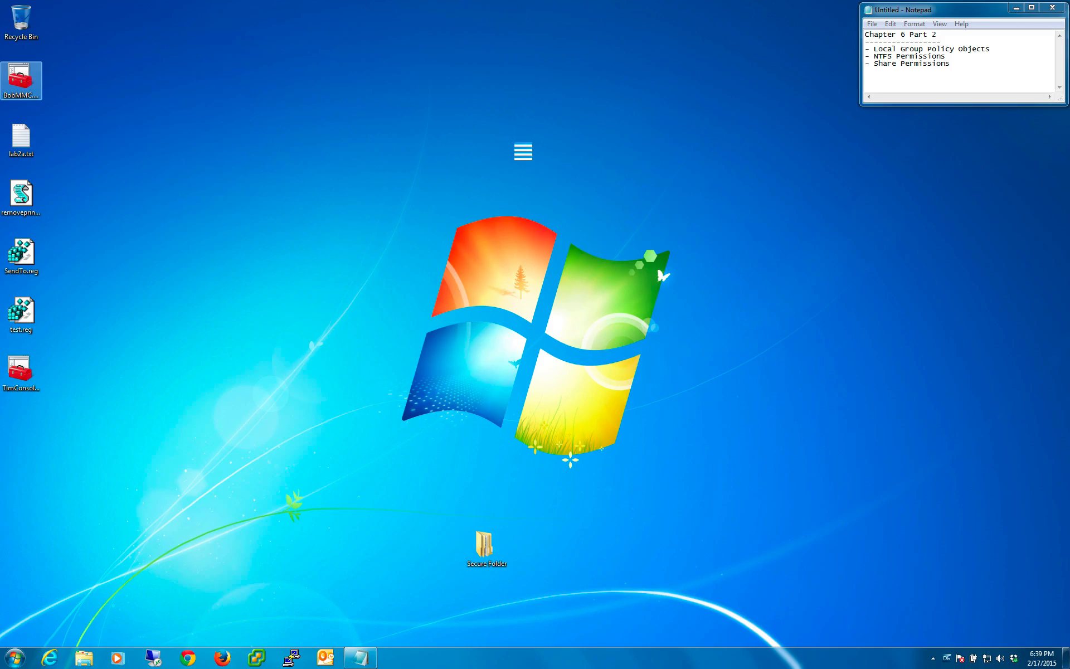
- Launch an empty Microsoft Management Console with mmc and allow it to make changes to the computer
click(521, 152)
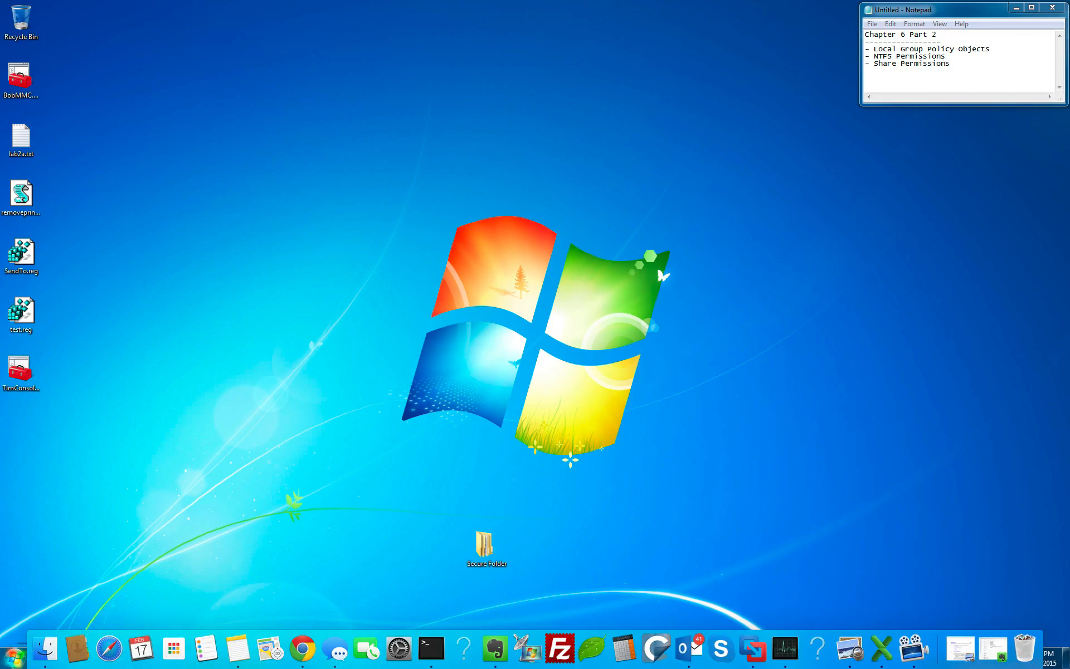
click(14, 659)
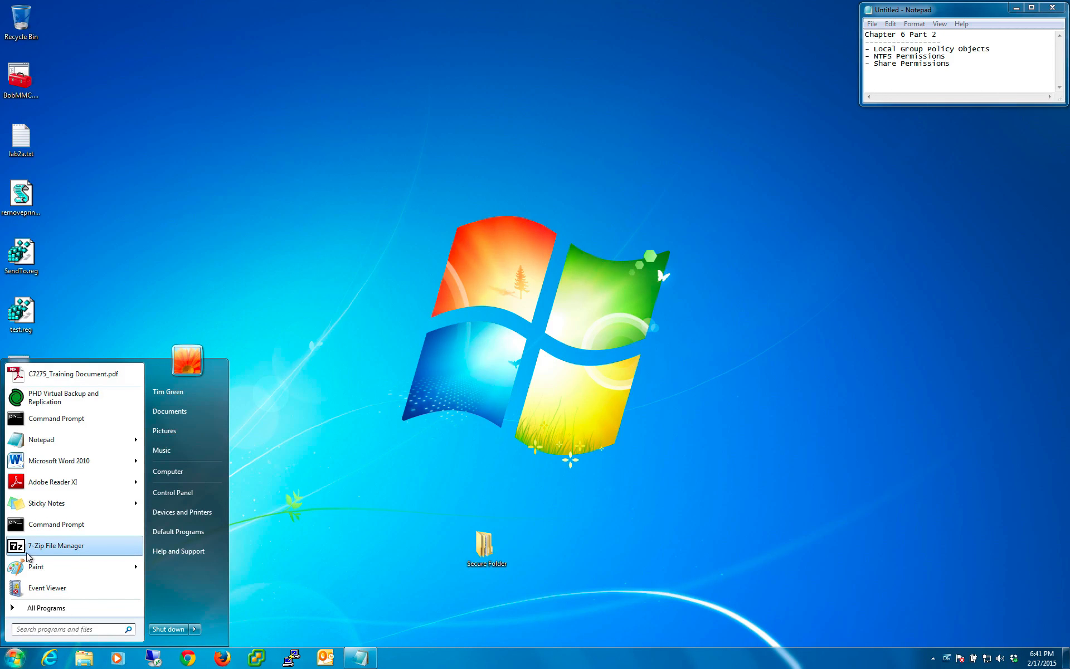
text(mmc)
key(Return)
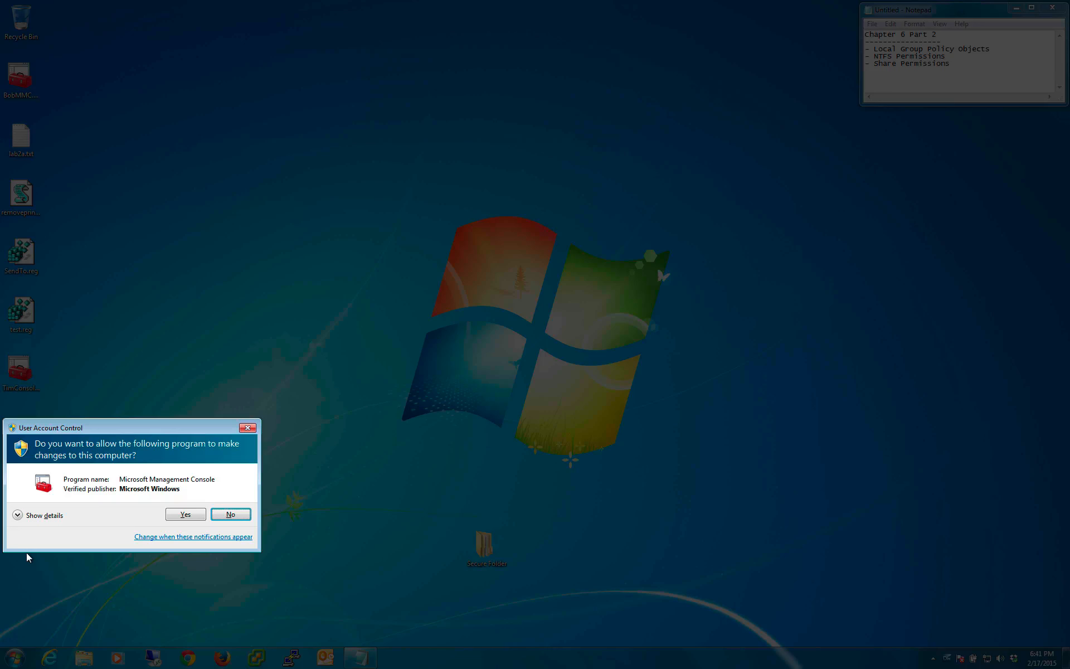
click(192, 513)
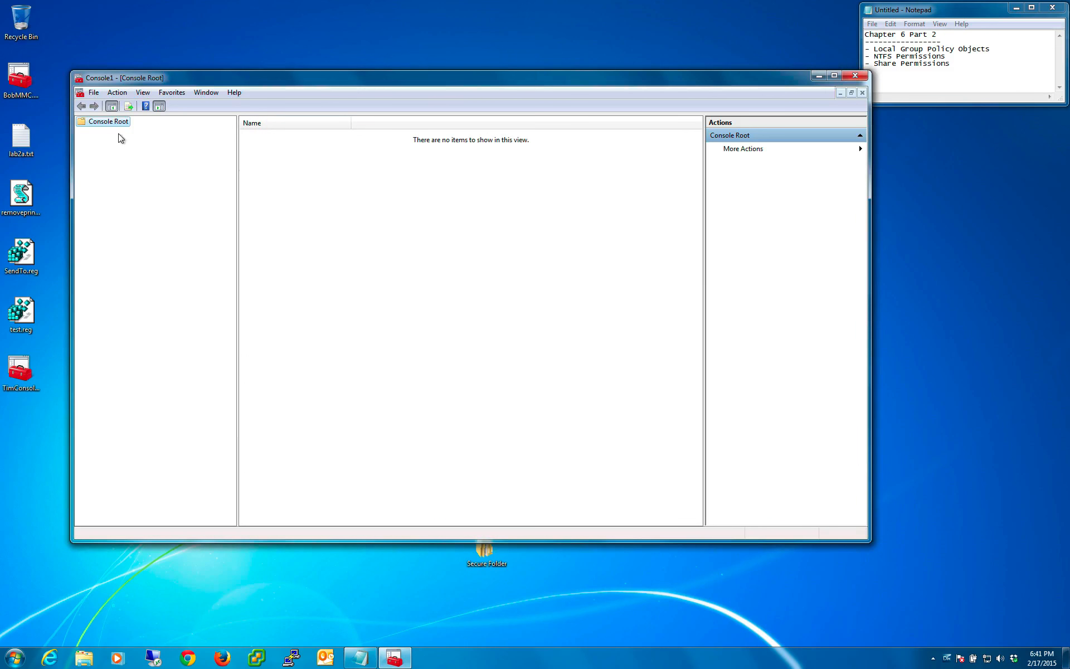
- Start adding a Group Policy Object snap-in and browse the local users and groups it can target
click(94, 93)
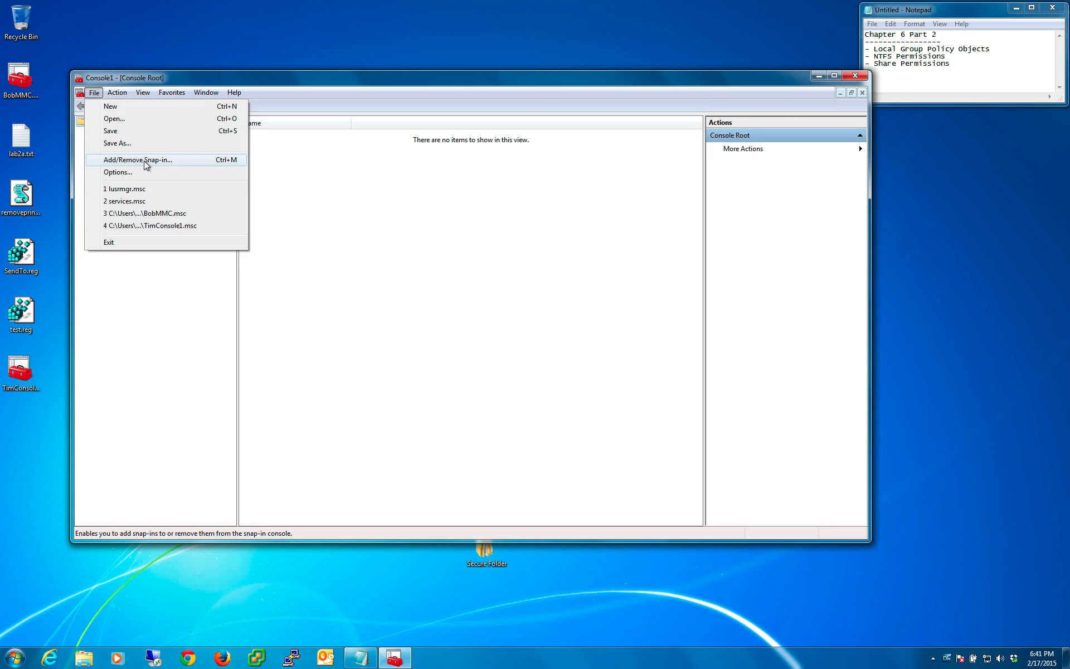
click(148, 161)
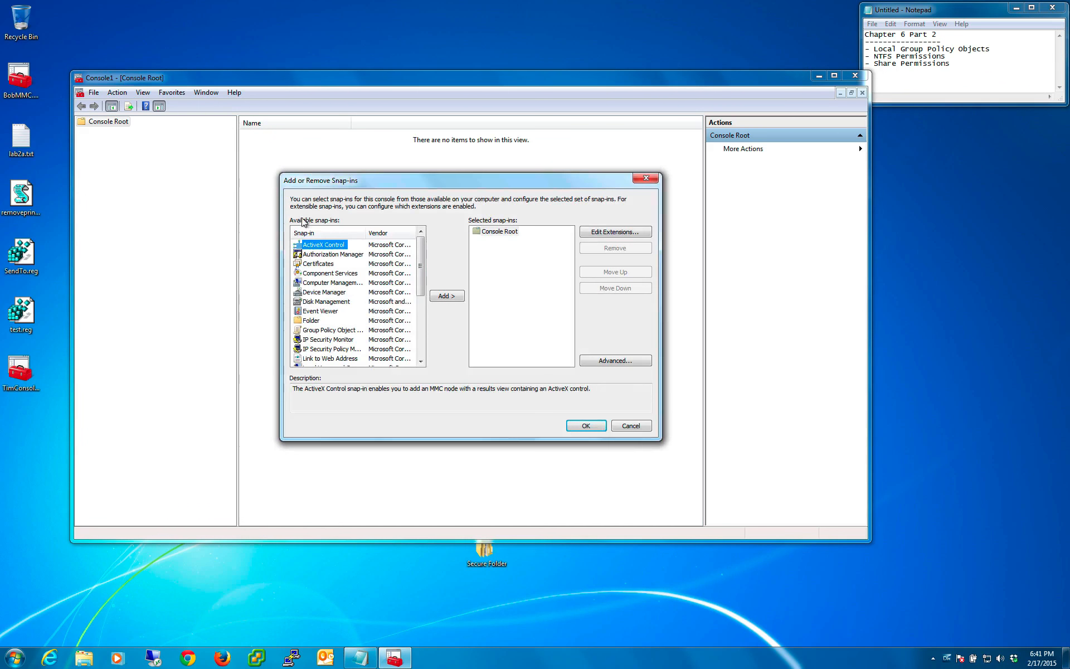
click(318, 330)
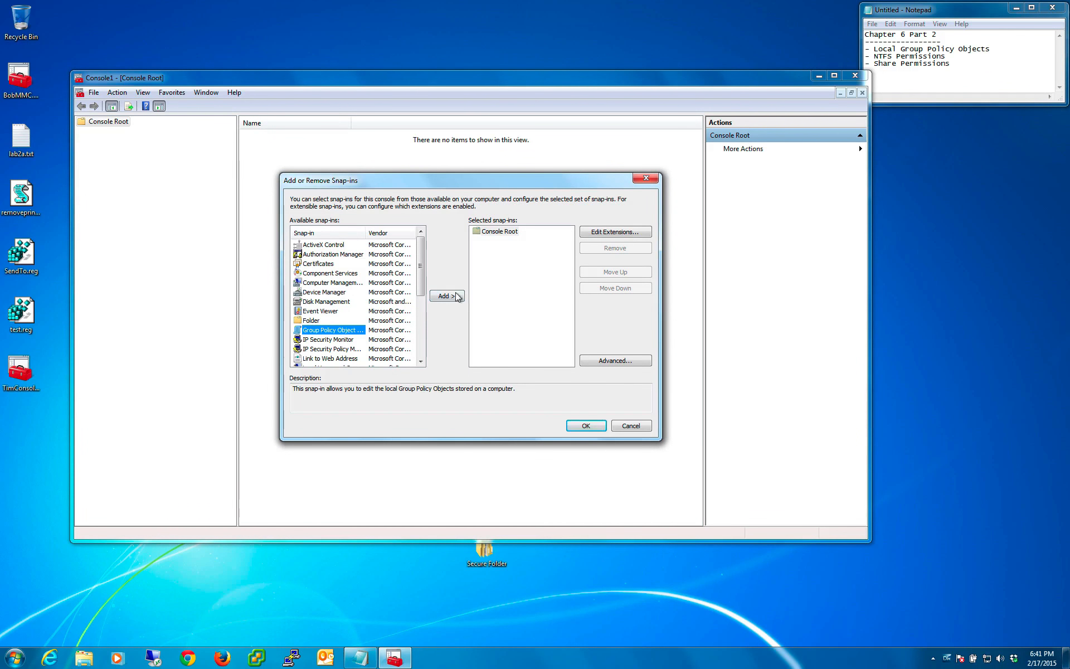
click(446, 295)
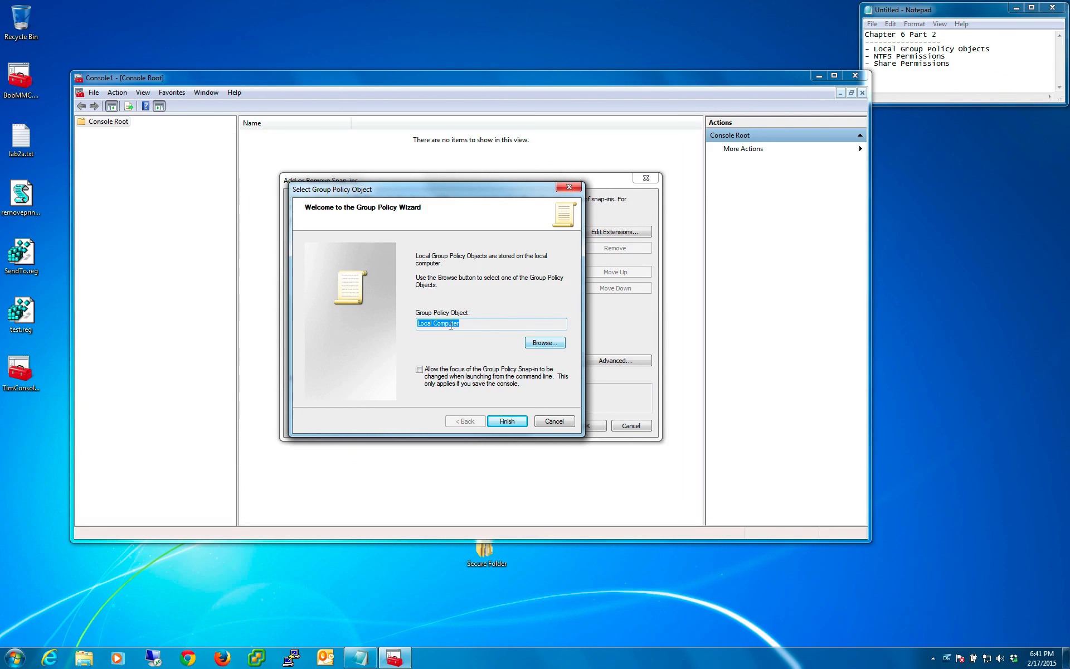
click(543, 342)
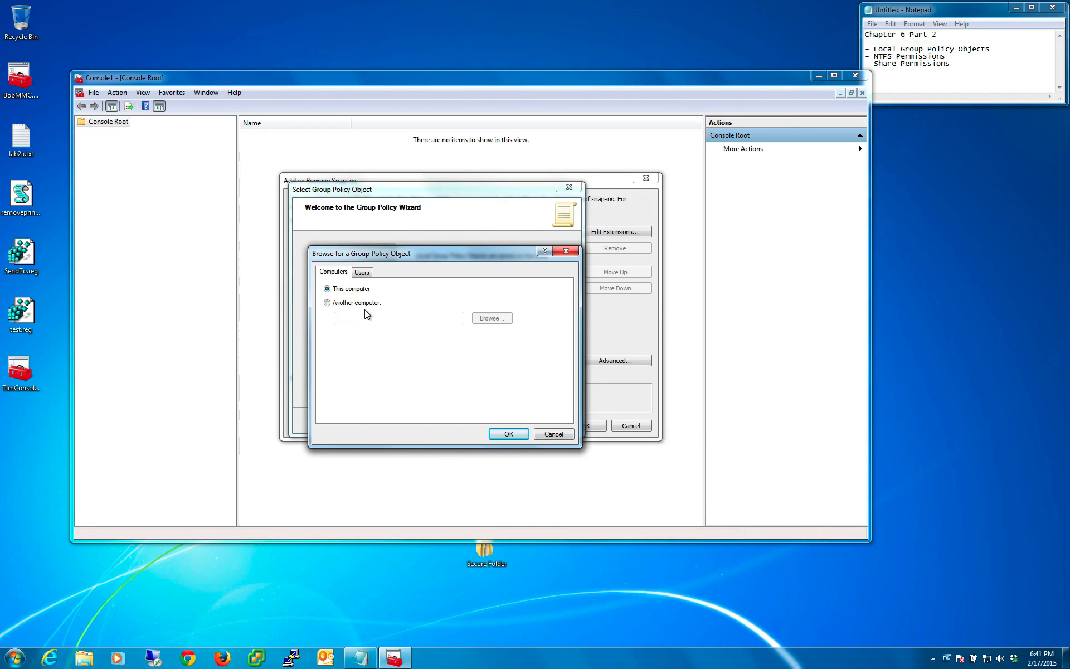
click(361, 276)
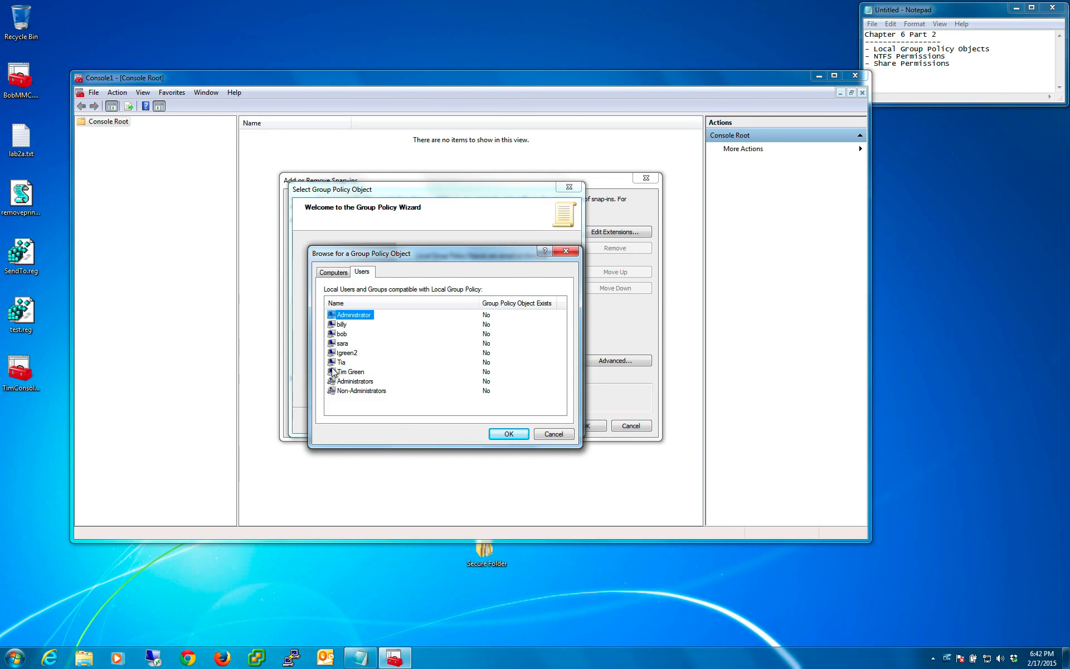
- Look through the individual user accounts and the Administrators and Non-Administrators groups available as policy targets
click(353, 383)
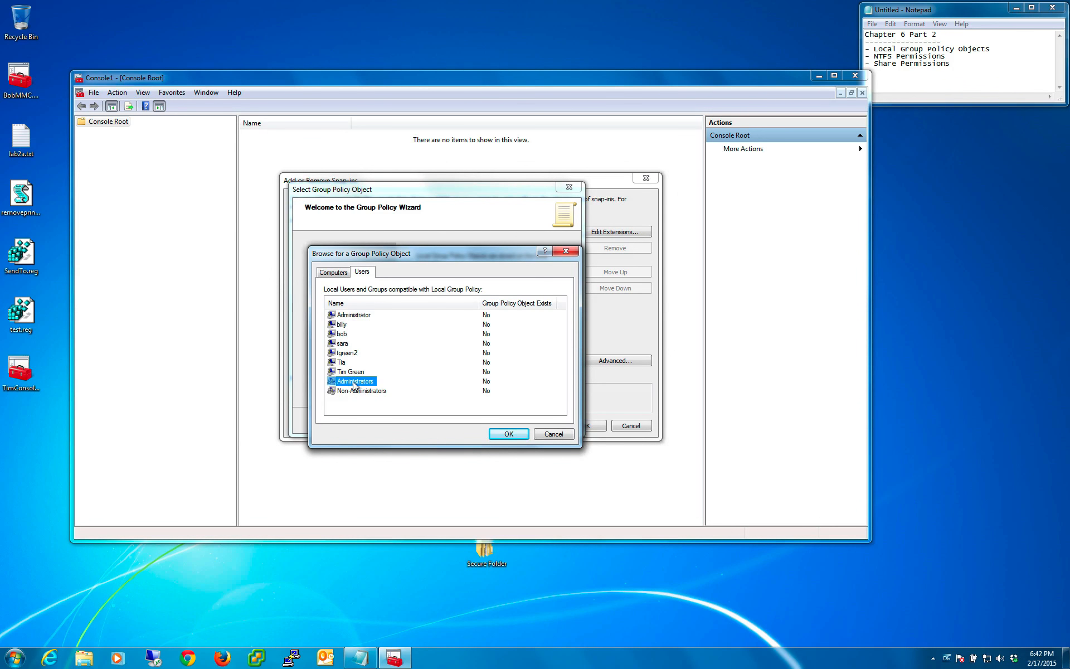
click(357, 393)
click(339, 315)
click(340, 324)
click(340, 334)
click(340, 344)
click(350, 382)
click(347, 392)
click(351, 382)
- Add the policy snap-in for the fourth listed user account to the console and check its User Configuration branches
click(345, 346)
click(509, 434)
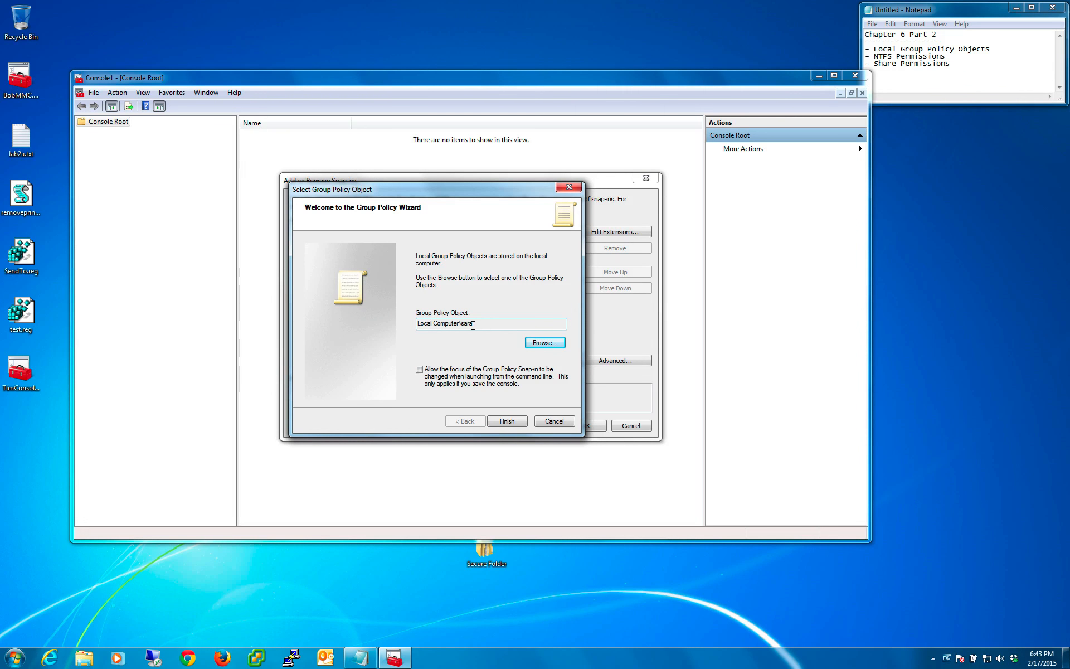
click(507, 421)
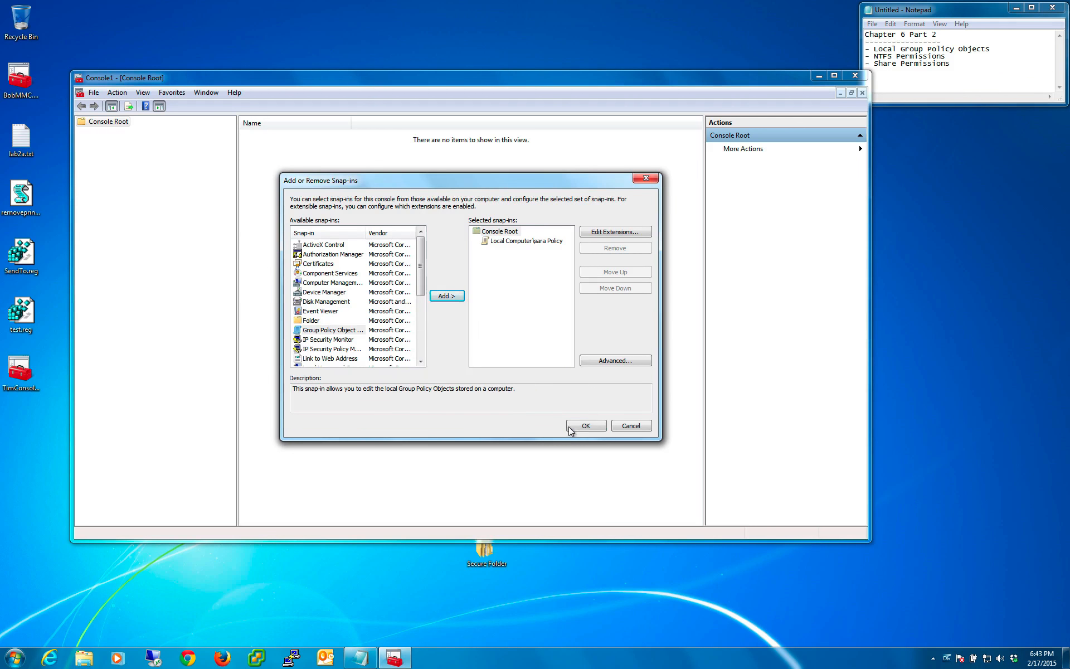
click(585, 425)
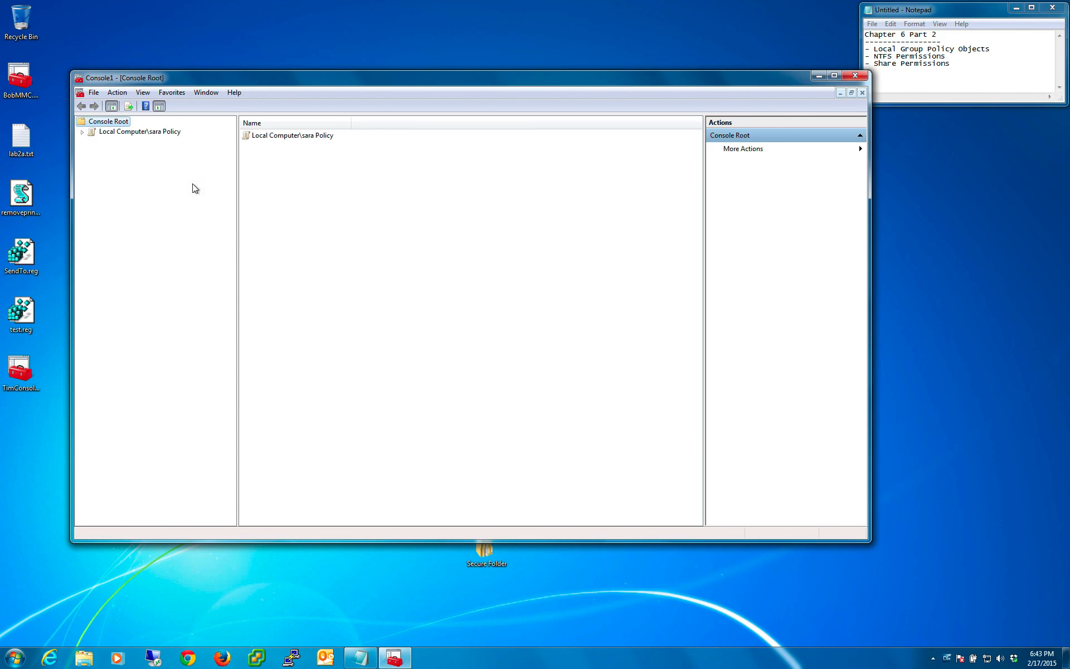
double_click(142, 134)
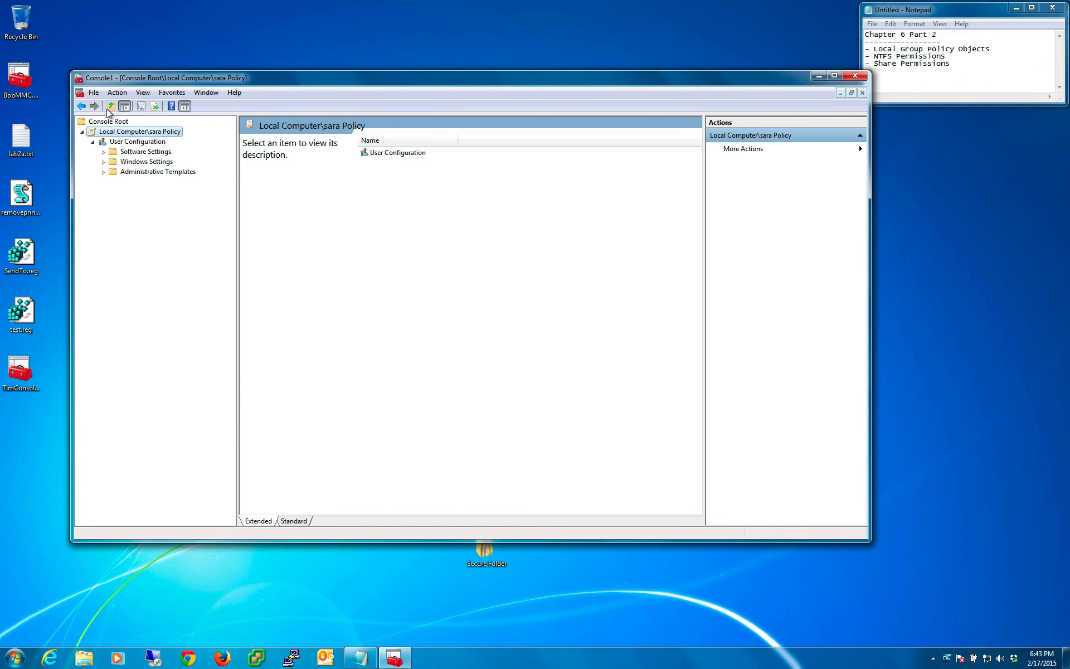
click(83, 131)
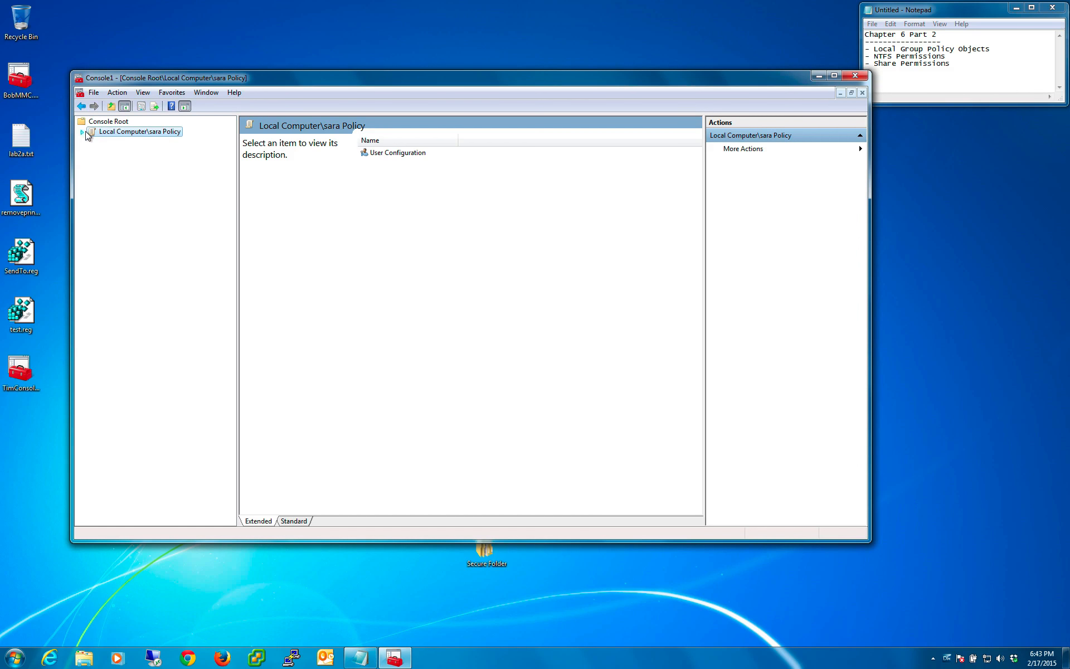
- Add a second Group Policy Object snap-in to the console, targeting the third user account in the local users list
click(165, 94)
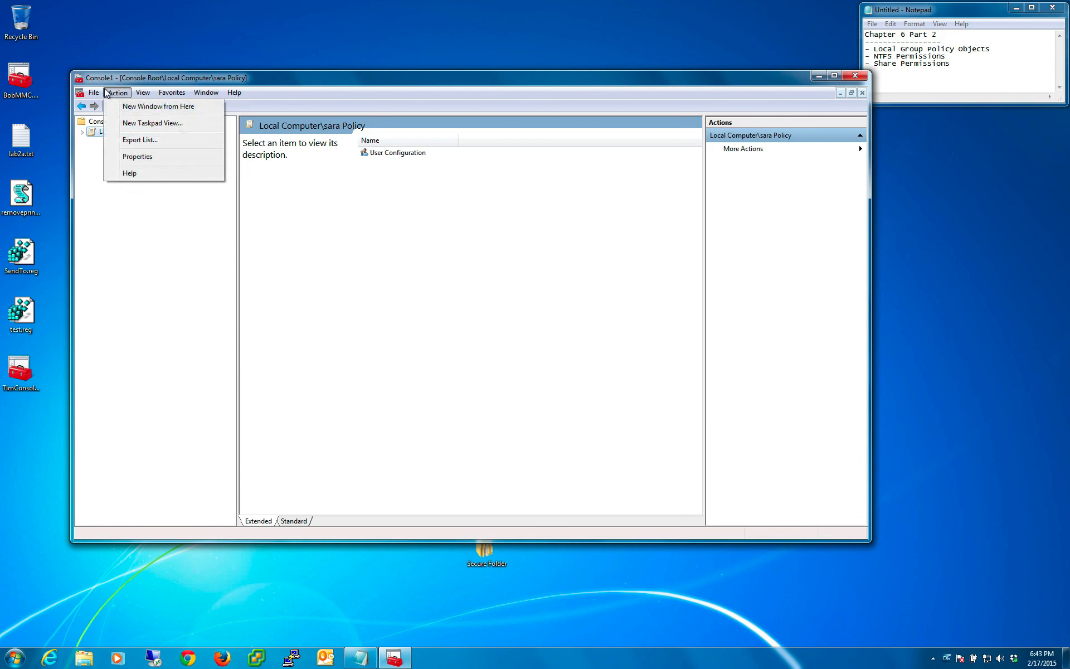
mouse_move(93, 92)
click(114, 161)
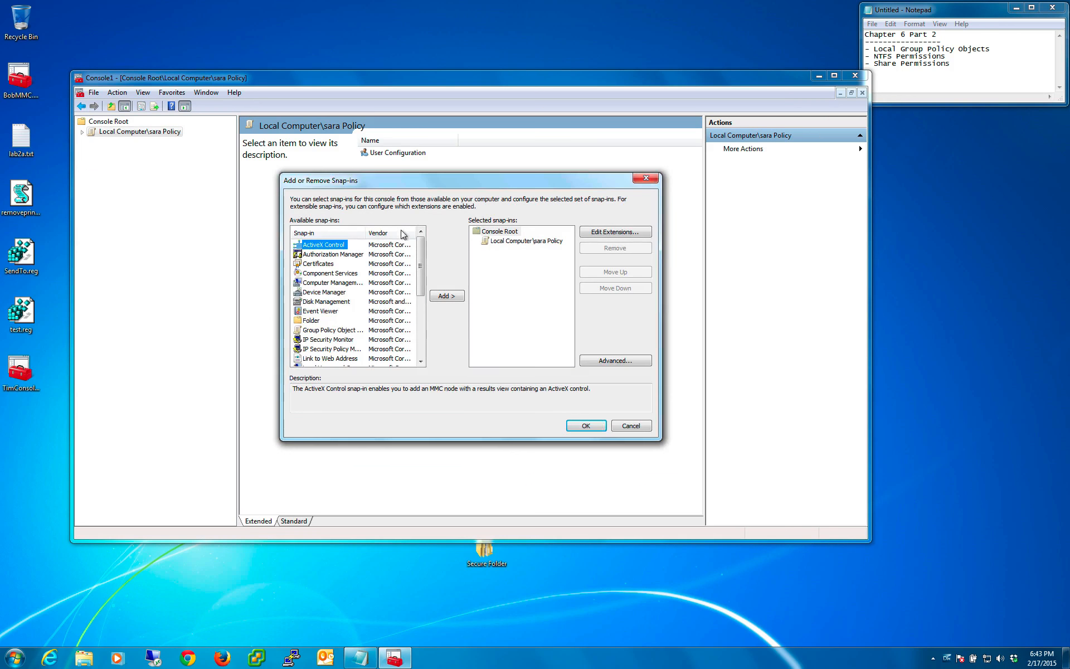
click(317, 330)
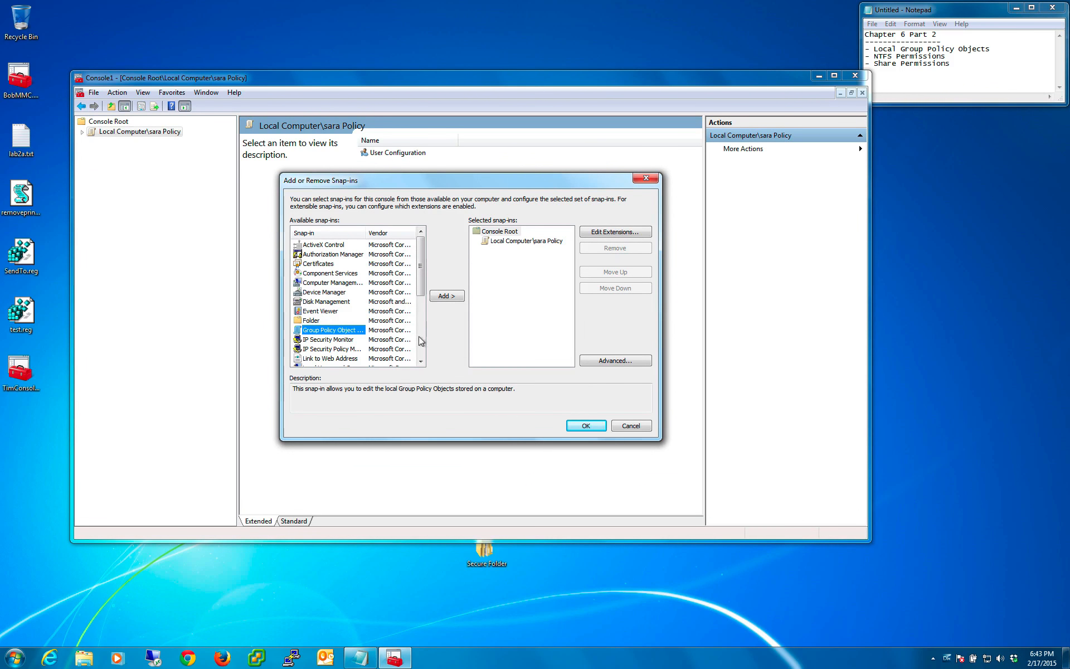
click(447, 296)
click(562, 345)
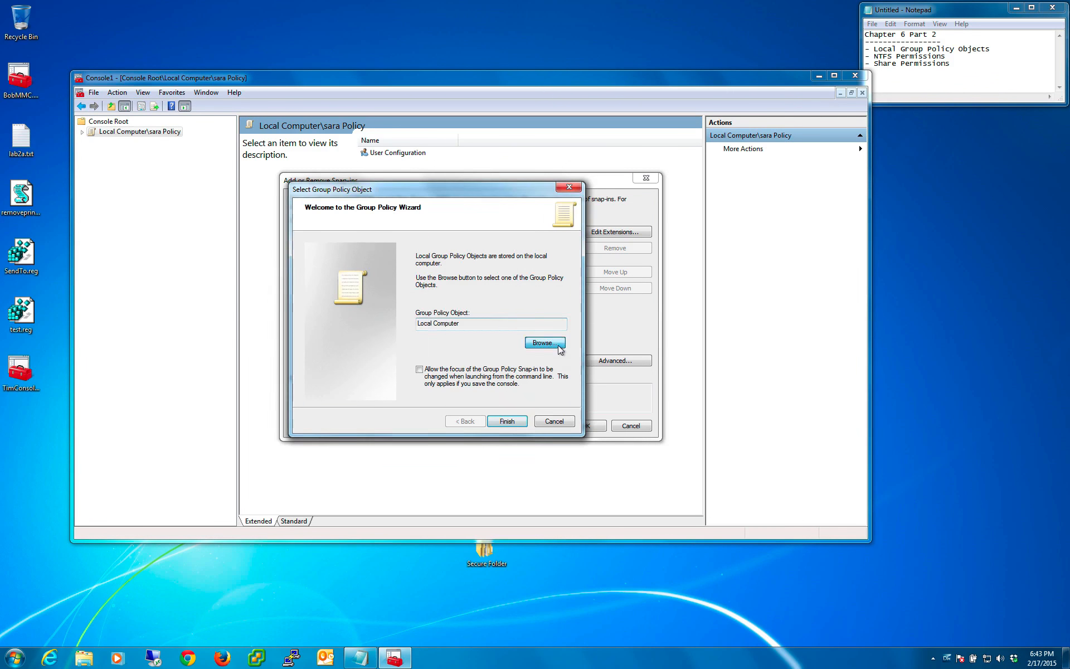
click(363, 273)
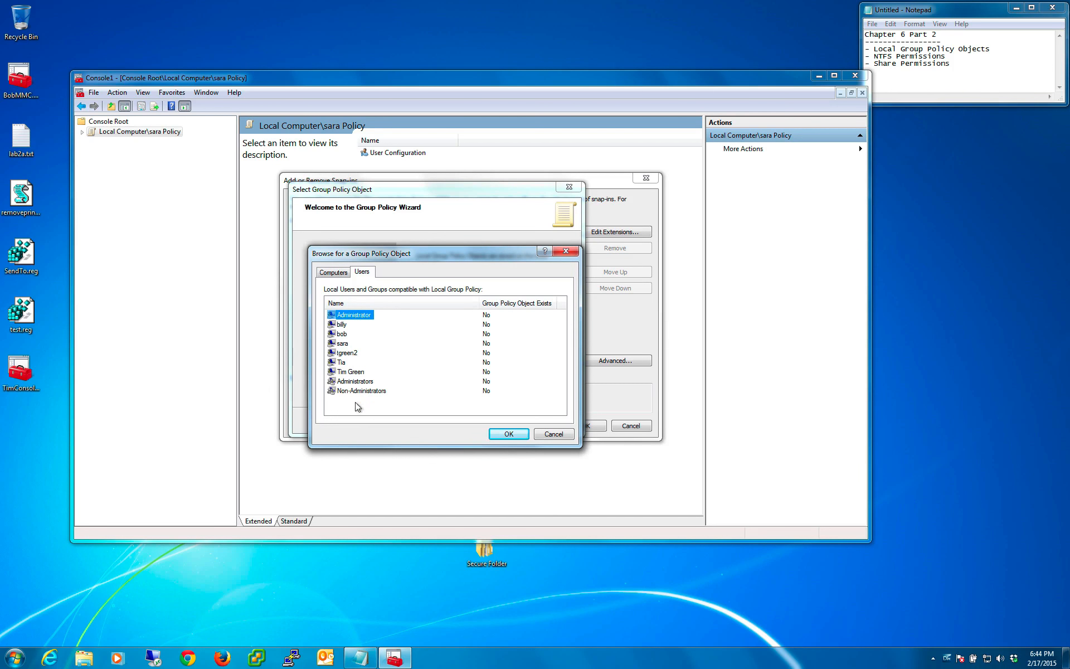
click(342, 362)
click(342, 334)
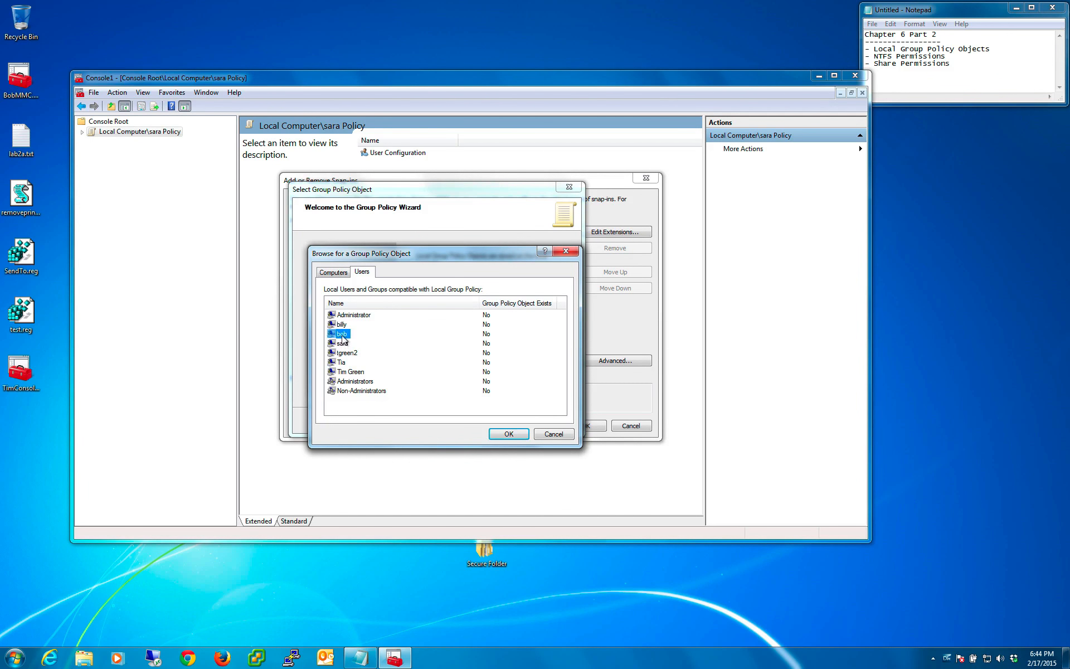
click(504, 435)
click(504, 421)
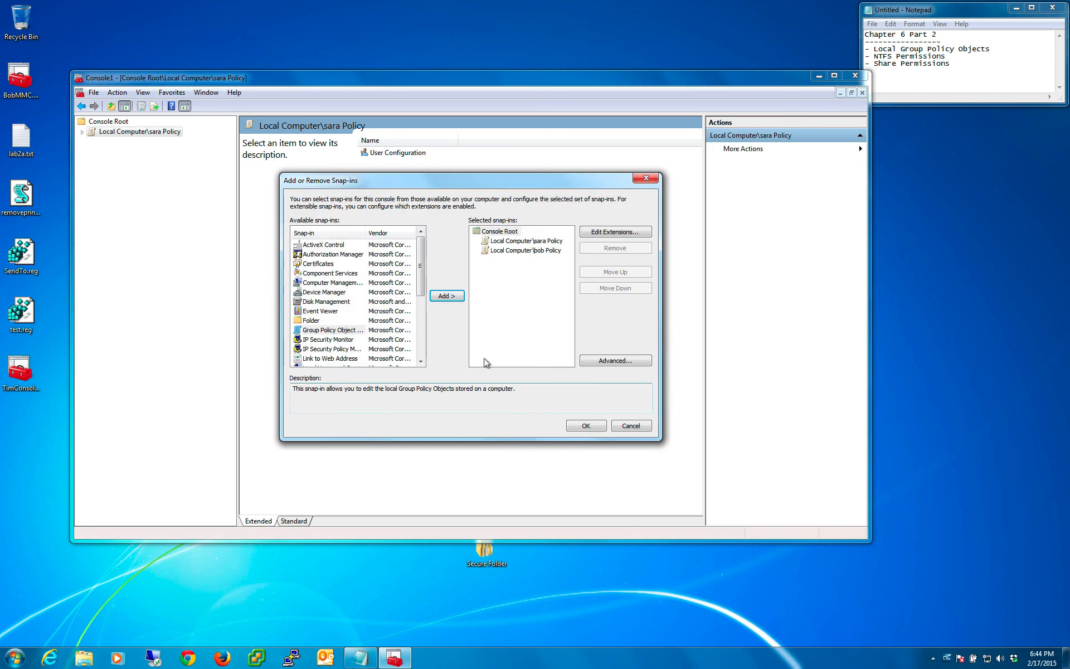
click(579, 427)
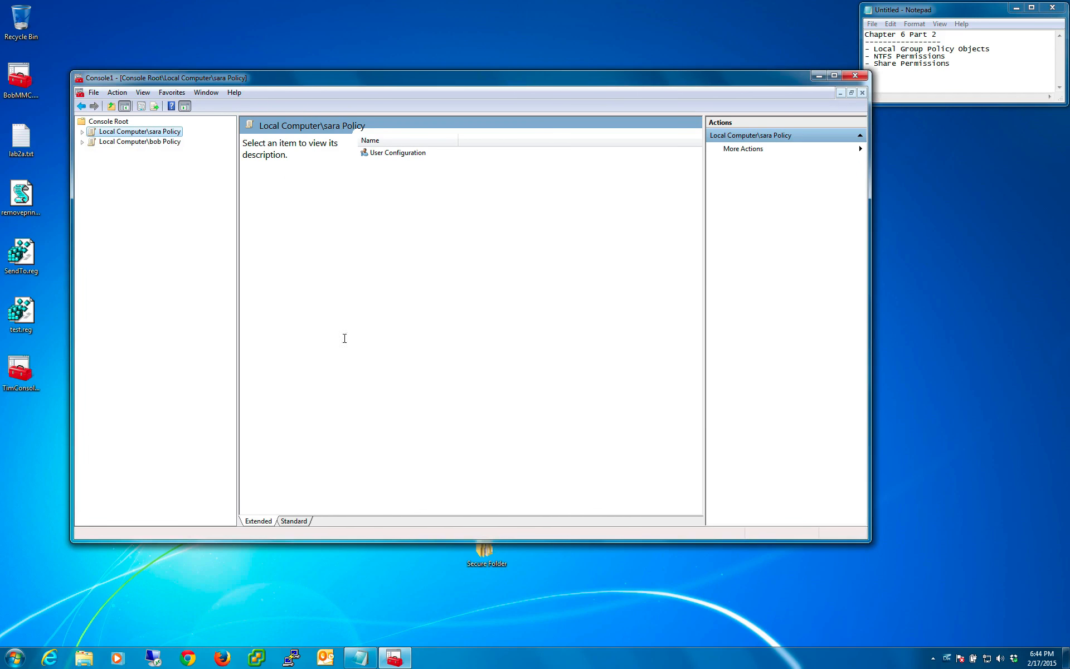
- Compare the branches of the second user policy with those of the first, leaving only the first policy expanded
double_click(149, 142)
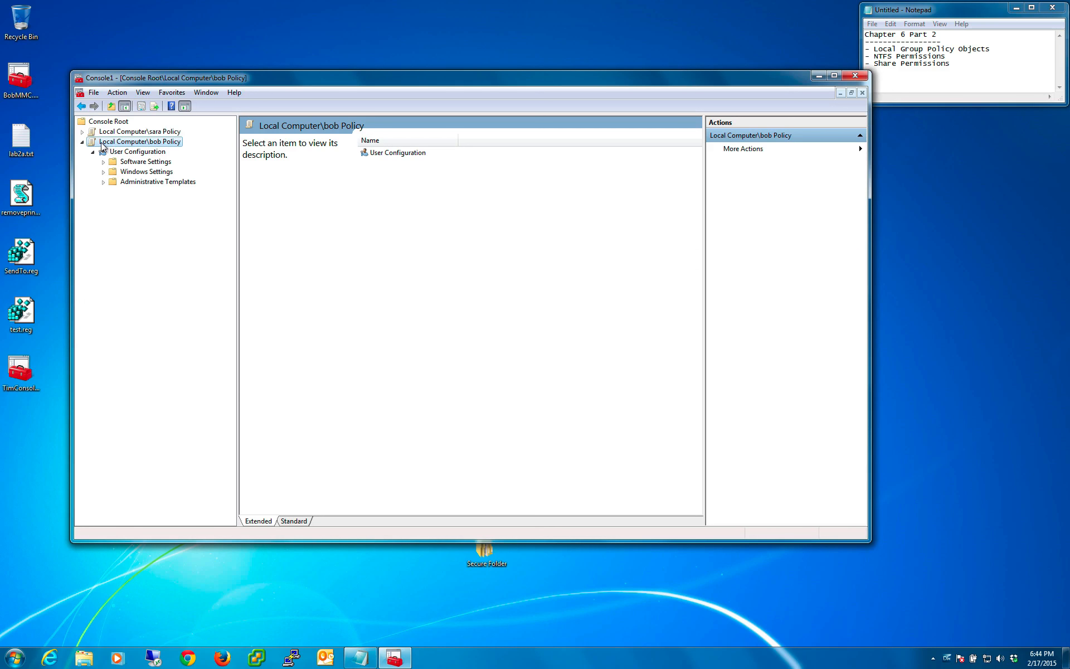
click(83, 142)
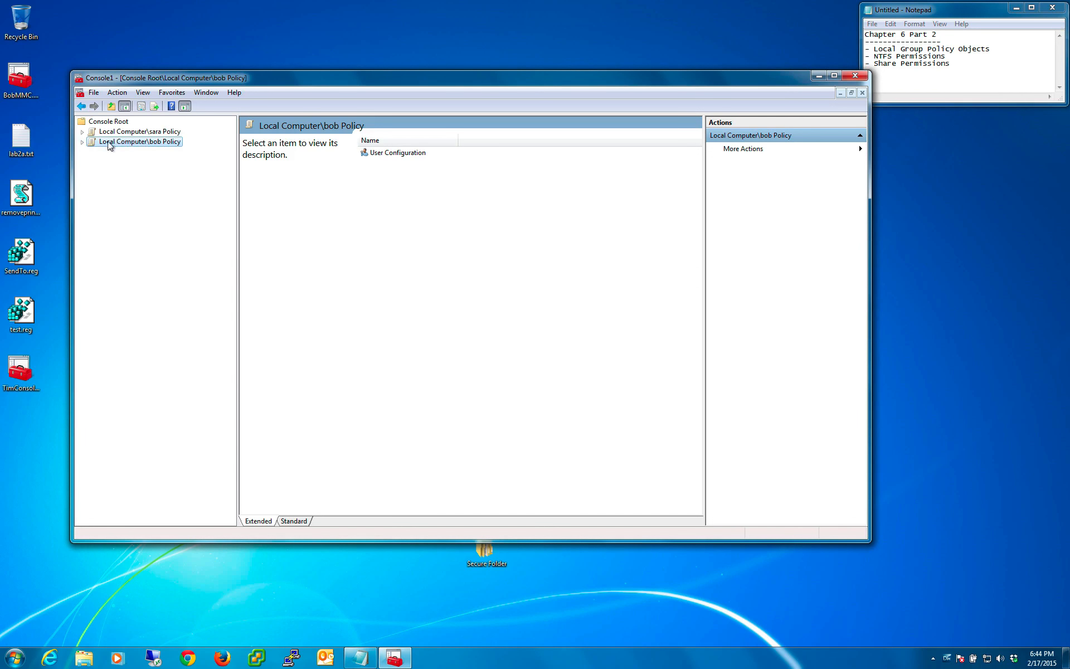
click(98, 132)
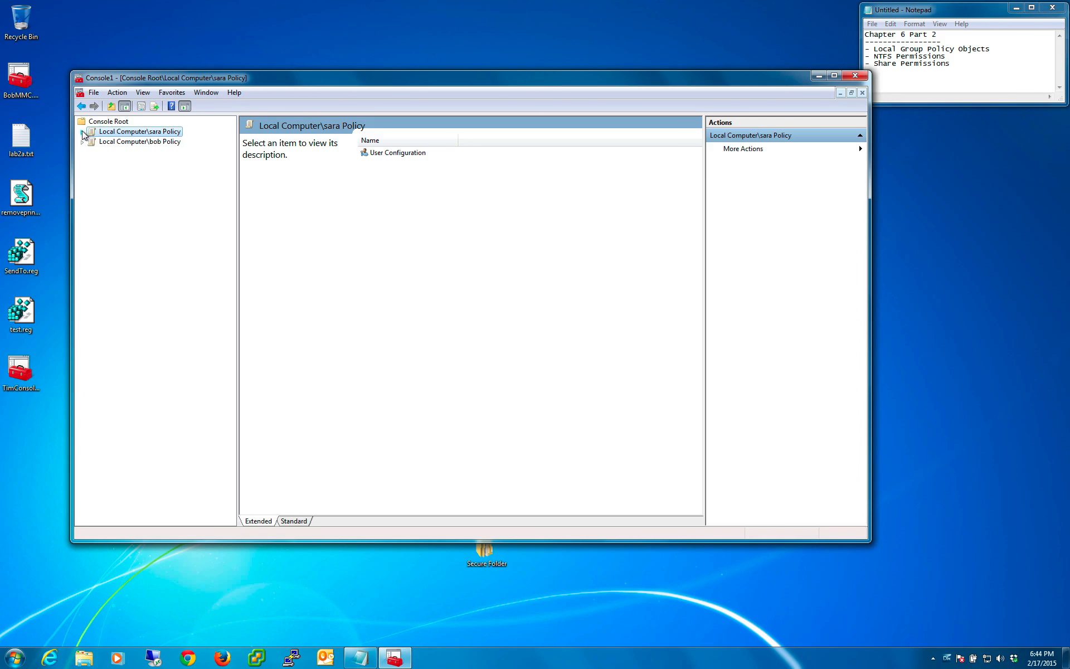
click(83, 132)
click(93, 142)
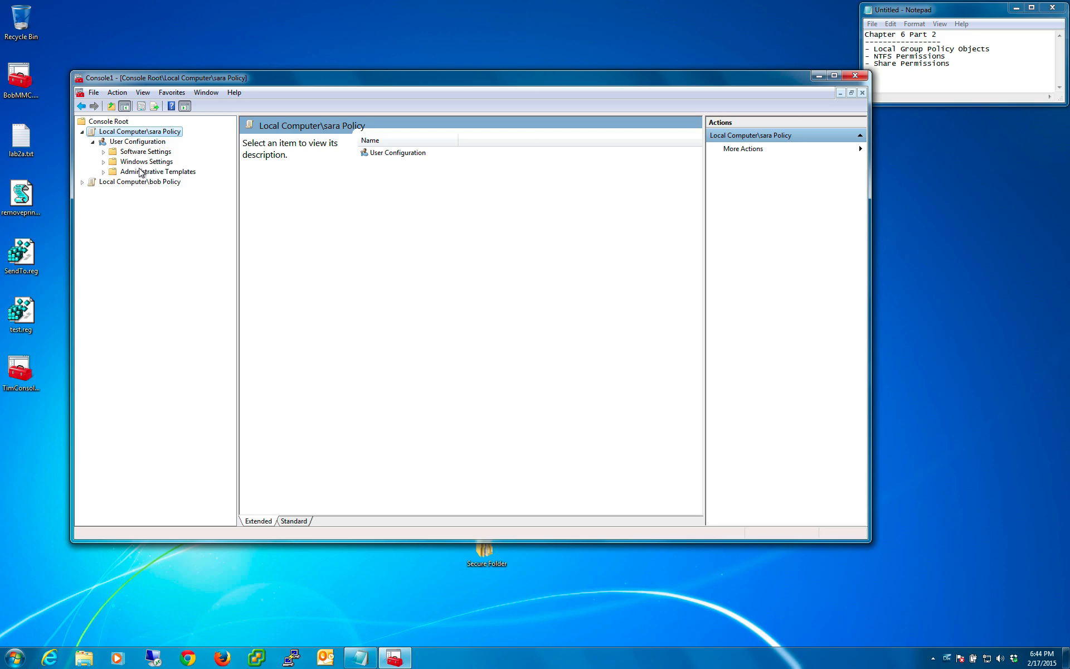
- Examine the Software Settings and Windows Settings folders under the first user policy's User Configuration
click(114, 154)
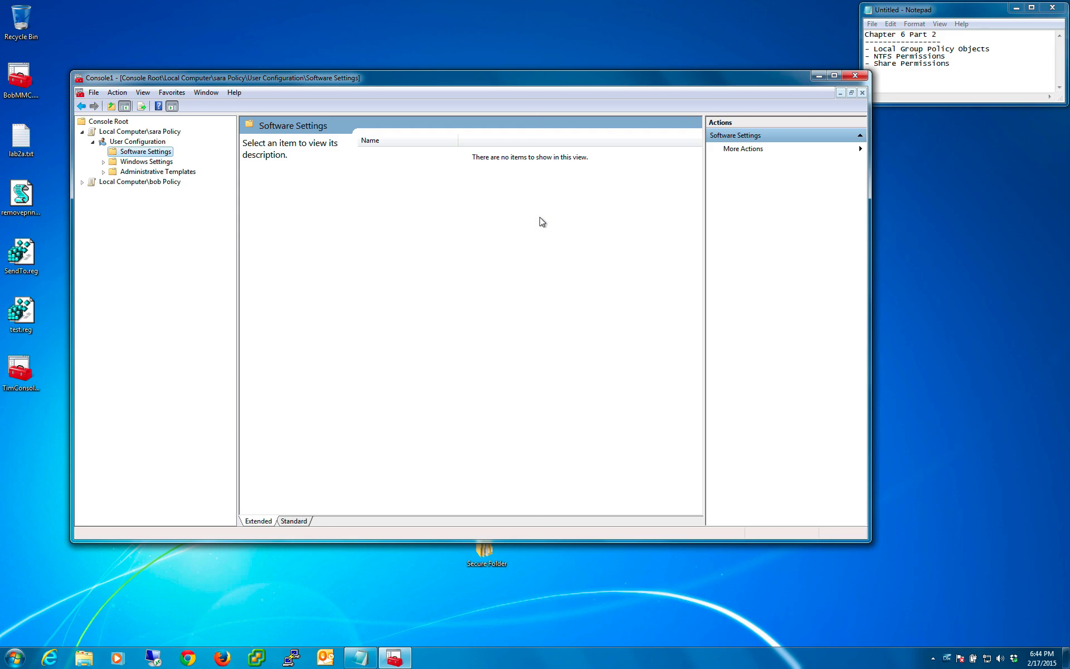
click(137, 163)
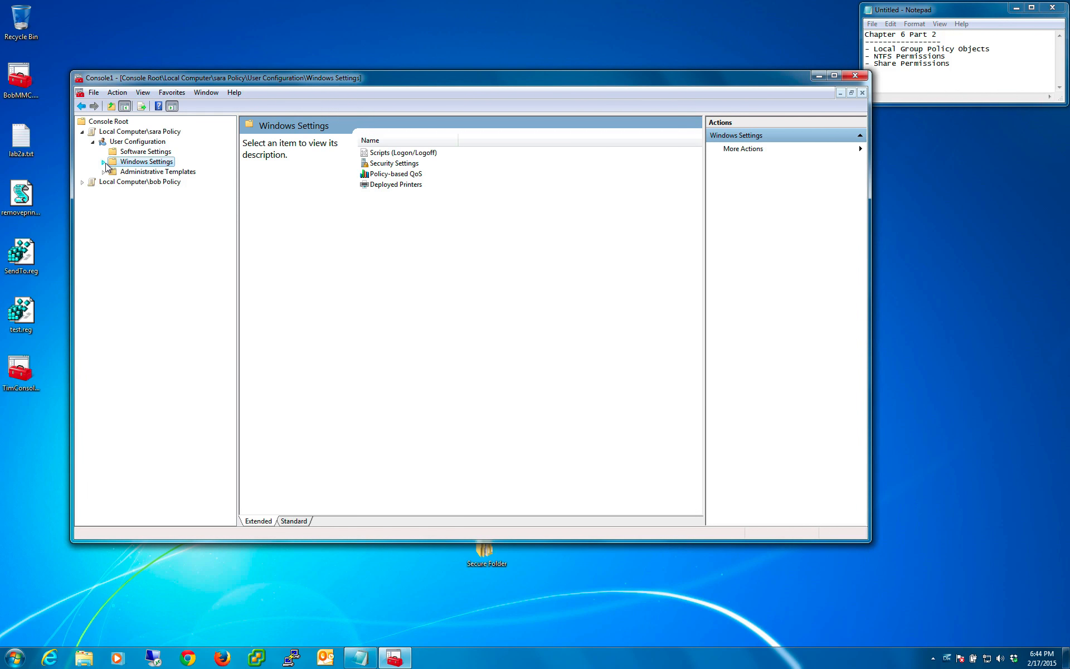
click(103, 163)
click(152, 172)
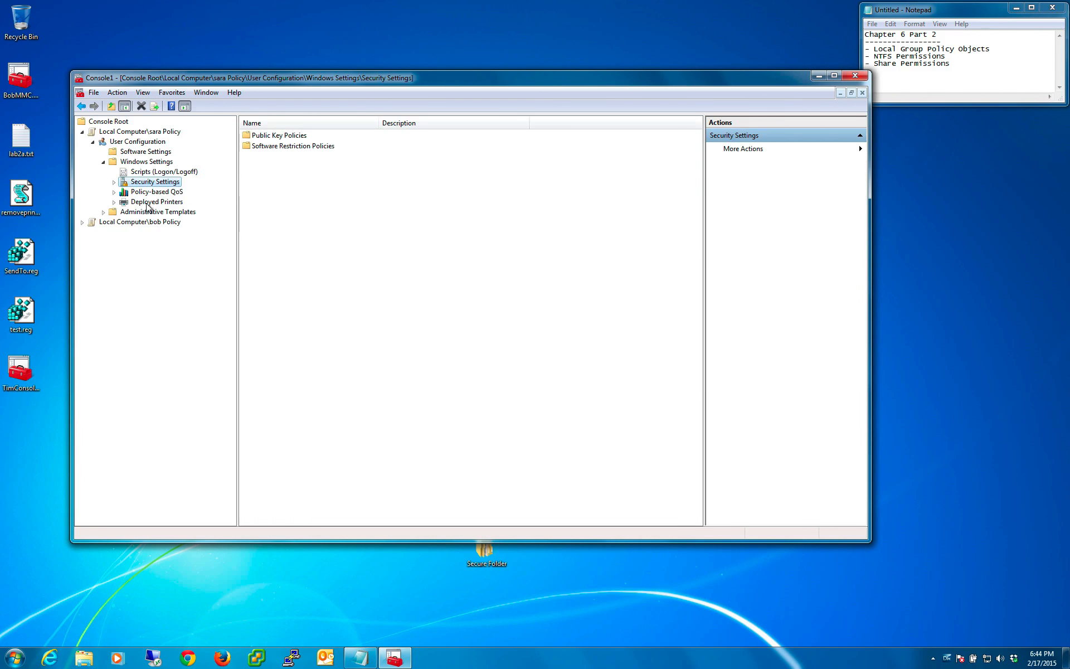
- Review the Logon script properties in the first user policy, close them, and expand its Security Settings
click(147, 173)
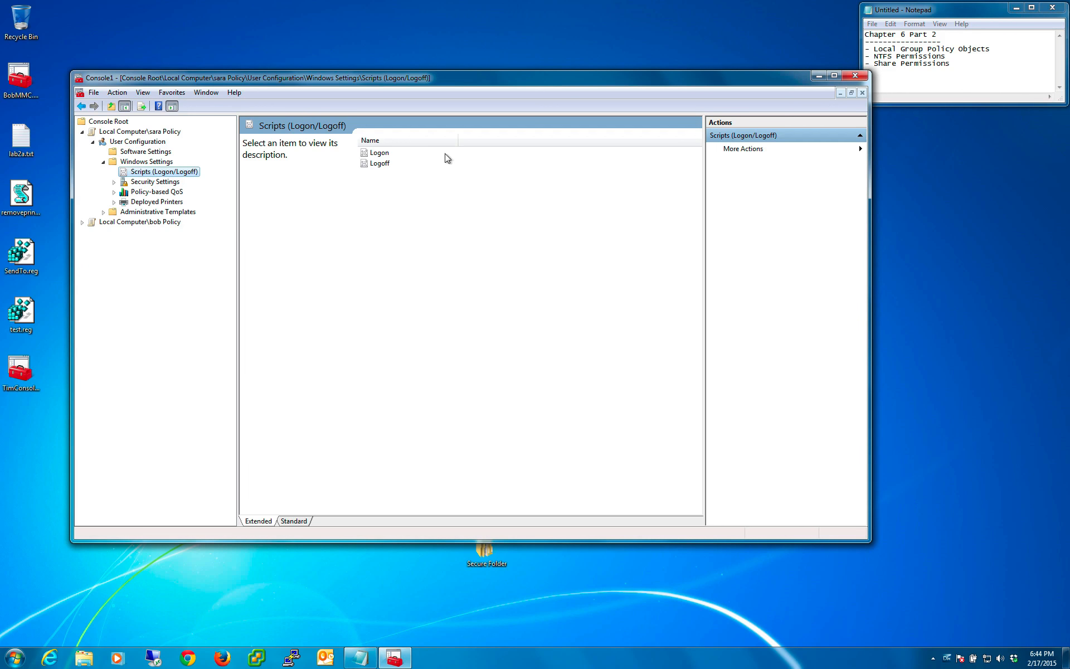
double_click(385, 158)
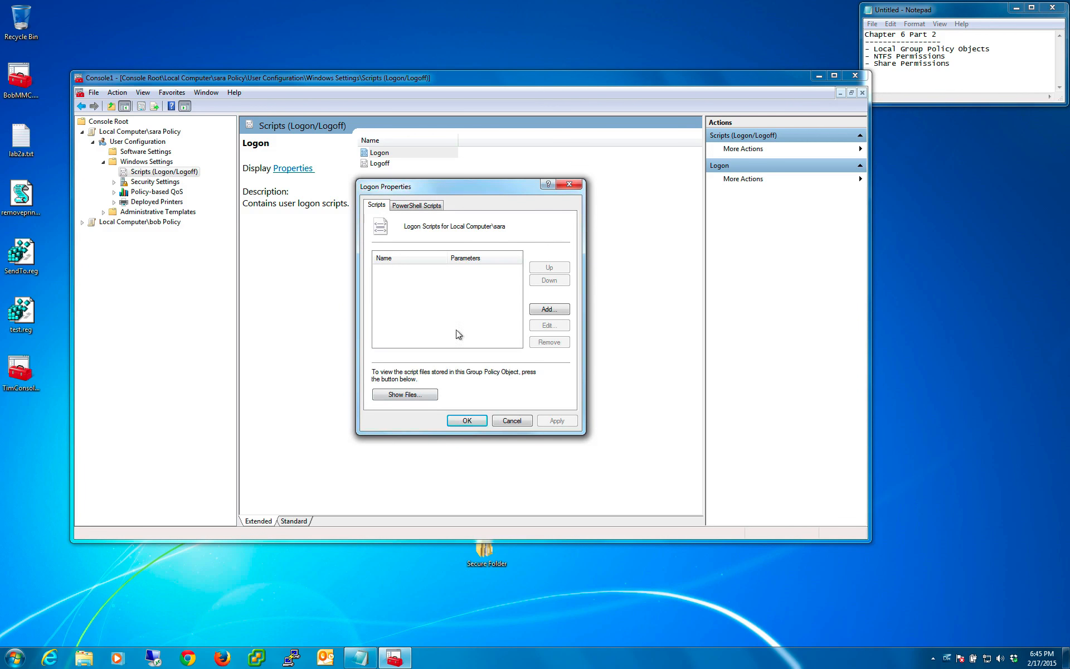
click(569, 184)
click(139, 181)
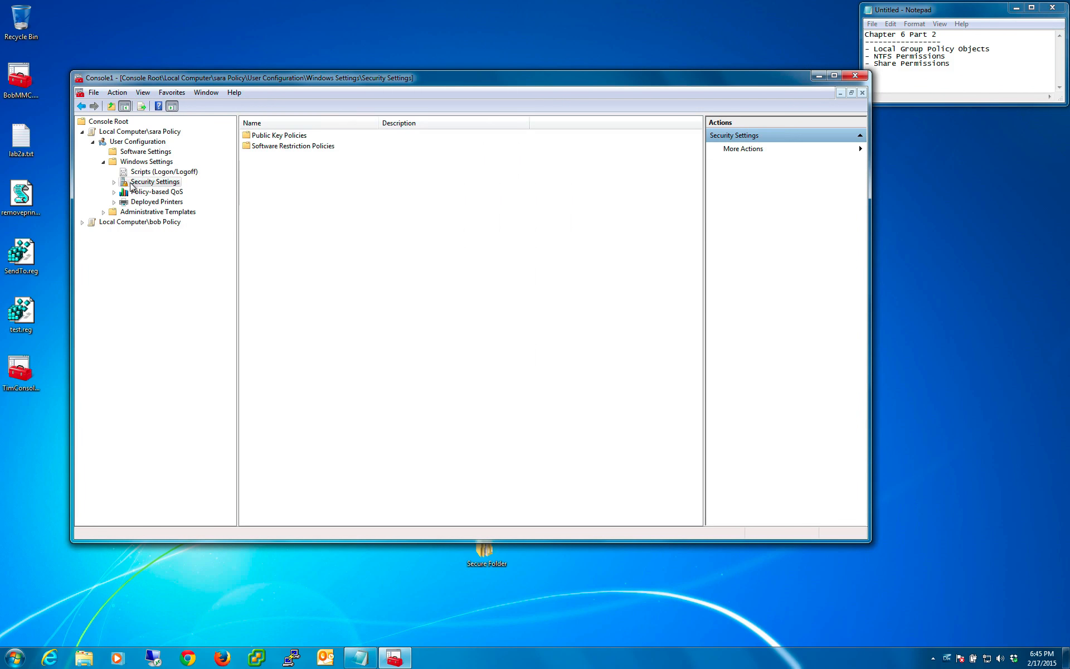
double_click(132, 184)
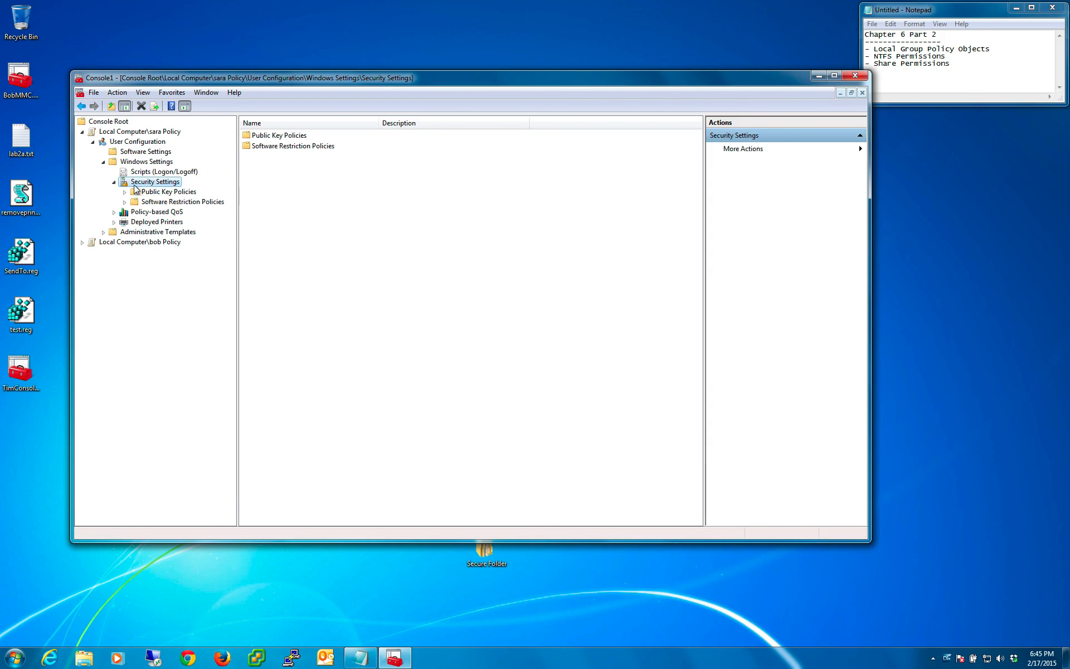
- Review Policy-based QoS and Deployed Printers in the first user policy, and expand its Administrative Templates
click(133, 213)
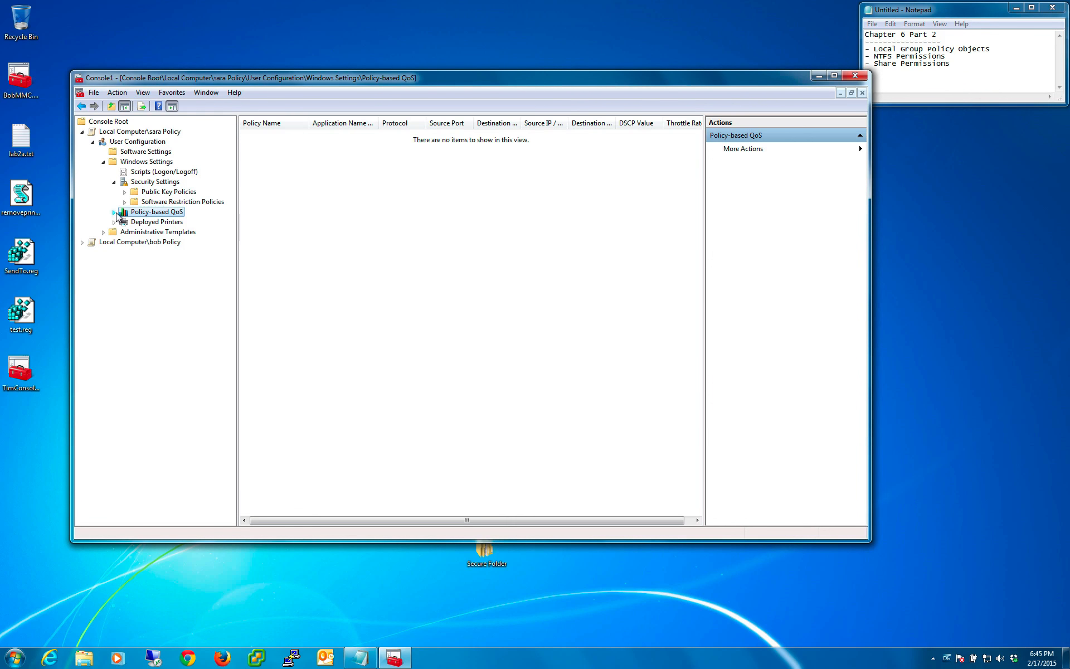
click(143, 223)
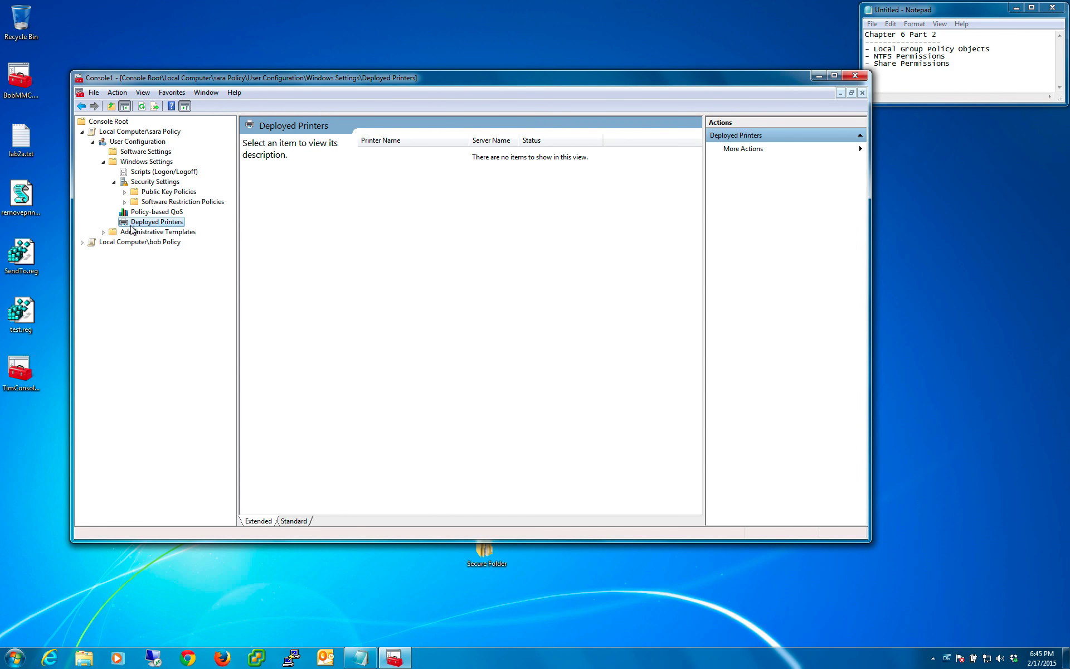
click(113, 234)
click(104, 232)
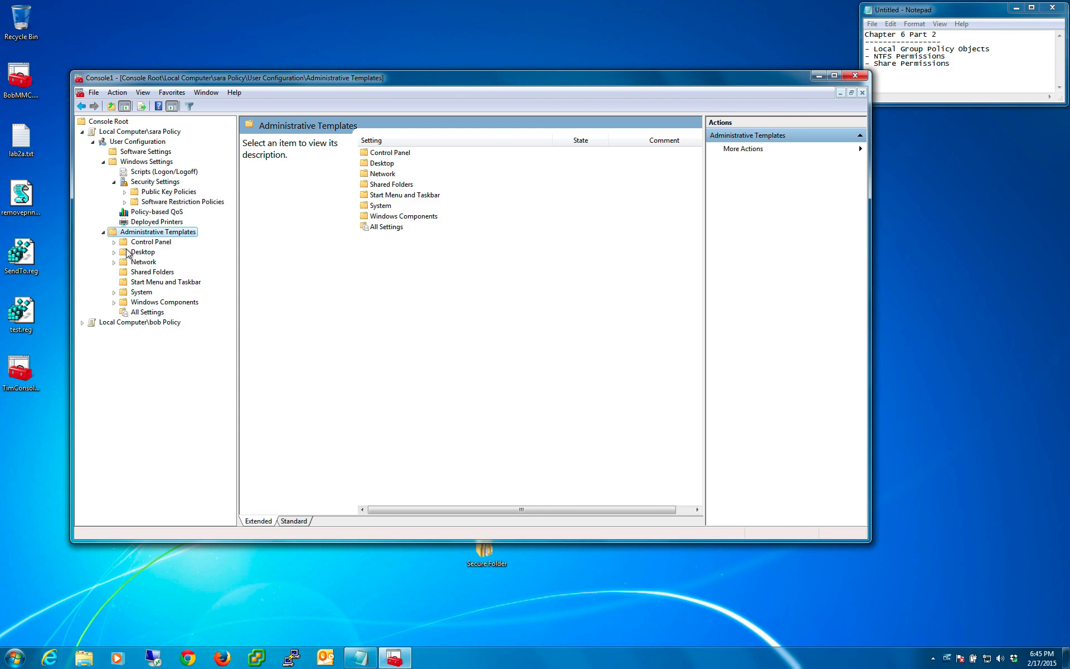
- Examine the Desktop policies under Administrative Templates, including the settings in the Active Directory and Desktop subfolders
click(137, 254)
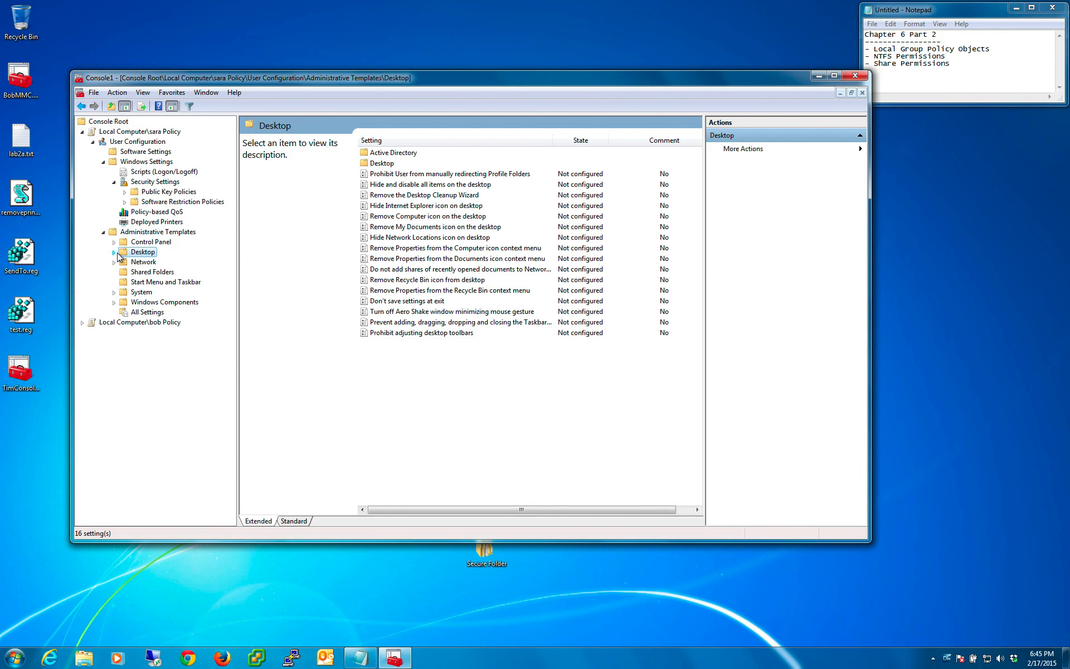
click(115, 253)
click(146, 264)
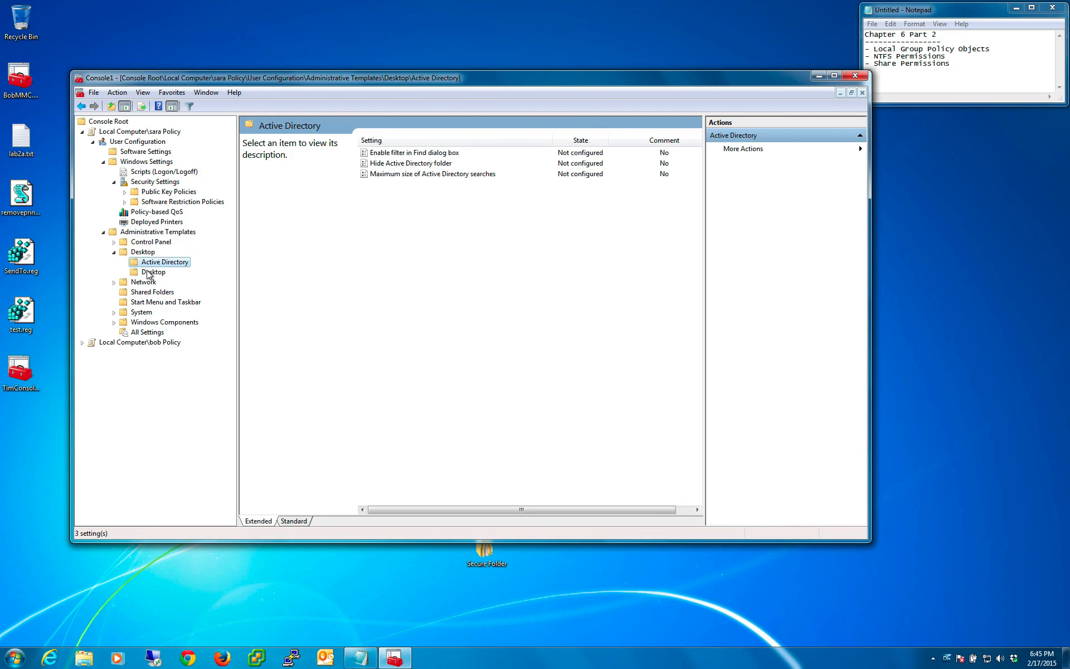
click(150, 273)
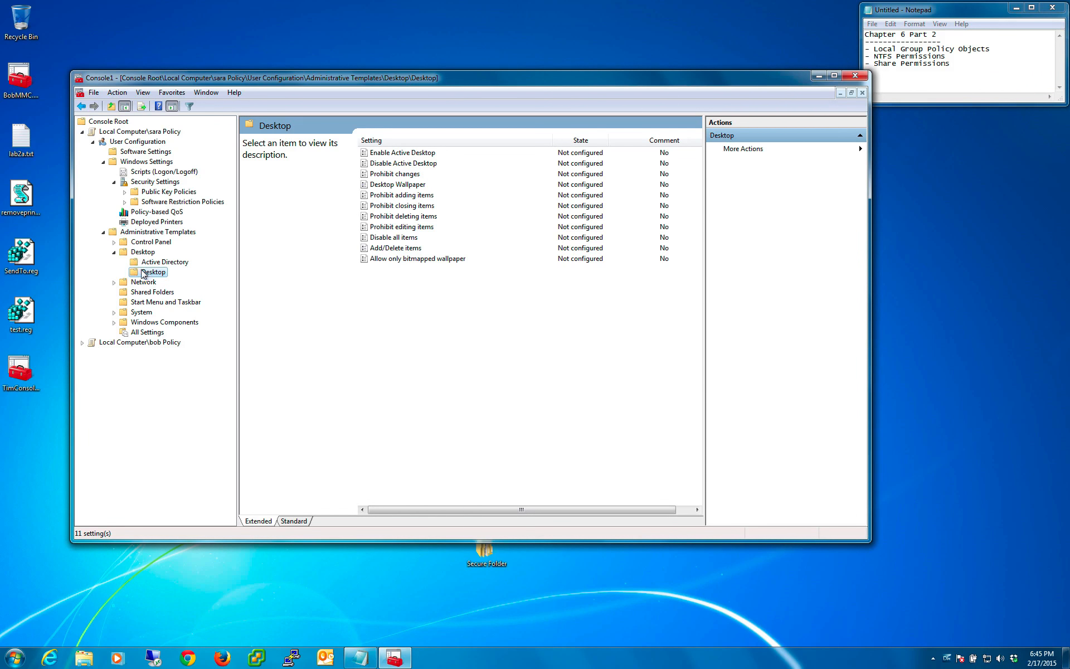
- Open the Desktop Wallpaper policy in the Desktop subfolder, set it to Enabled, and read its help text
click(389, 186)
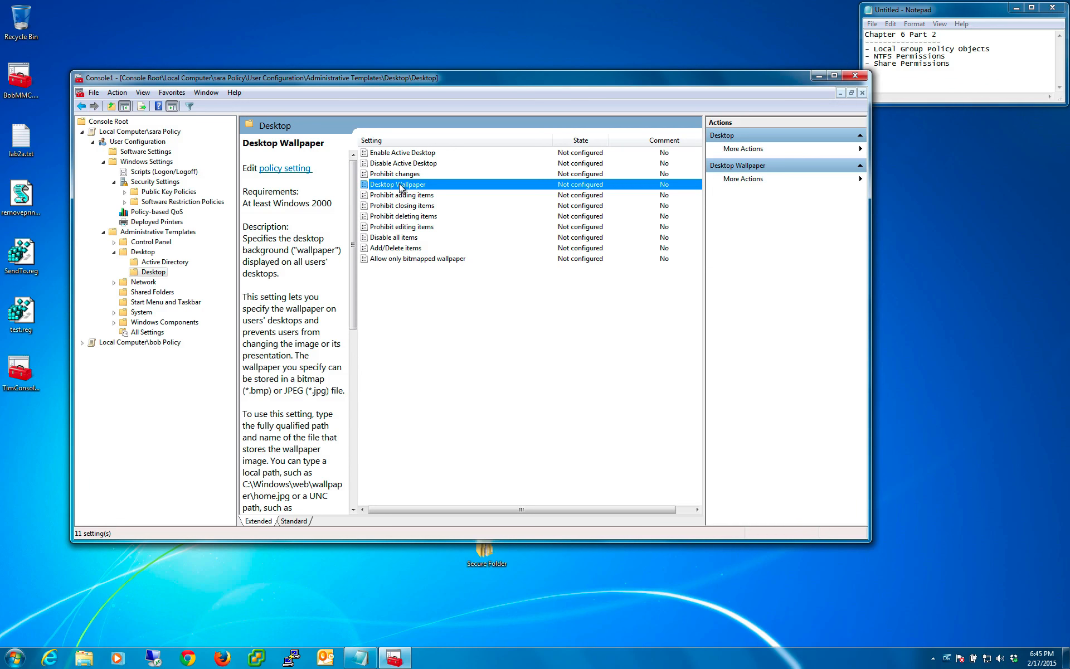
double_click(400, 187)
drag(339, 164, 346, 96)
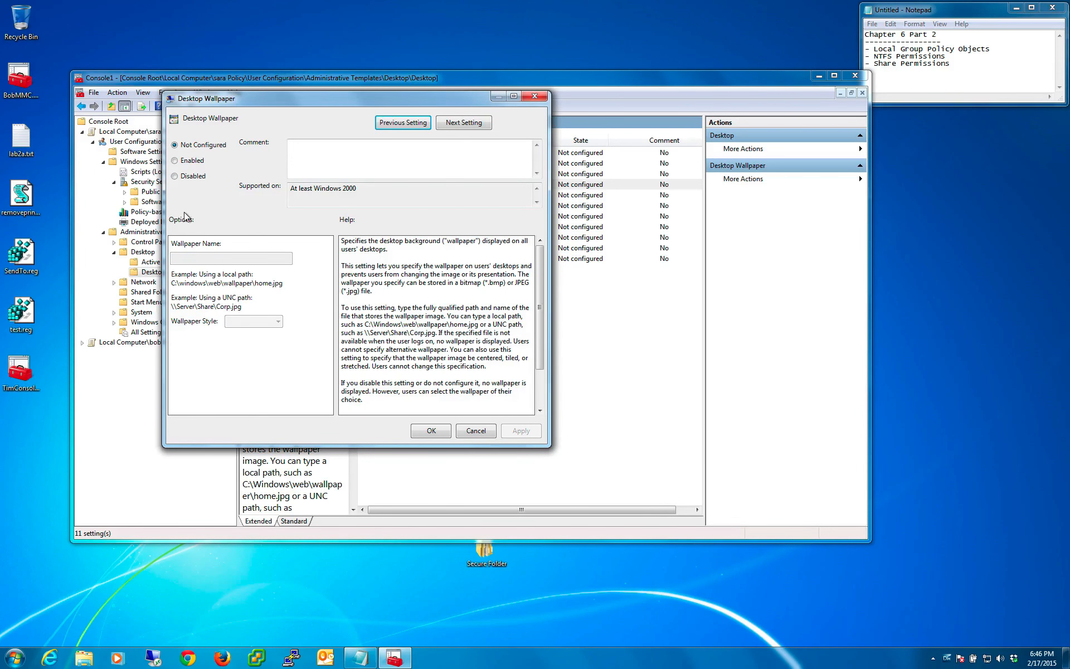
click(190, 163)
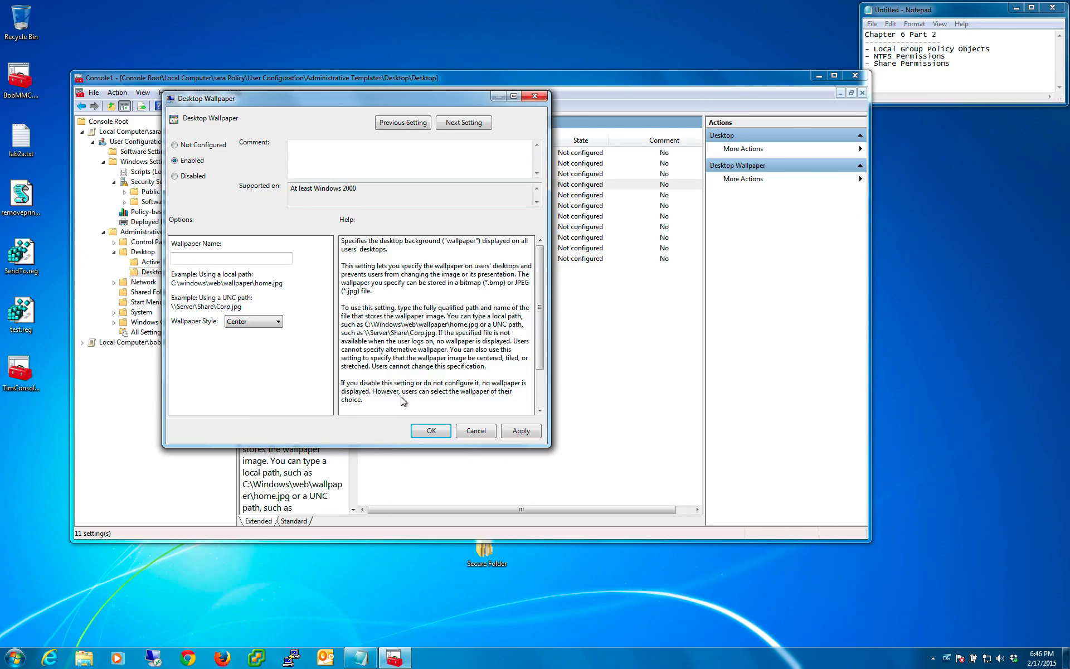
drag(403, 400, 353, 253)
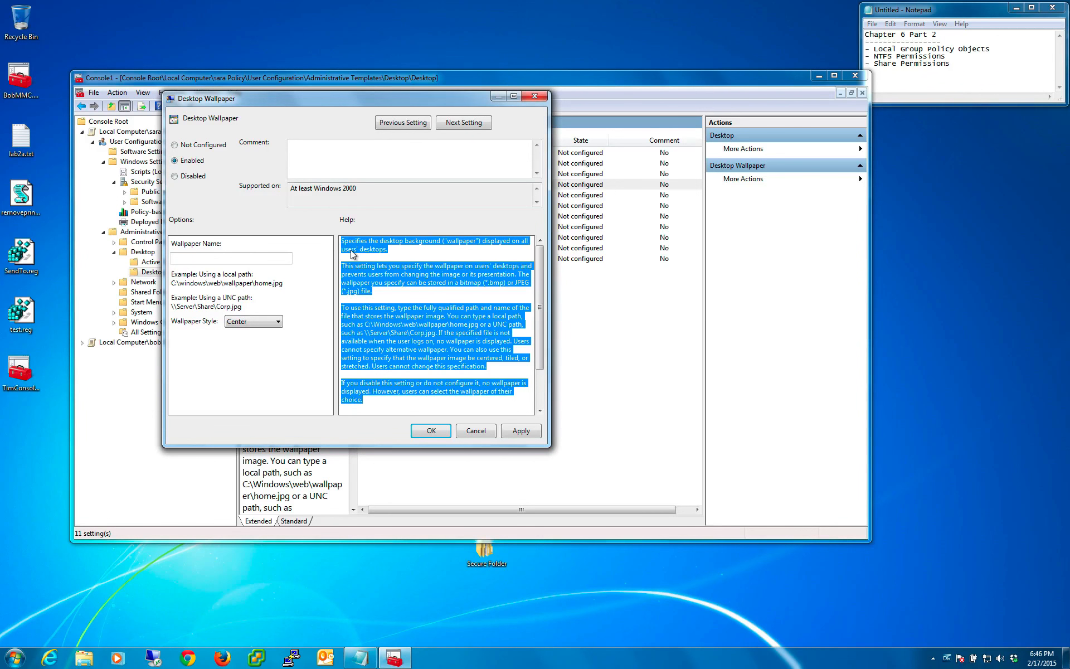
click(417, 285)
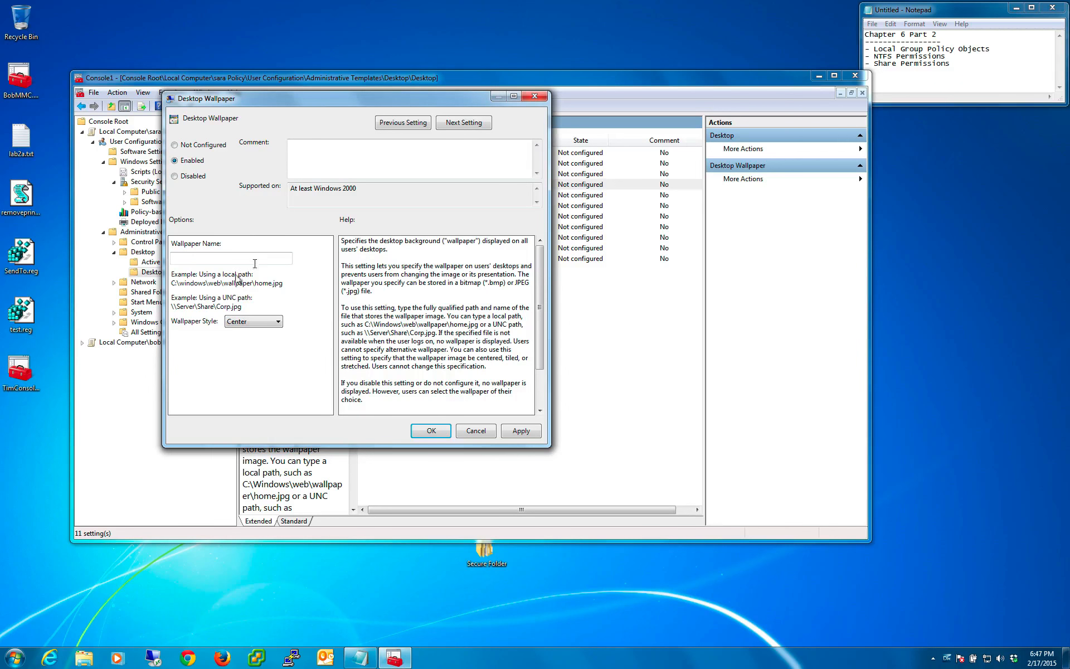
- Switch to Windows Explorer and select 1.jpg in the Sample Pictures folder of the Pictures library
click(83, 657)
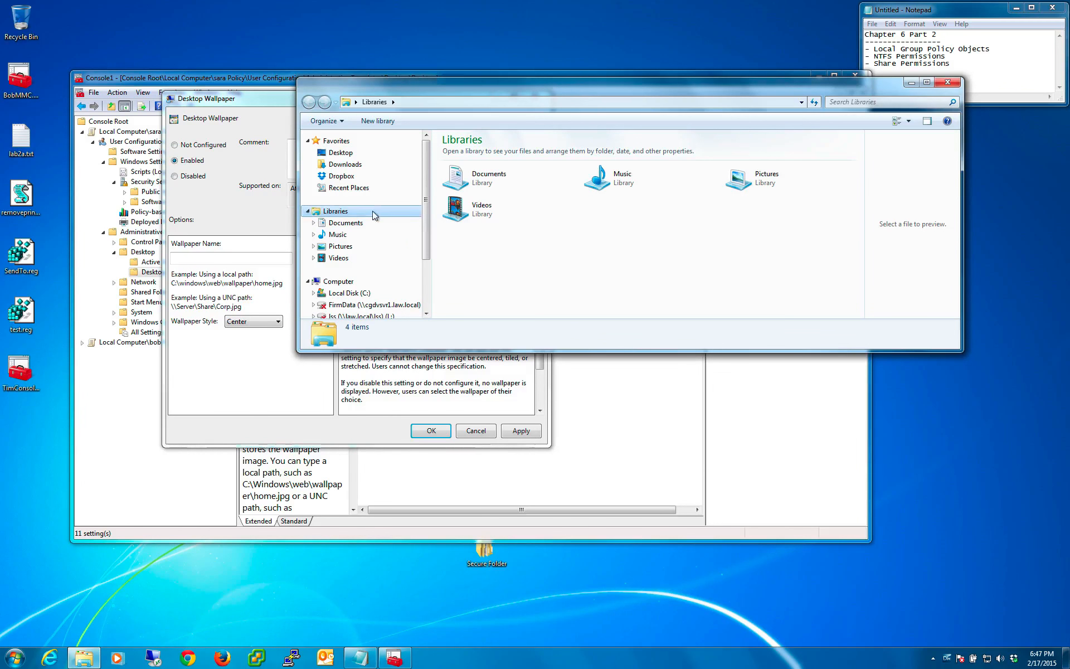
click(344, 224)
click(340, 246)
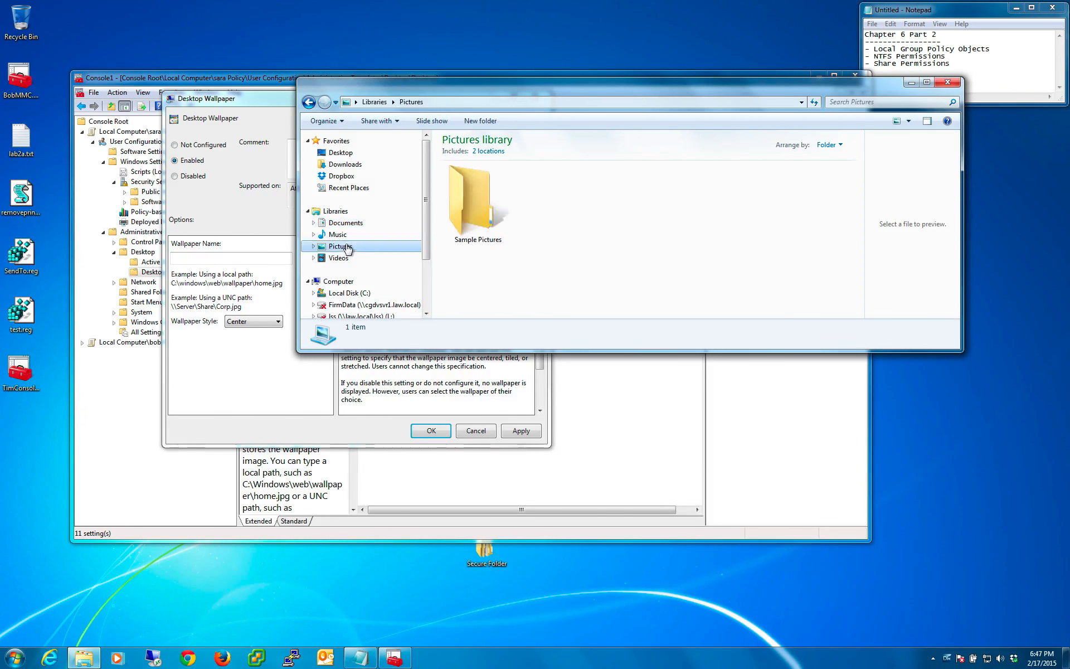
click(475, 217)
double_click(474, 216)
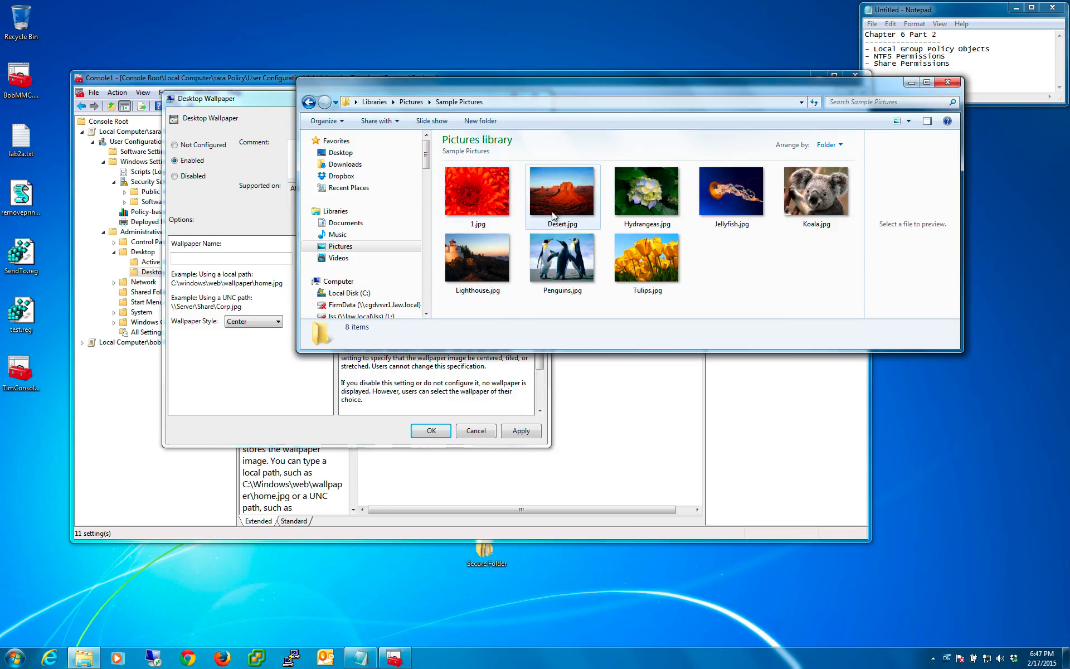
click(479, 203)
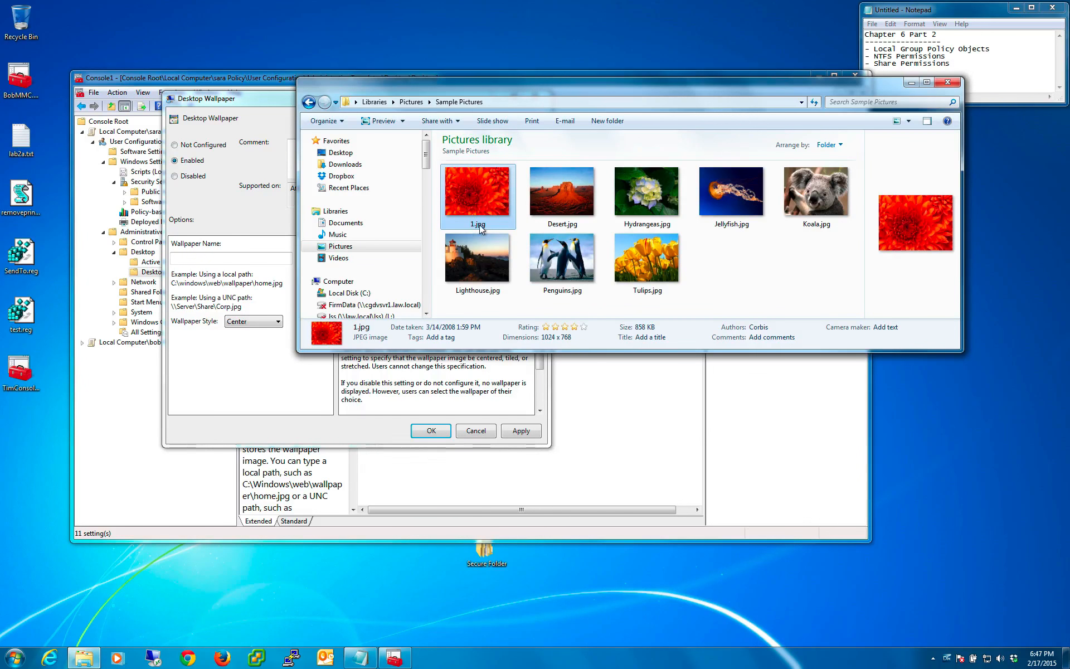
- Copy the Sample Pictures folder path into the policy's Wallpaper Name, giving C:\Users\Public\Pictures\Sample Pictures\ with a trailing backslash
click(506, 103)
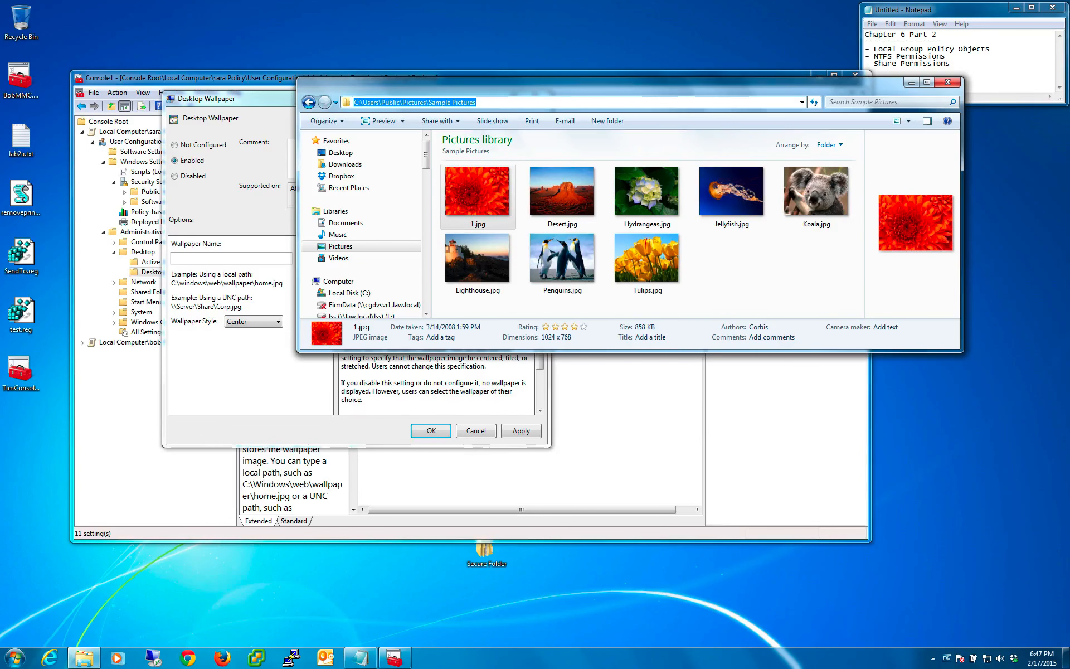
click(507, 103)
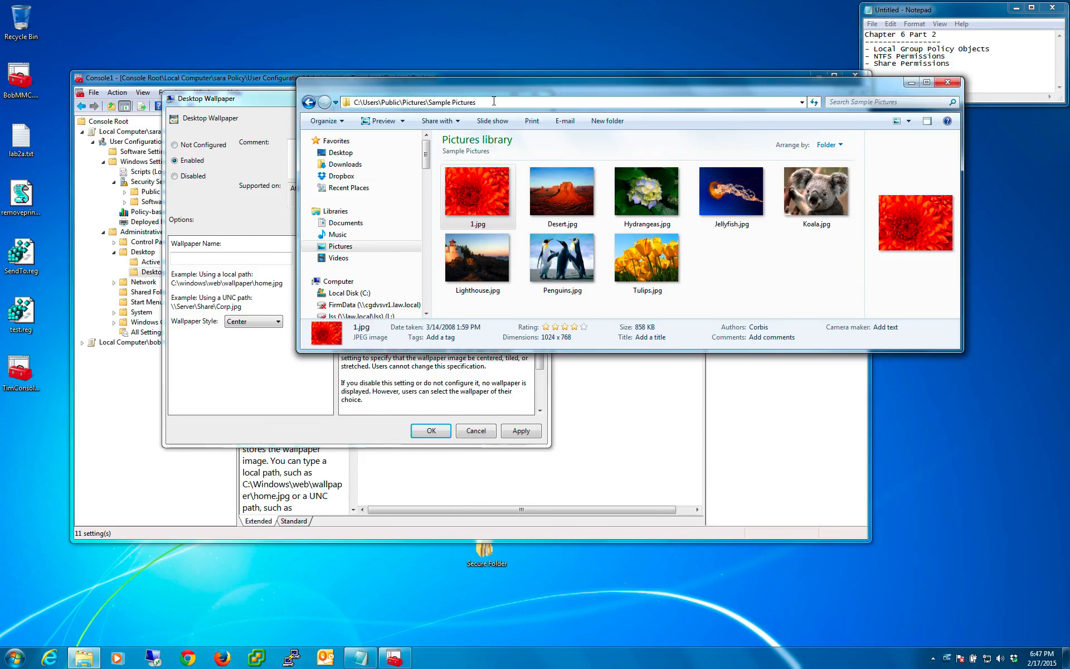
drag(476, 103, 354, 103)
right_click(388, 104)
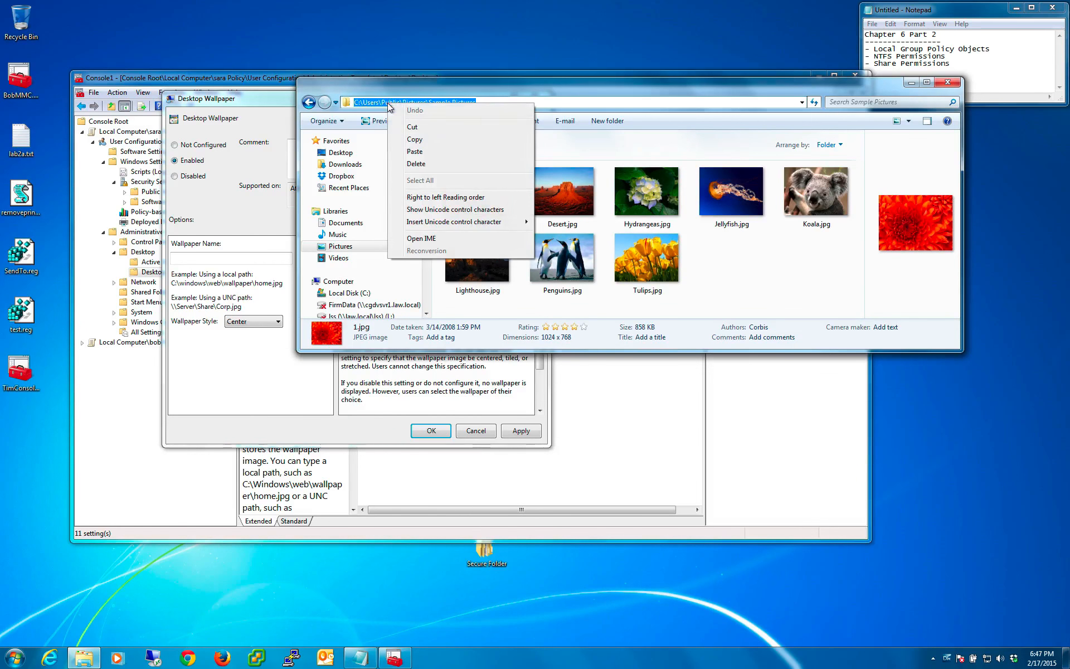
click(411, 143)
click(235, 261)
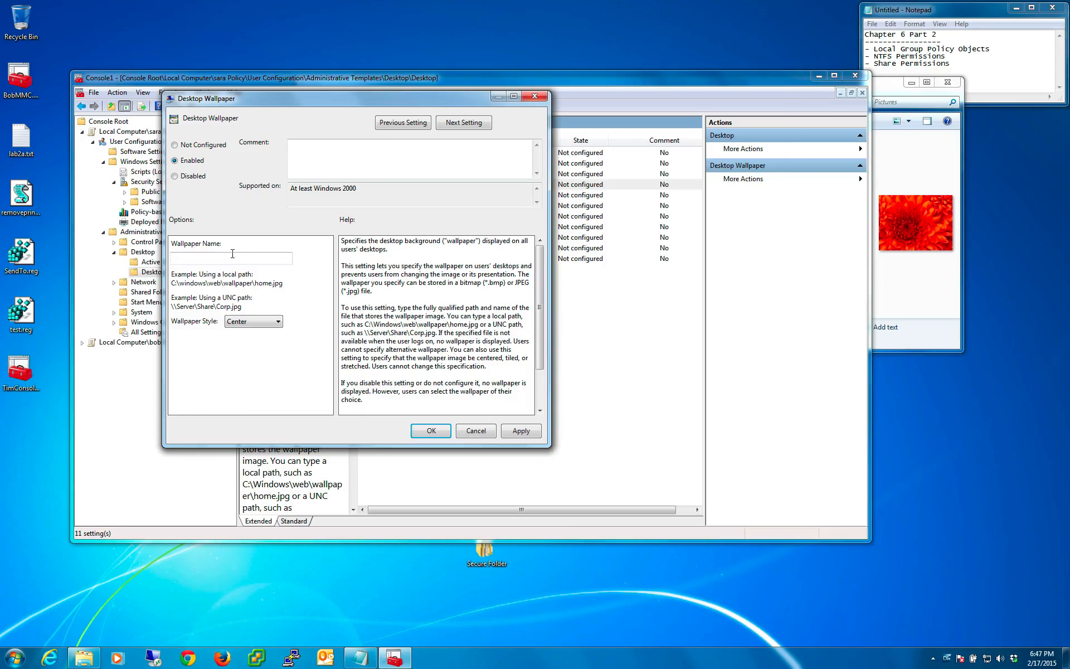
key(ctrl+v)
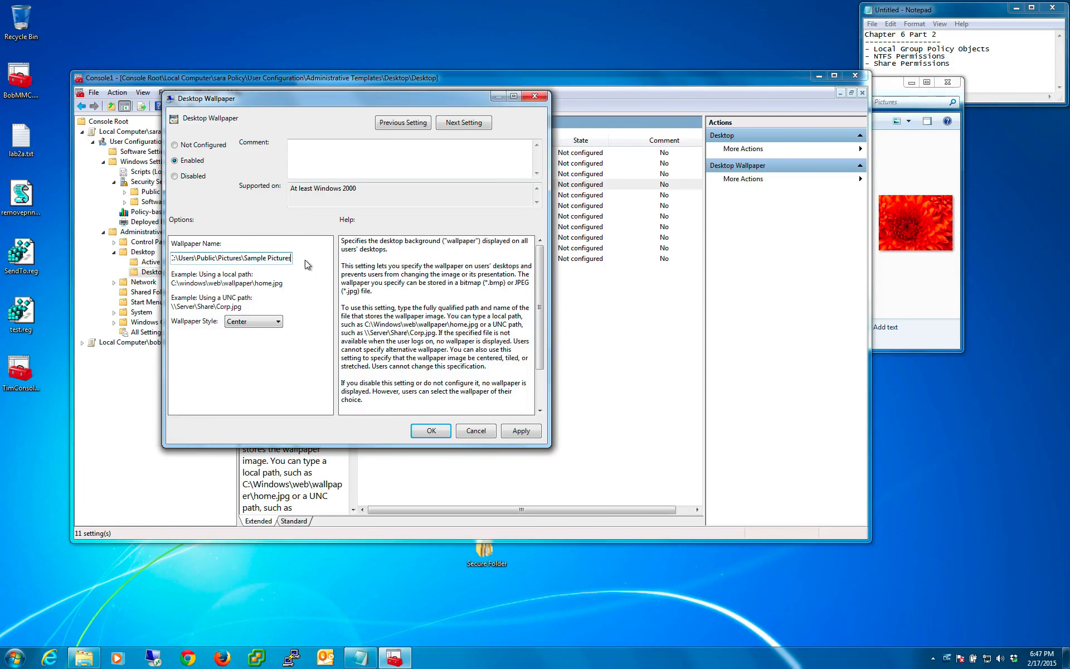
text(\)
- Check the image's file name in the Sample Pictures folder and append 1.jpg to the wallpaper path
click(663, 102)
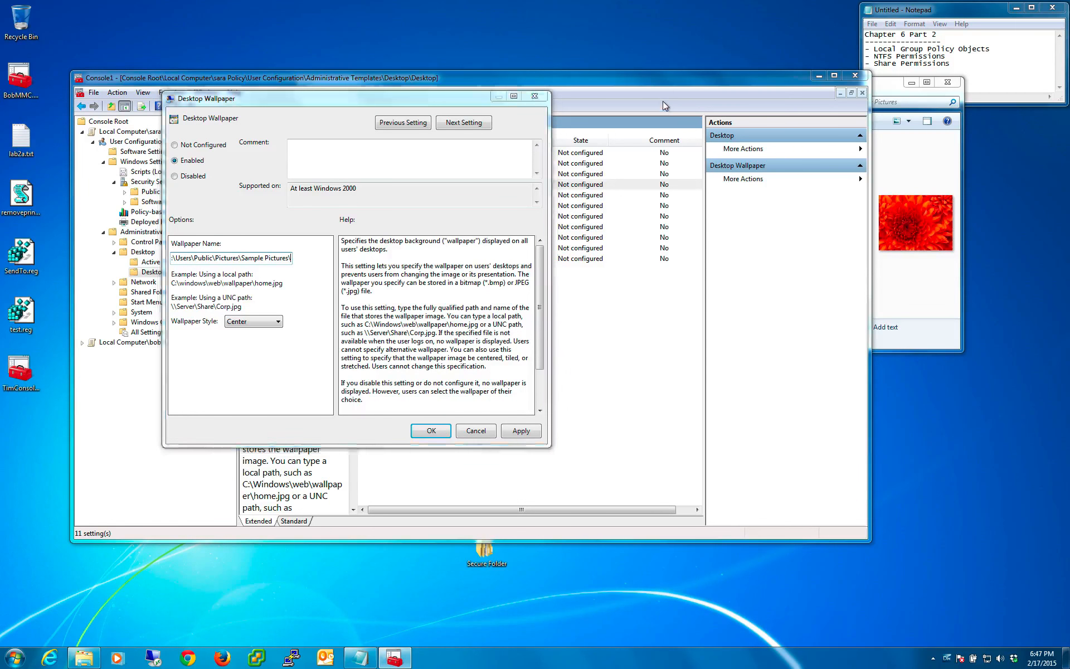
click(933, 175)
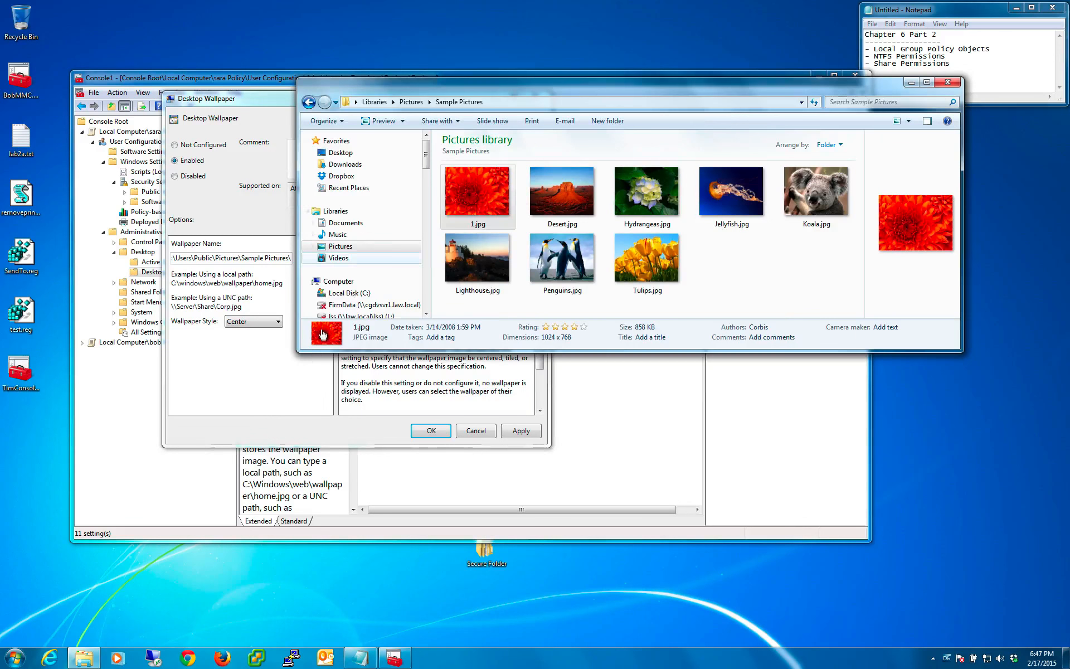
click(303, 363)
text(1.jpg)
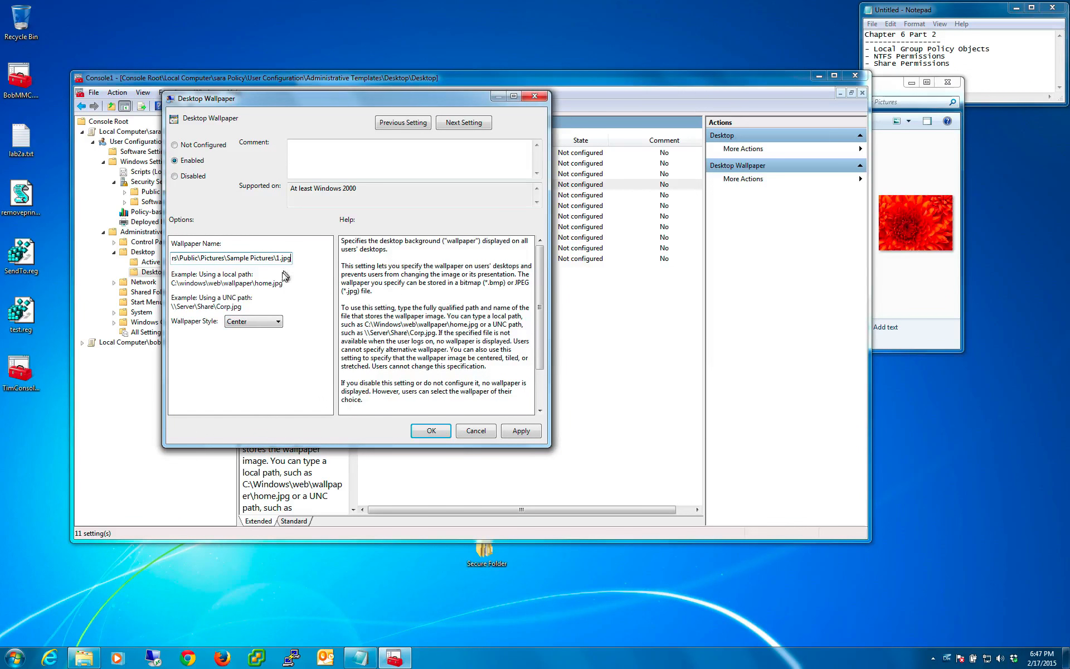
- Set the Wallpaper Style to Fill, then apply and close the Desktop Wallpaper policy
click(268, 323)
click(250, 341)
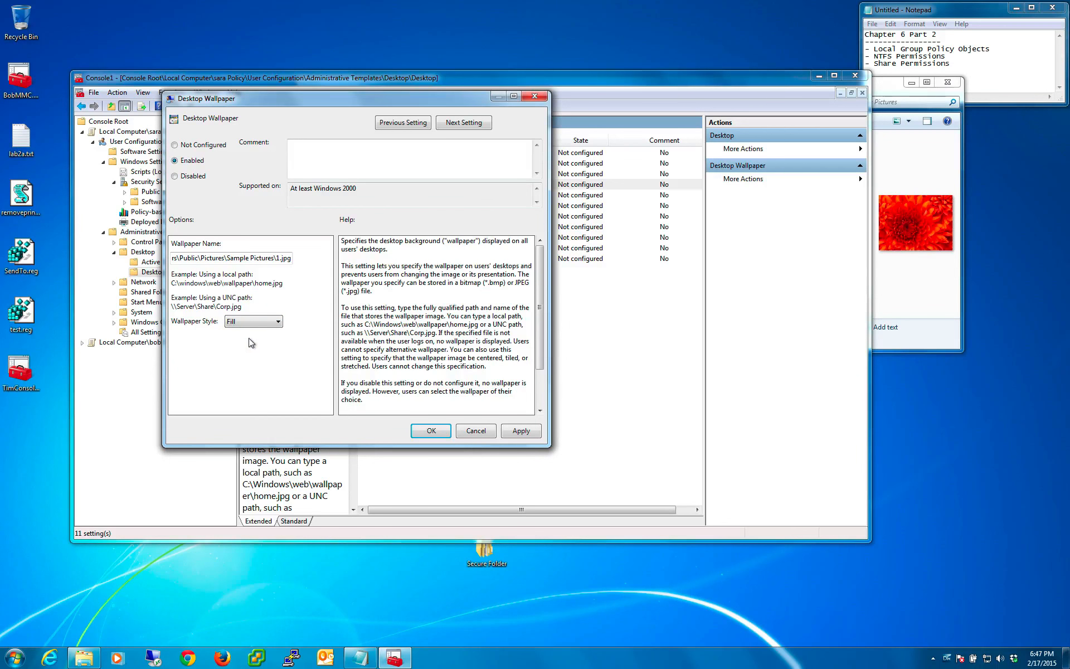
click(518, 432)
click(431, 432)
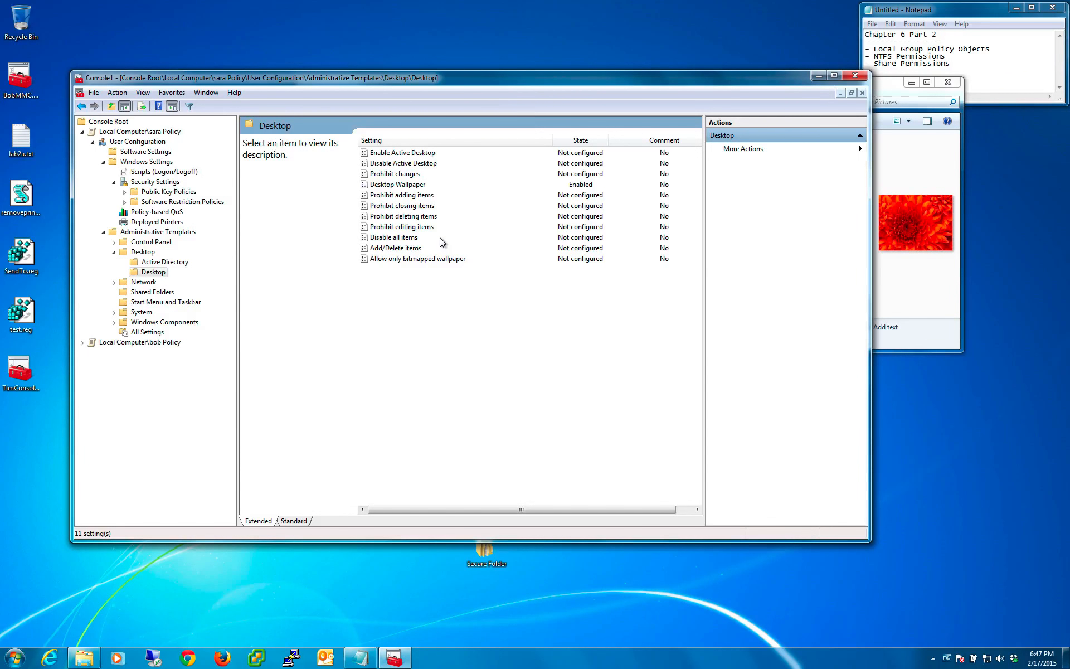
- Check the Desktop Wallpaper policy's state in the settings list and return to the first user policy's root node
click(397, 195)
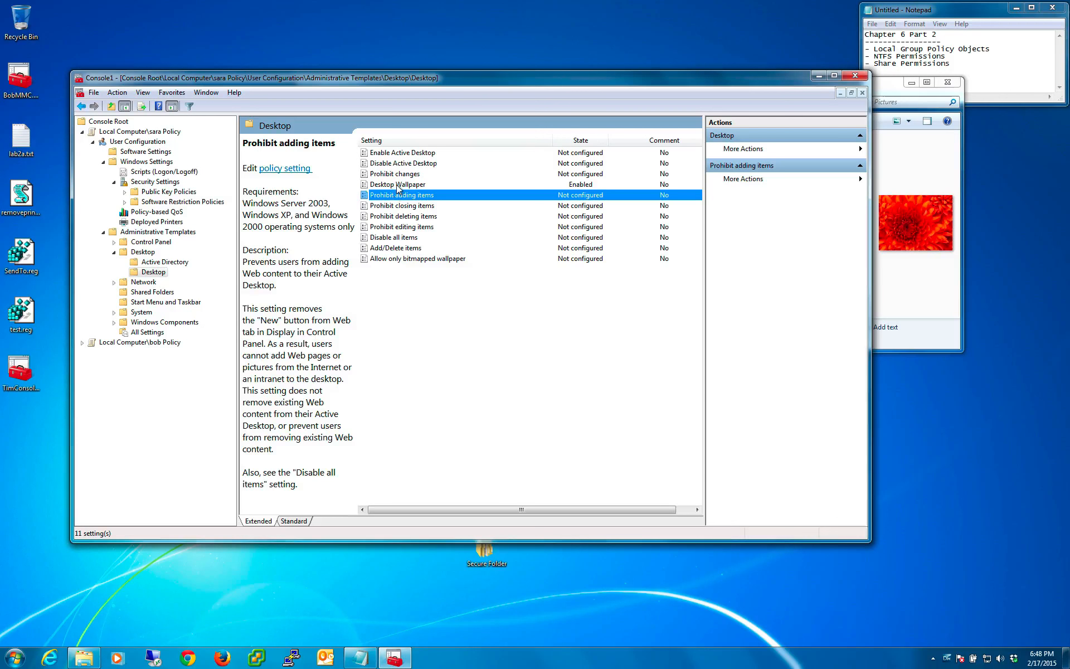
click(398, 185)
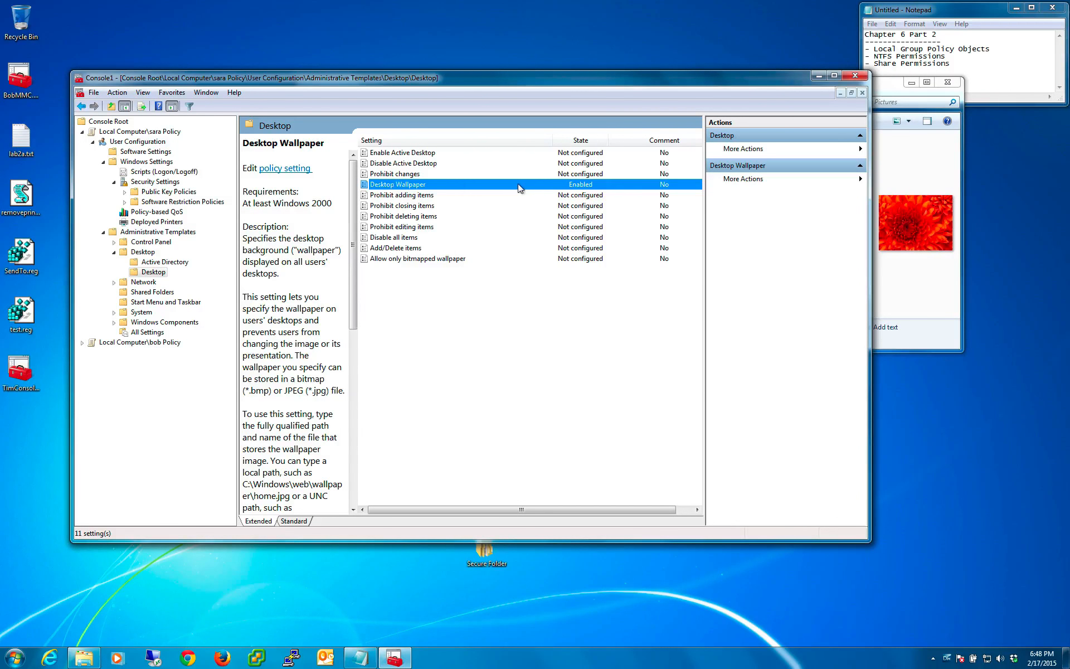
click(129, 143)
click(129, 132)
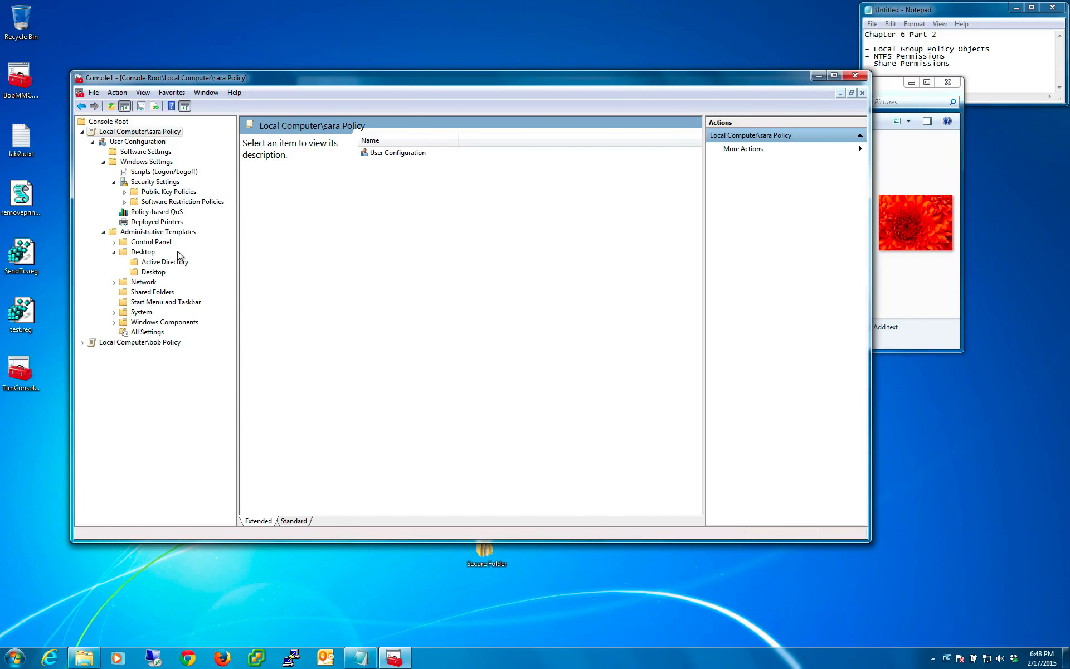
- Minimize the console and the Sample Pictures window to view the desktop background and icons
click(210, 552)
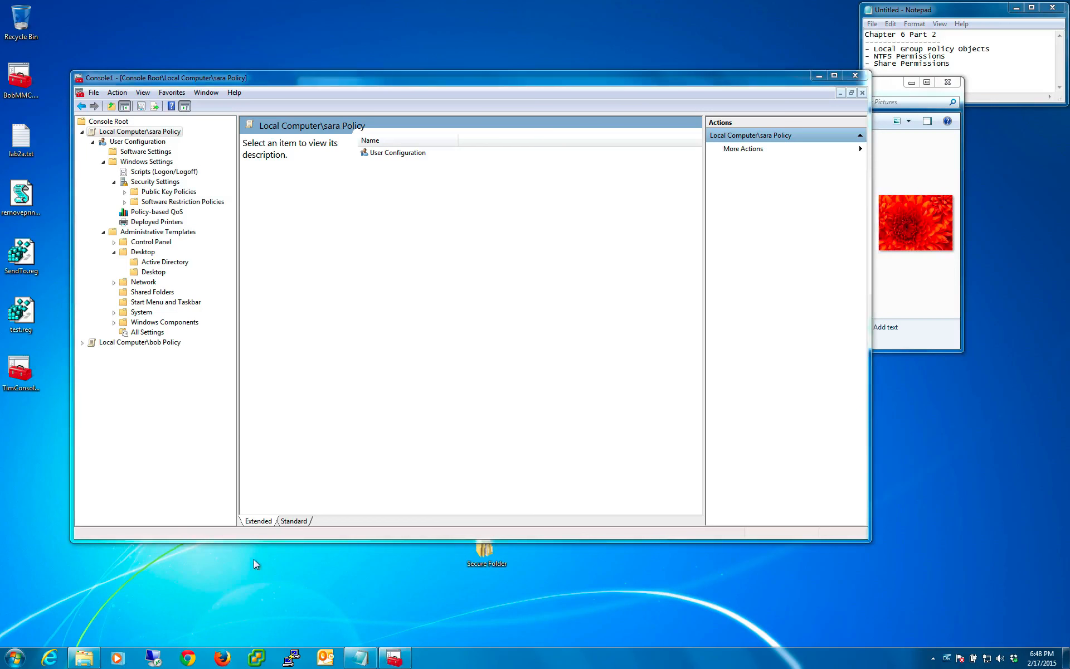
click(819, 78)
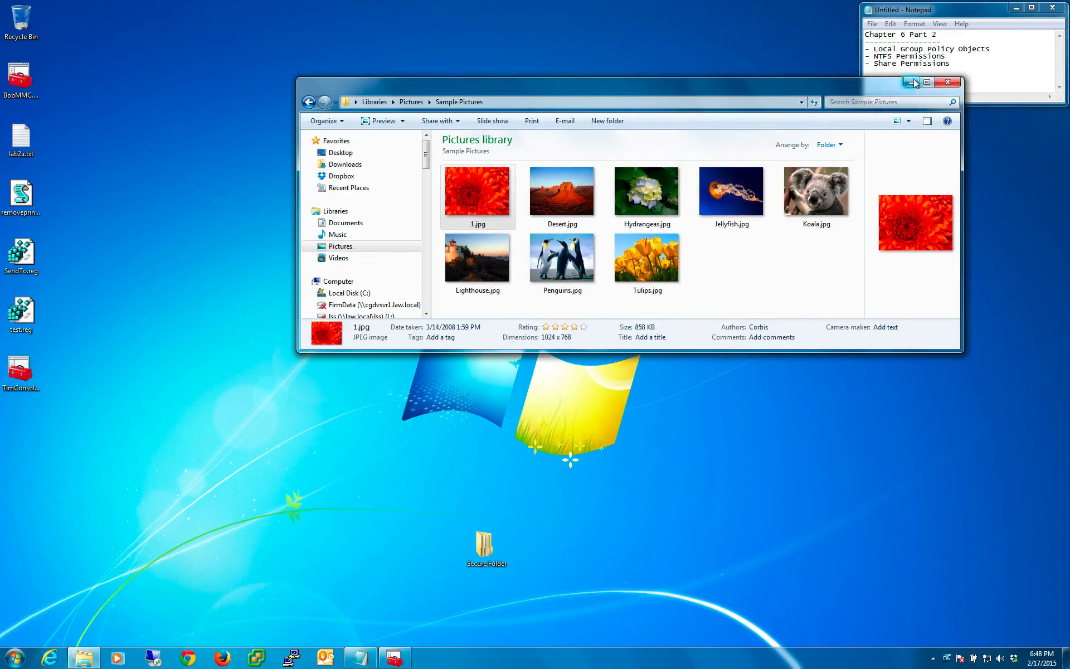
click(912, 82)
drag(178, 49, 684, 383)
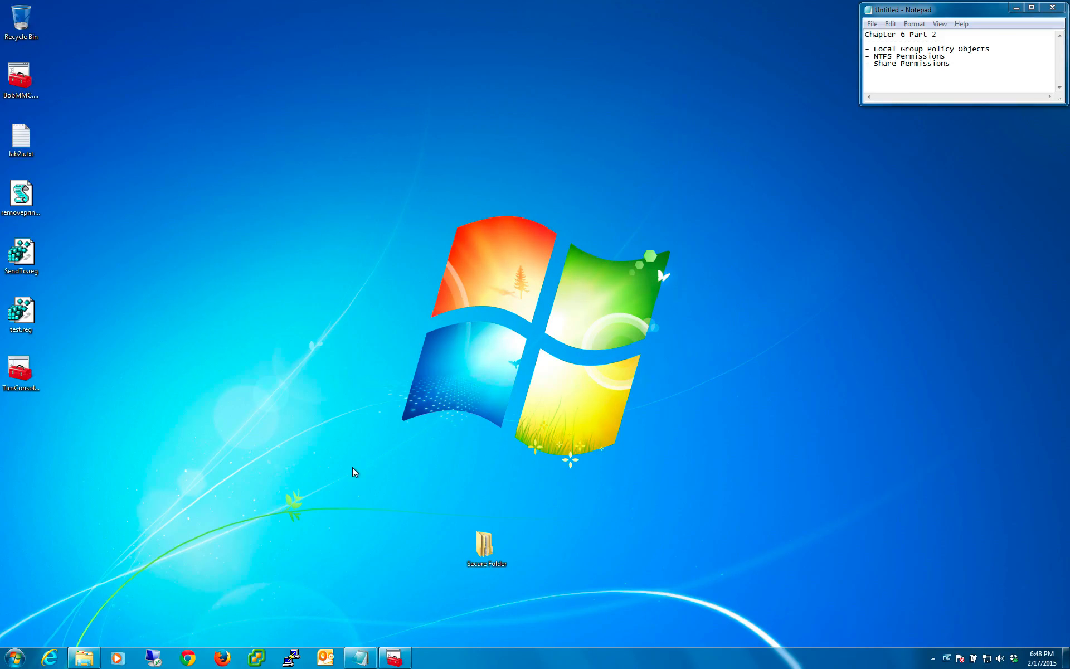
- Restore the console, review Software Settings, Deployed Printers and Security Settings in the first user policy, and minimize it again
click(403, 658)
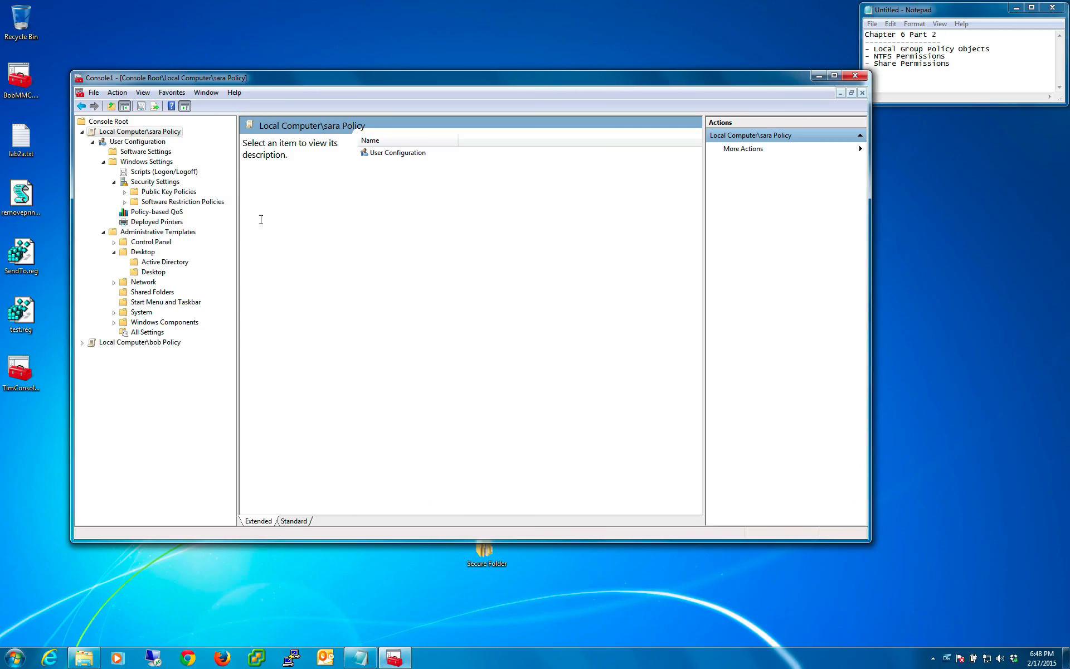
click(142, 152)
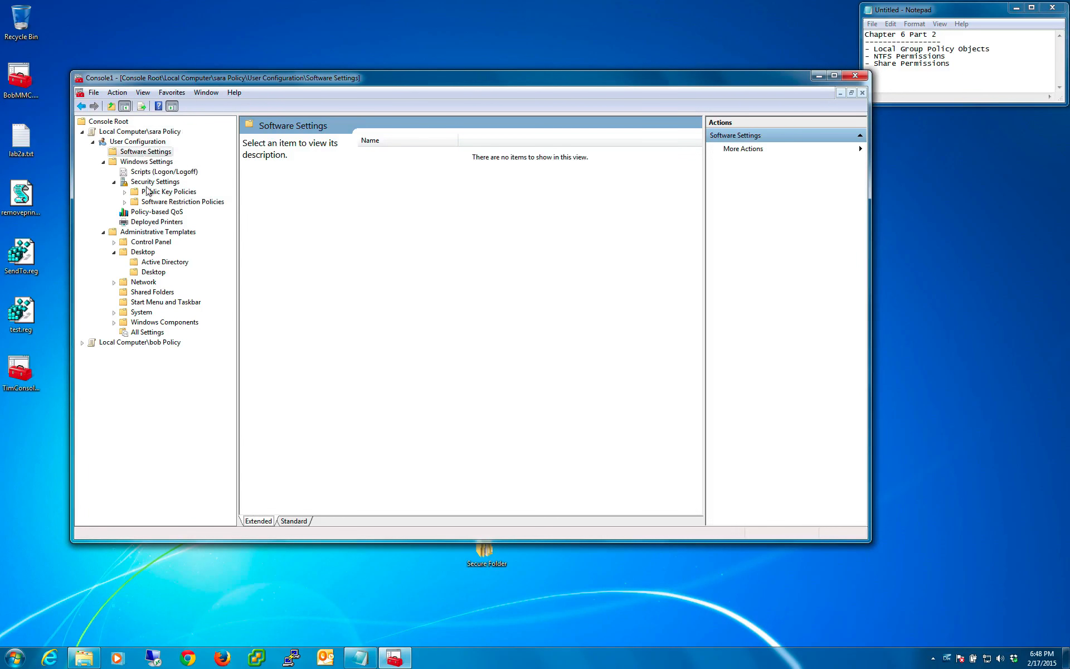
click(151, 222)
click(155, 181)
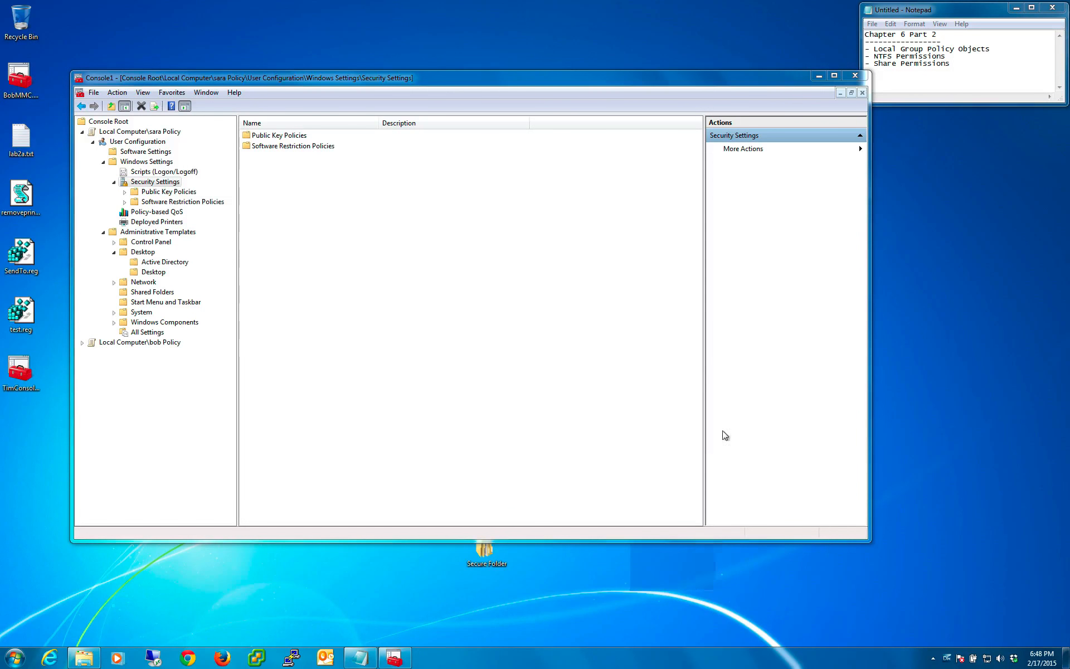
click(819, 76)
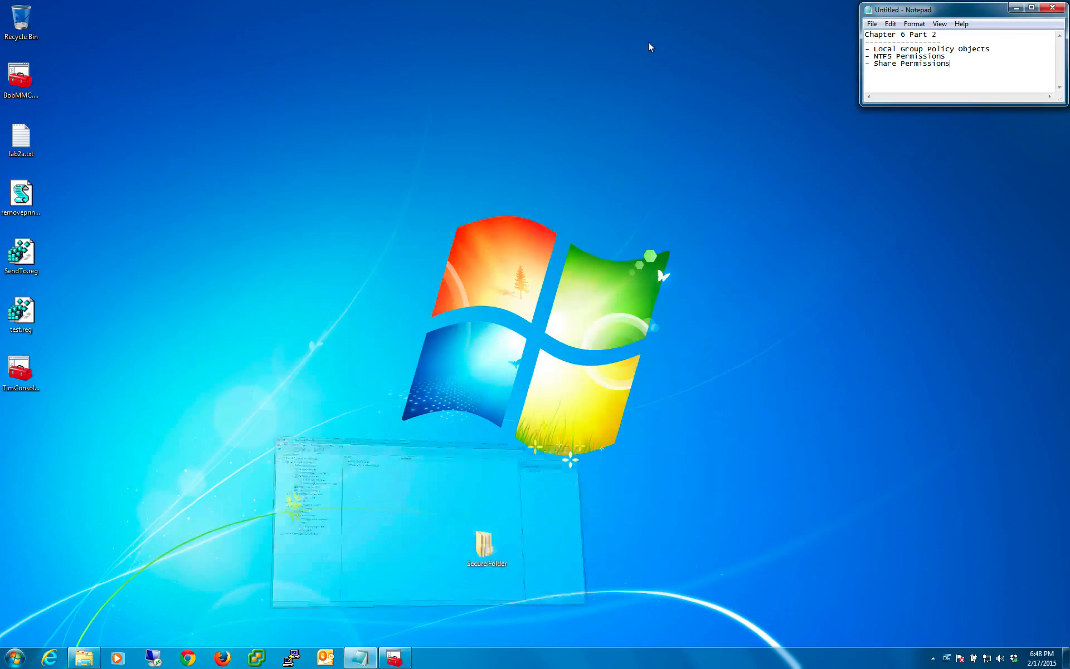
- Switch user and log on to the first policy user's local account with its user name and account password
click(15, 658)
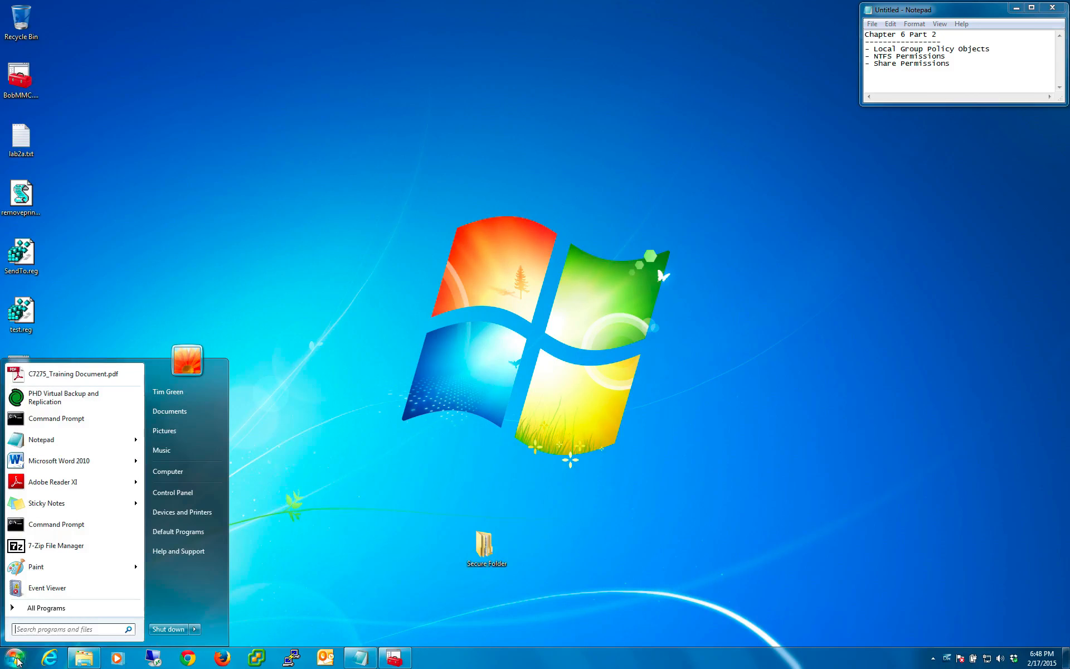
mouse_move(197, 630)
click(233, 576)
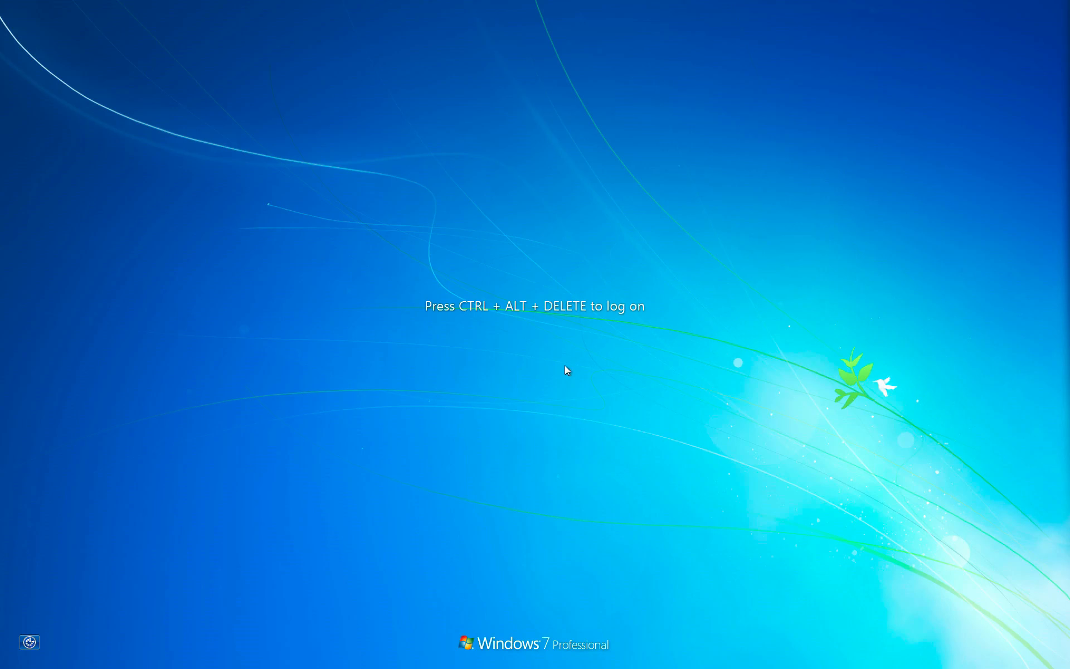
key(ctrl+alt+Delete)
click(583, 362)
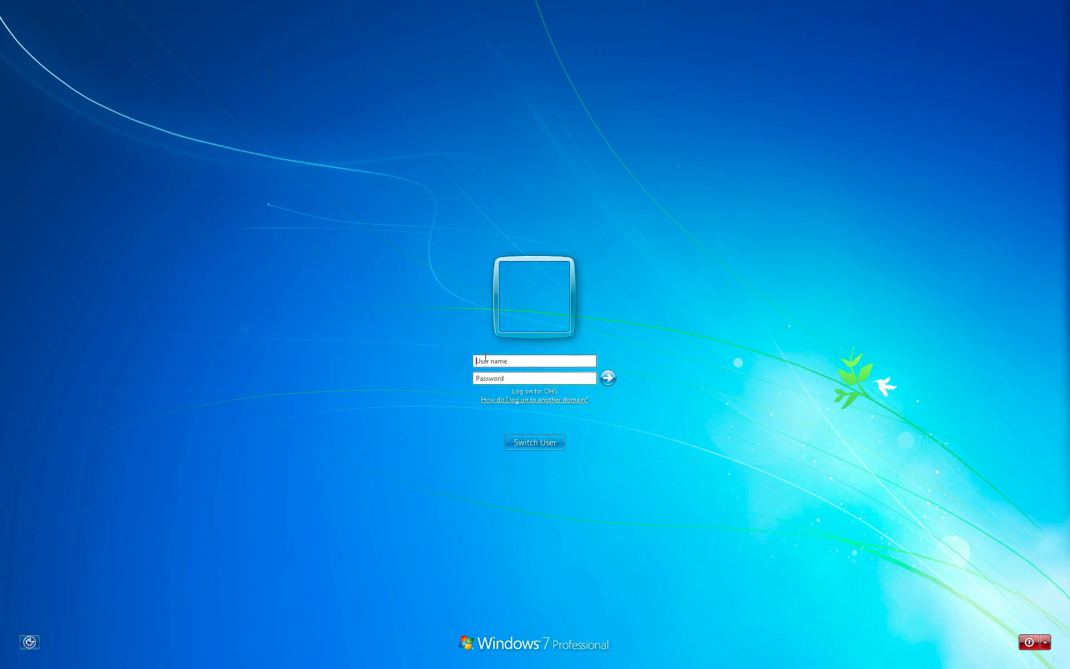
text(.\sara)
click(535, 380)
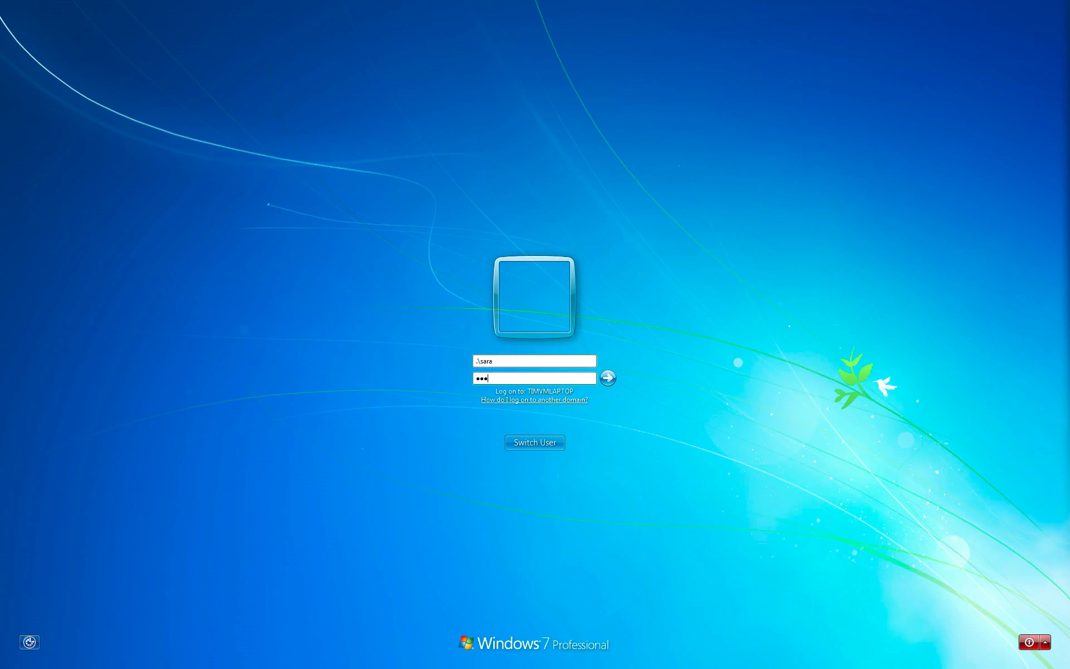
click(608, 378)
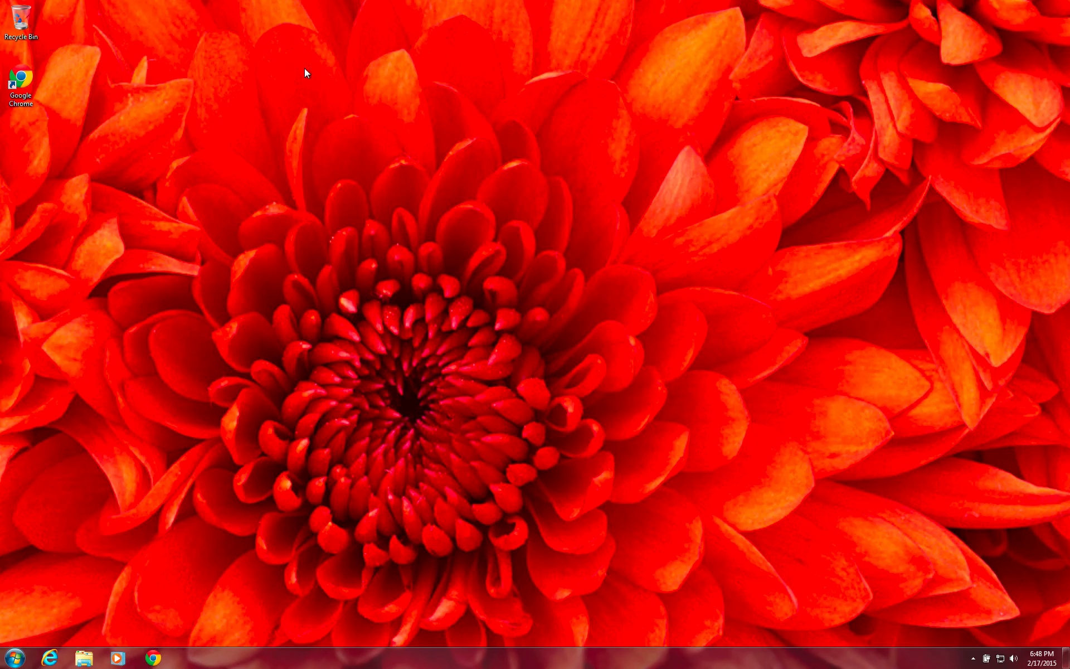
- Examine the desktop wallpaper in the local user's session, and log that user off
drag(299, 67, 600, 323)
click(13, 659)
mouse_move(196, 628)
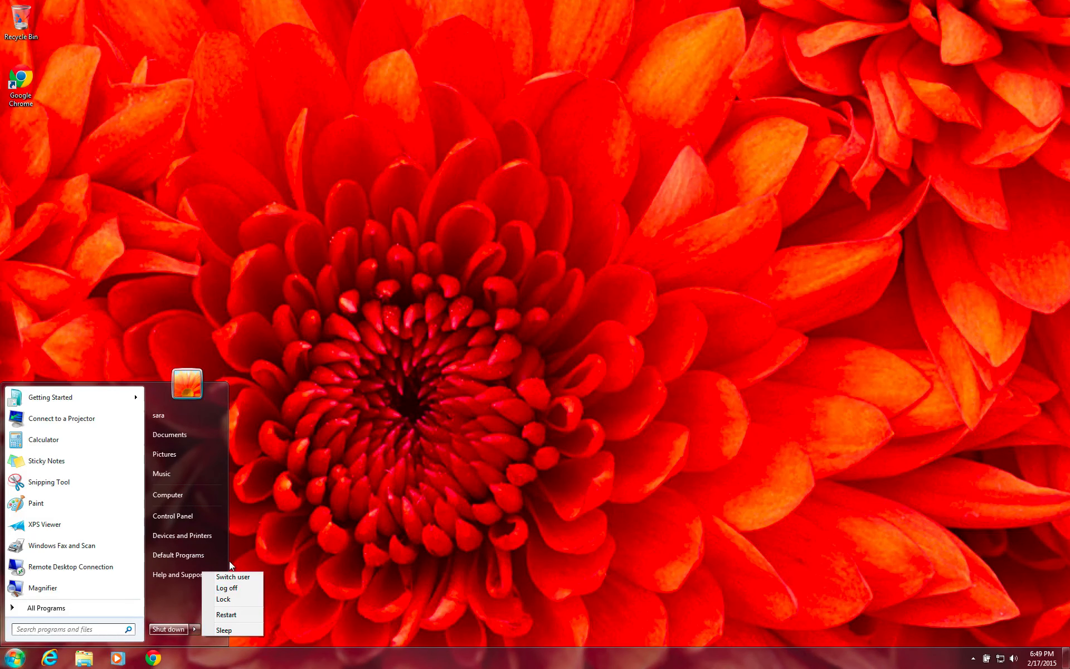
click(236, 590)
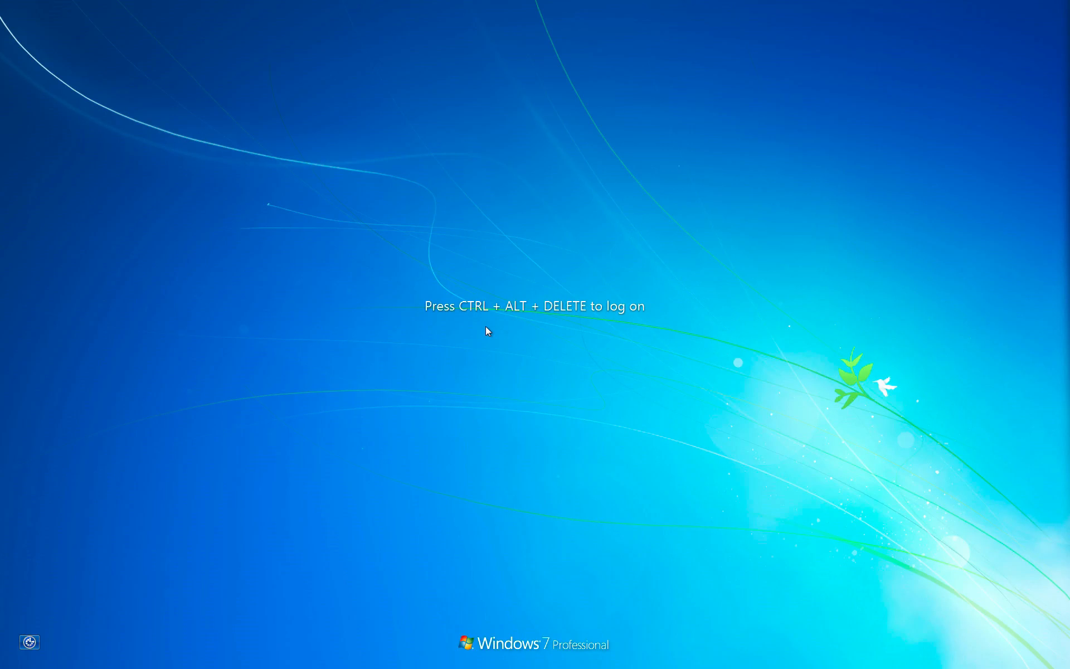
- Log back on to the original domain user's session by entering the account password
key(ctrl+alt+Delete)
click(494, 359)
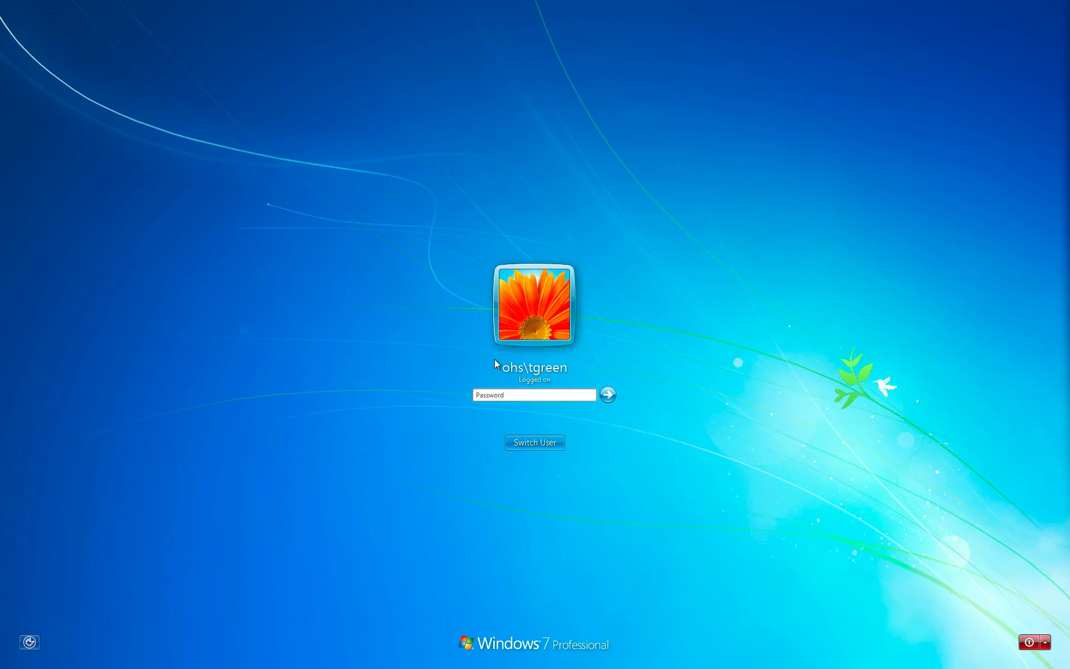
text(********)
key(Return)
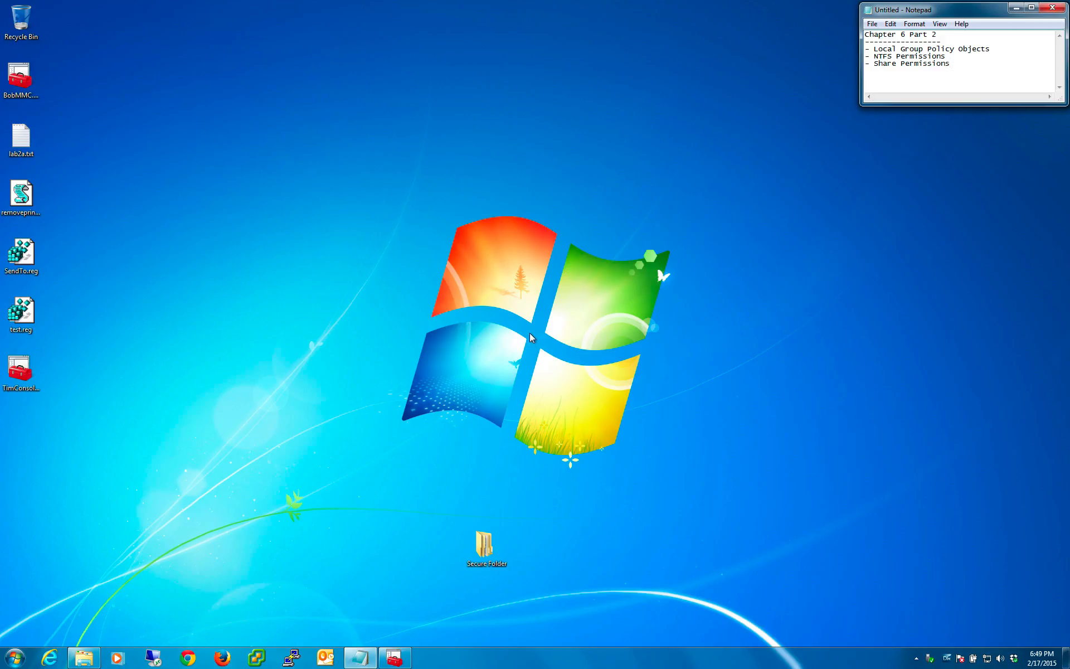
- Bring up the Sample Pictures window and rename Desert.jpg as 2.jpg
click(84, 658)
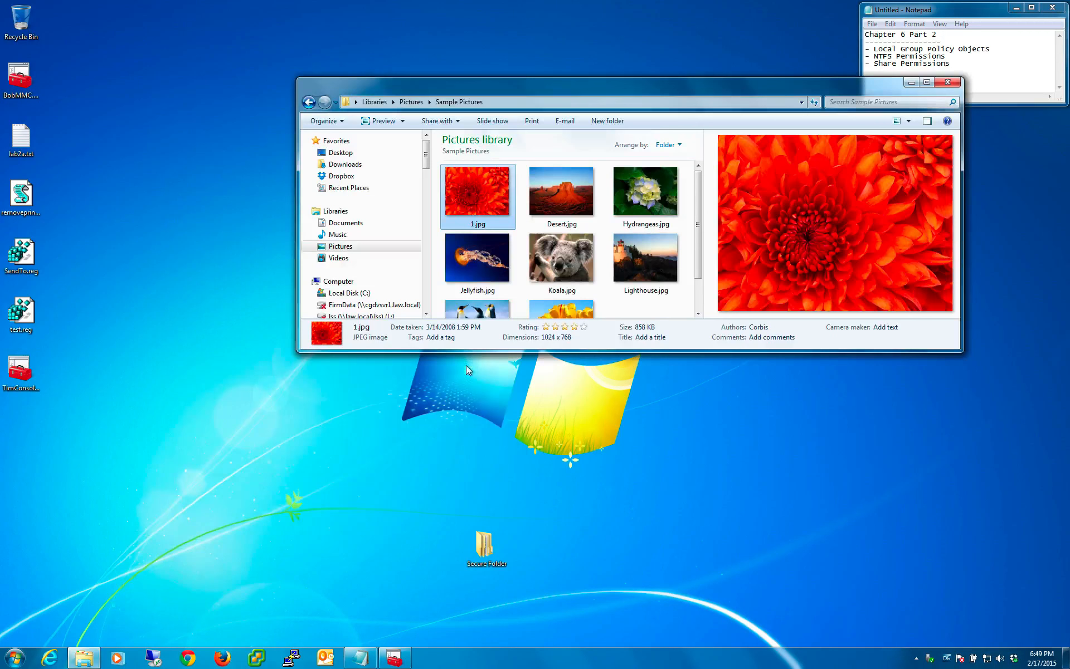
click(553, 199)
right_click(553, 199)
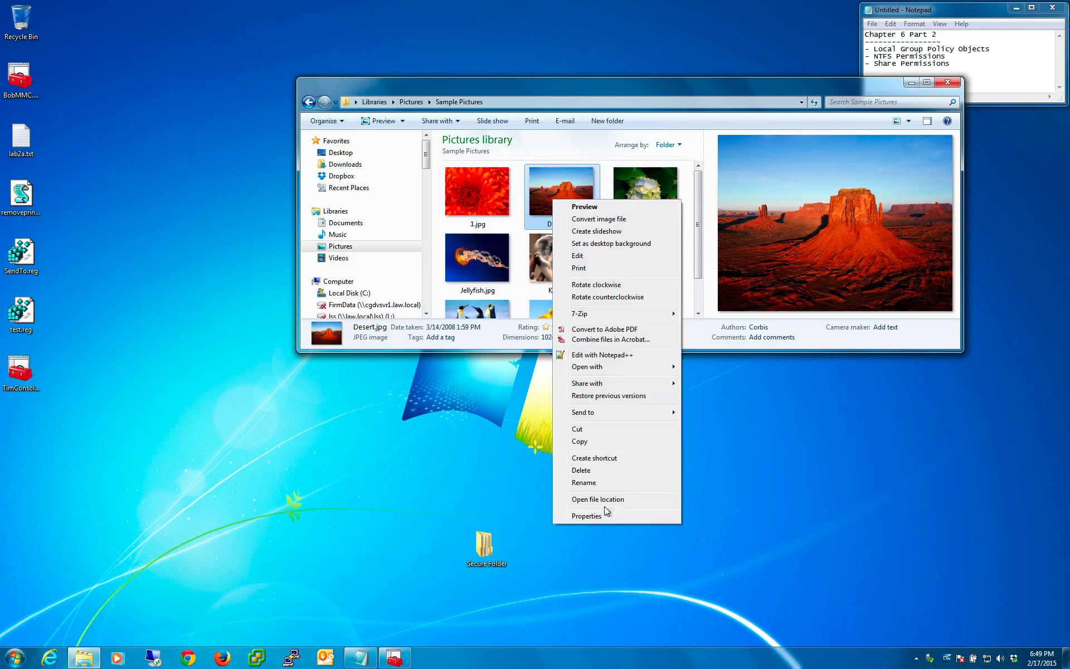
click(601, 479)
key(Return)
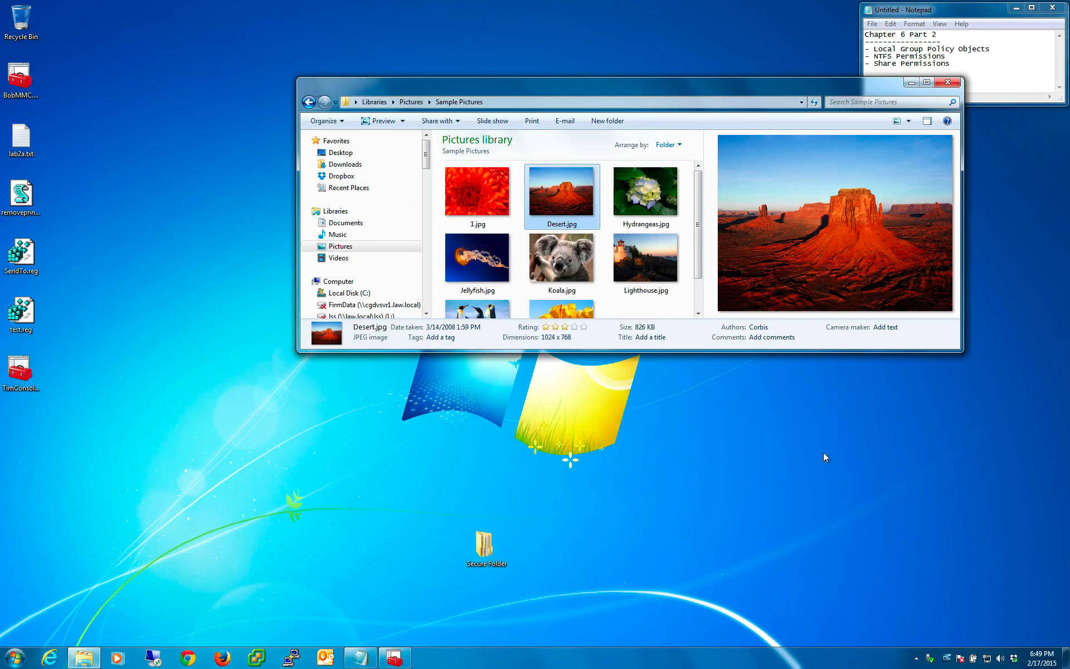
right_click(550, 195)
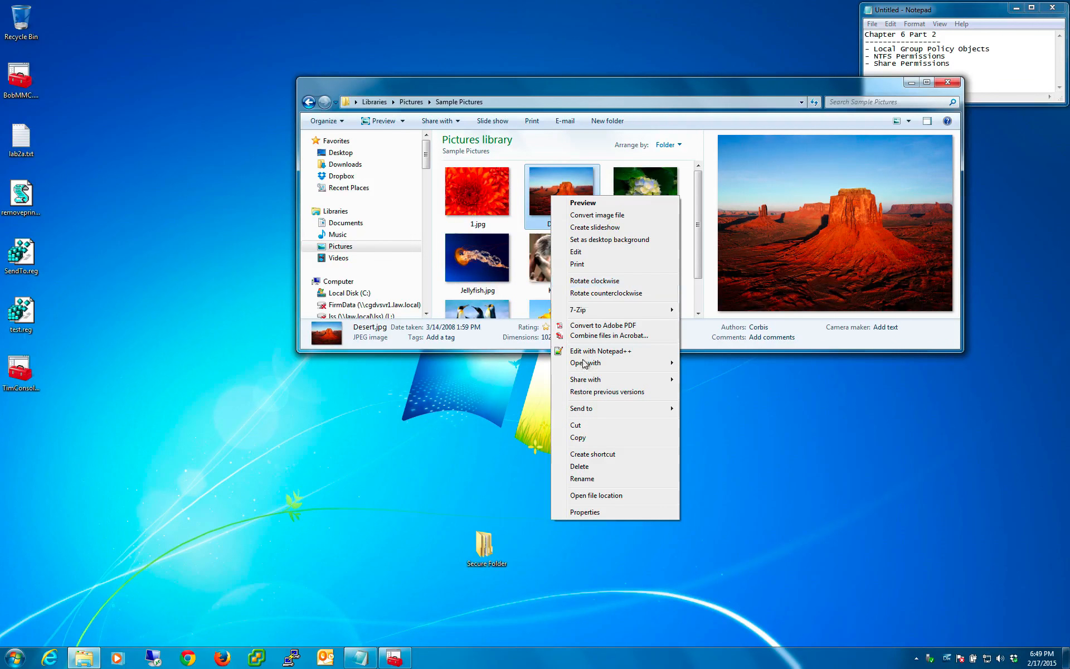
click(587, 480)
text(2.jpg)
click(584, 469)
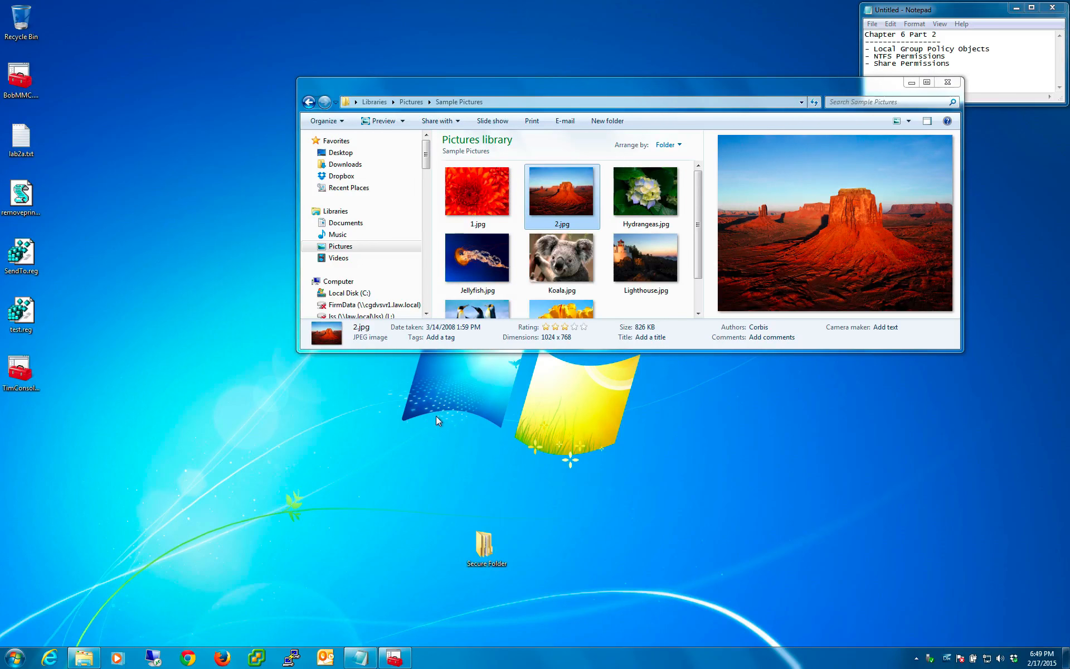
- Change the first user policy's Desktop Wallpaper file to 2.jpg in the public Sample Pictures folder, then apply and close the policy
click(395, 658)
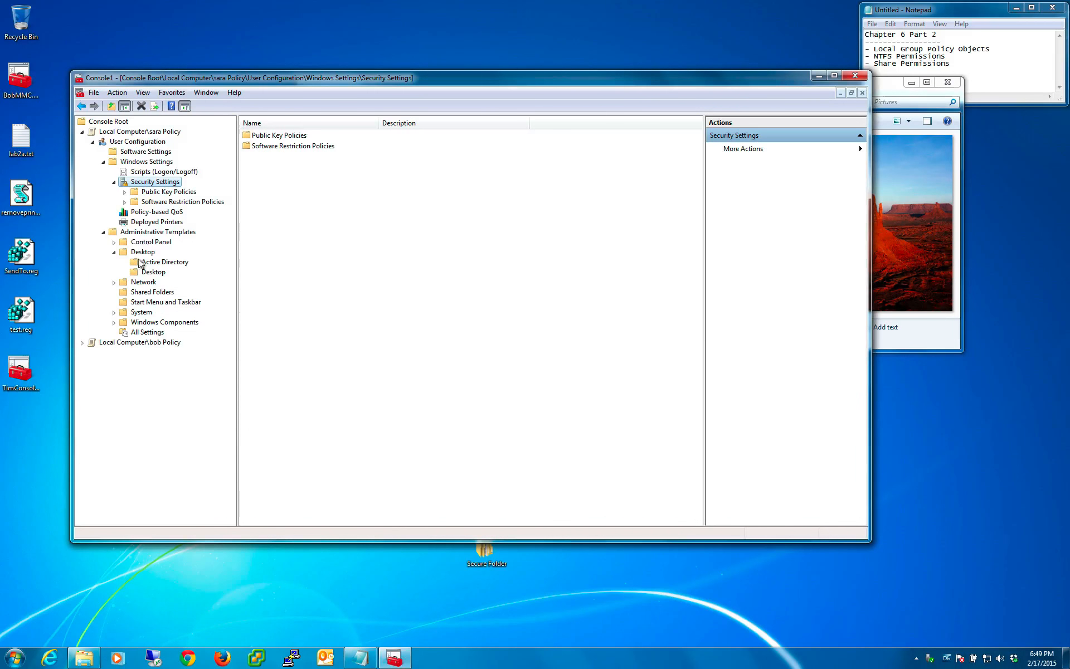
click(151, 272)
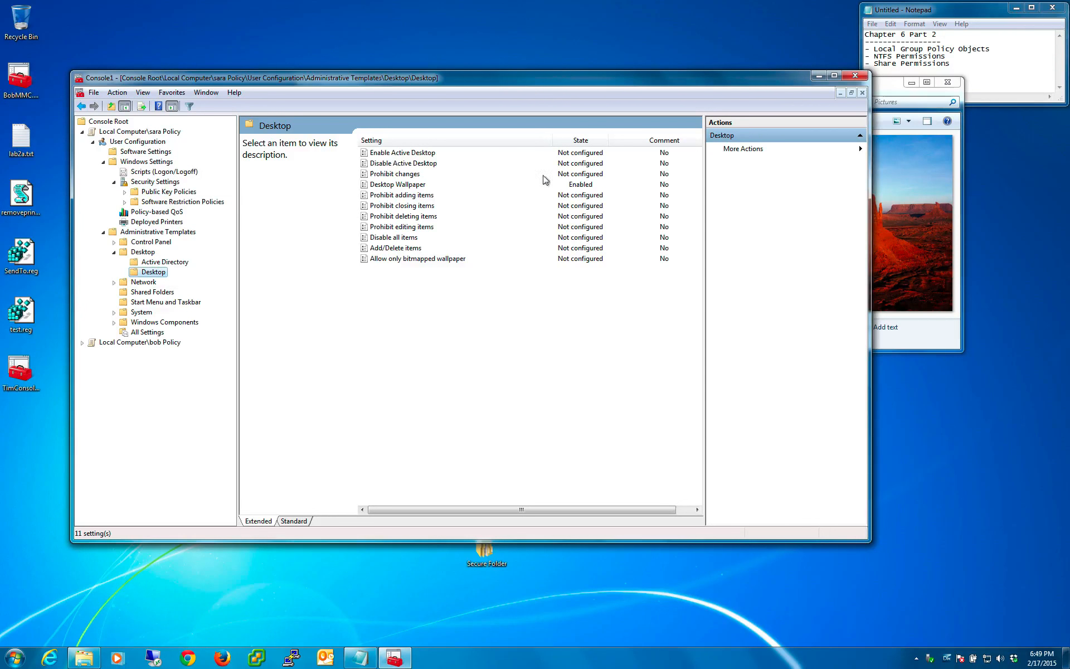
click(392, 186)
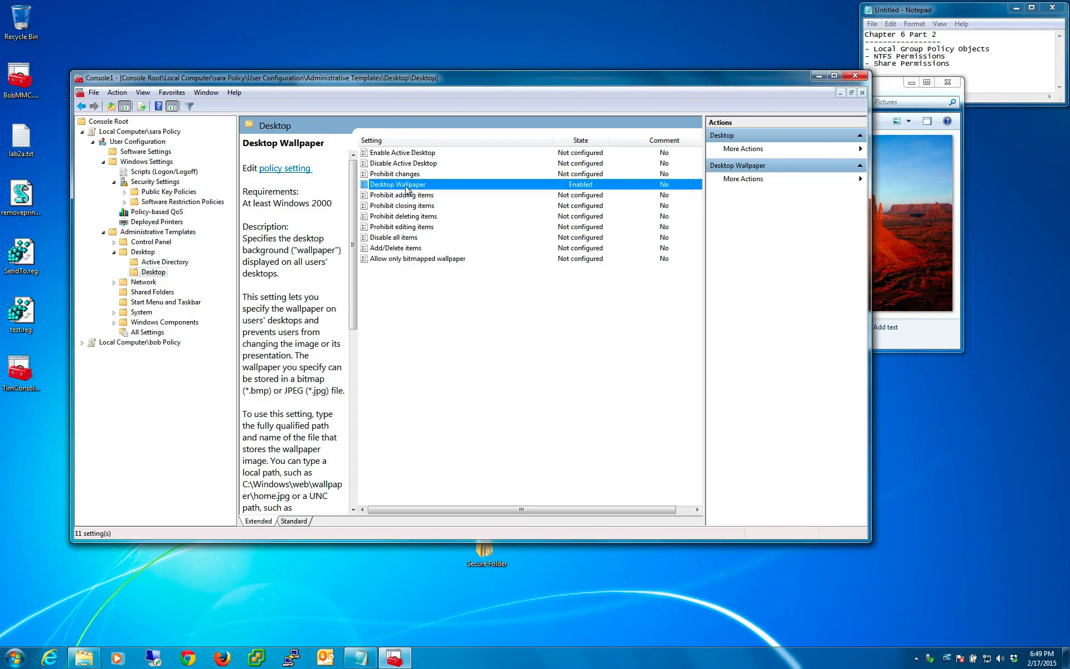
double_click(401, 186)
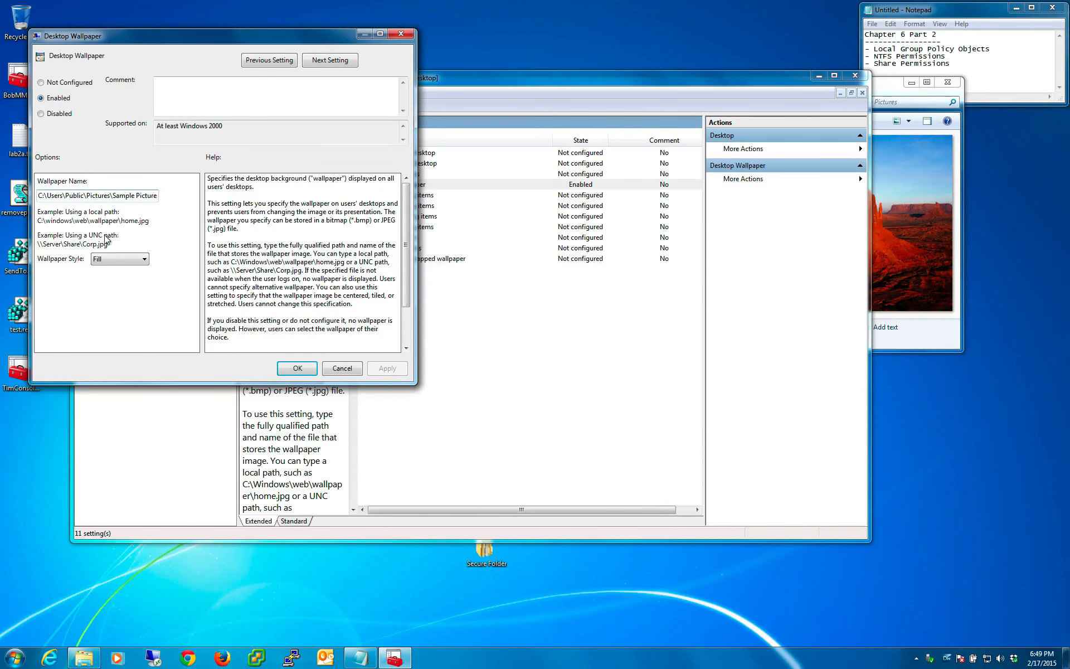
drag(132, 195, 225, 195)
click(225, 195)
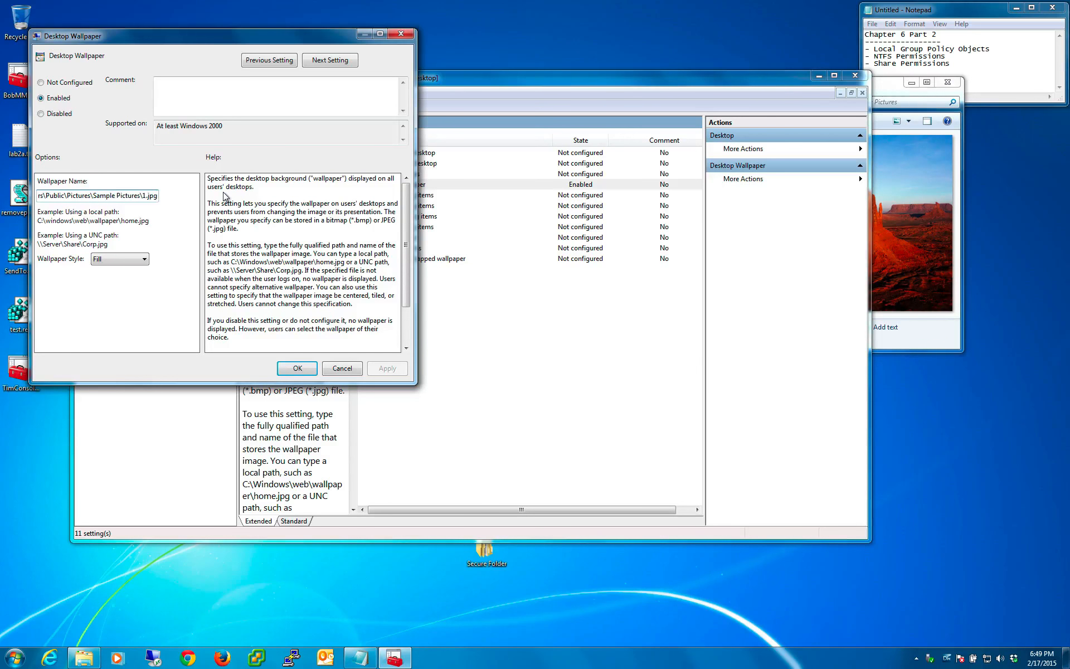
key(BackSpace)
text(2)
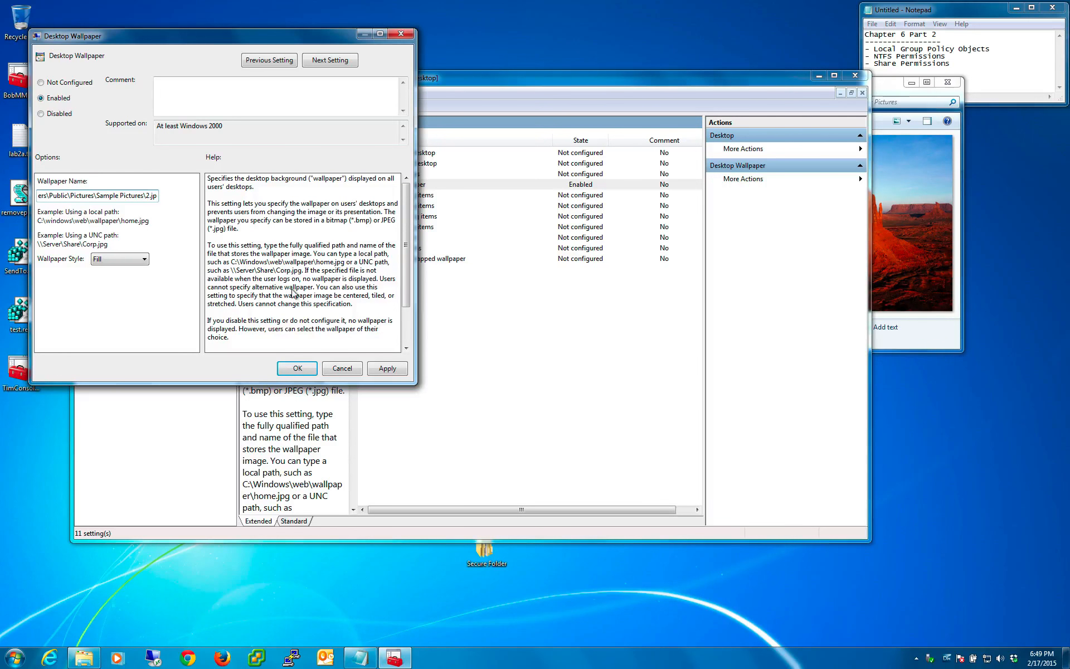
click(392, 369)
click(305, 369)
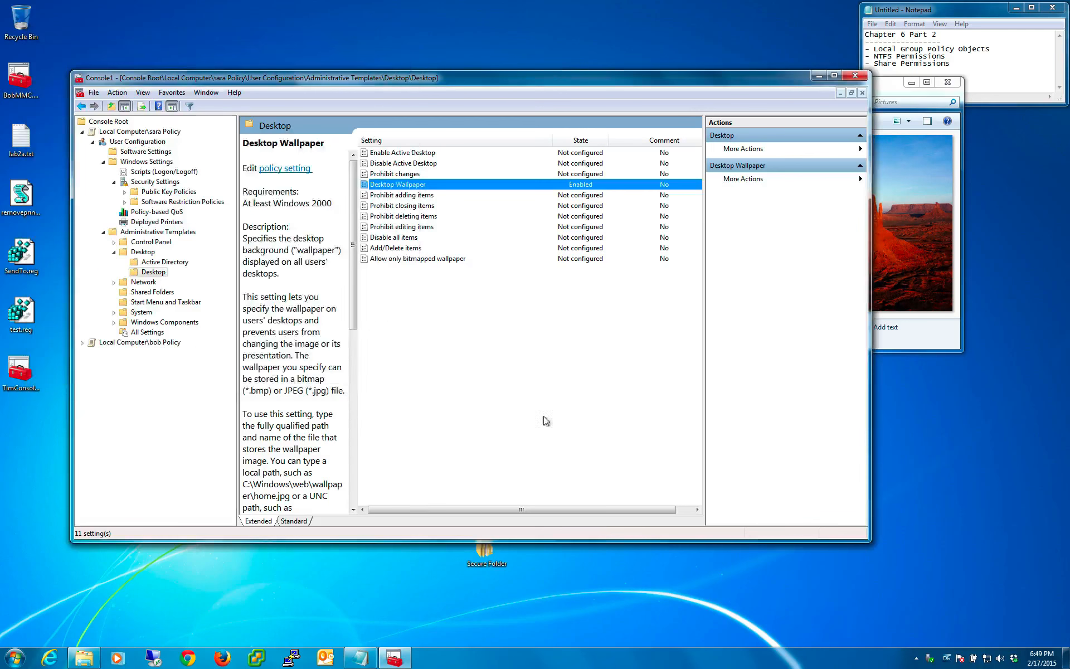
click(546, 421)
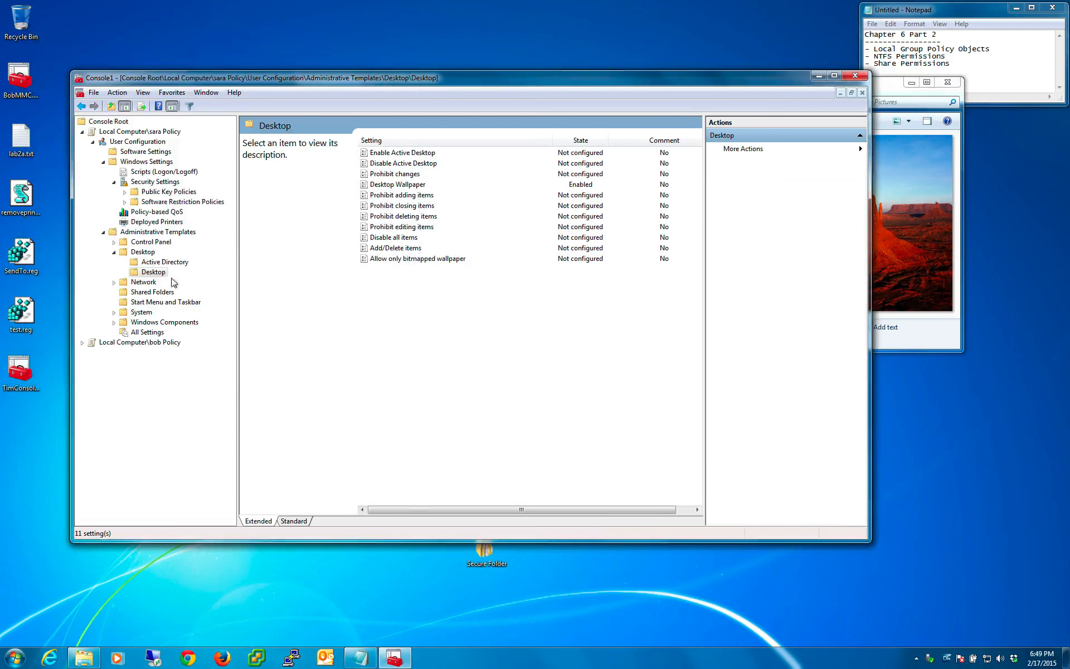
- Switch user and bring up the logon form for another account
click(17, 657)
mouse_move(196, 628)
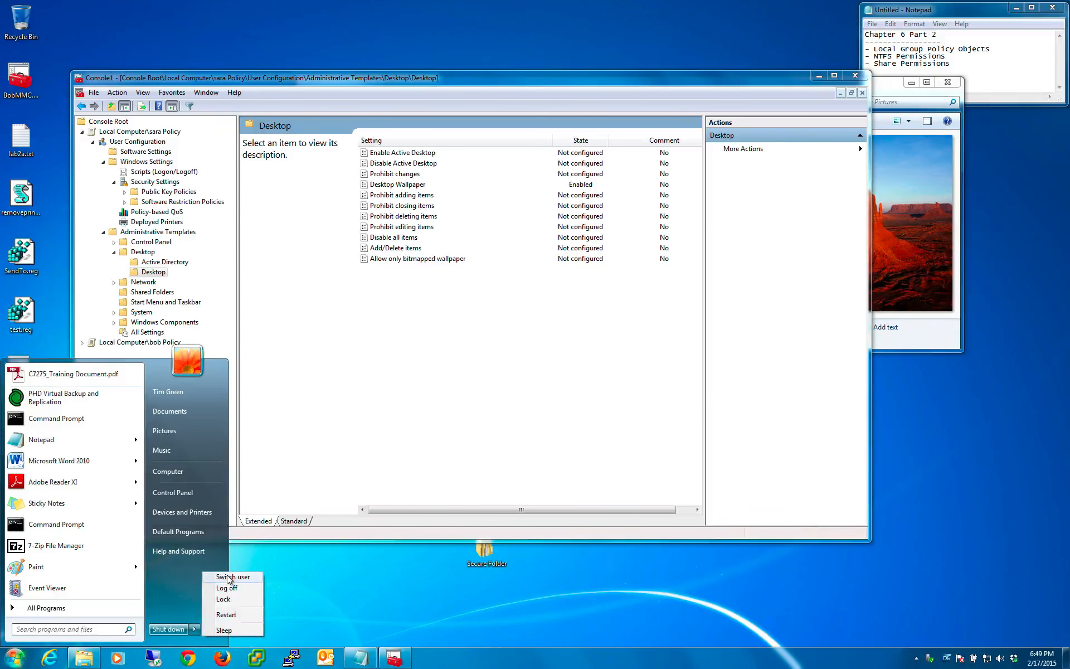
click(228, 578)
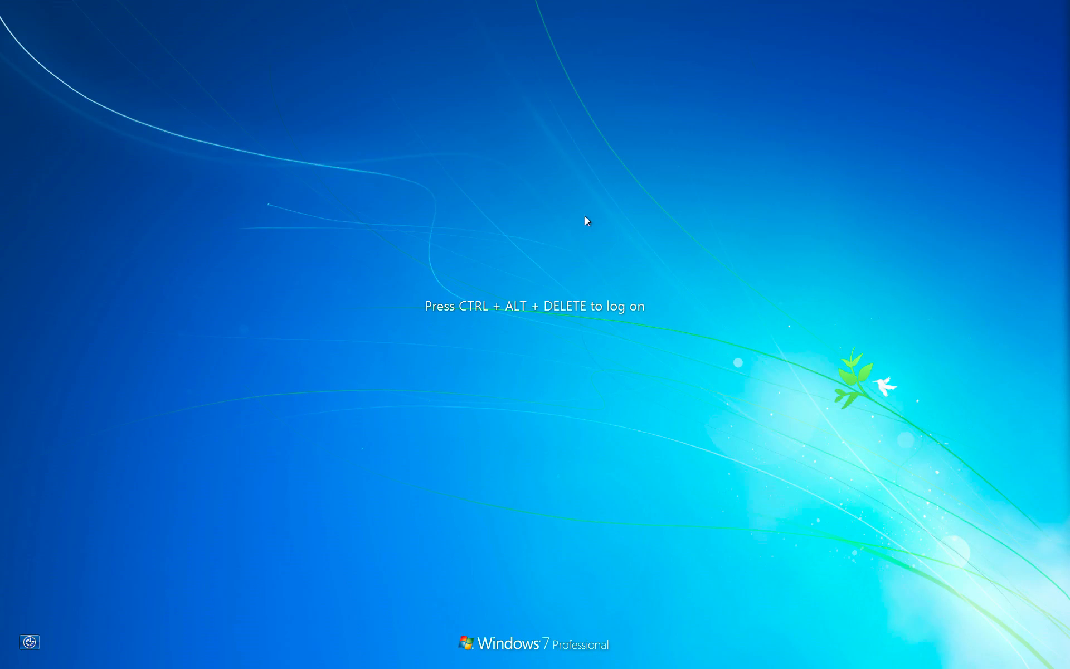
key(ctrl+alt+Delete)
click(585, 367)
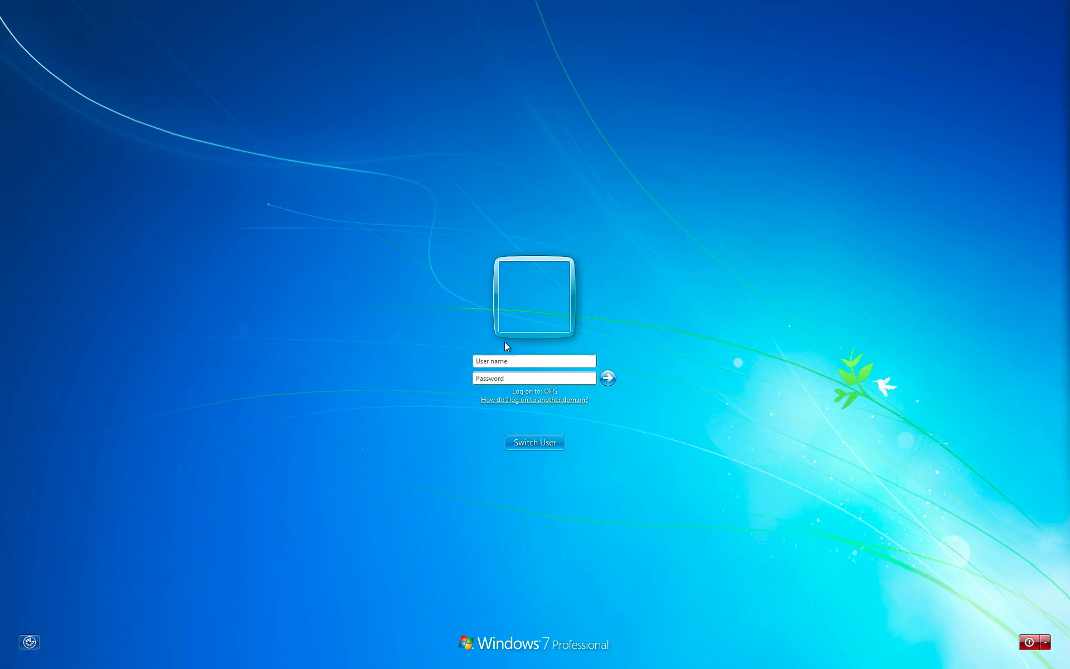
- Try to log on to the first policy user's local account with its user name and account password
text(.\sara)
key(Tab)
text(••••••••)
key(Return)
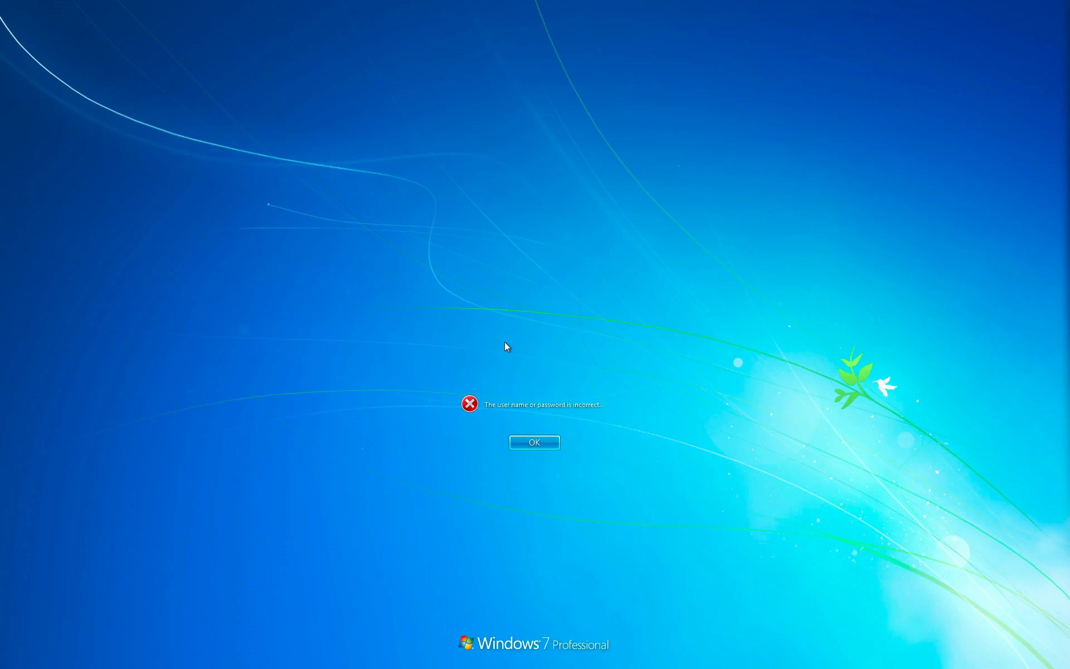
- Dismiss the logon message, re-enter the local account's password and log on
key(Return)
text(••••••••)
key(Return)
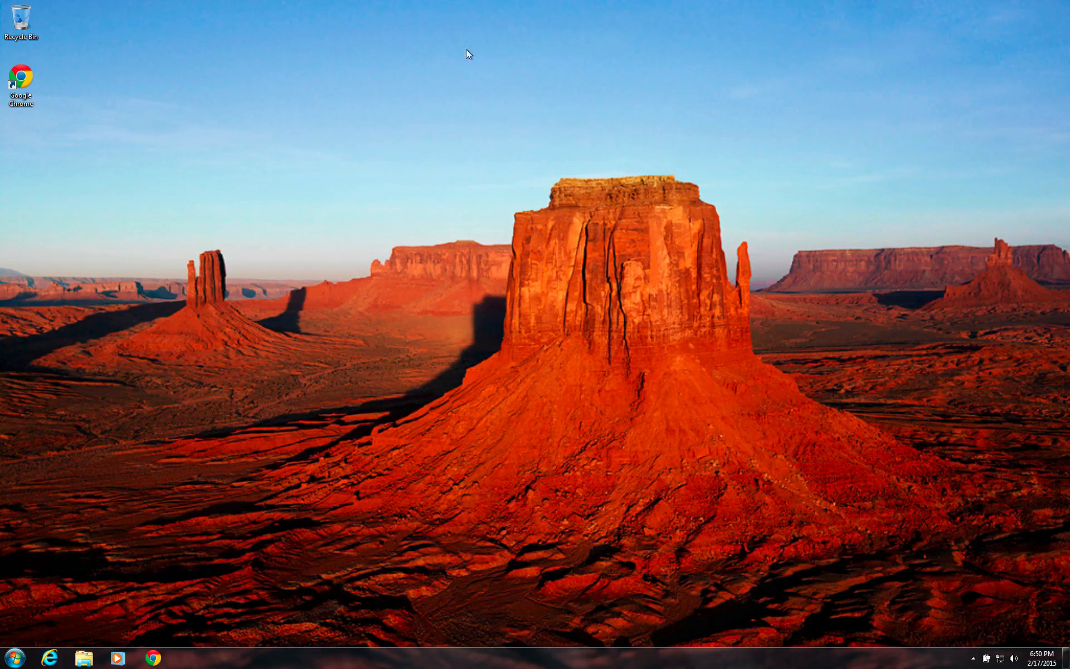
- Log the local user off and resume the original domain user's session with the account password
click(15, 662)
mouse_move(196, 630)
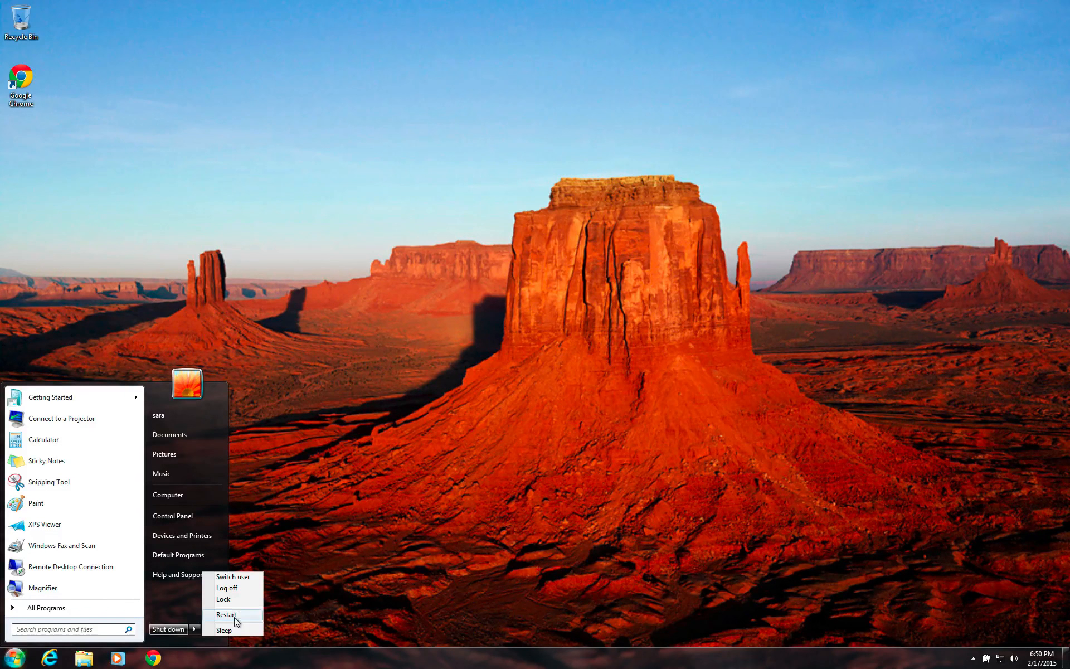
click(237, 588)
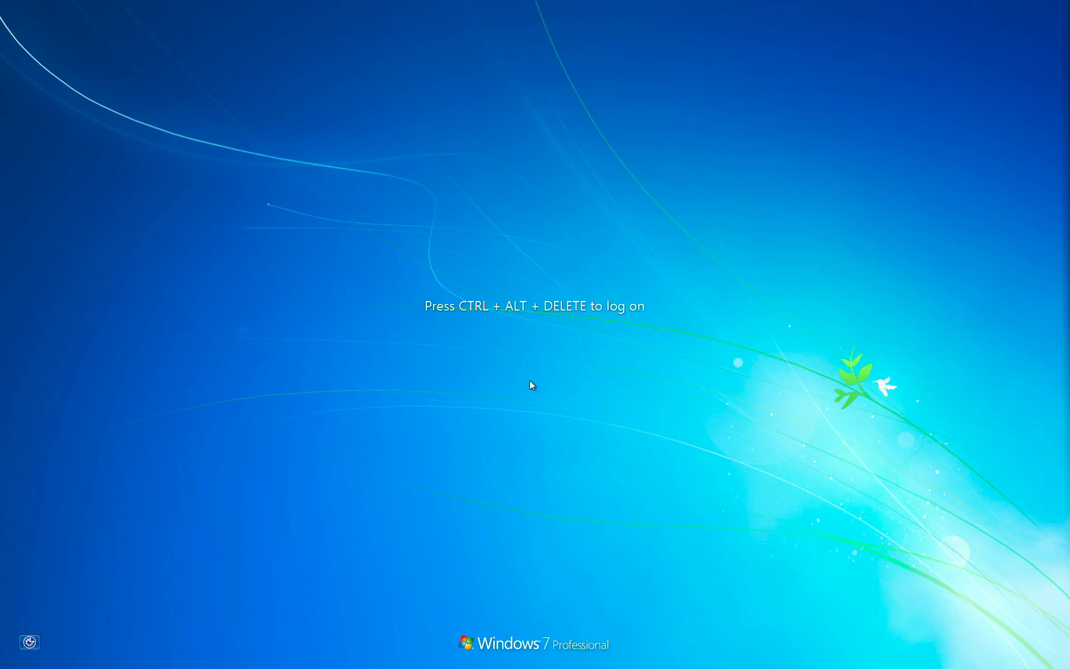
key(ctrl+alt+Delete)
click(489, 376)
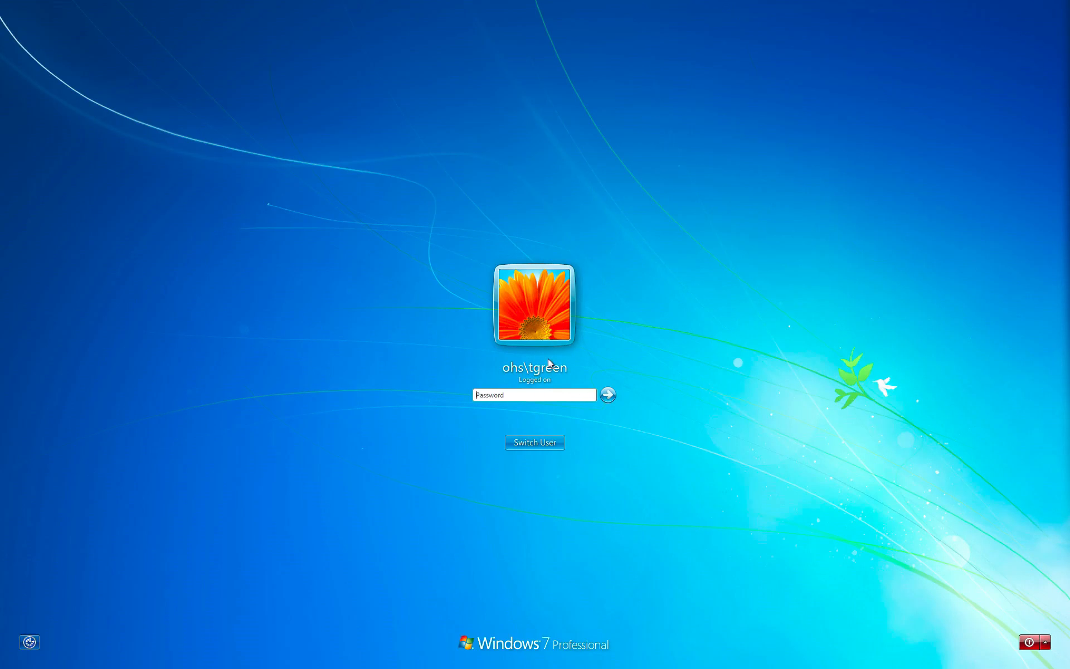
text(*********)
key(Return)
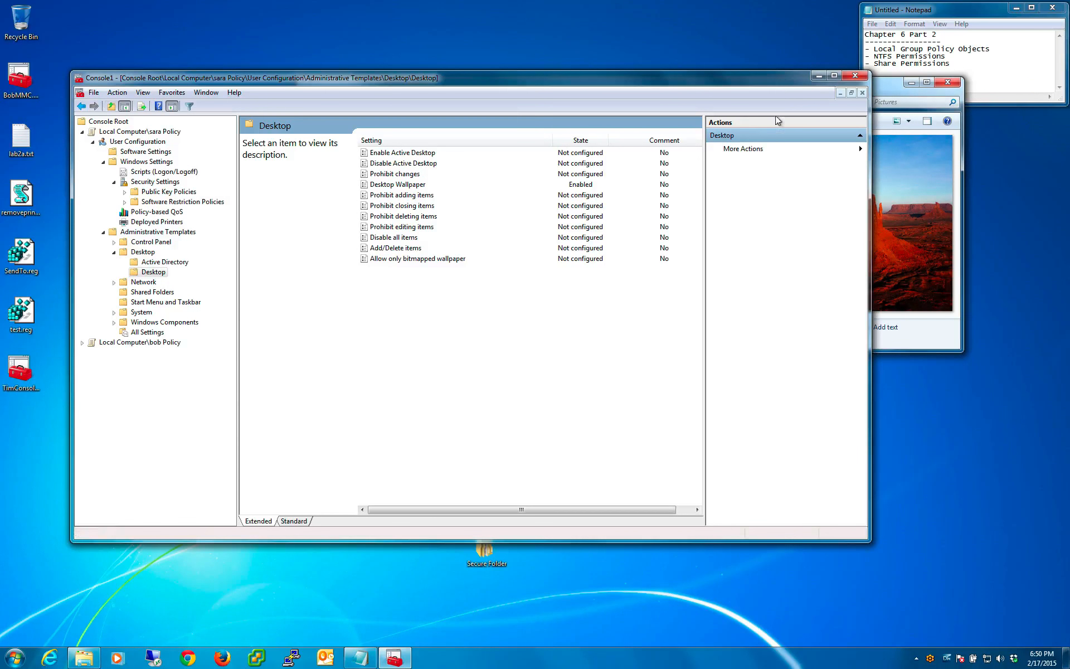
- Move the console window lower to reveal the Sample Pictures window, then close the console without saving its settings
drag(628, 73, 626, 162)
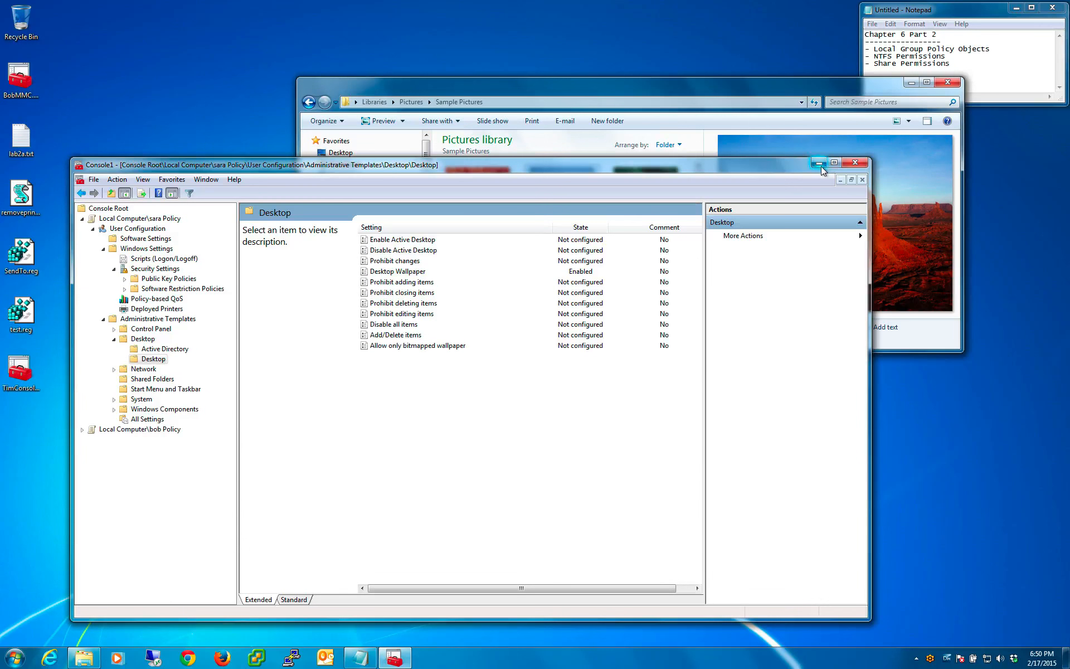
drag(734, 172, 765, 154)
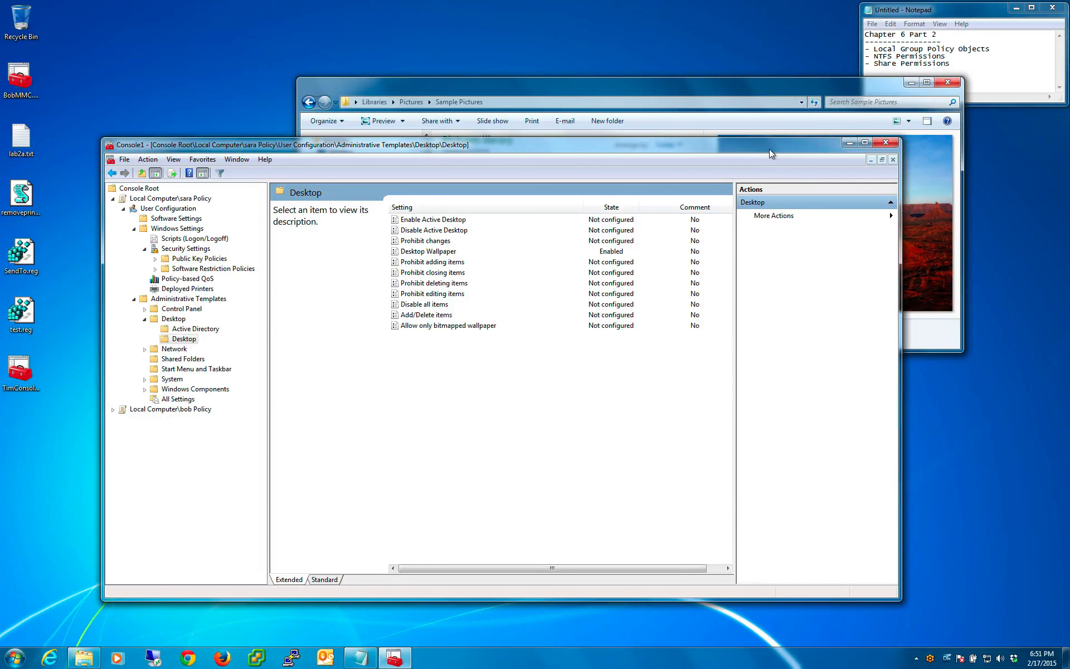
click(886, 143)
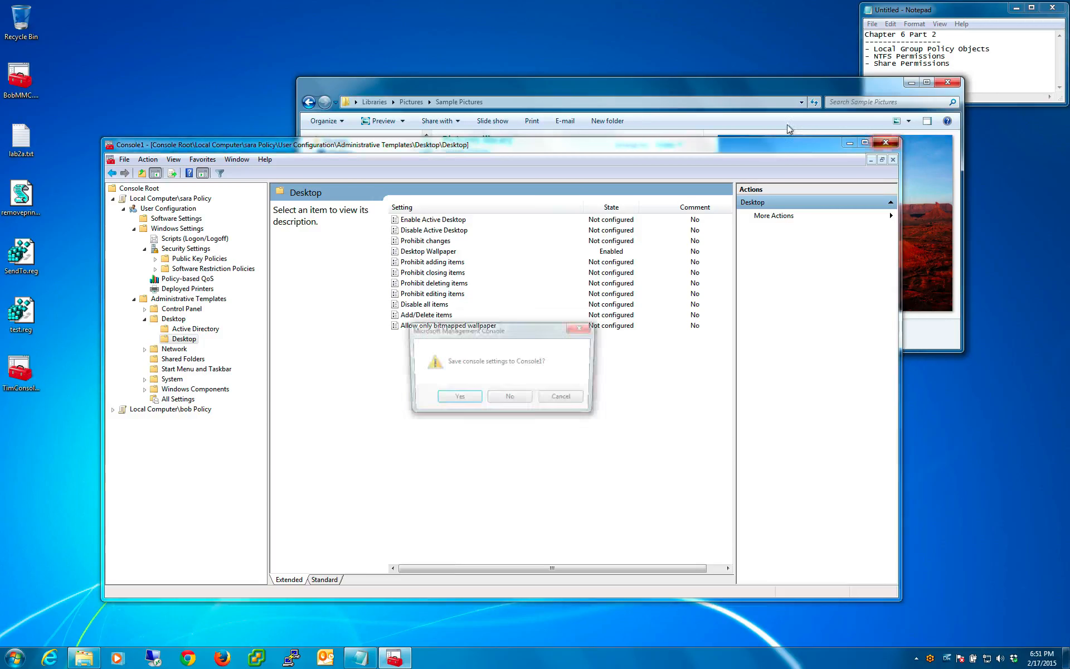
click(508, 401)
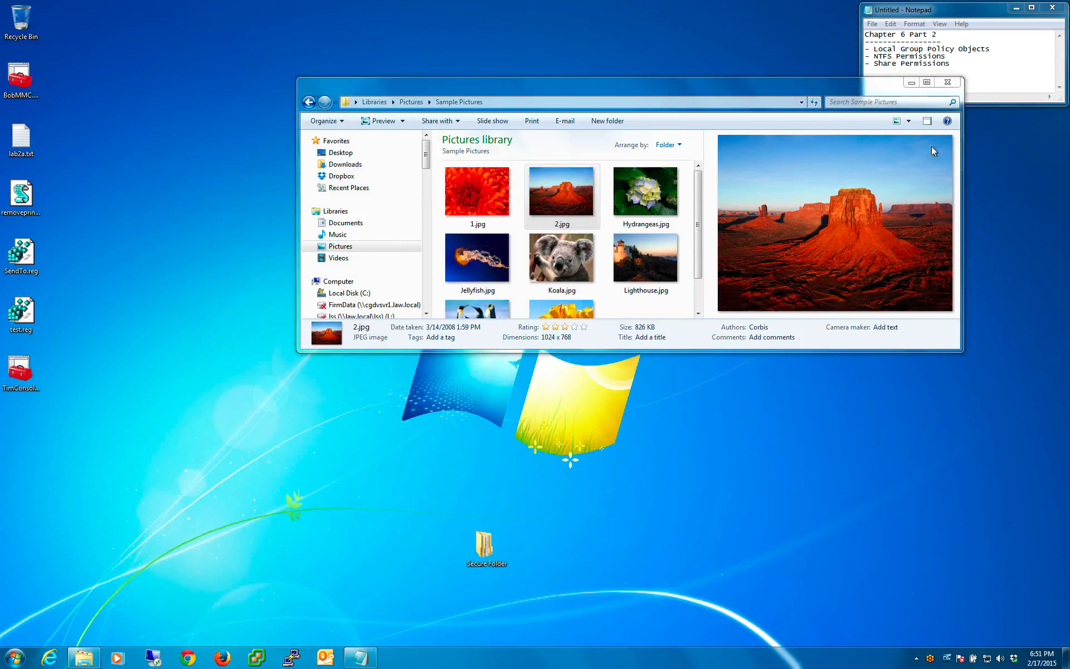
- Close the Sample Pictures window
click(953, 75)
click(798, 87)
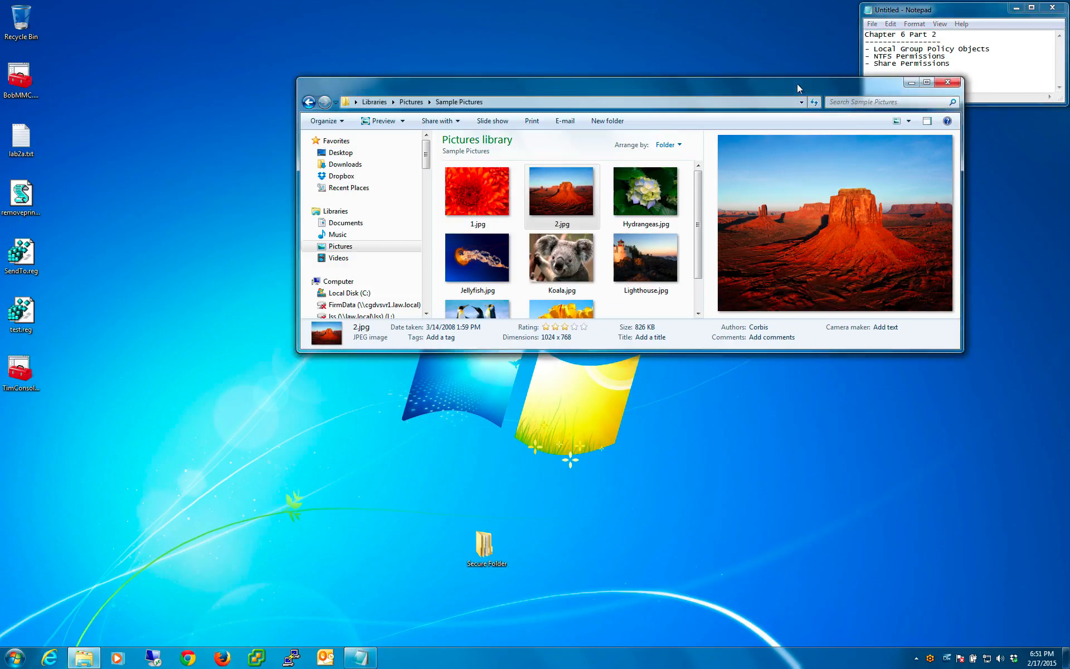
click(948, 82)
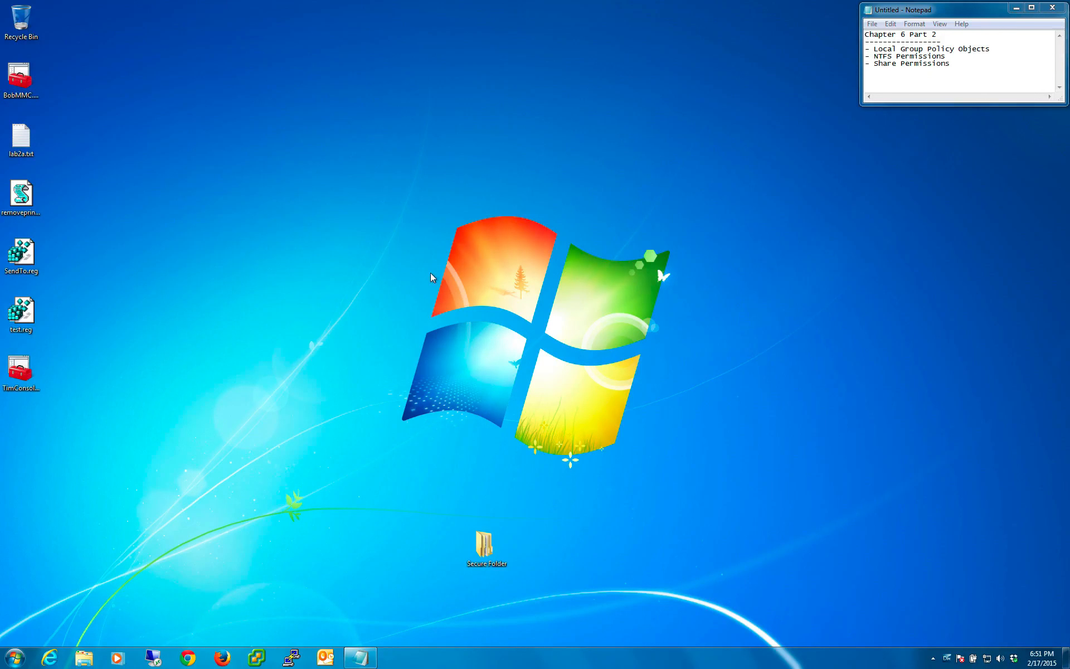
- Search for the local users and groups editor, open it and show the Groups folder
click(10, 658)
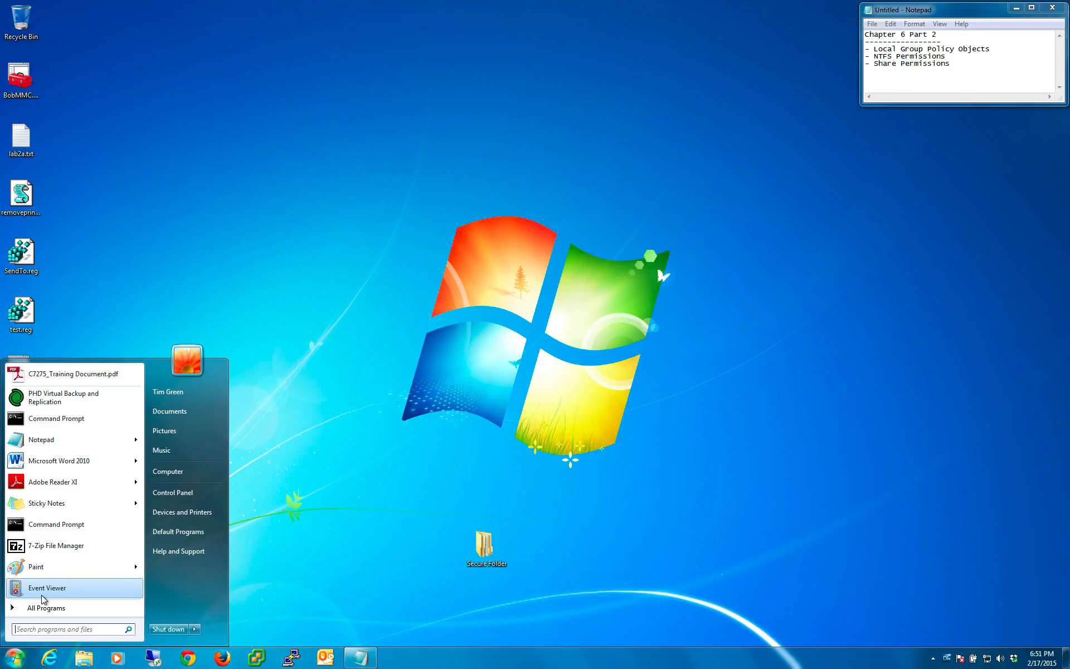
text(loc)
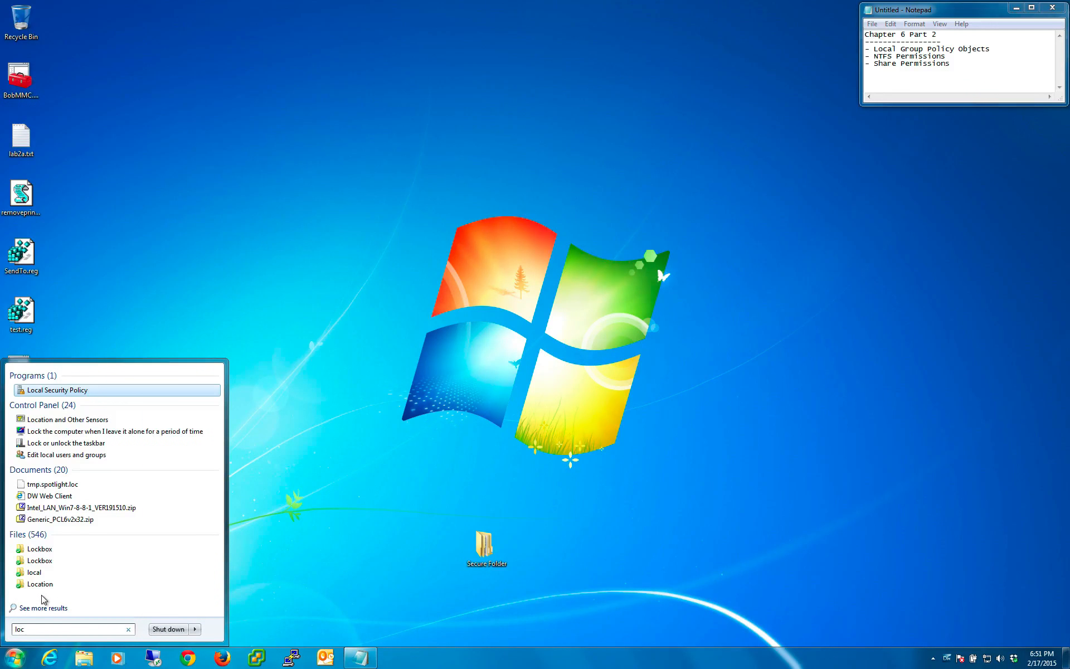
text(al u)
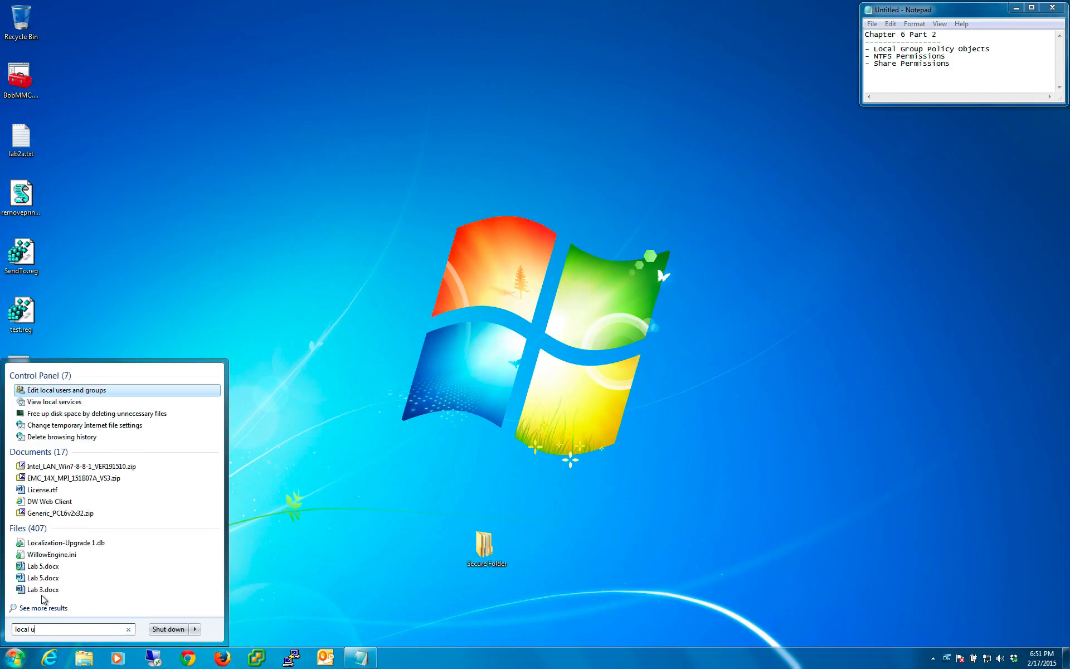
key(Return)
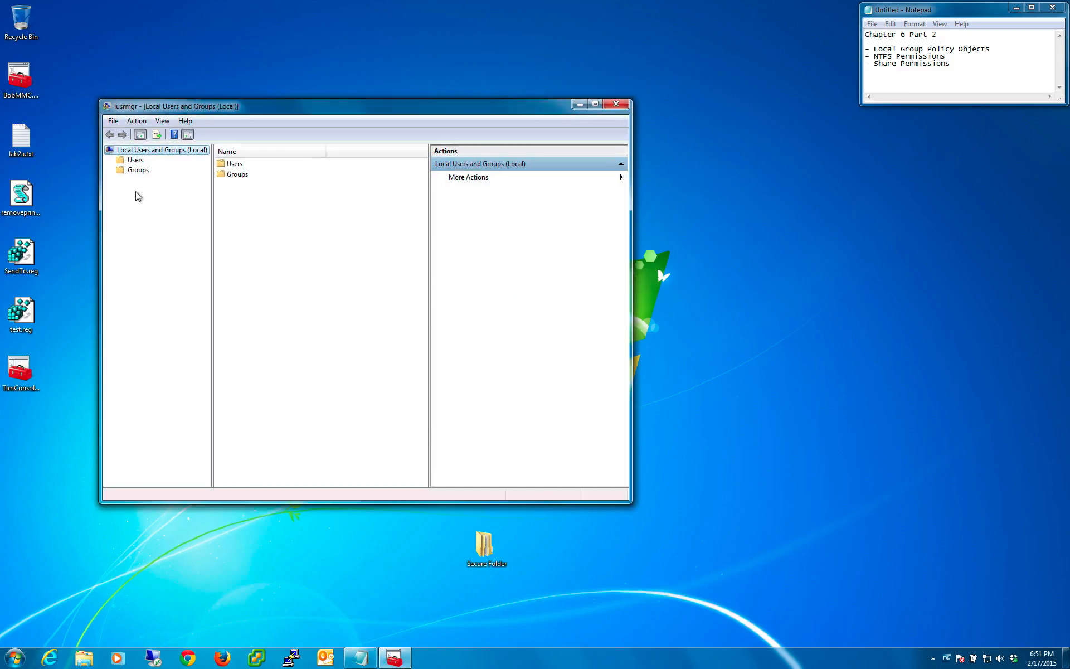
click(138, 170)
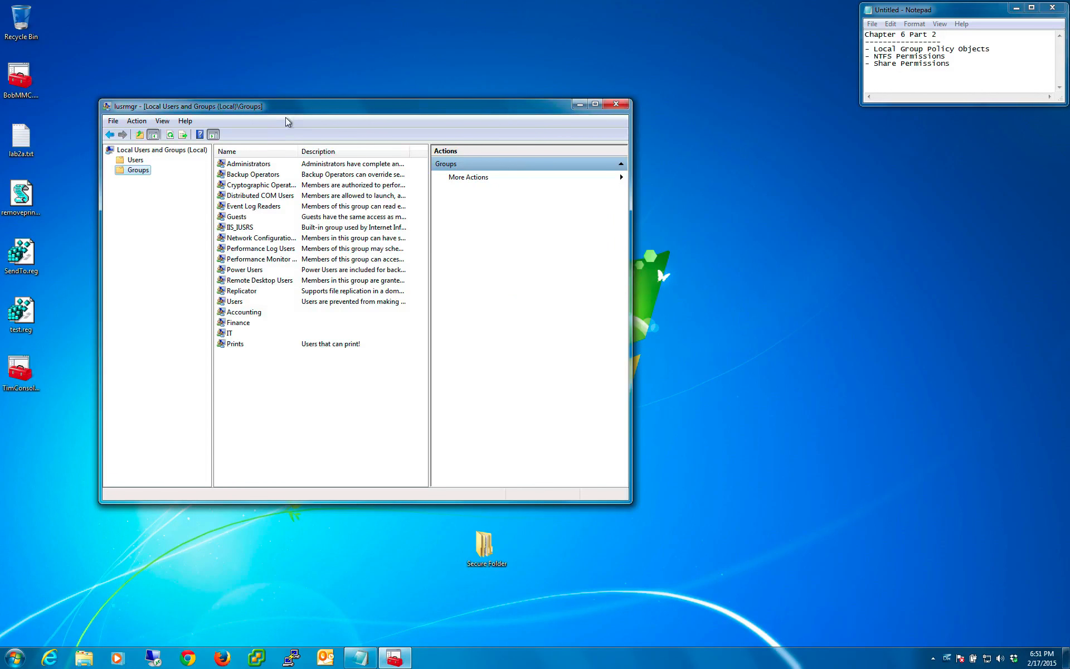
- Sort the groups by description and look over the Accounting, Finance and IT groups
click(342, 154)
click(246, 164)
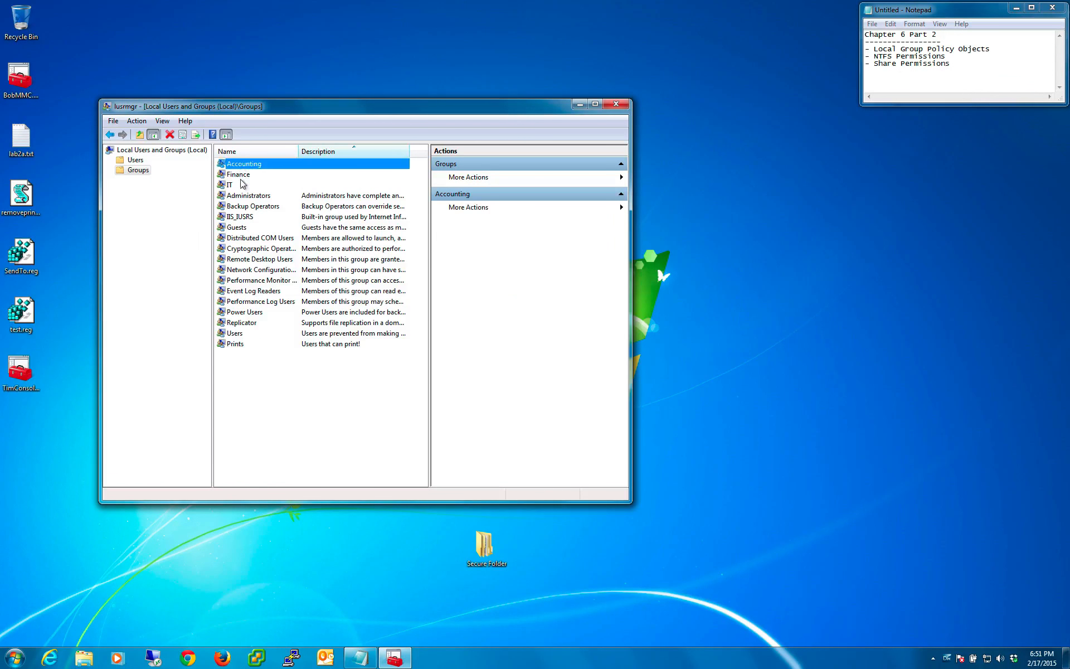
click(241, 176)
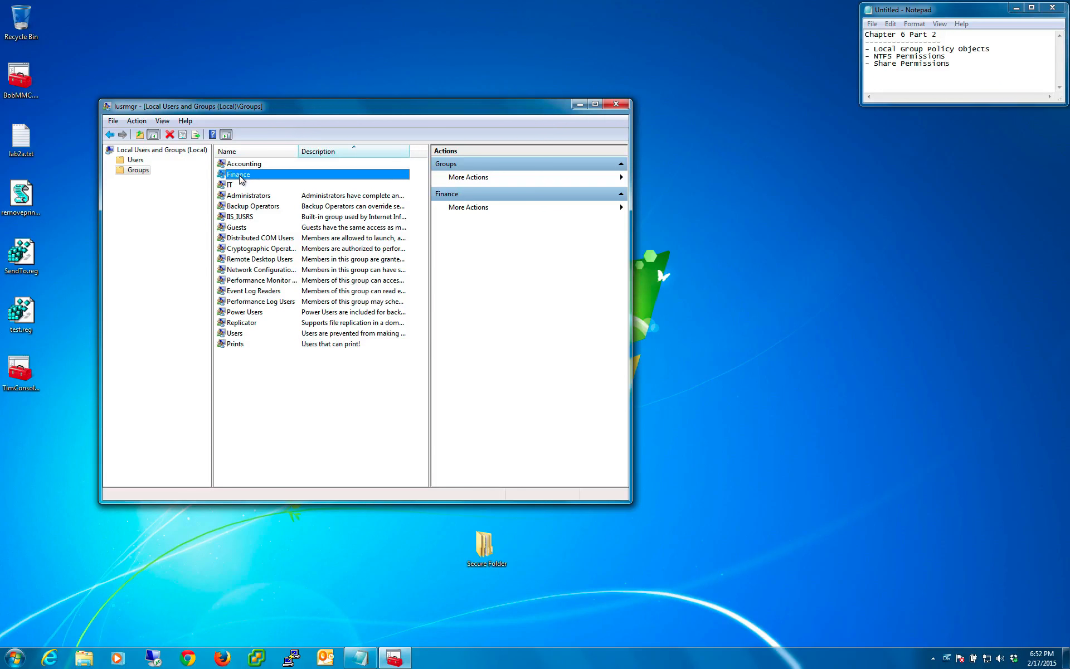
click(228, 186)
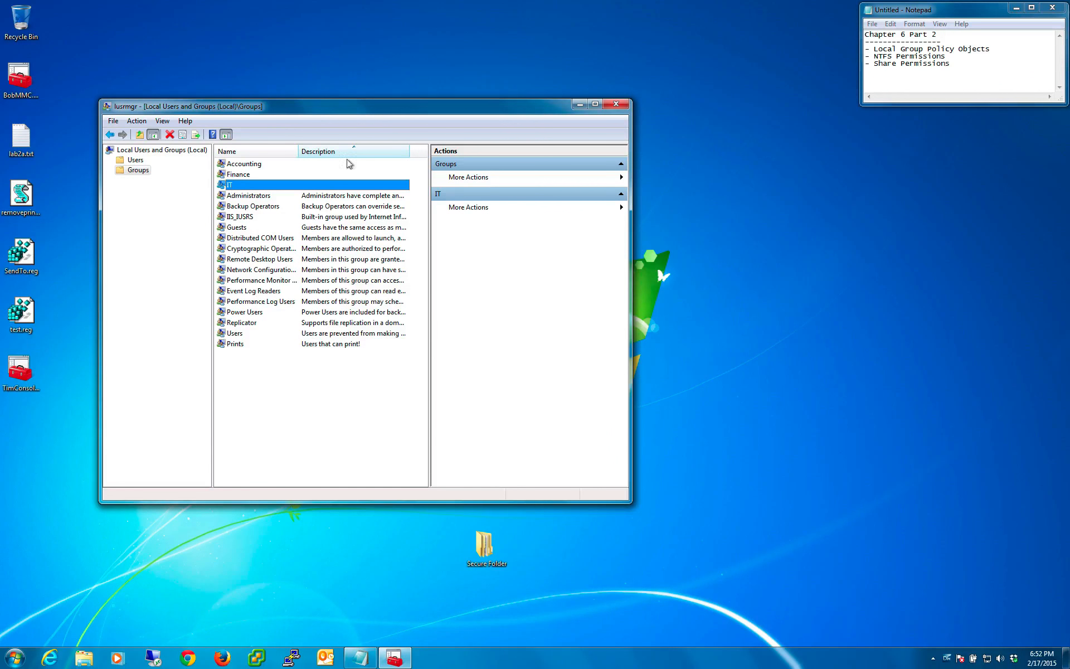
- Make the Notepad window taller and list Accounting, Finance and IT beneath the chapter notes, with a blank line between them
drag(913, 106, 913, 301)
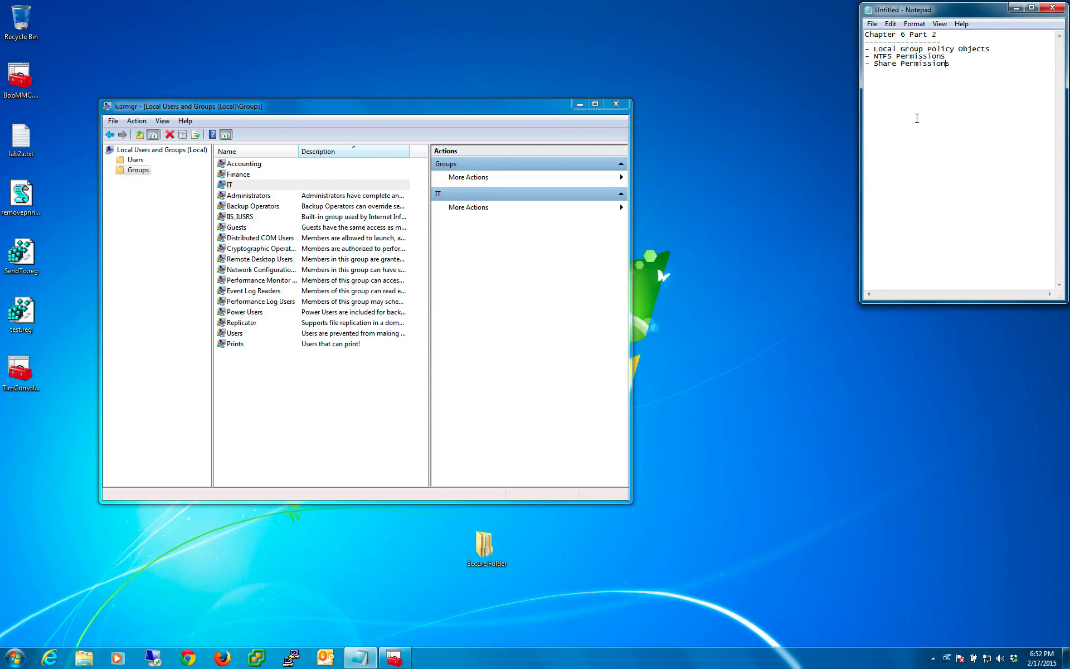
text(Accounting)
key(Return)
text(Finance)
key(Return)
key(Return)
text(I)
- Check the Accounting group's members, note the member's user name indented under Accounting in Notepad, and close the group's properties
right_click(239, 163)
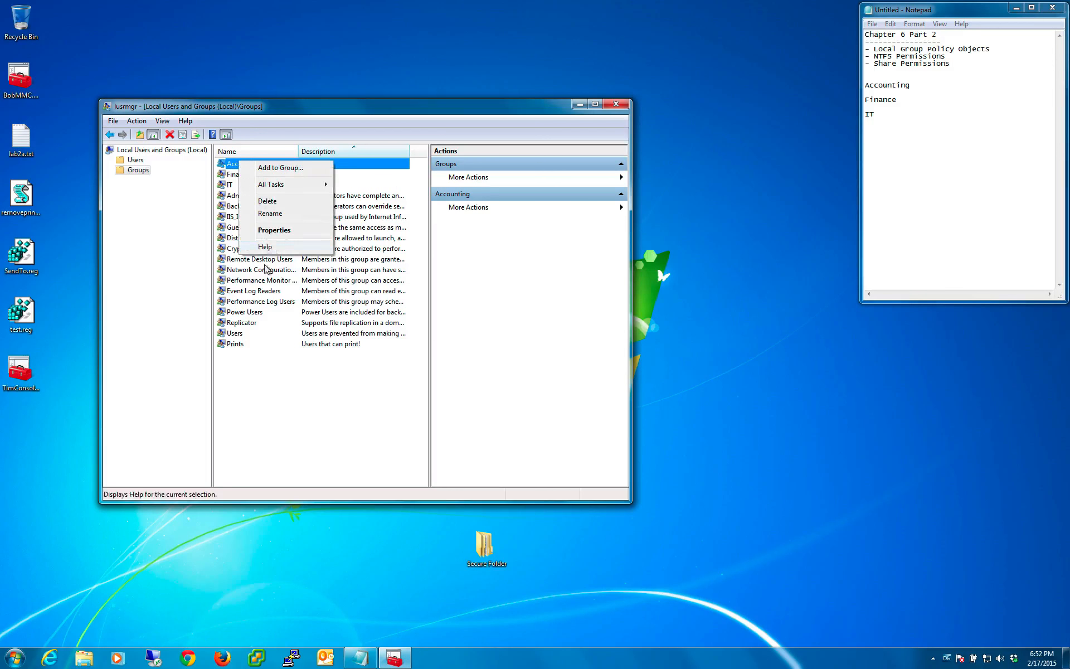
click(274, 230)
click(934, 93)
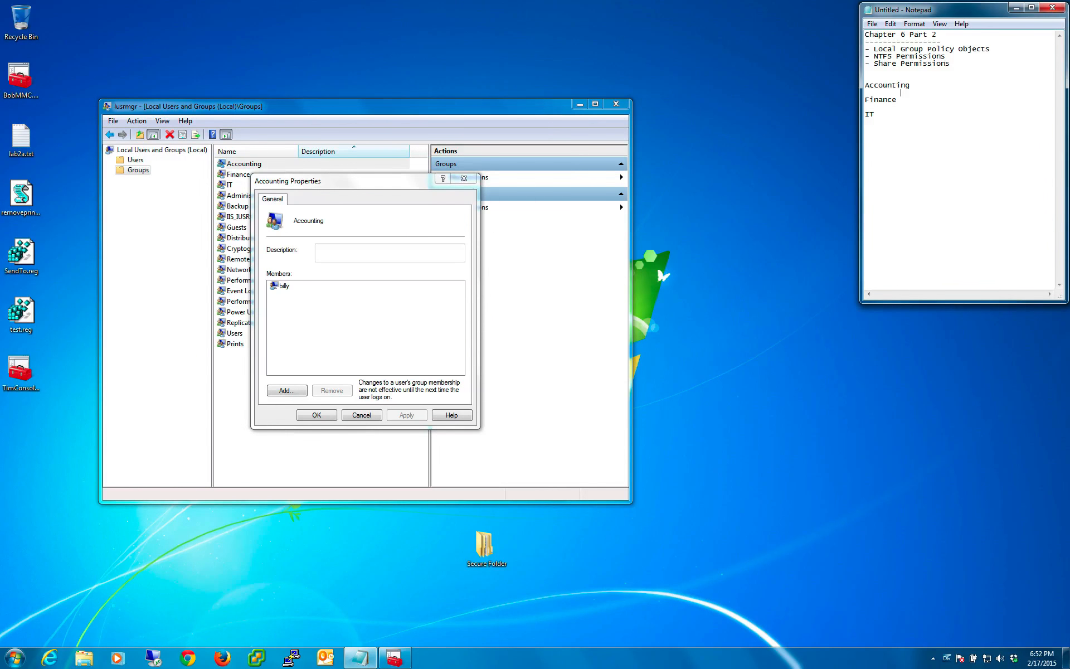
text(billy)
key(Down)
key(Down)
click(463, 179)
- Check the Finance group's members, note both user names indented under Finance in Notepad, and close the group's properties
right_click(248, 175)
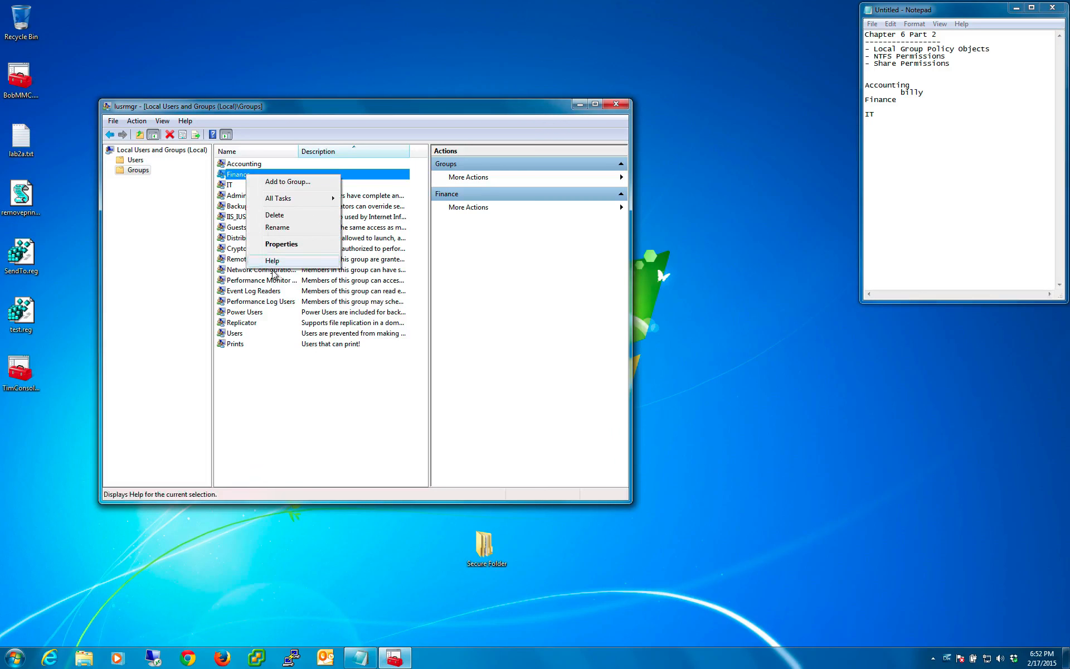
click(279, 256)
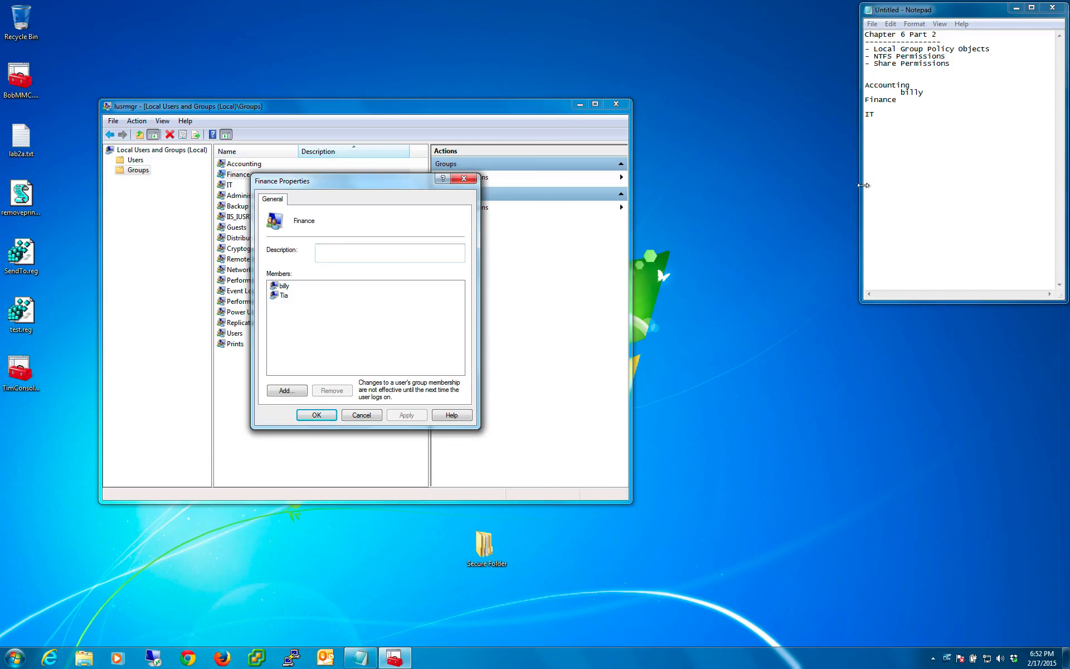
click(888, 109)
key(Tab)
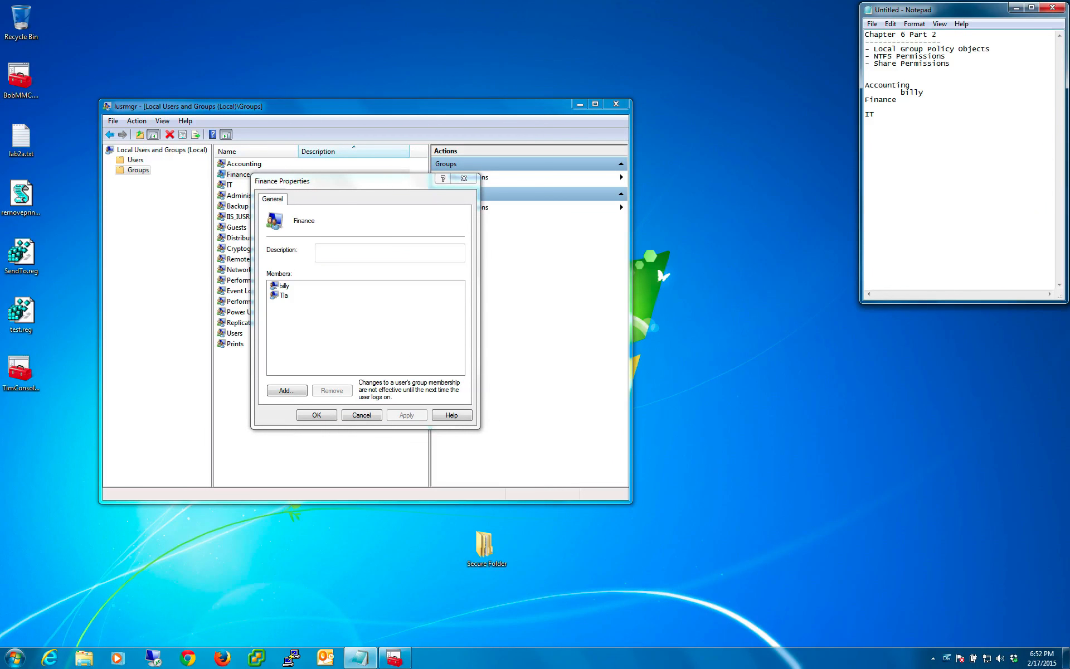
text(Billy)
key(Return)
key(Tab)
text(Tia)
click(464, 179)
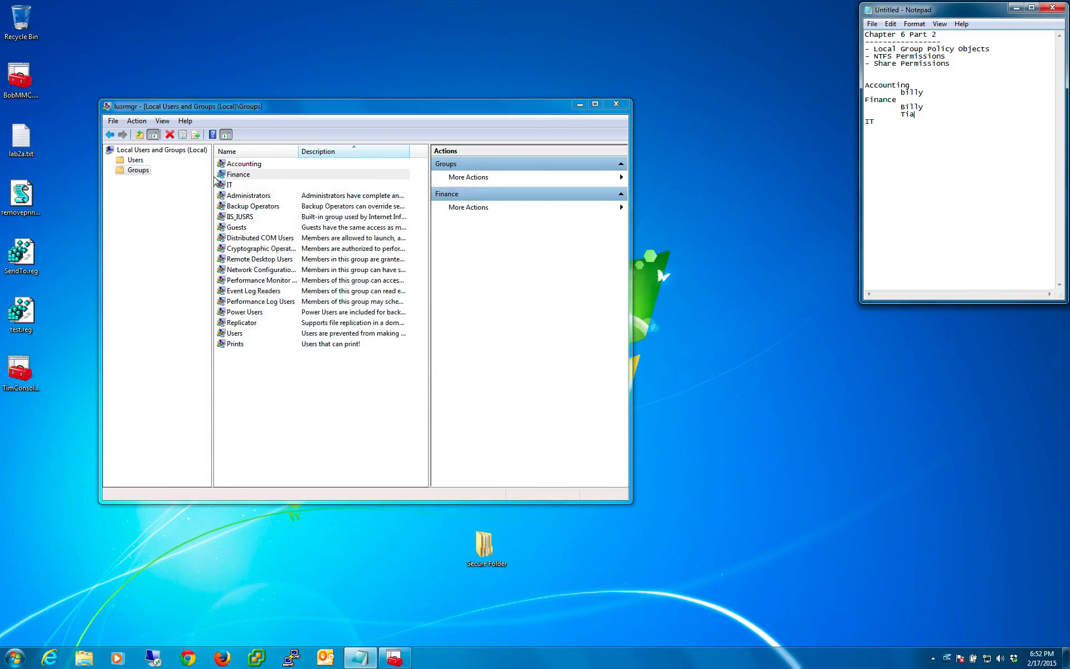
- Note the IT group member's user name indented under IT in Notepad, then close the group's properties and the lusrmgr console
double_click(233, 185)
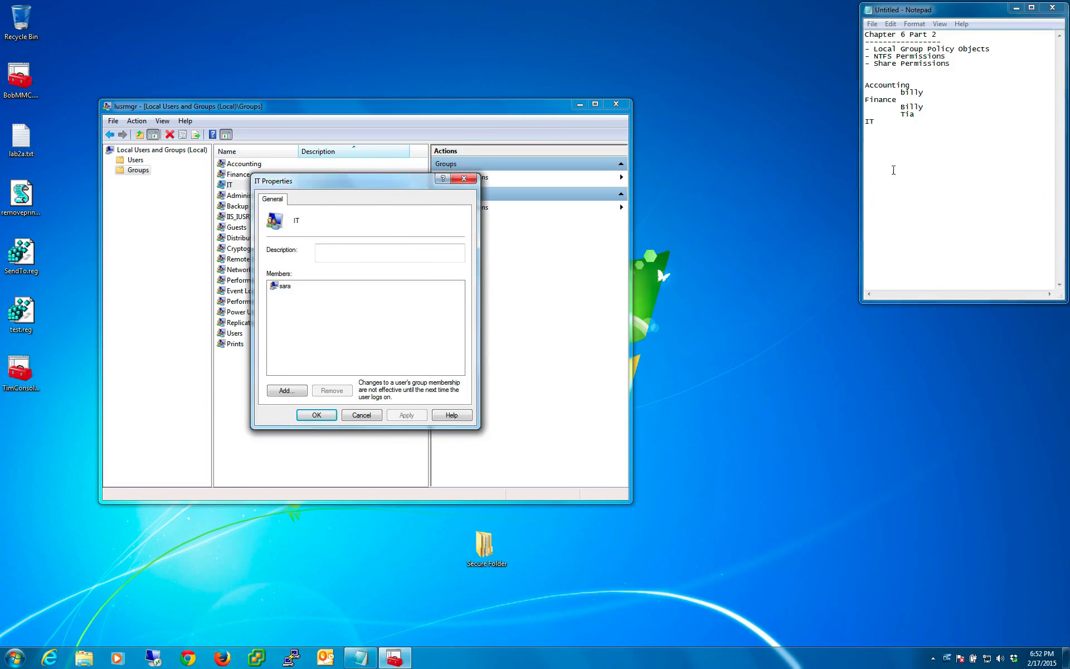
click(920, 129)
text(sara)
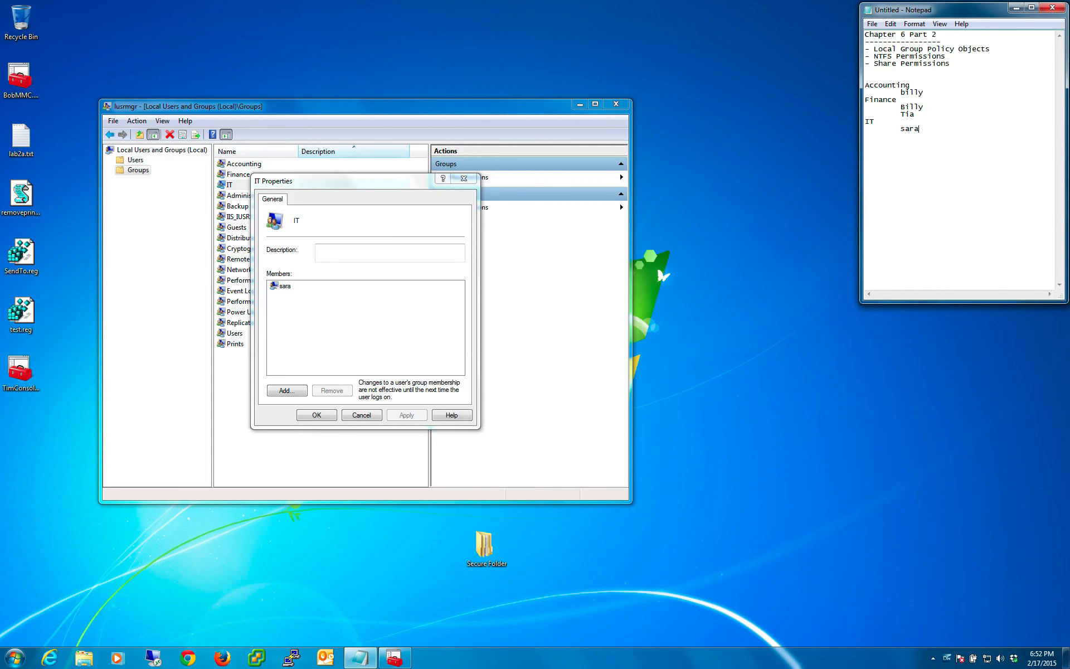
click(464, 179)
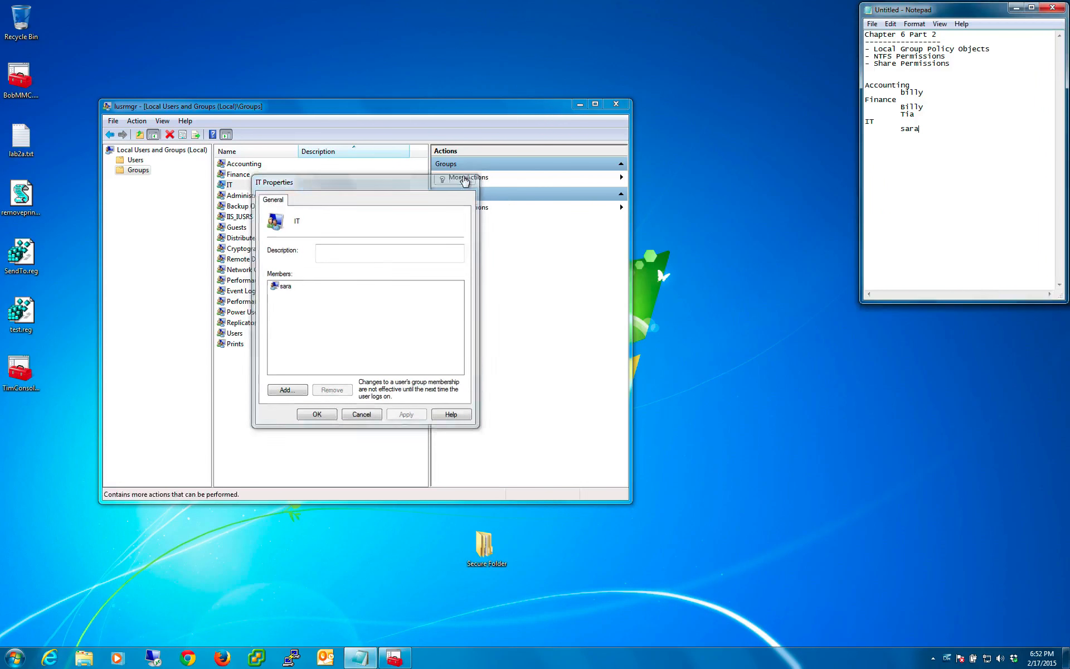
click(678, 204)
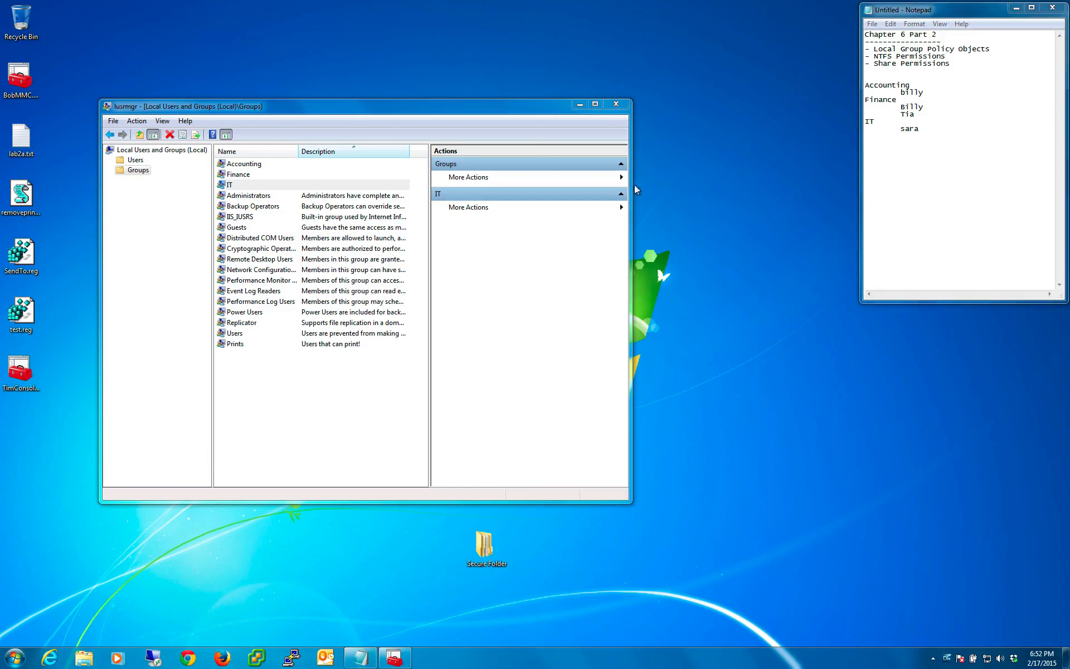
click(616, 104)
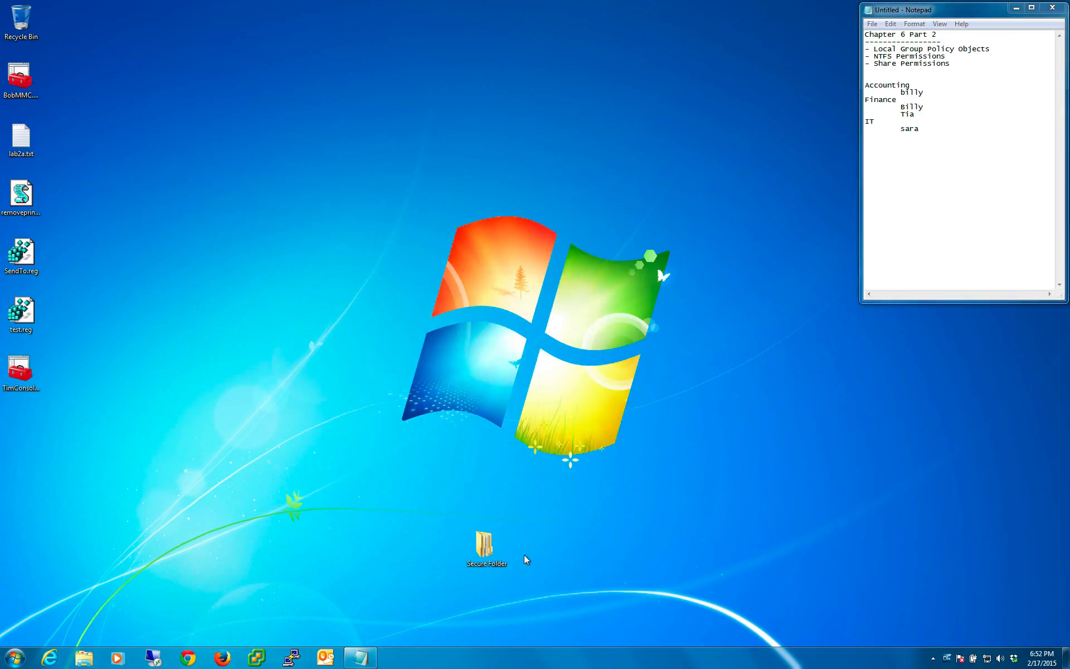
- Move Secure Folder to the upper part of the desktop and open it to view the Accounting, Finance and IT subfolders
drag(487, 554, 359, 203)
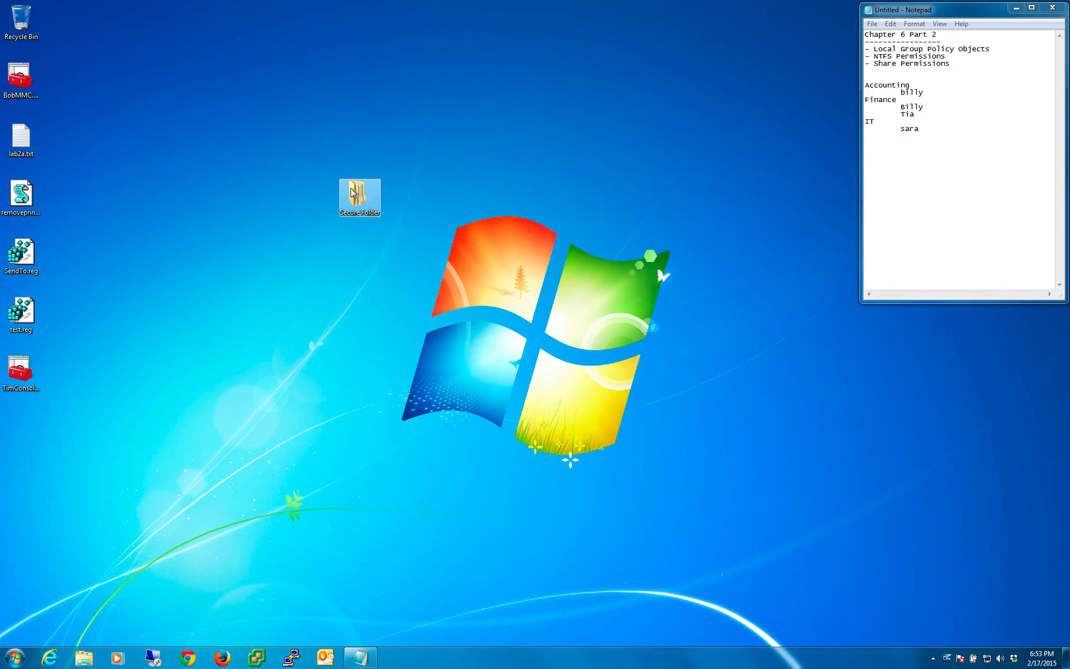
double_click(358, 203)
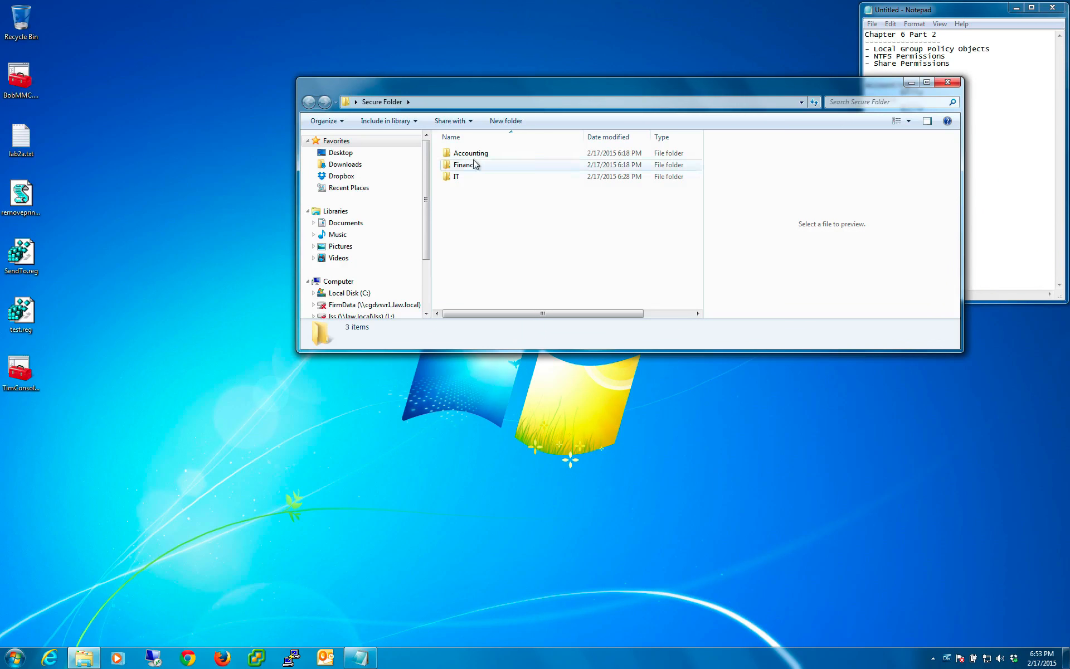
click(467, 165)
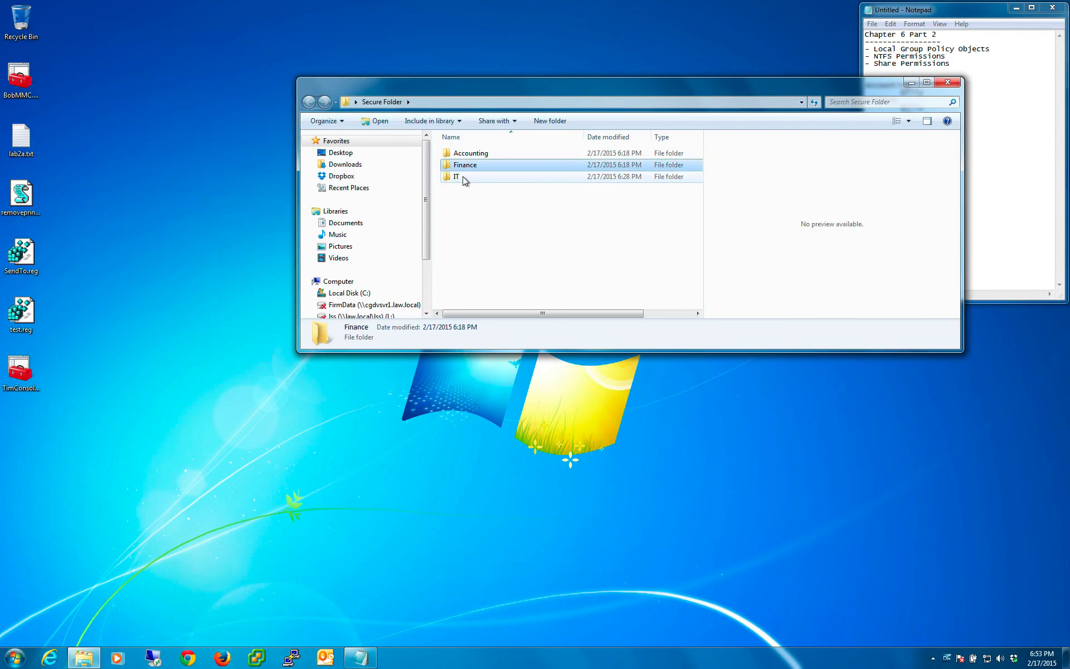
click(462, 176)
click(469, 233)
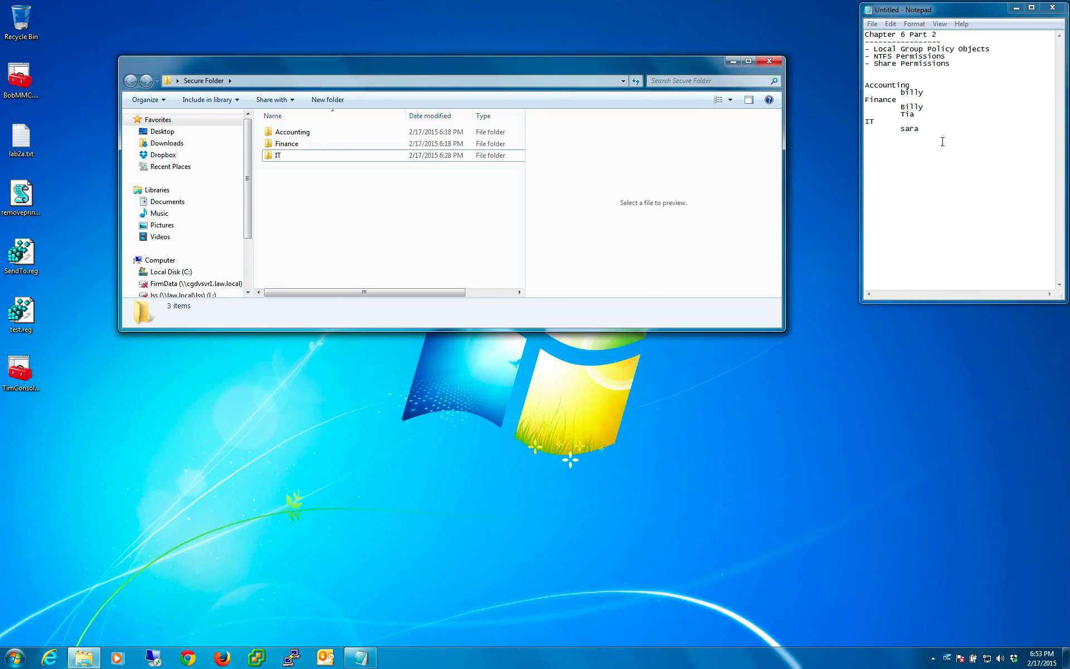
- Compare the group list in Notepad with Secure Folder's subfolders, then close the folder window
click(941, 138)
drag(920, 129, 866, 83)
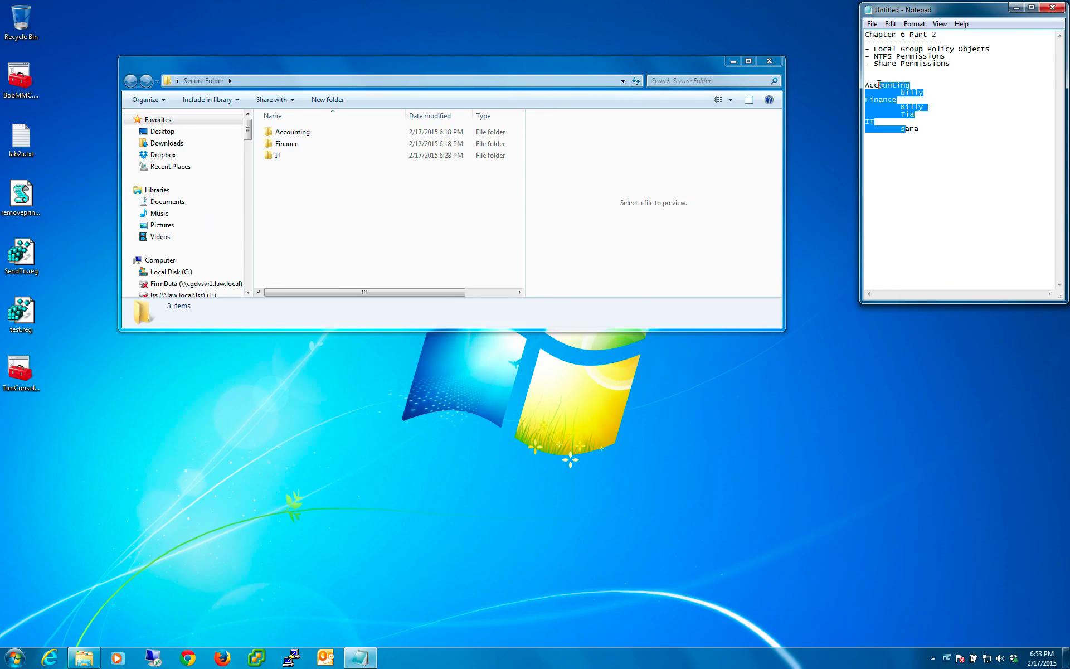
click(944, 115)
click(497, 186)
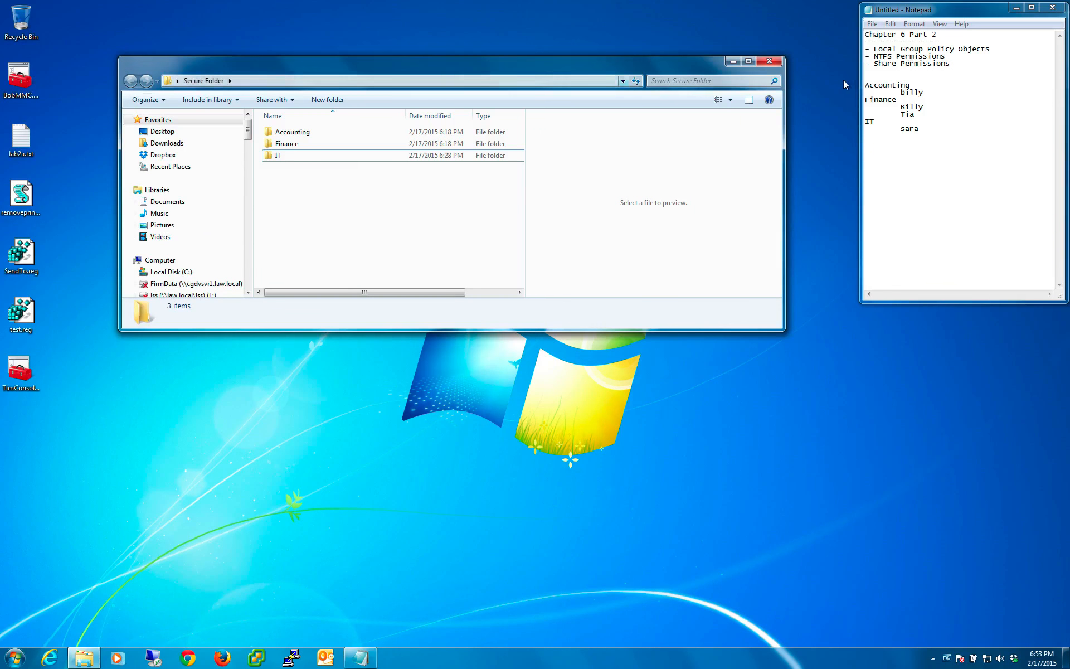
click(775, 61)
- Open Secure Folder's properties, move the dialog clear of the folder icon, and open its security permissions for editing
right_click(364, 198)
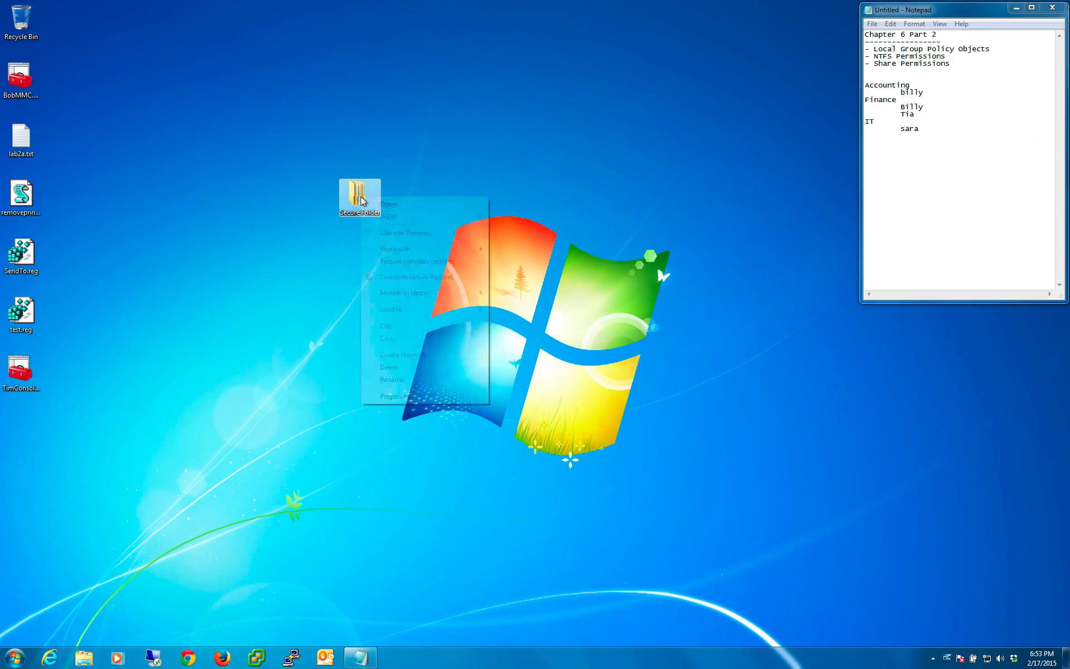
click(413, 397)
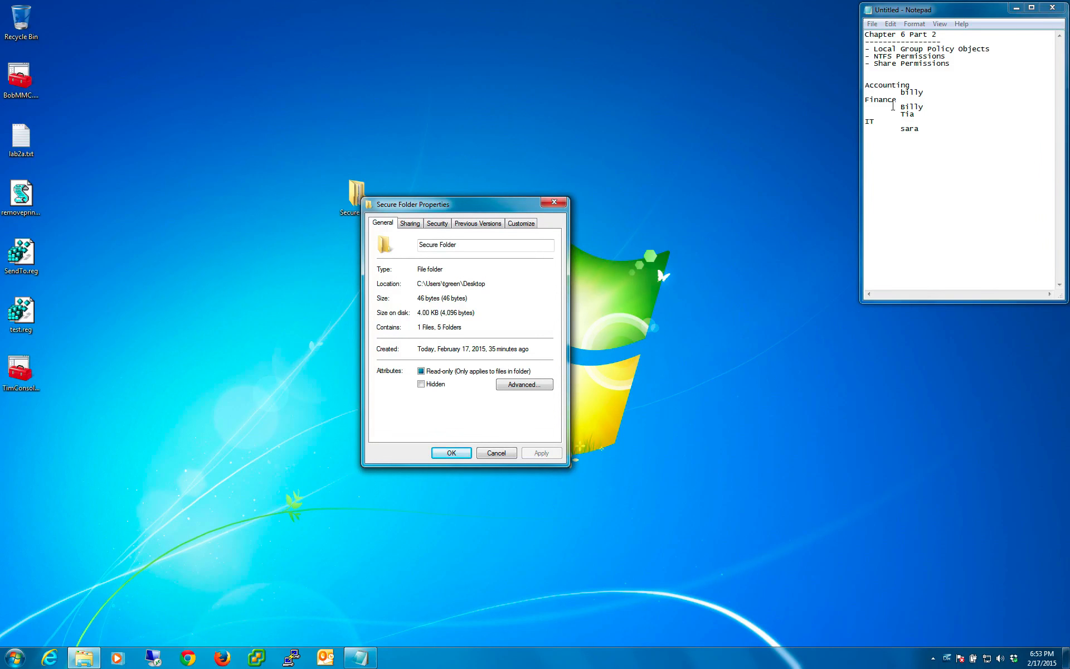
drag(878, 84, 875, 122)
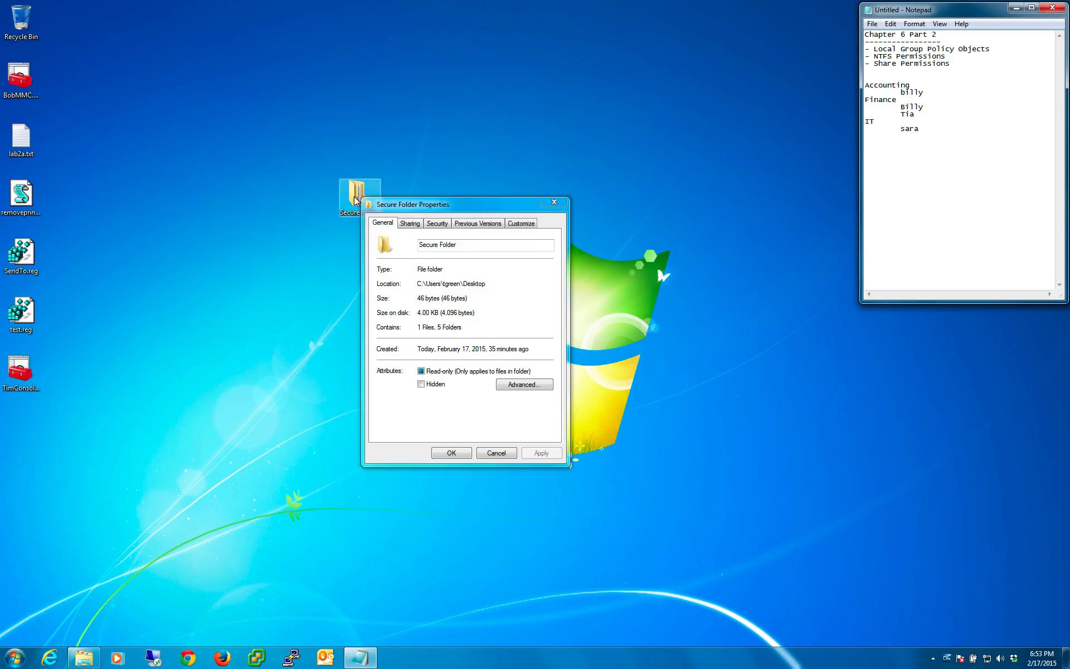
drag(397, 199, 434, 195)
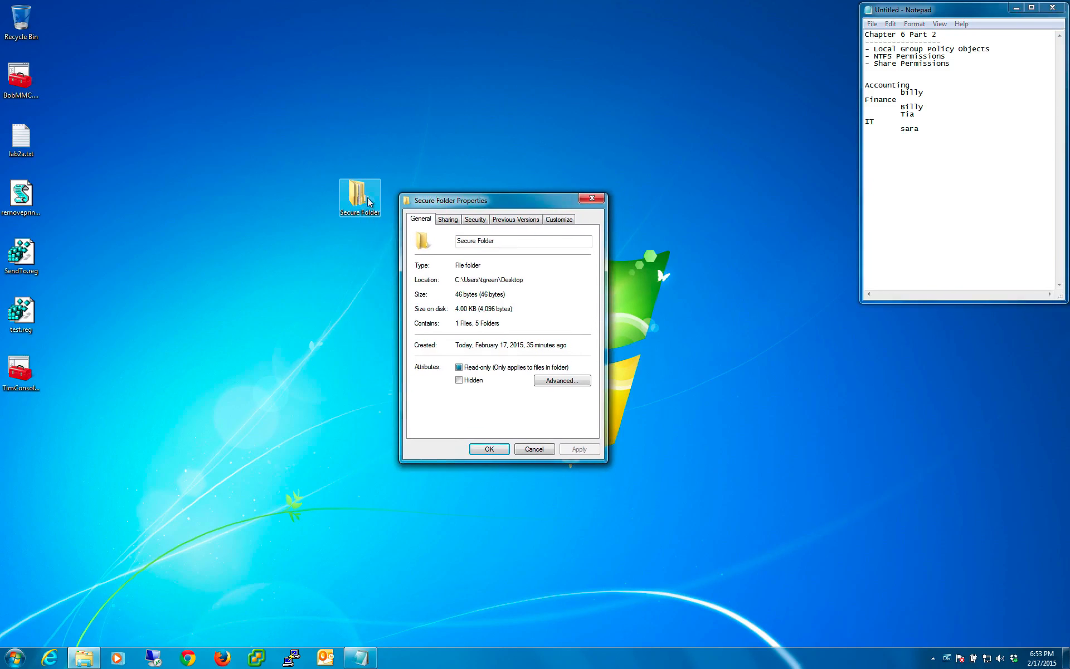
click(475, 220)
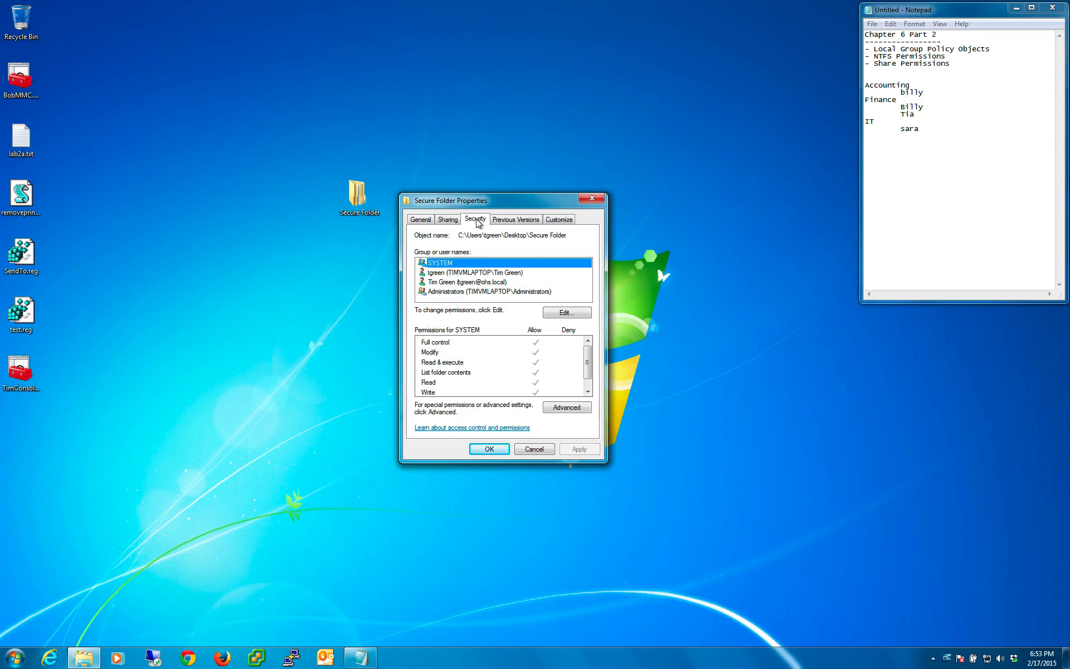
click(565, 314)
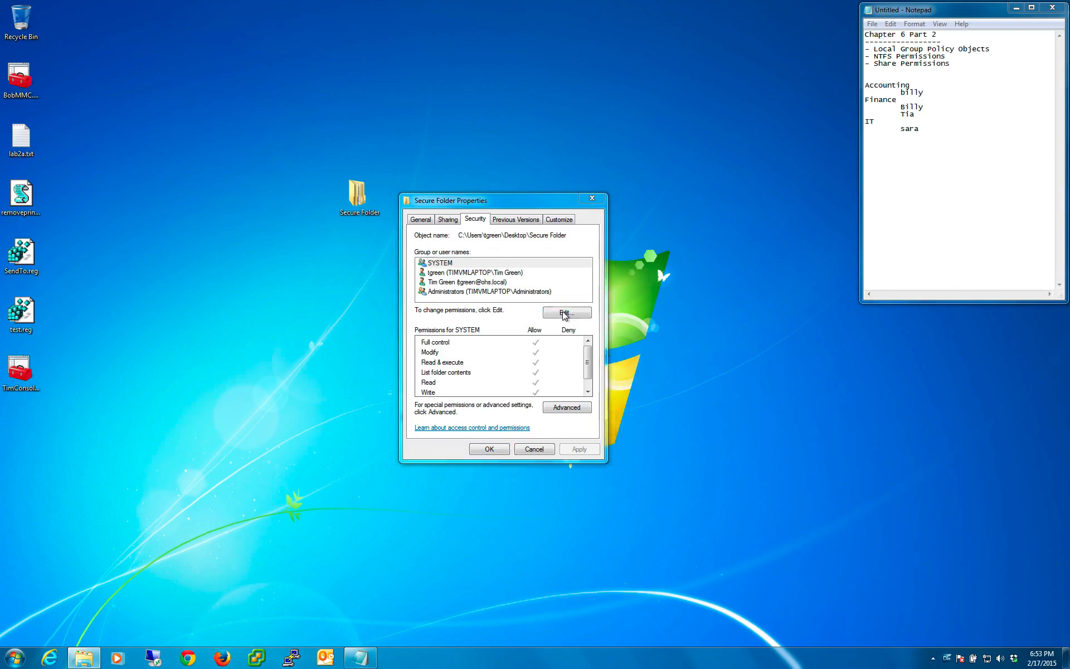
click(476, 351)
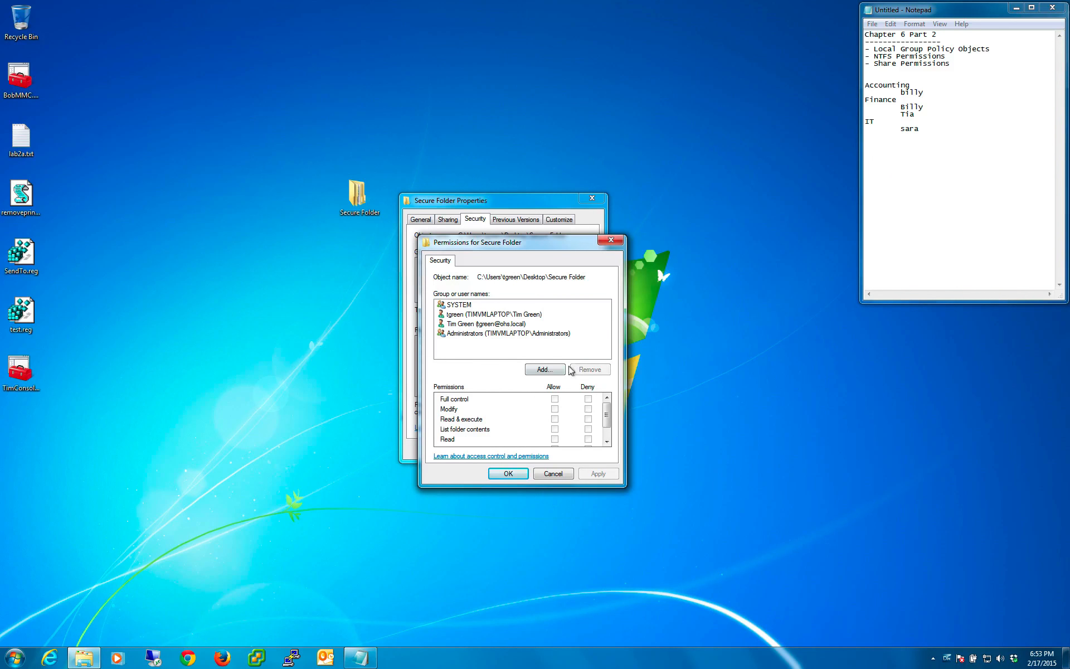
- Add the Accounting group from the local computer TIMVMLAPTOP to Secure Folder's permission entries and select it
click(541, 370)
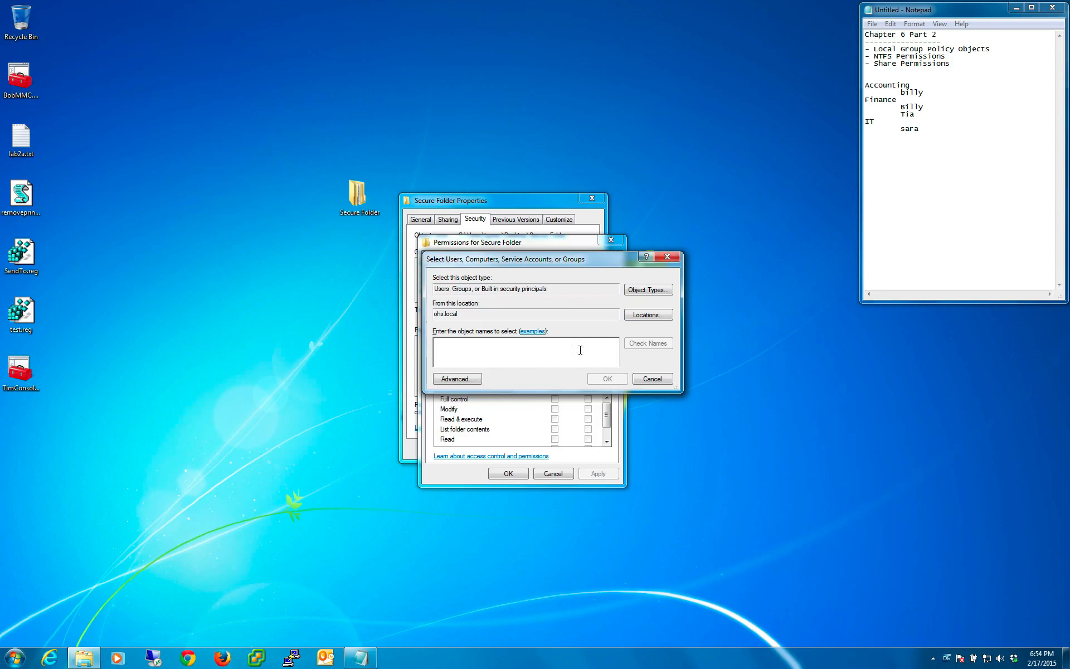
click(648, 315)
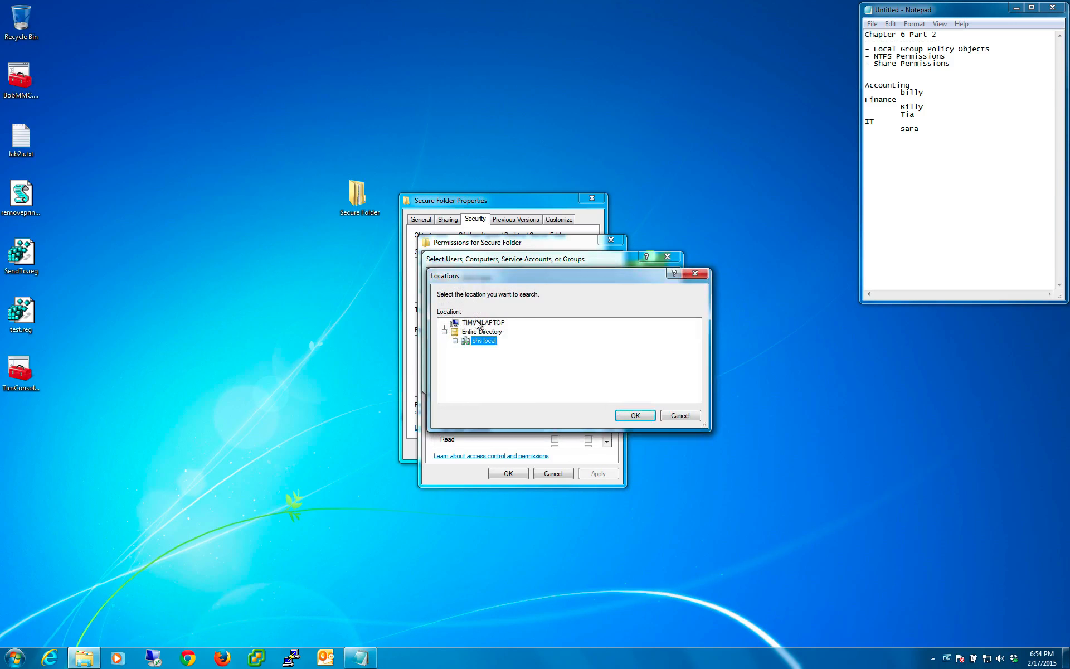
click(480, 323)
click(634, 416)
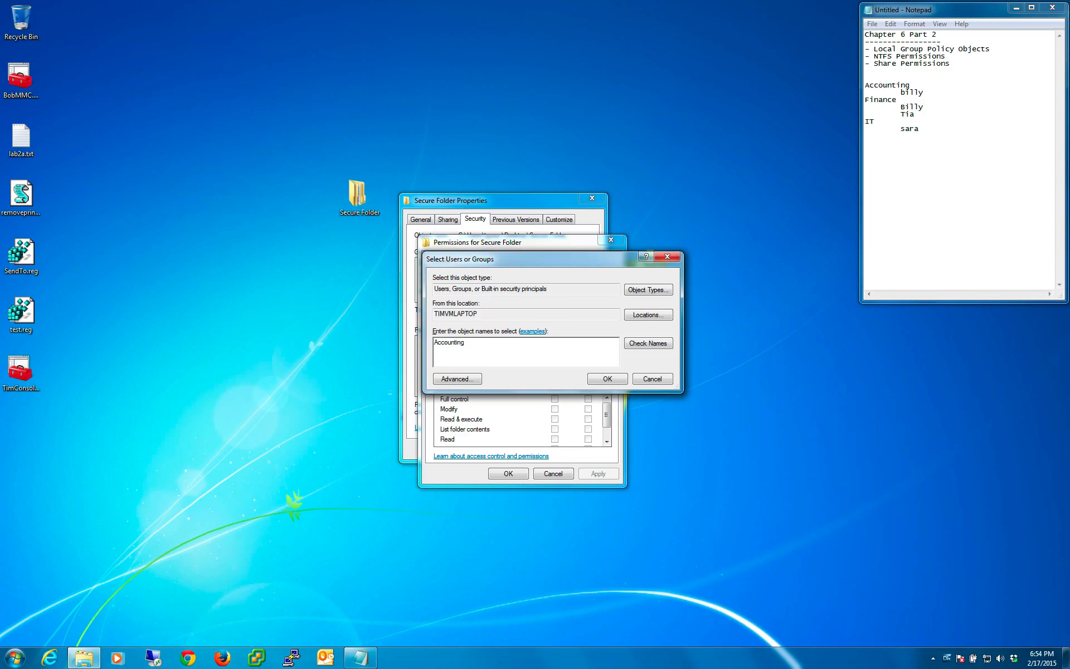
key(Return)
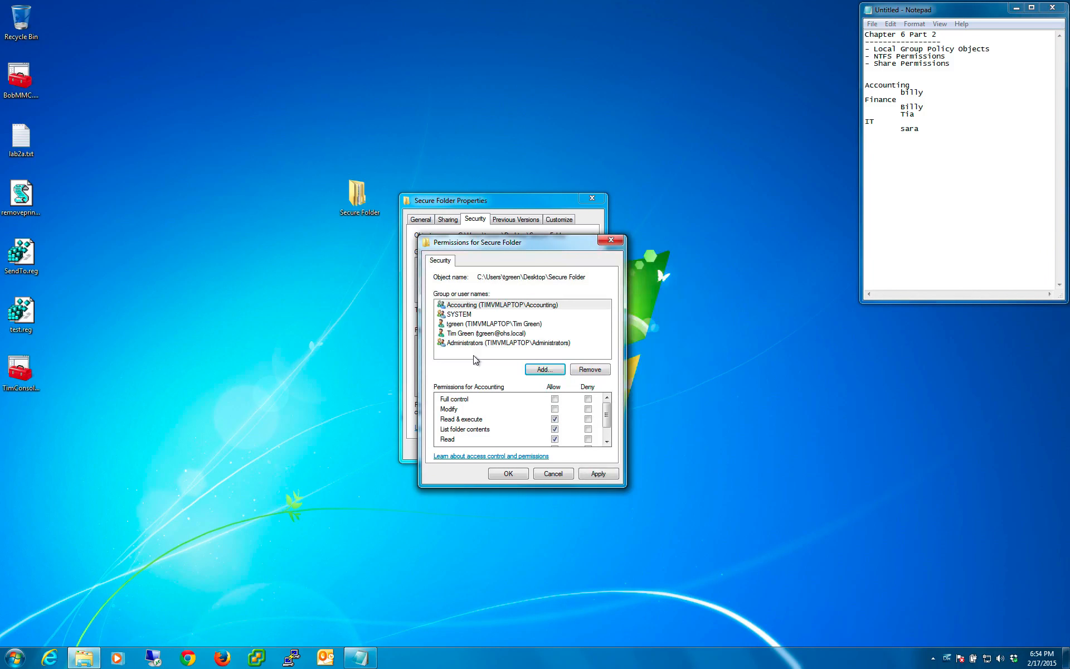
click(461, 308)
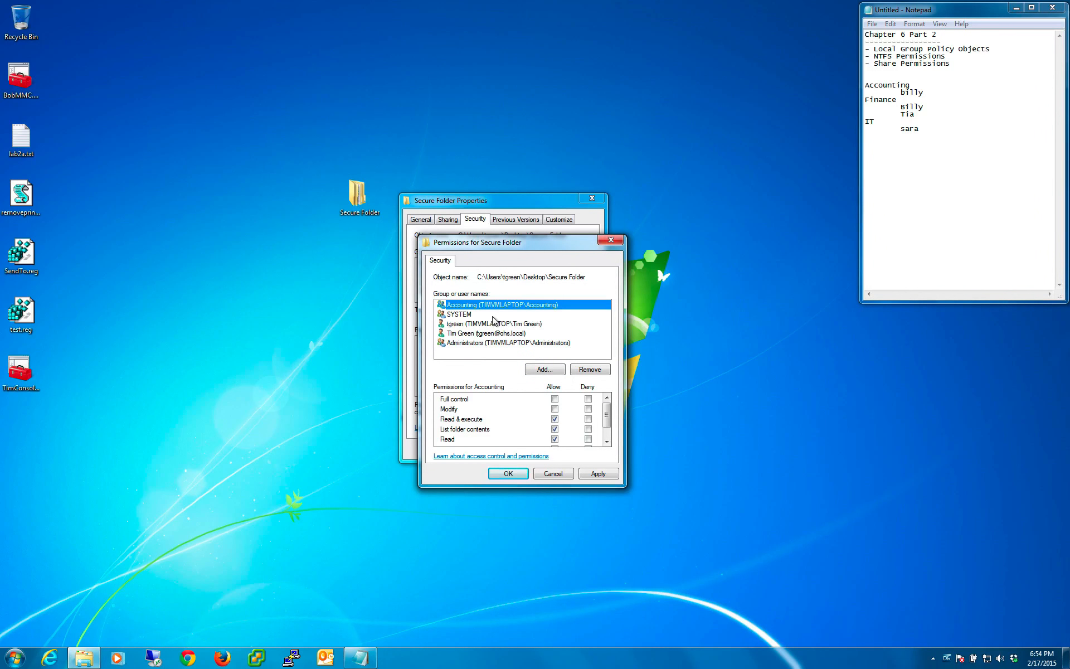
- Add the local Finance and IT groups to Secure Folder's permission entries, checking each name
click(542, 369)
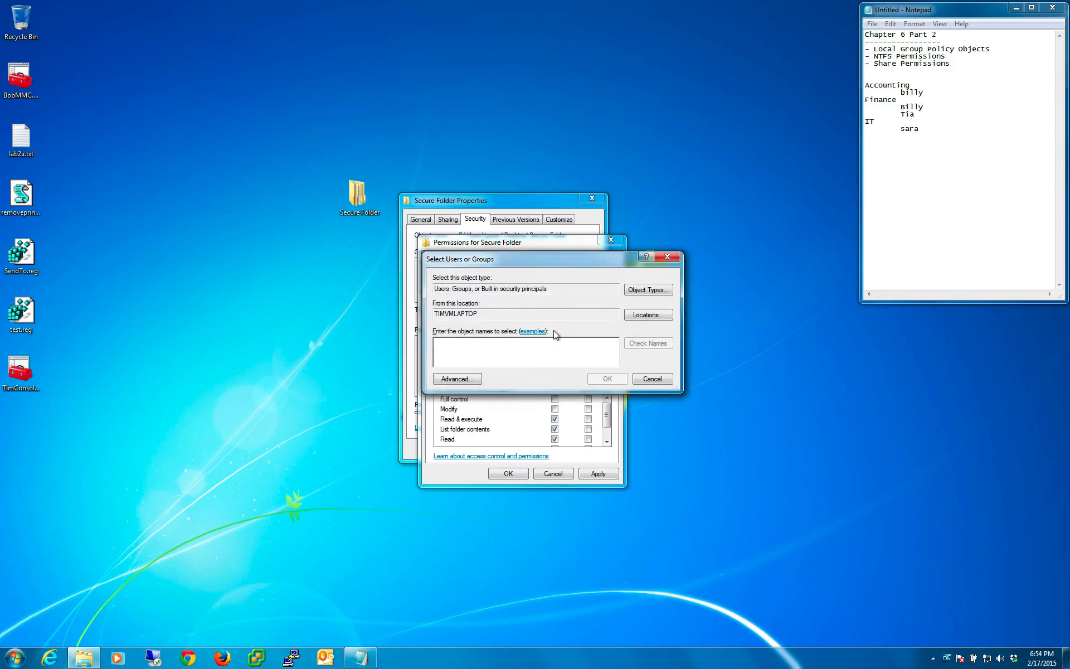
text(Finance)
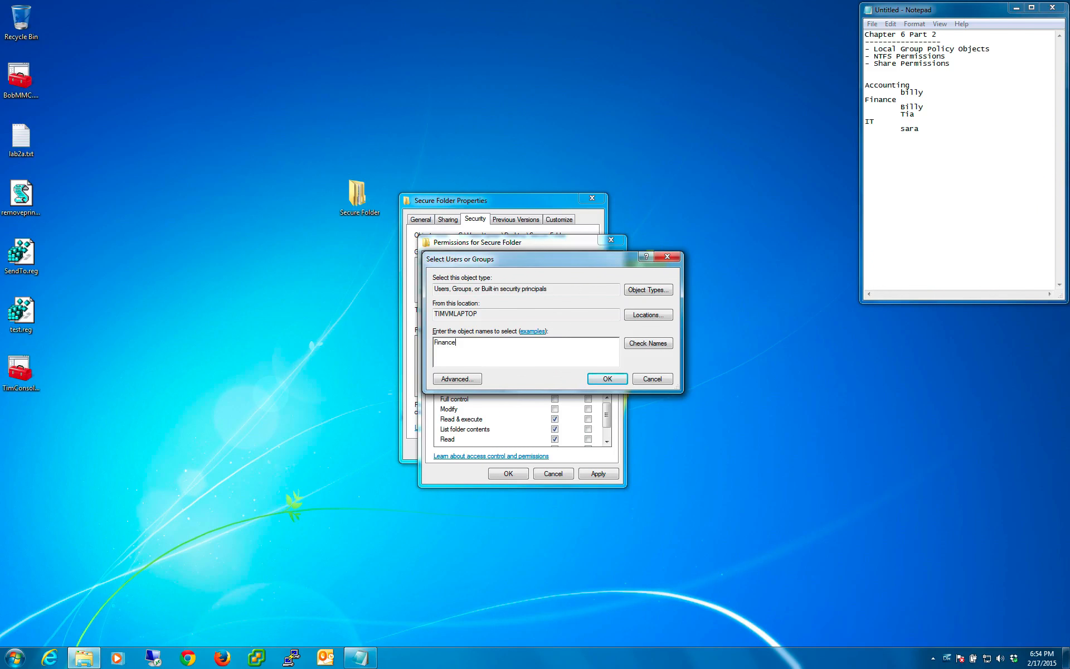
click(647, 343)
click(602, 386)
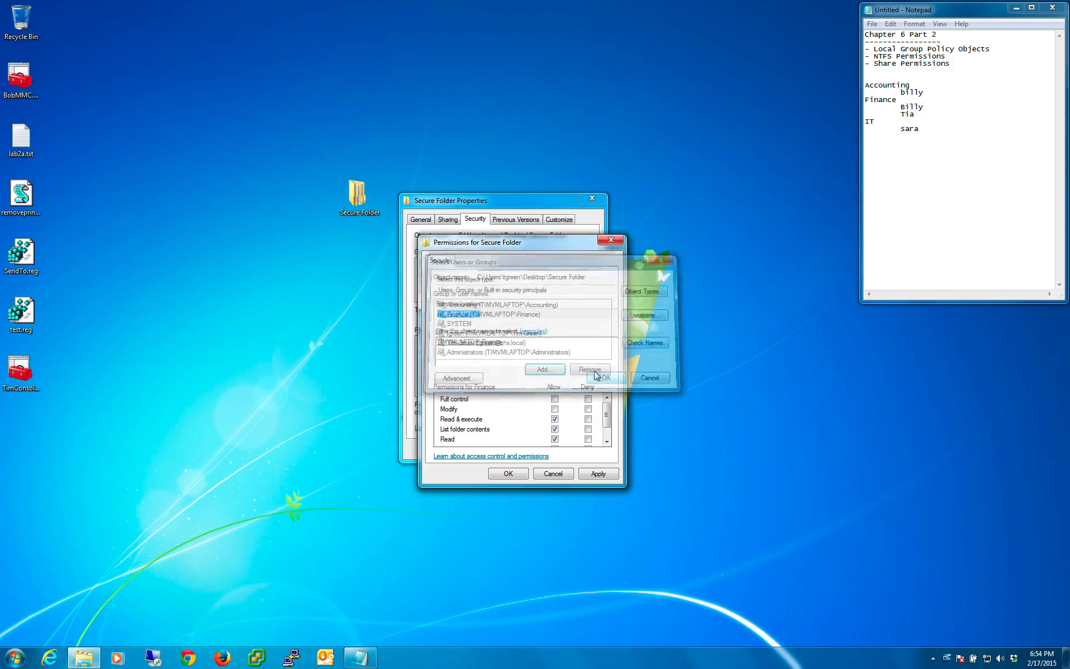
click(545, 370)
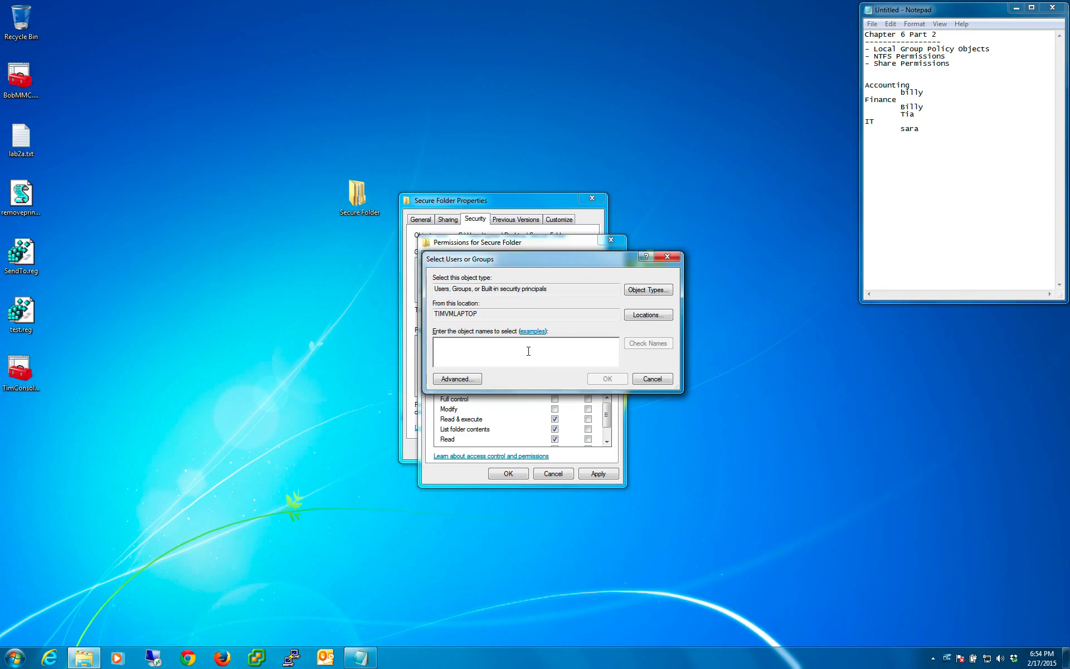
text(IT)
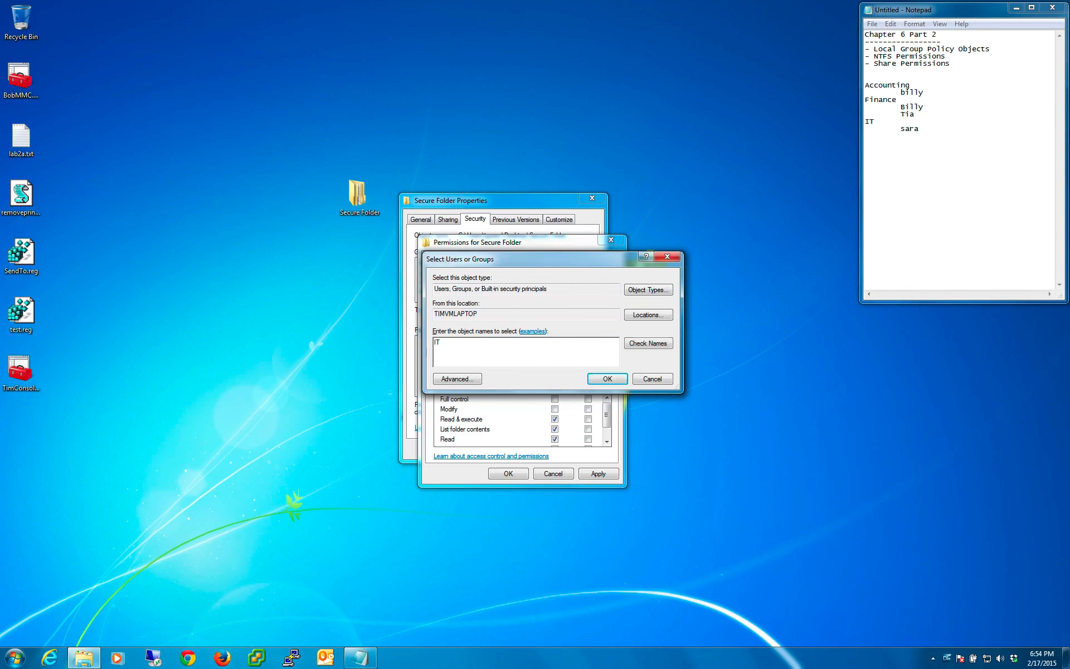
click(646, 343)
click(608, 378)
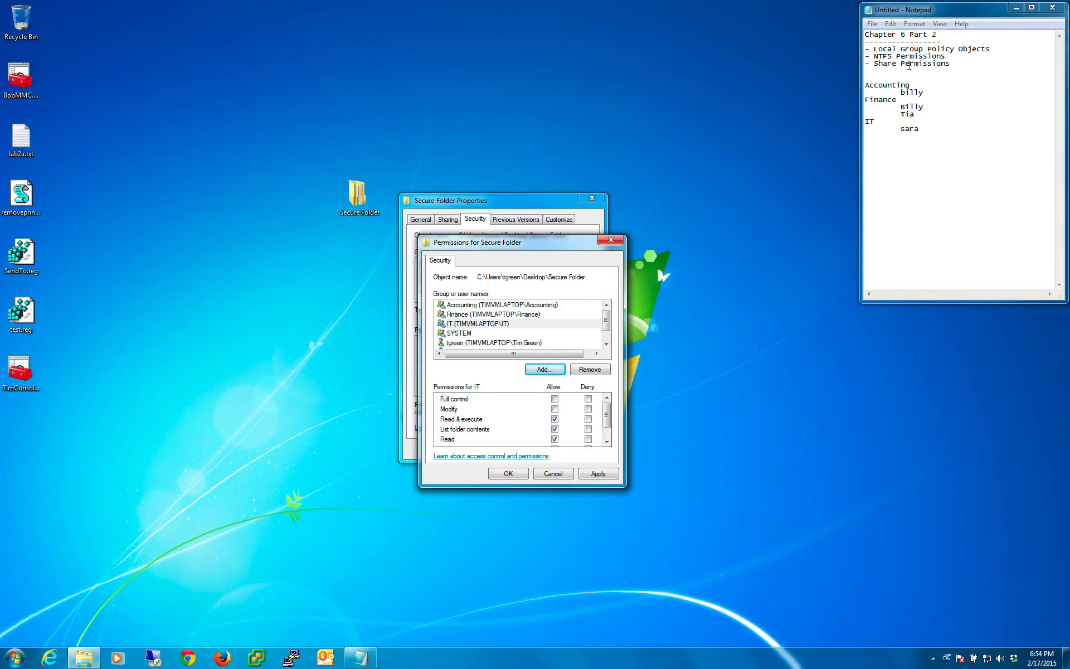
- Move the permissions dialog clear of the properties dialog and allow the IT group Full control of Secure Folder
drag(486, 246, 665, 264)
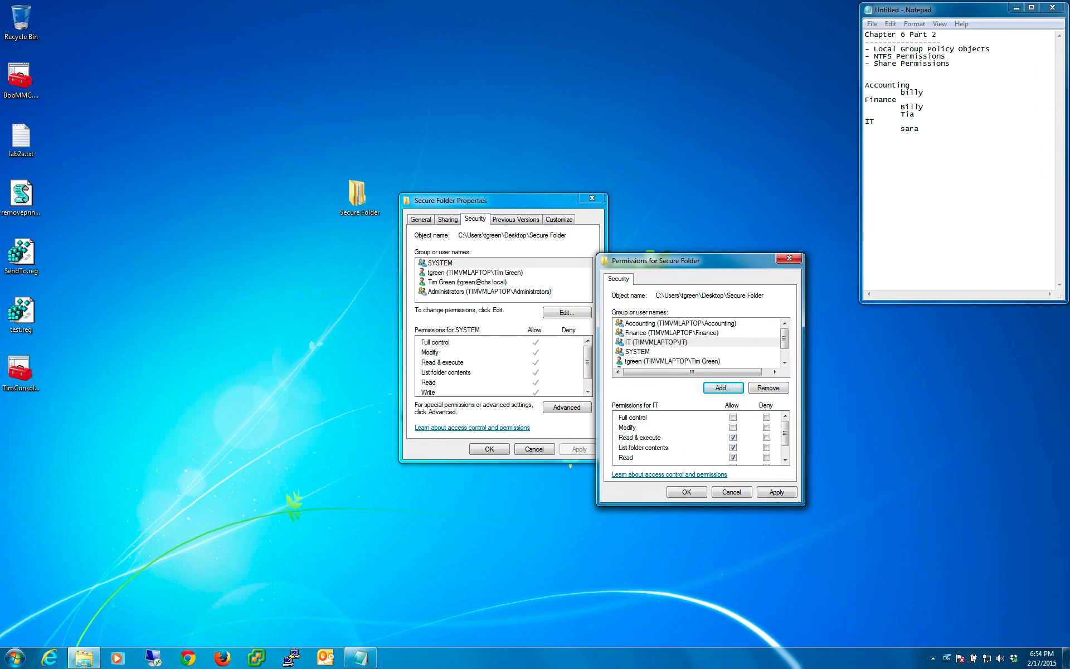
drag(713, 261, 580, 45)
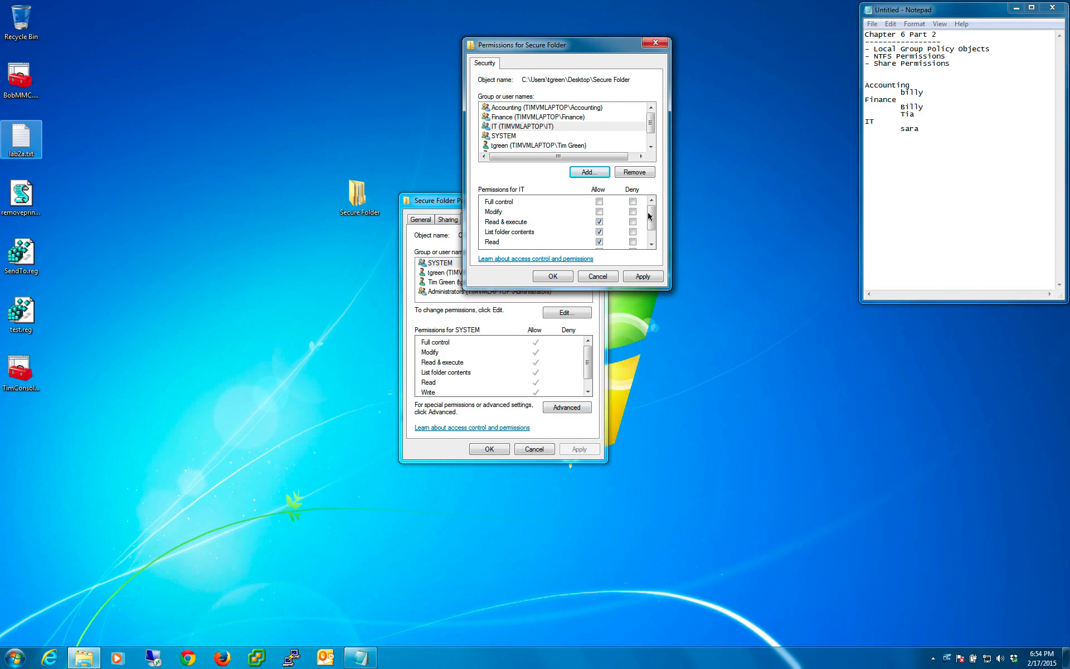
scroll(657, 219, down, 2)
scroll(656, 212, up, 2)
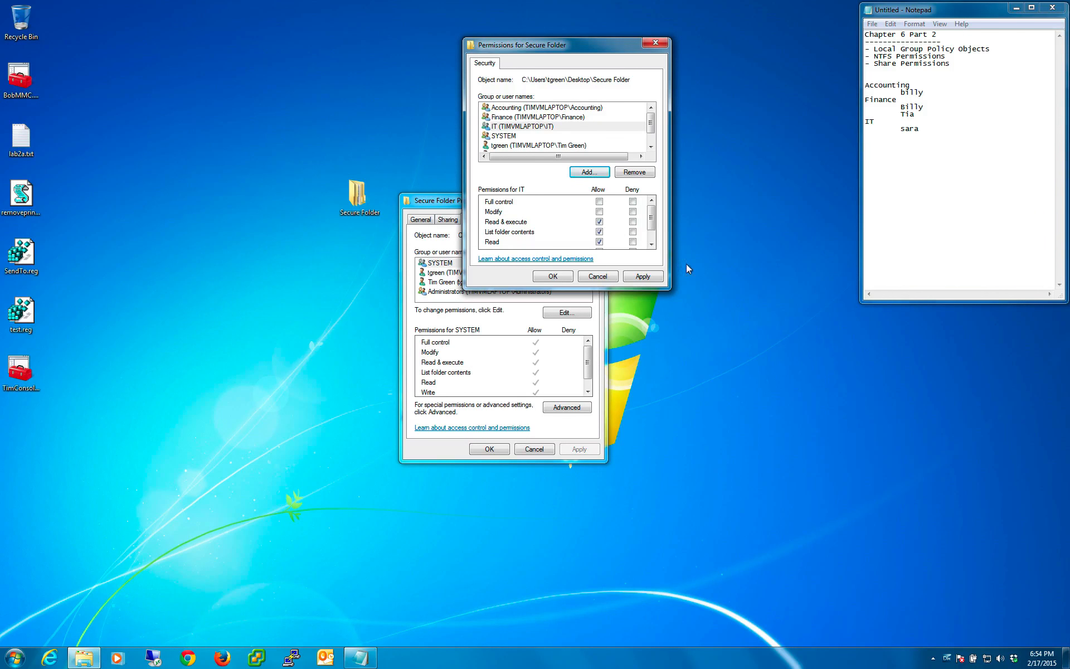
click(599, 202)
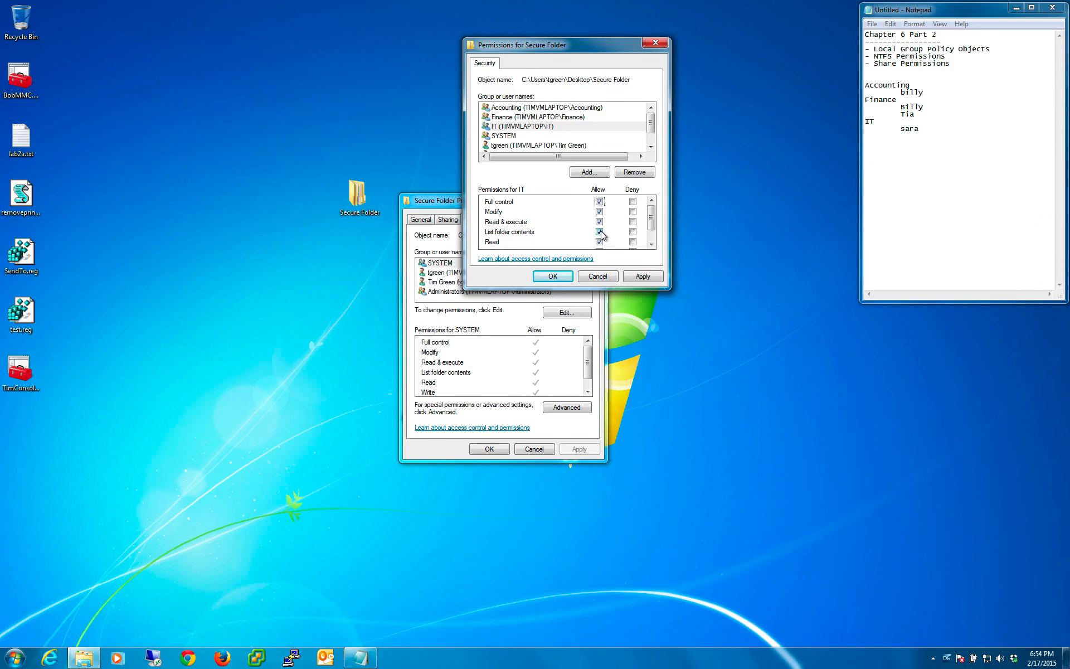
- Allow the Finance and Accounting groups Full control of Secure Folder, apply the permissions and close the folder's properties
click(536, 119)
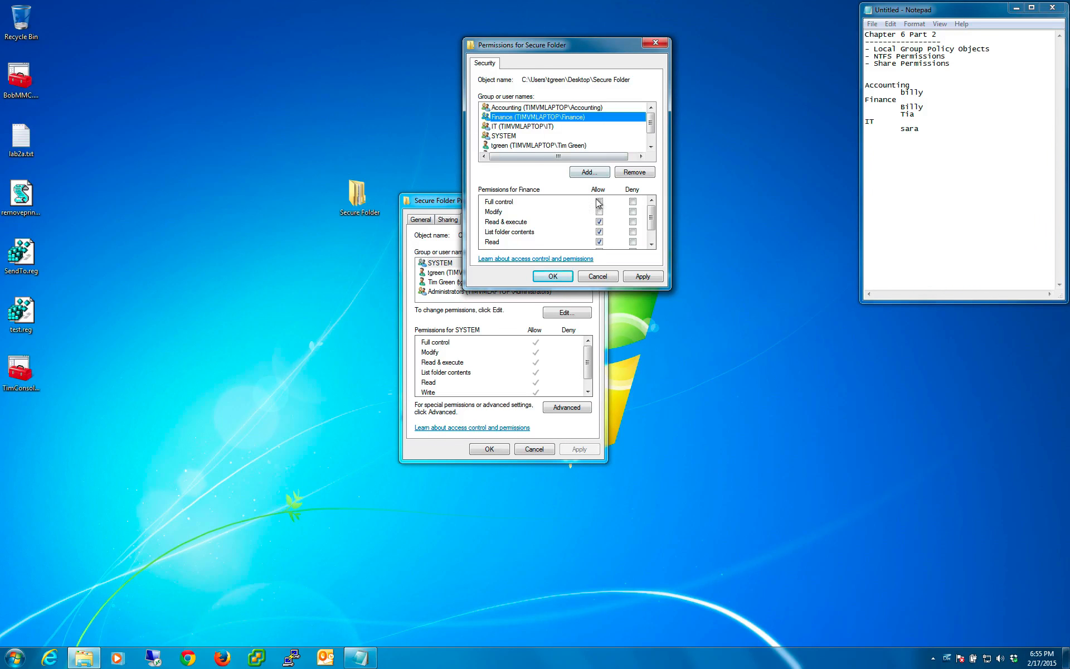
click(549, 107)
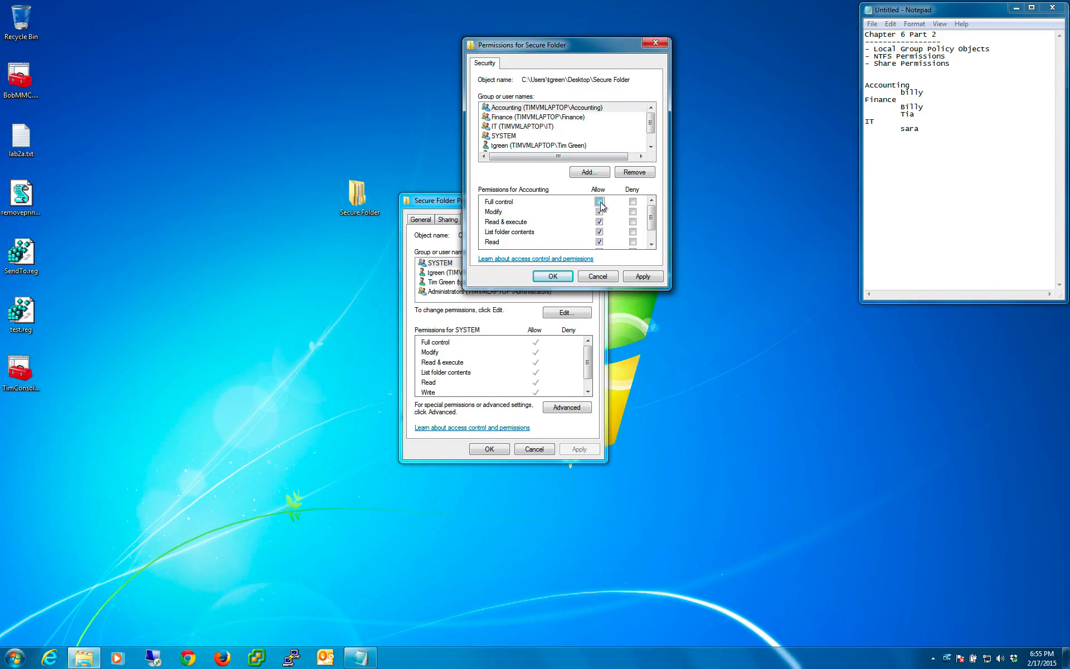
click(599, 201)
click(643, 276)
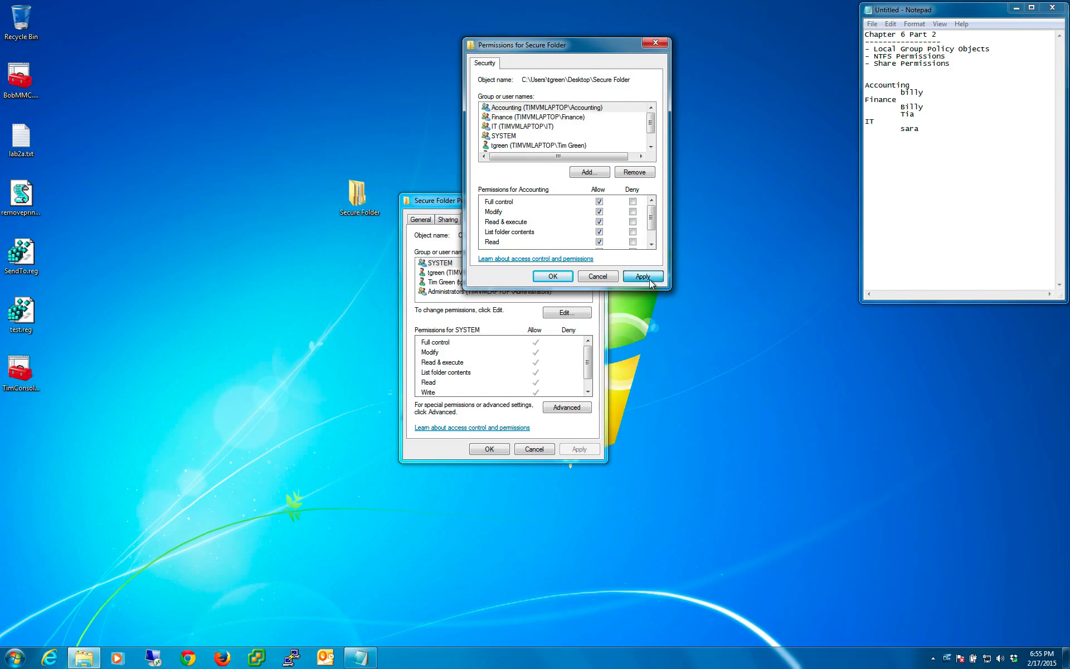
click(553, 277)
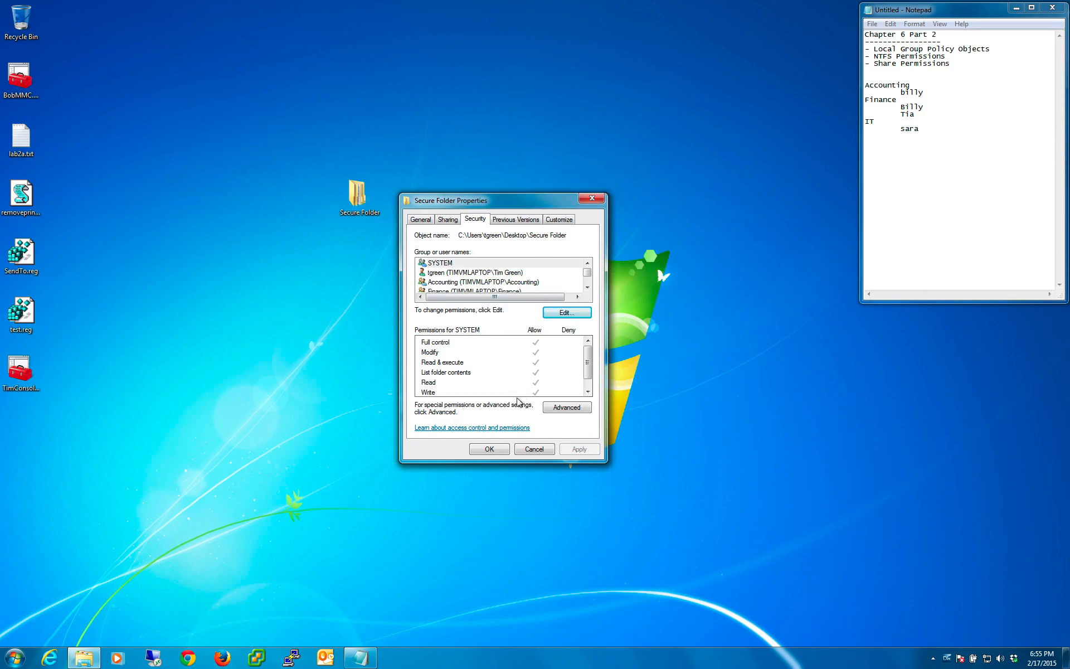
click(493, 451)
click(499, 461)
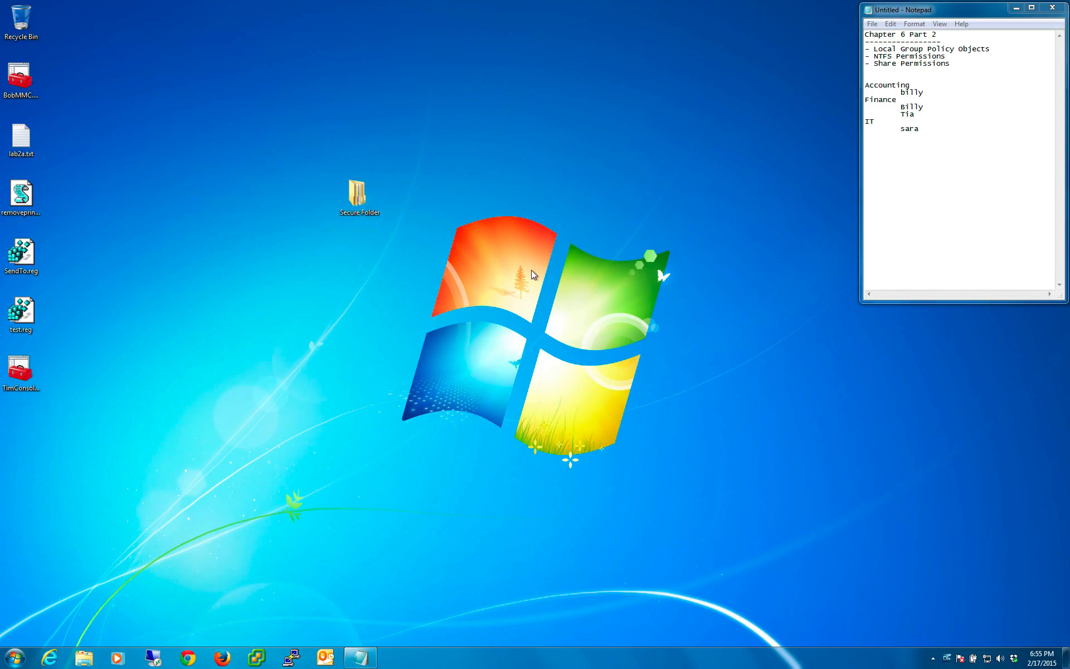
- Open Secure Folder and move its window below the folder's desktop icon
double_click(352, 197)
drag(358, 72, 460, 375)
click(346, 201)
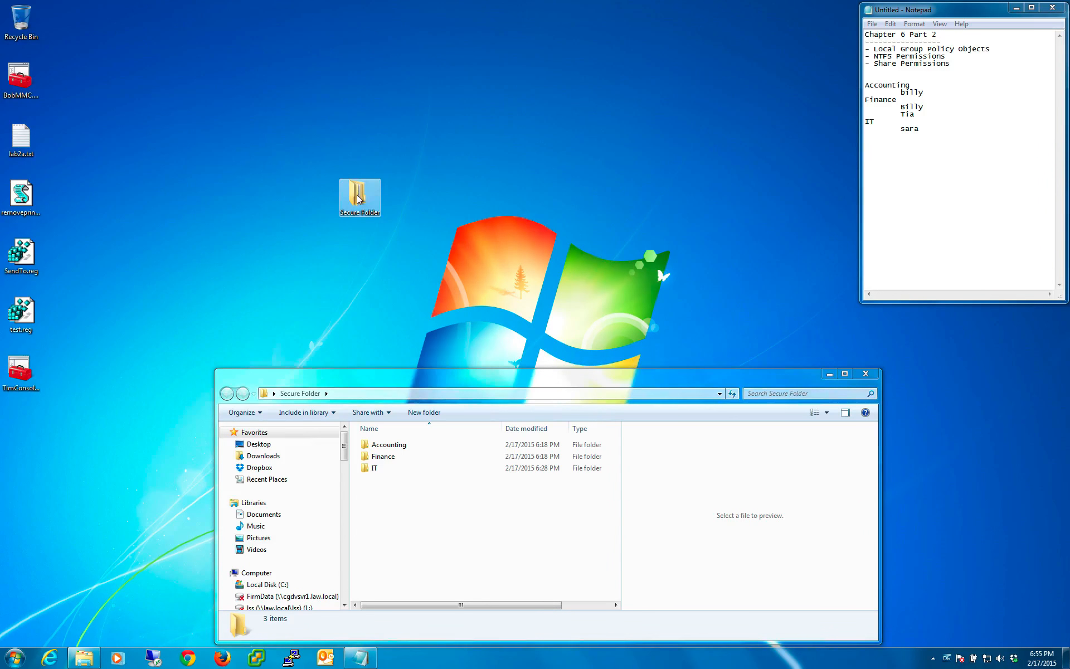
right_click(356, 195)
click(328, 185)
drag(315, 159, 403, 260)
click(404, 260)
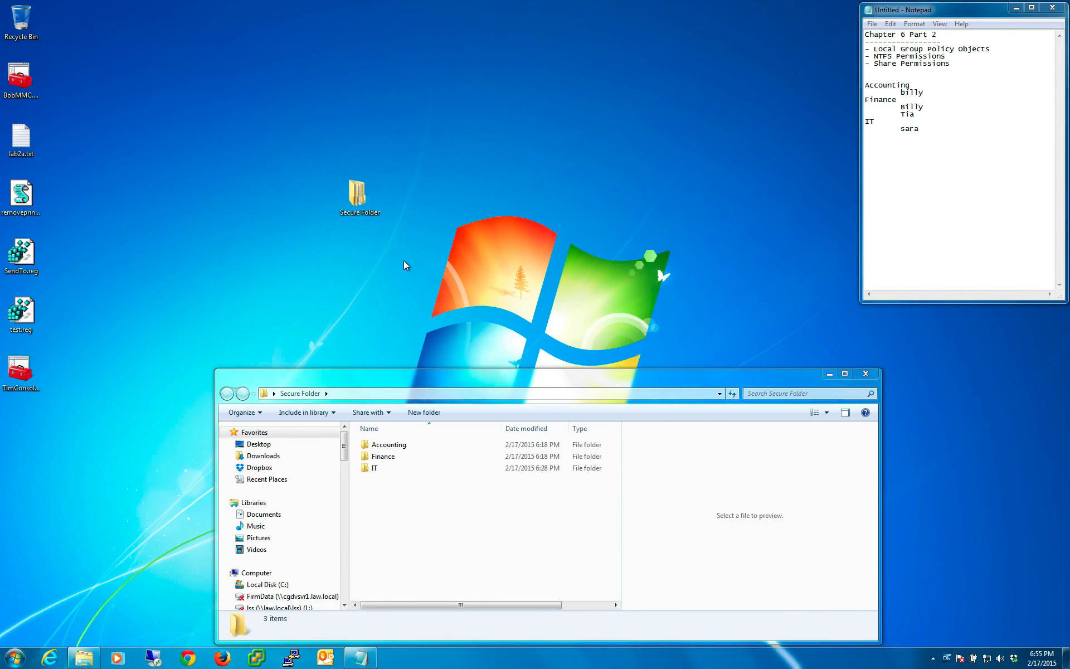
click(402, 505)
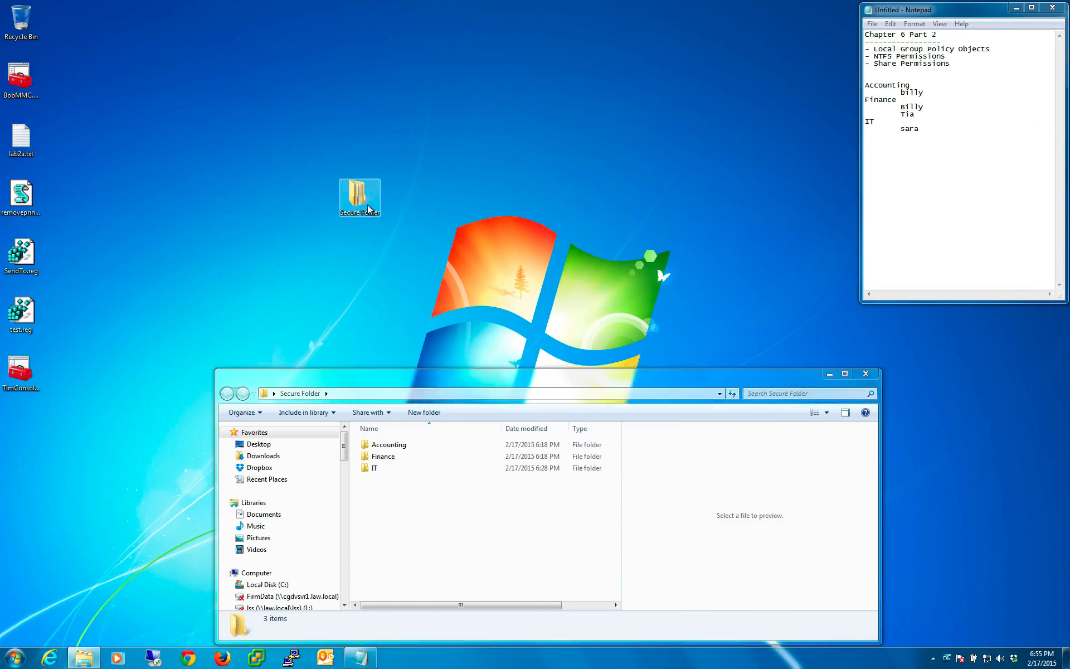
- Examine the group permissions in the IT subfolder's security properties, then close them
drag(425, 376, 405, 279)
click(355, 371)
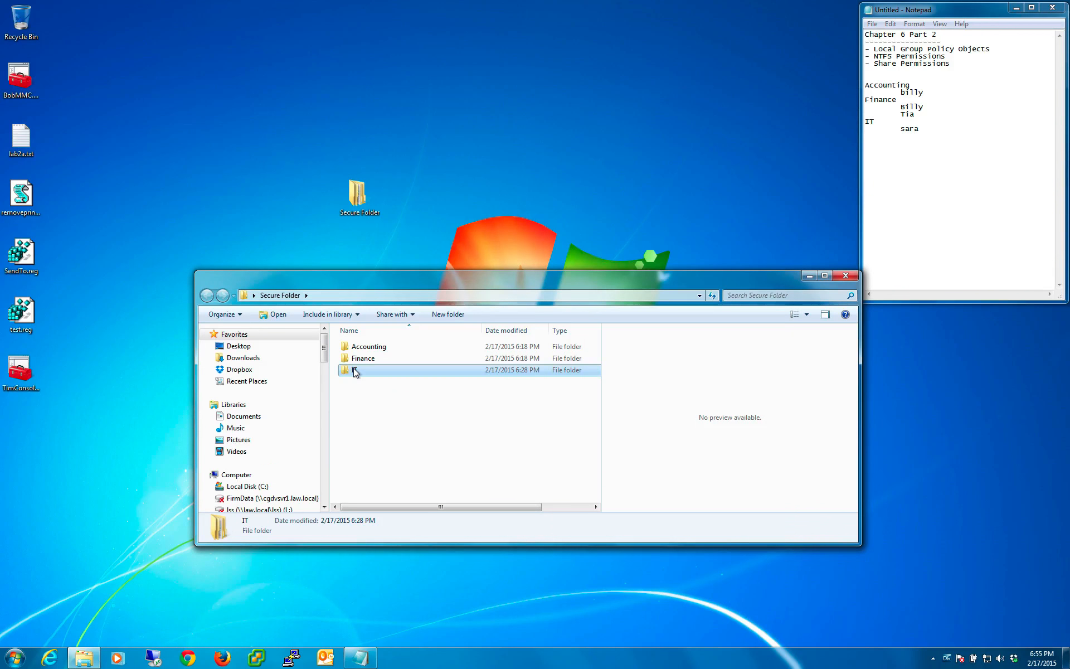
right_click(355, 371)
click(403, 582)
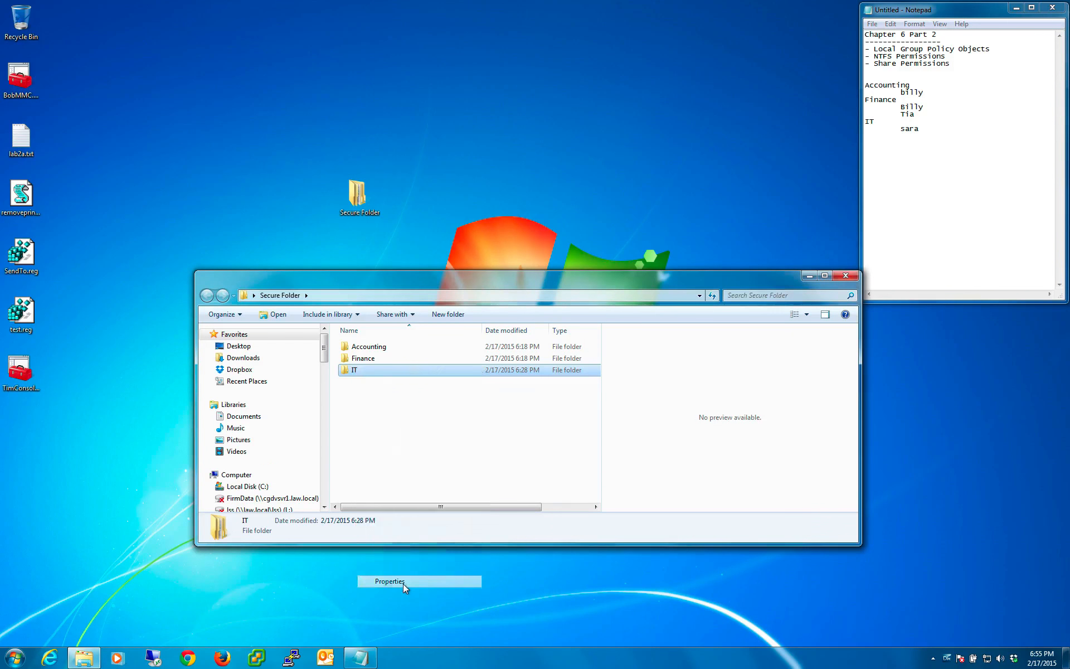
click(405, 396)
click(431, 396)
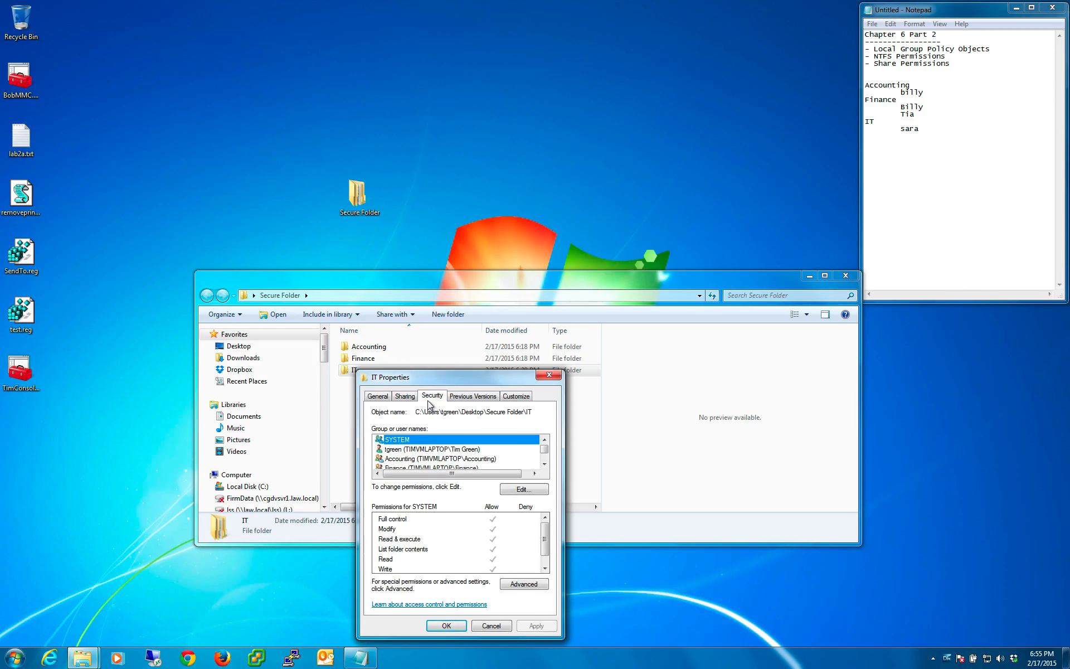
click(544, 463)
click(414, 450)
click(413, 459)
click(412, 466)
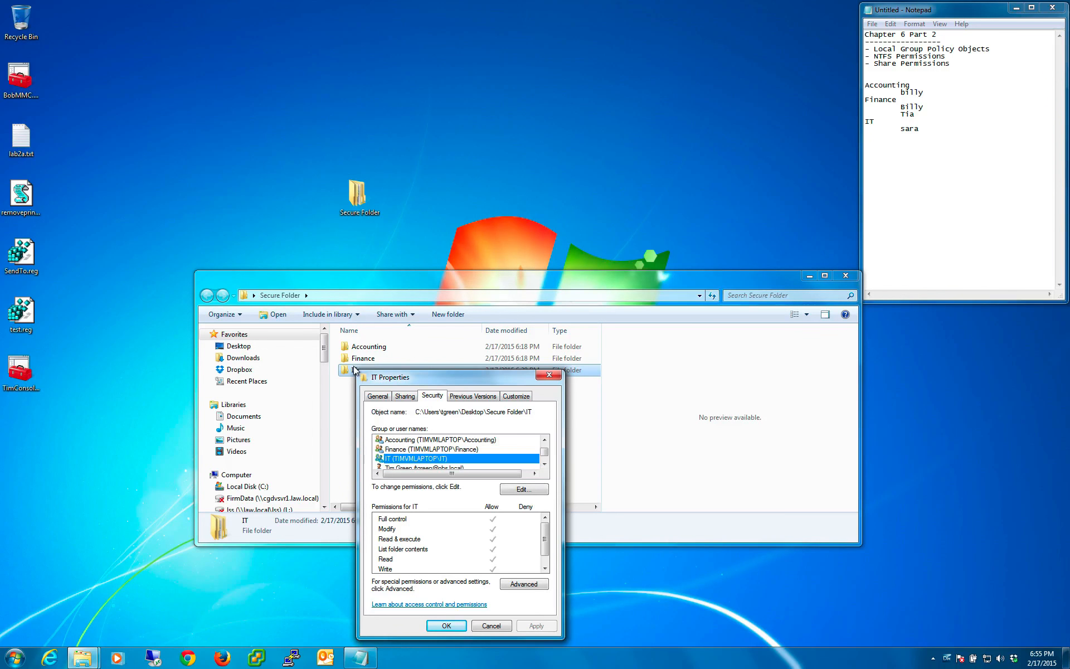
click(555, 375)
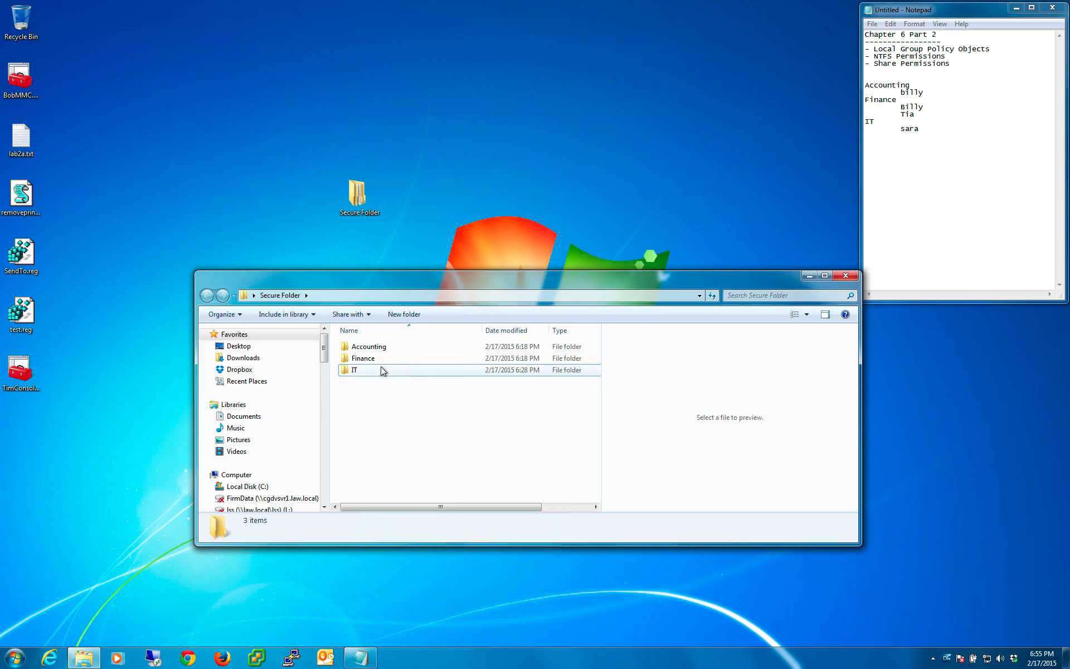
- Examine the Accounting, Finance and IT group permissions in the Finance subfolder's security properties, then cancel the dialog
right_click(365, 359)
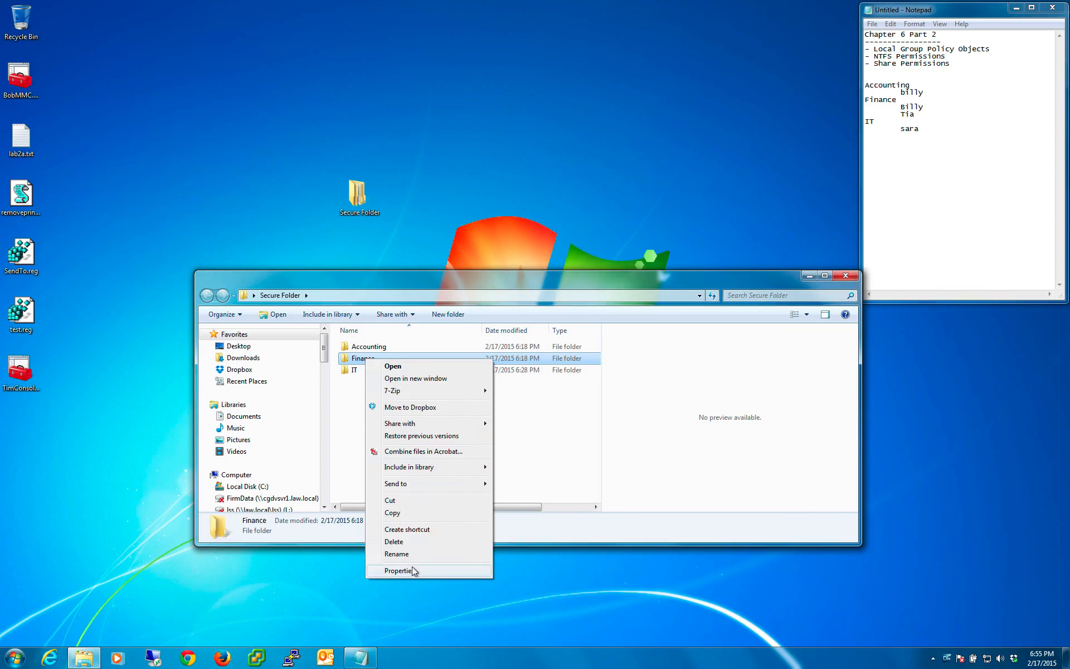
click(398, 570)
click(415, 386)
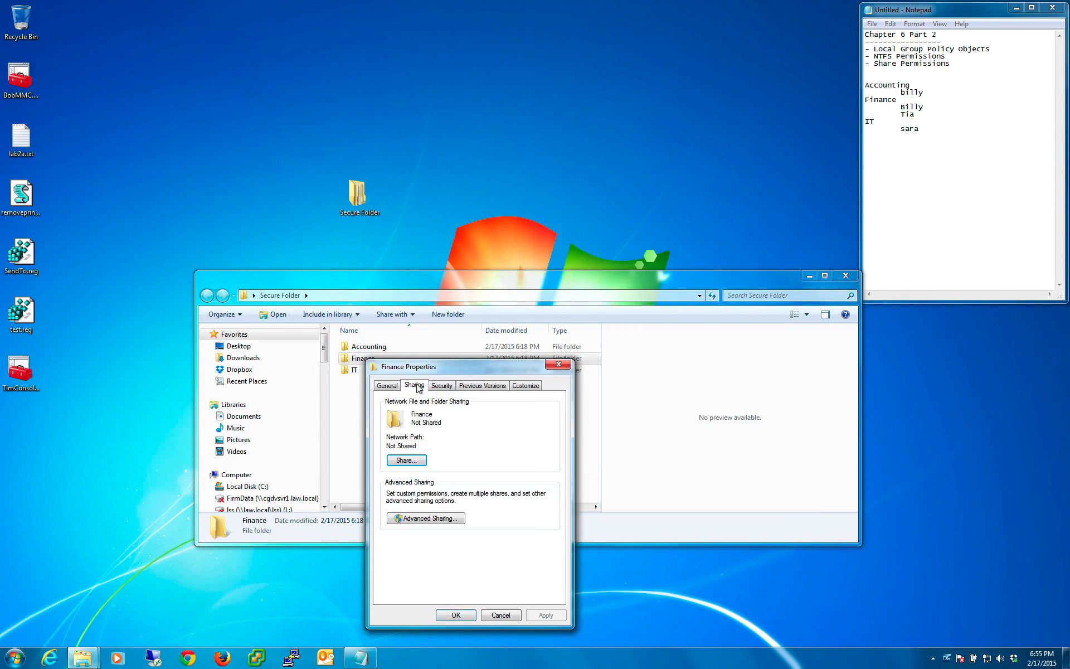
click(442, 386)
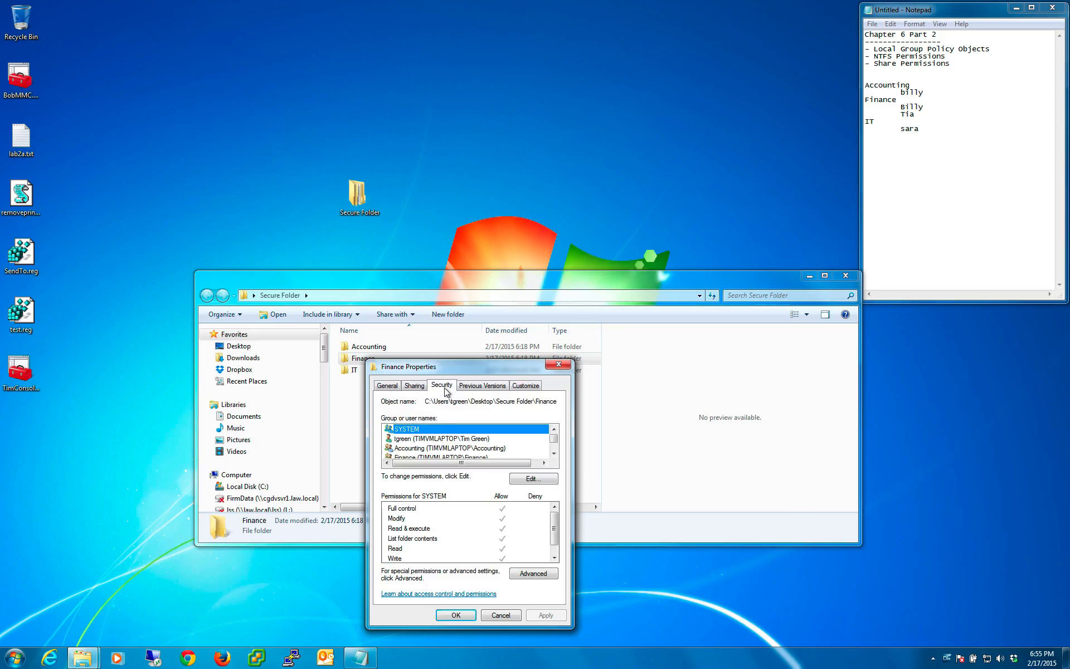
click(555, 453)
click(554, 454)
click(420, 439)
click(422, 429)
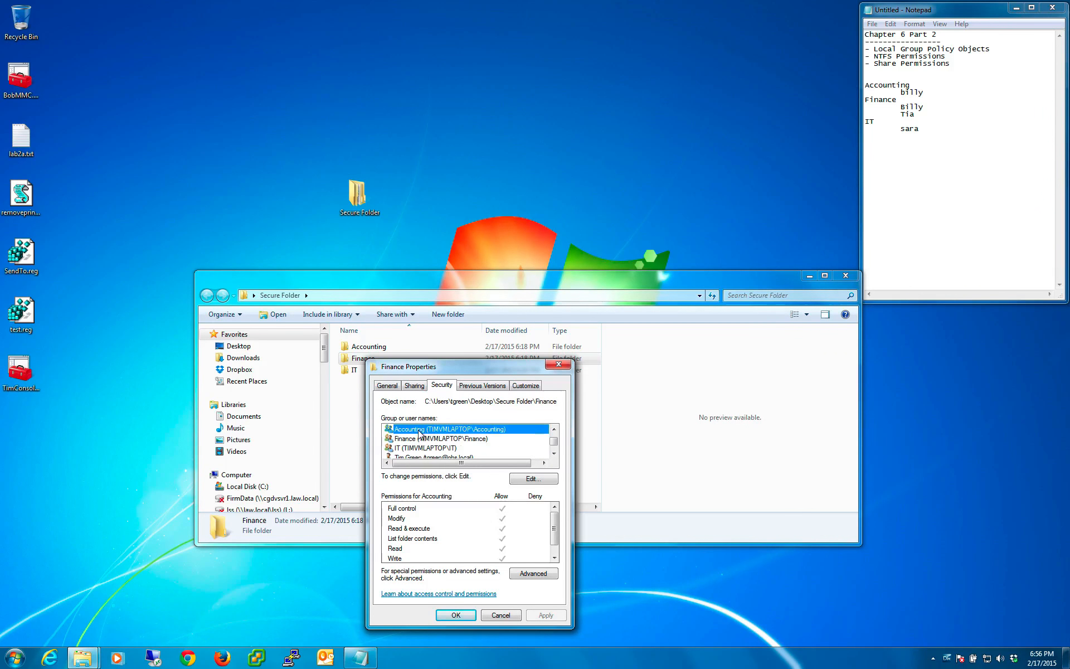
click(425, 448)
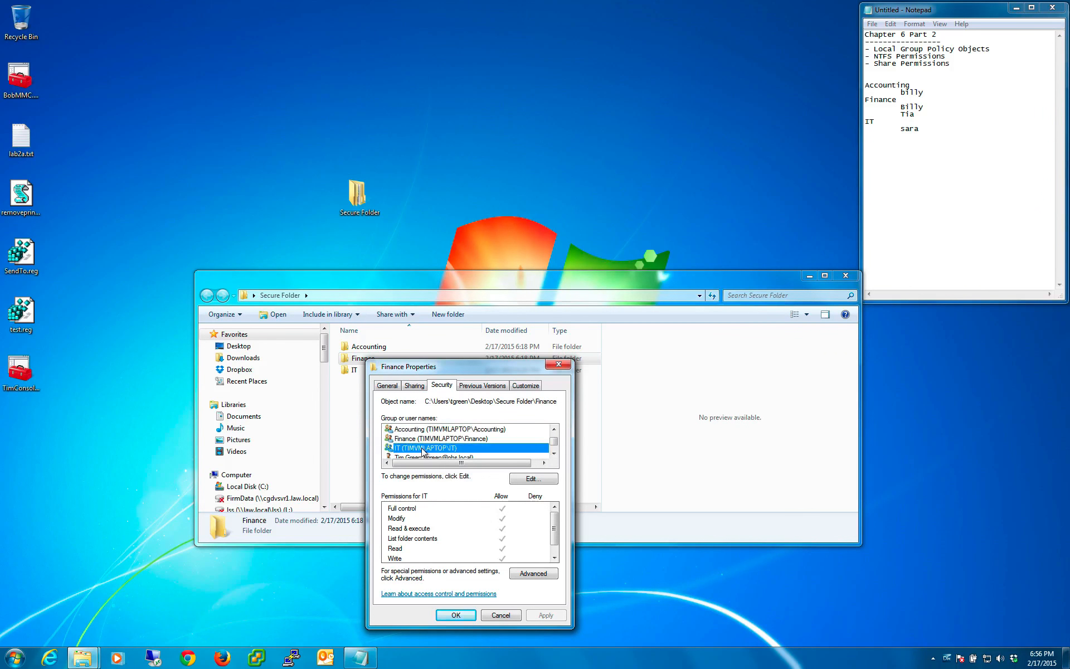
click(500, 615)
- Examine the Accounting, Finance and IT group permissions in the Accounting subfolder's security properties, then close them
click(378, 351)
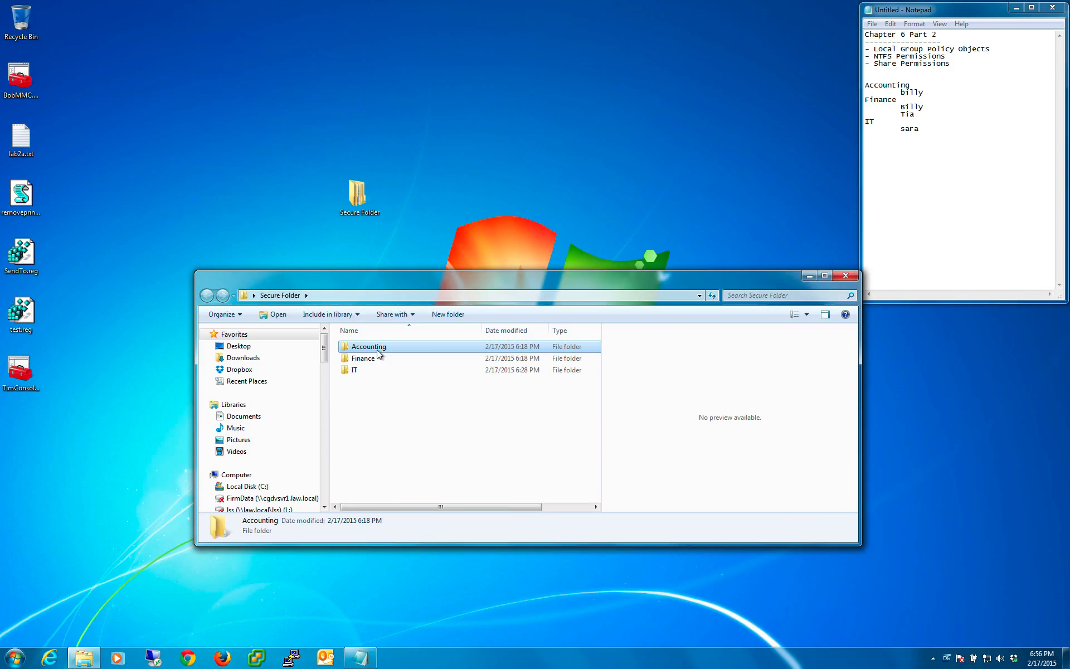
right_click(378, 353)
click(436, 563)
click(438, 378)
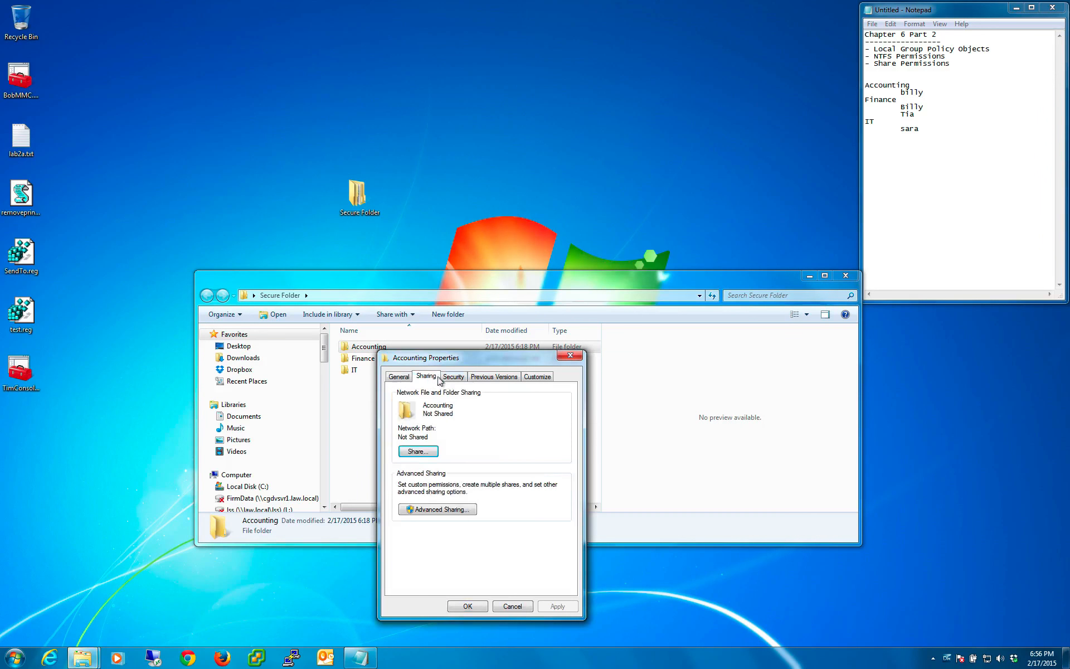
click(453, 377)
click(566, 445)
click(566, 444)
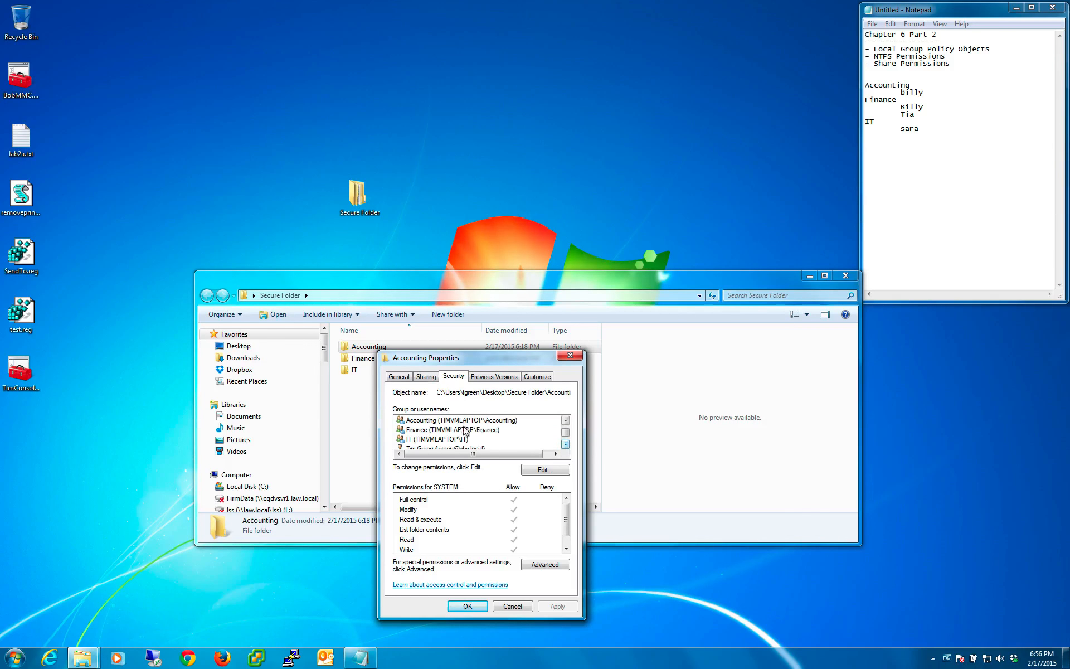
click(464, 430)
click(428, 439)
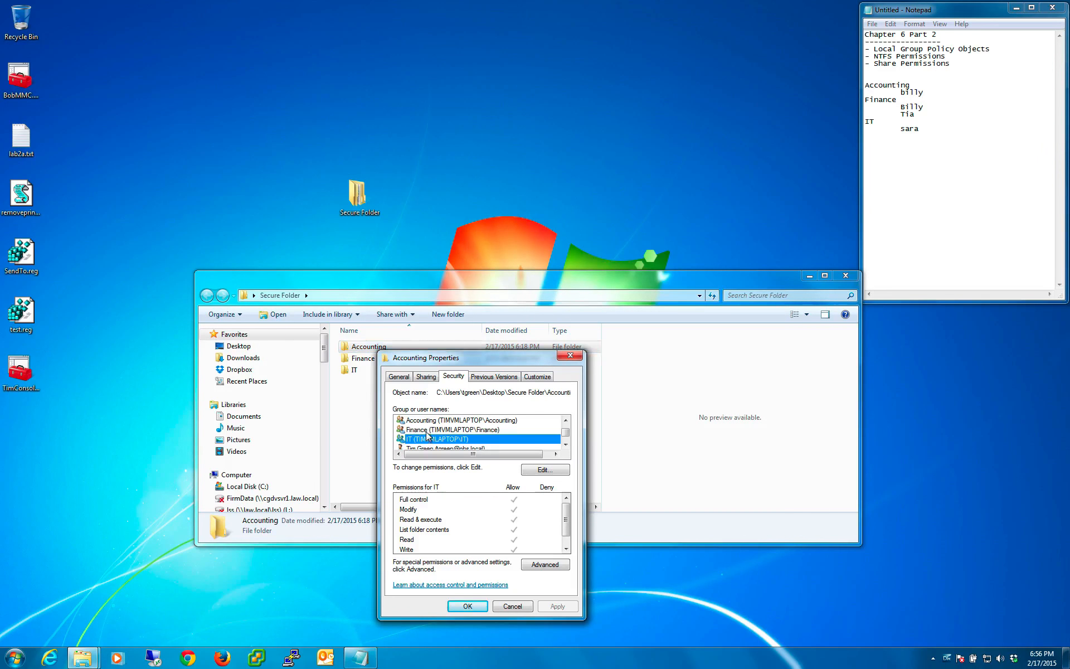
click(428, 430)
click(428, 420)
click(350, 190)
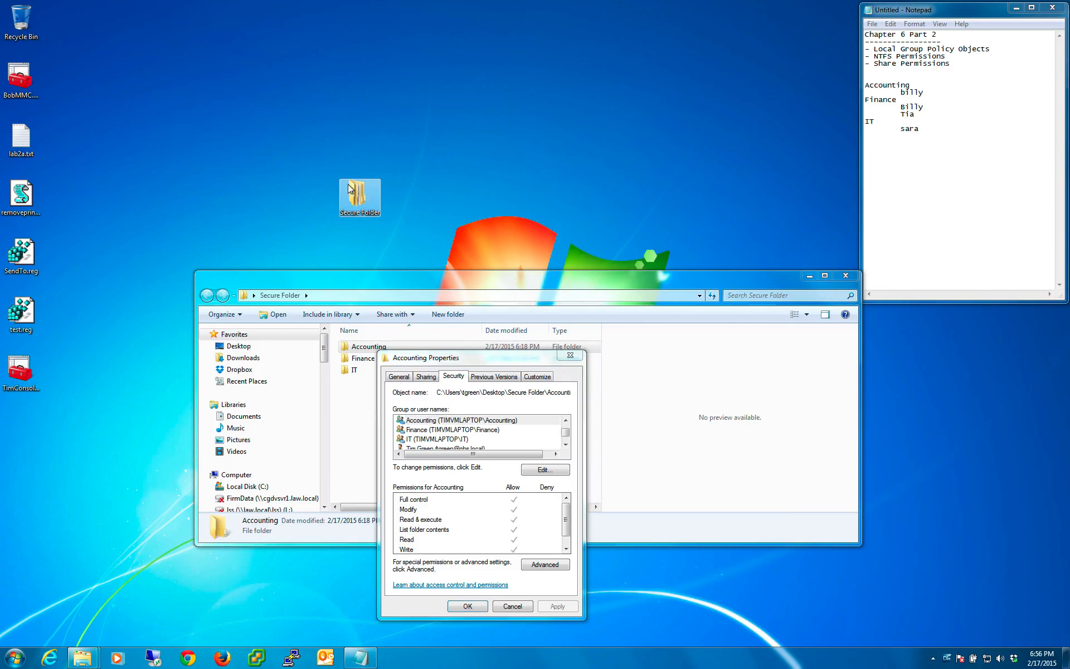
drag(301, 161, 441, 253)
click(444, 255)
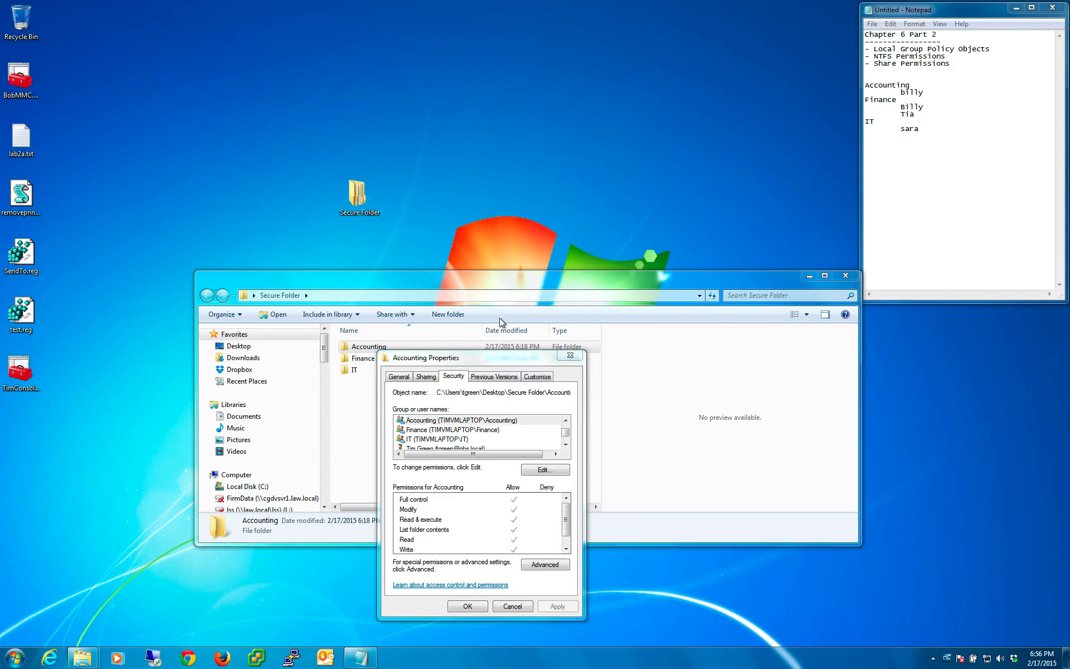
click(571, 355)
click(497, 411)
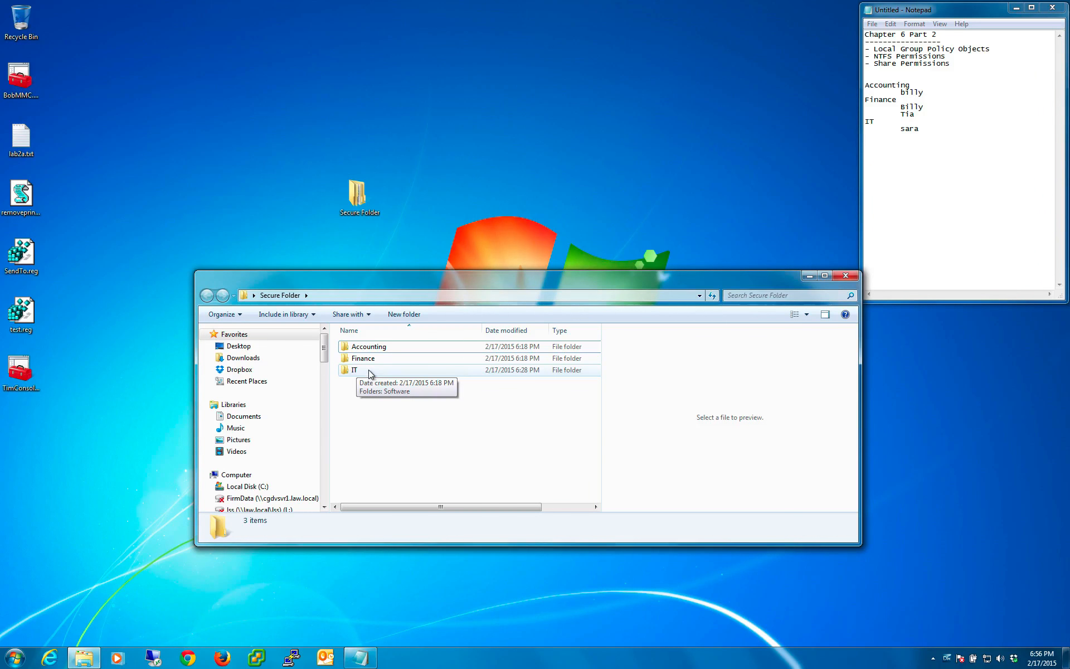
- Open Secure Folder's security properties and bring up its group permissions for editing
click(360, 204)
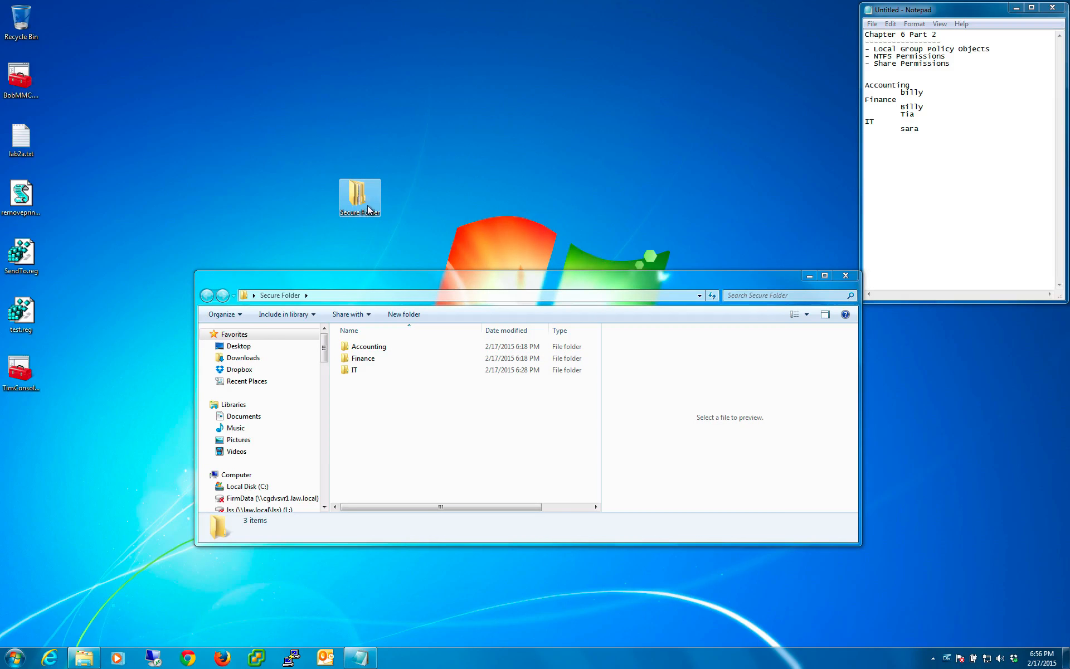
right_click(357, 195)
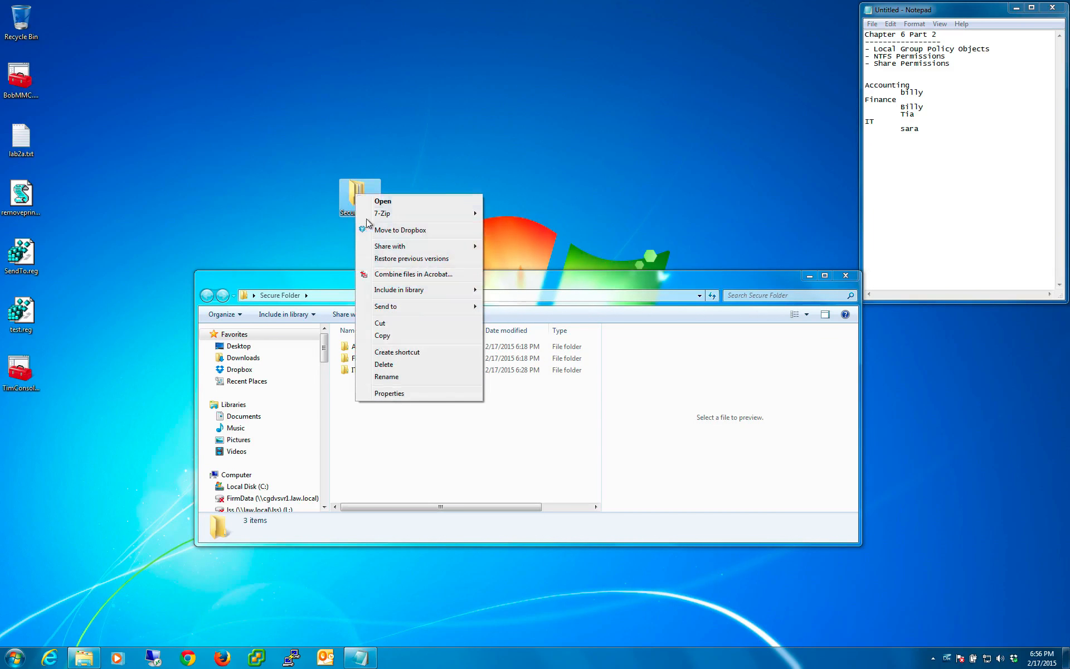
click(395, 395)
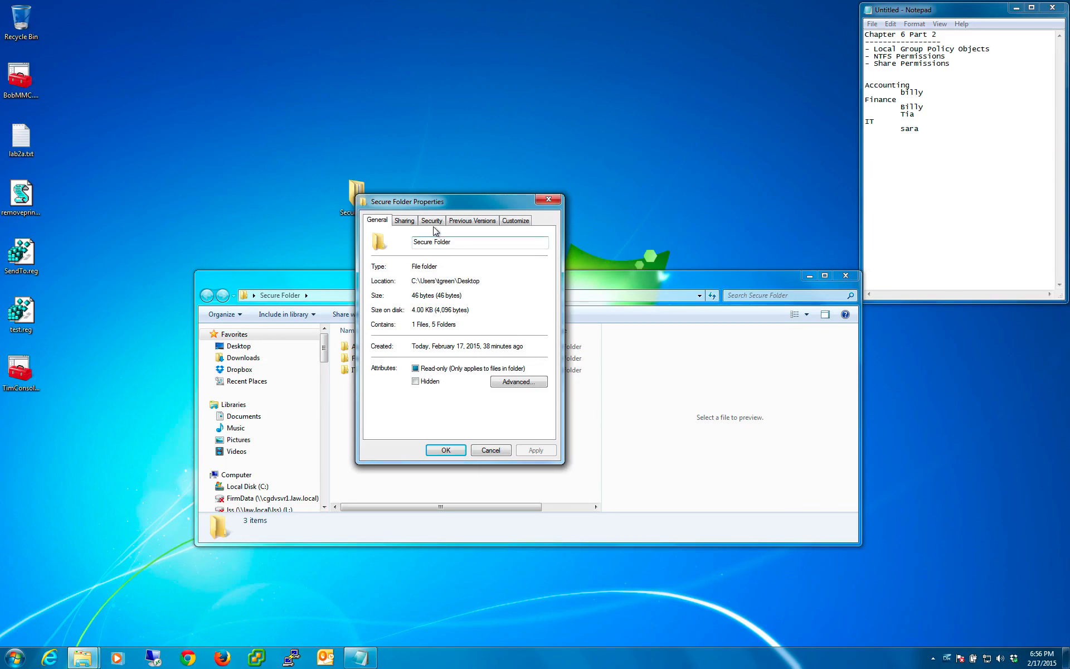
click(432, 221)
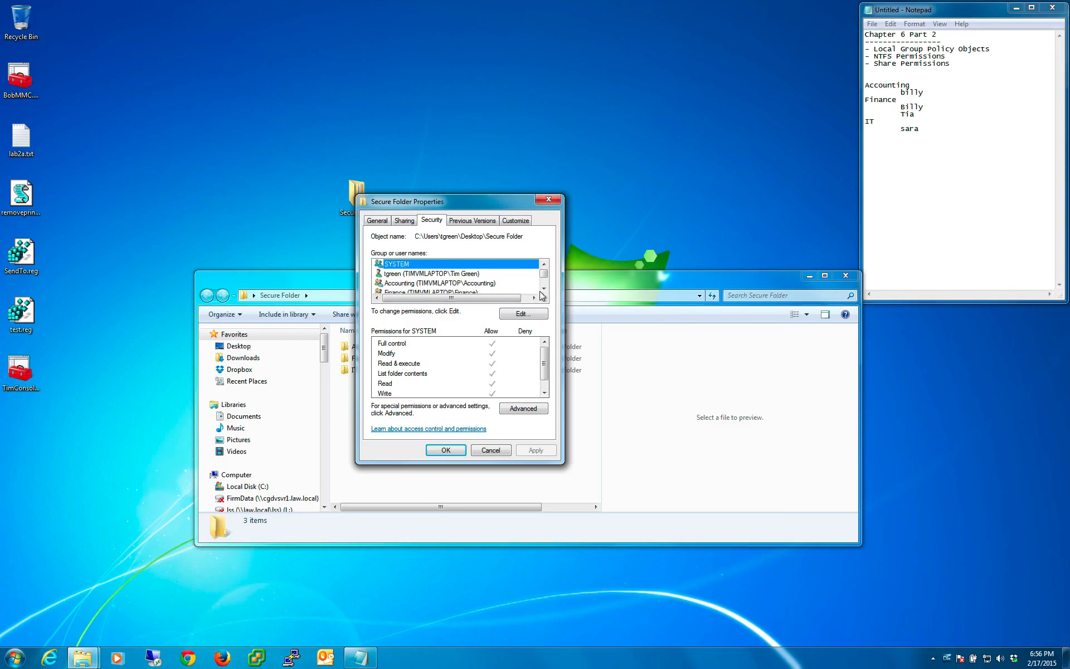
scroll(438, 278, down, 1)
click(427, 264)
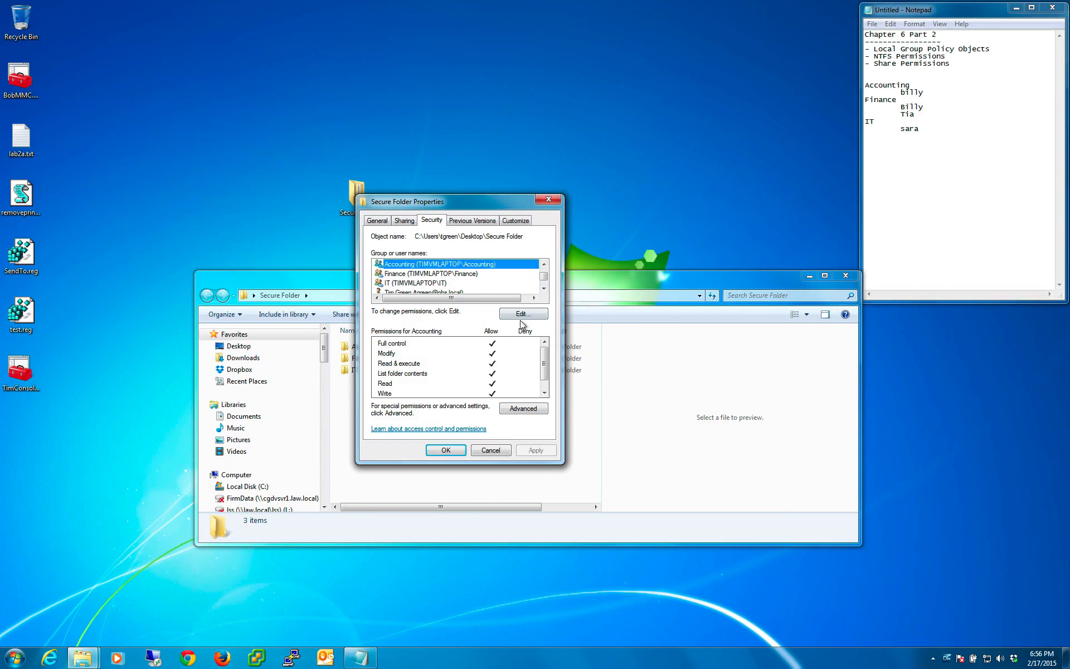
click(523, 314)
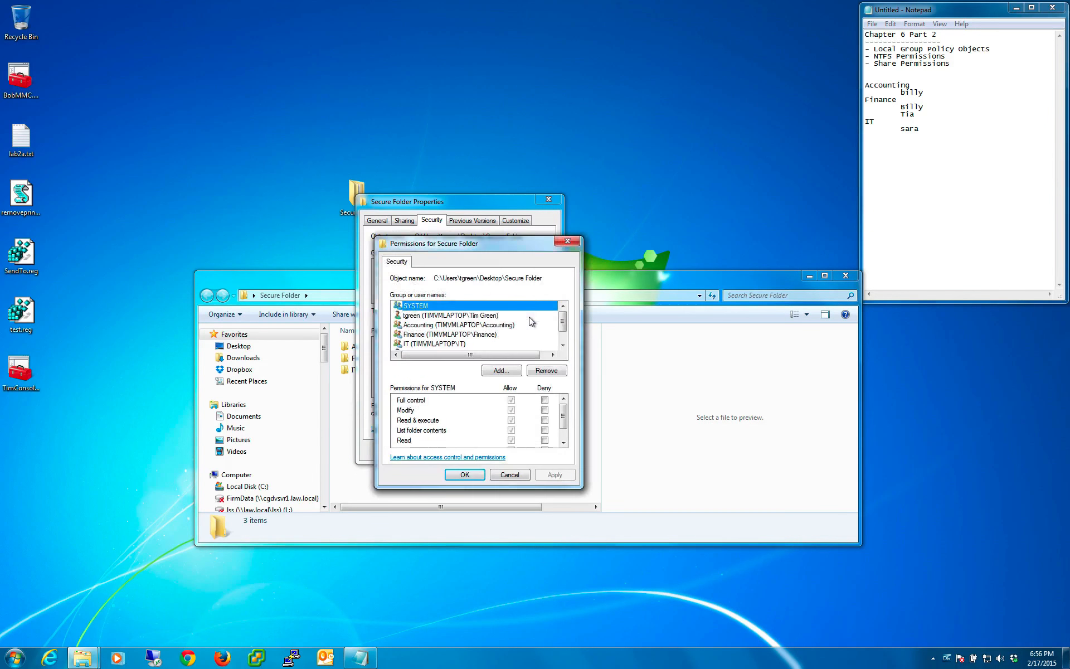
- Remove the Accounting, Finance and IT groups from Secure Folder's permissions, apply the change and close the folder's properties
click(446, 325)
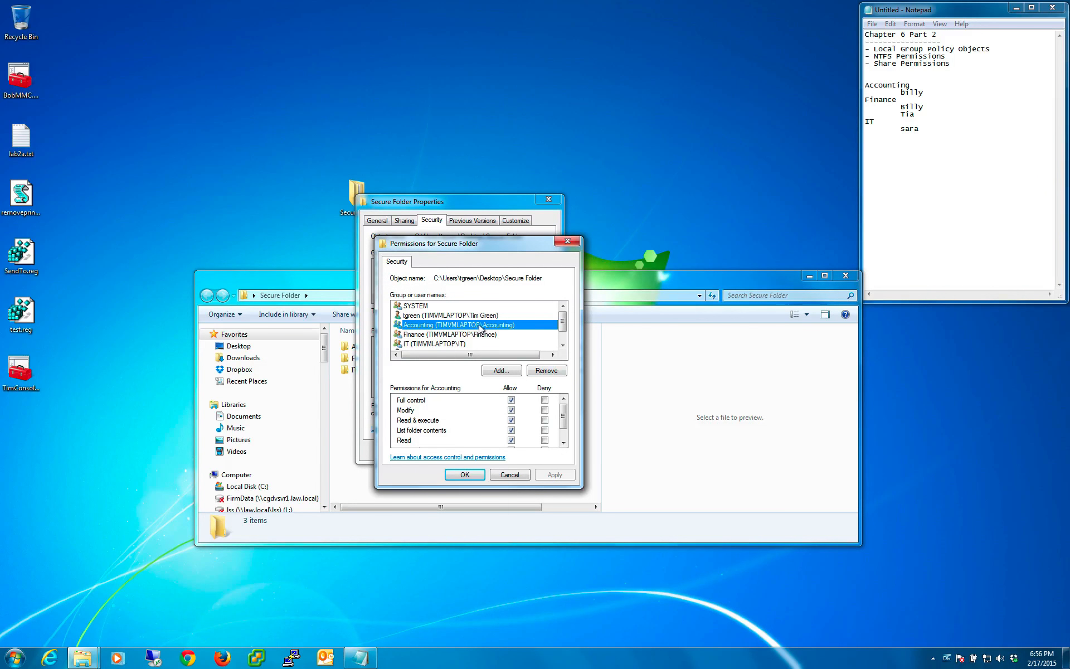
click(547, 370)
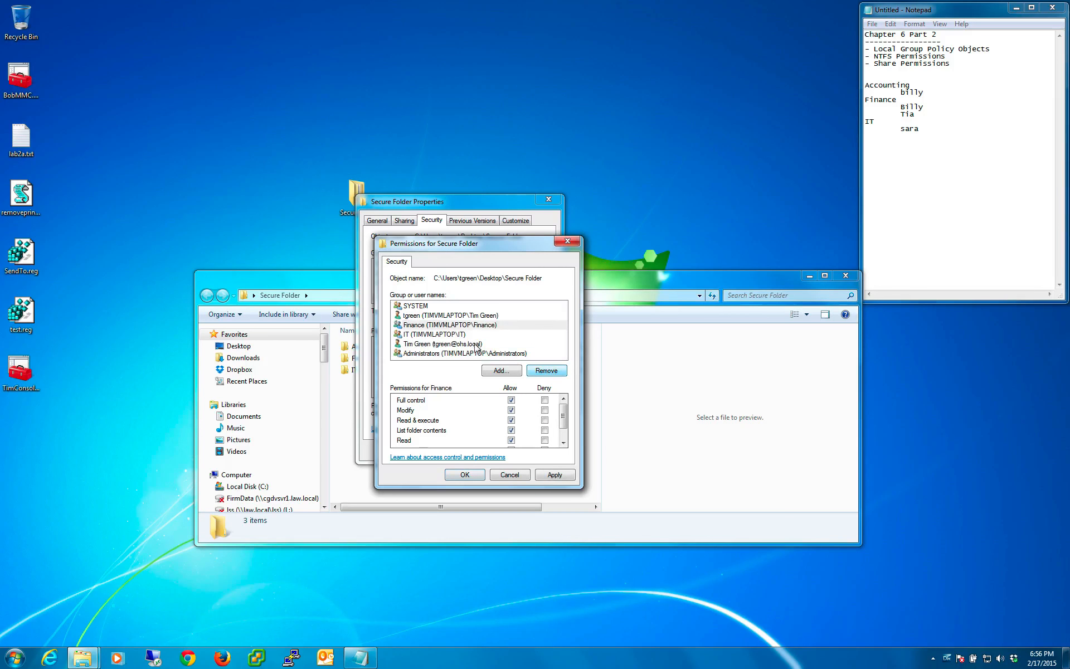
click(546, 370)
click(547, 370)
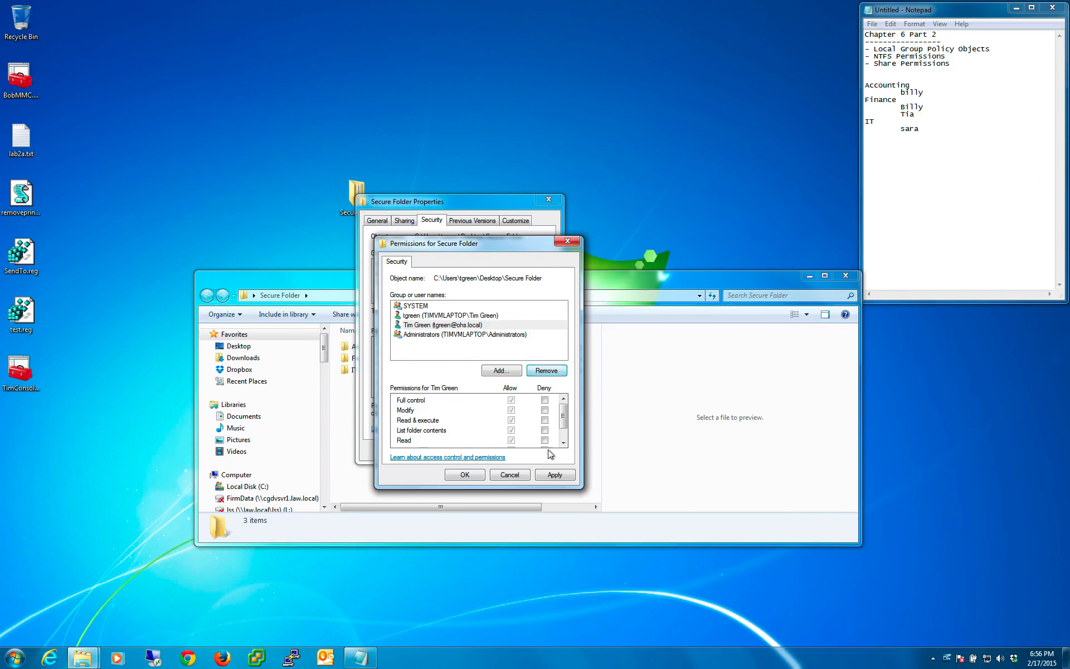
click(555, 475)
click(465, 475)
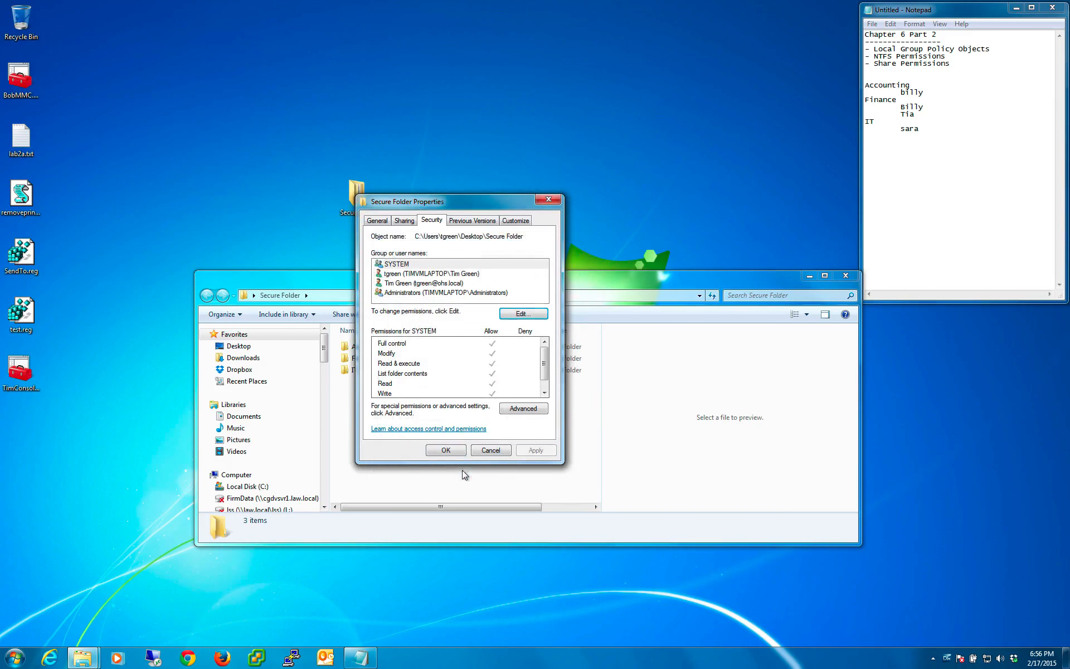
click(446, 450)
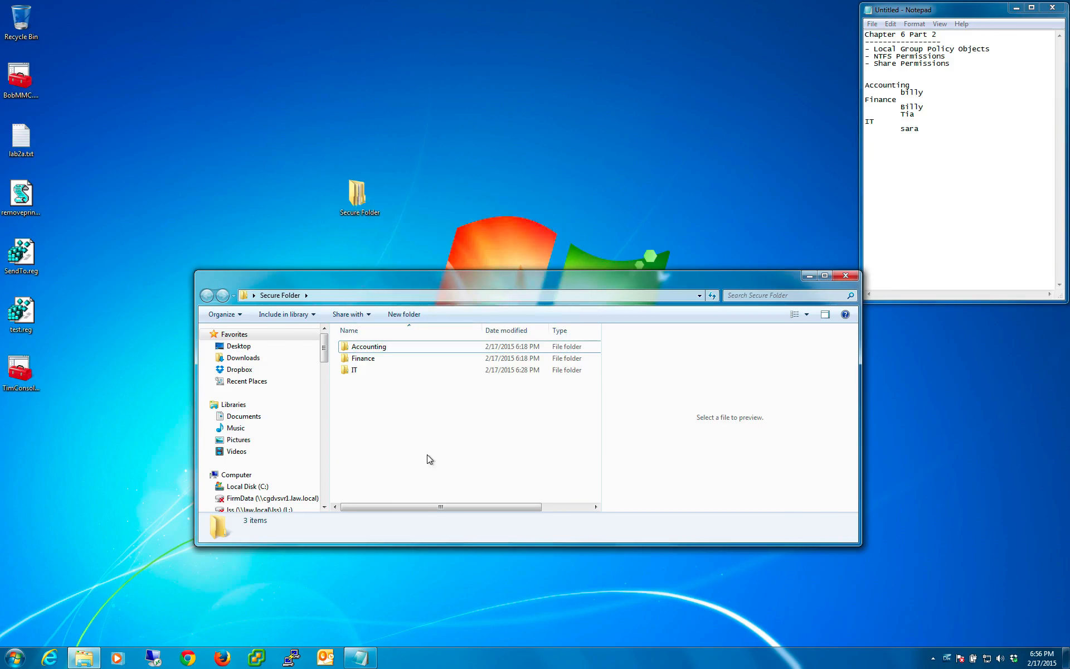
- Examine the groups and users listed in the Accounting subfolder's security properties, then cancel the dialog
click(357, 350)
right_click(358, 350)
click(399, 560)
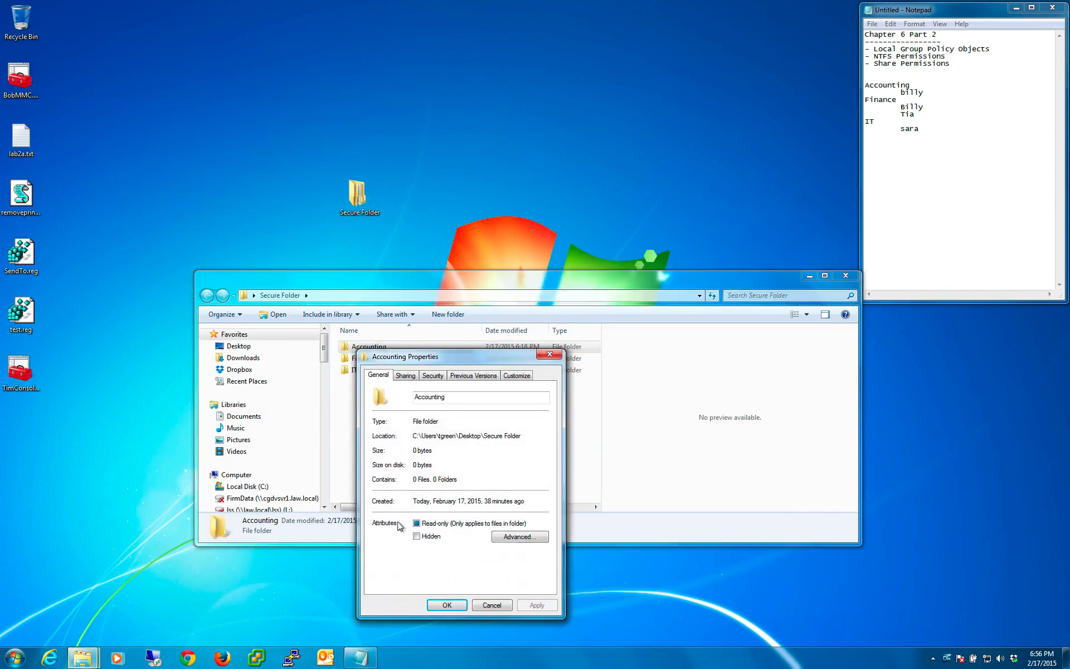
click(431, 377)
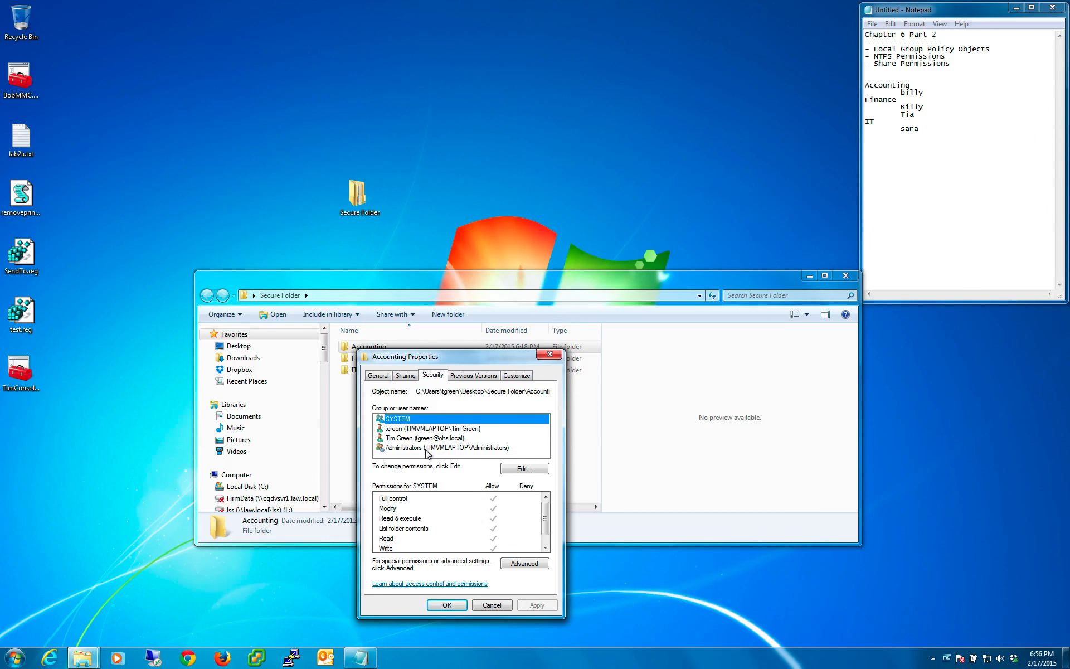
click(492, 605)
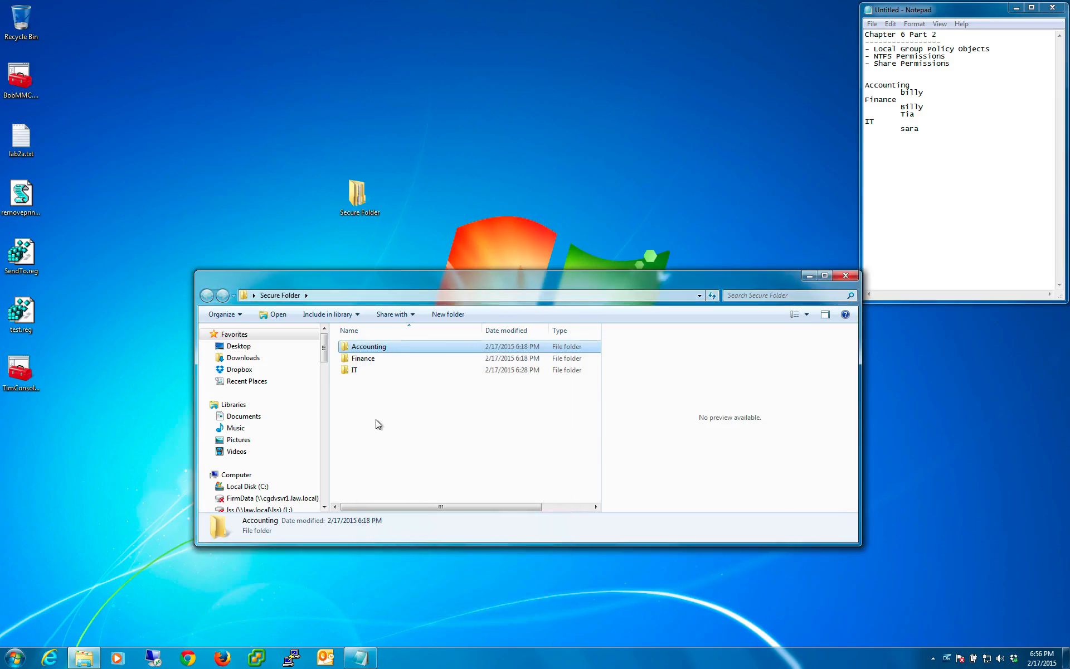
click(376, 423)
click(368, 357)
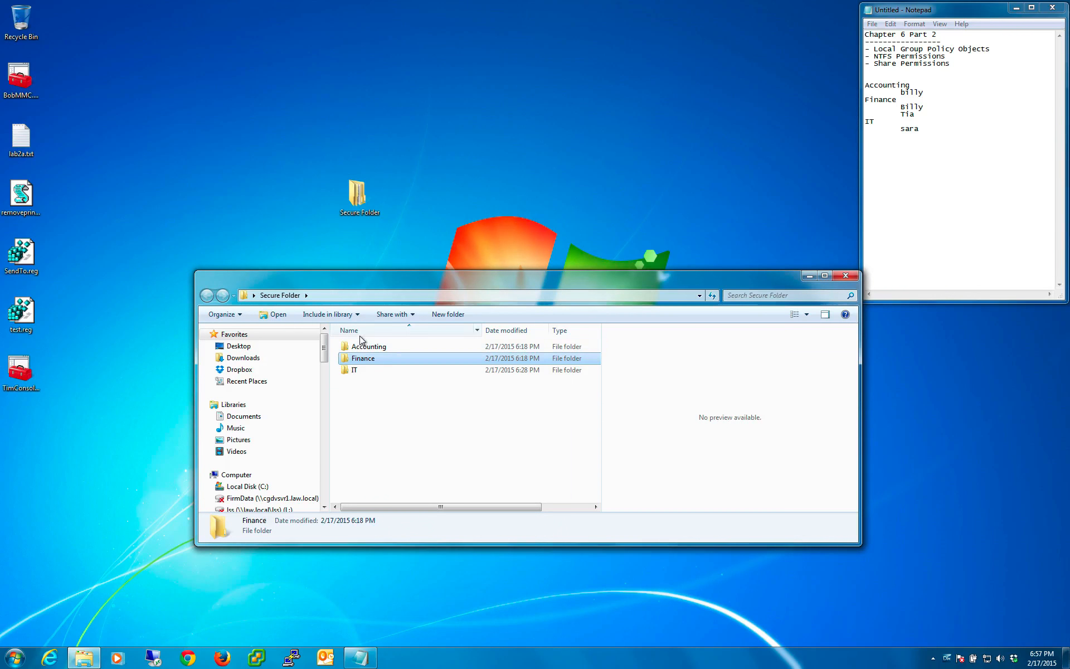
click(362, 349)
right_click(367, 351)
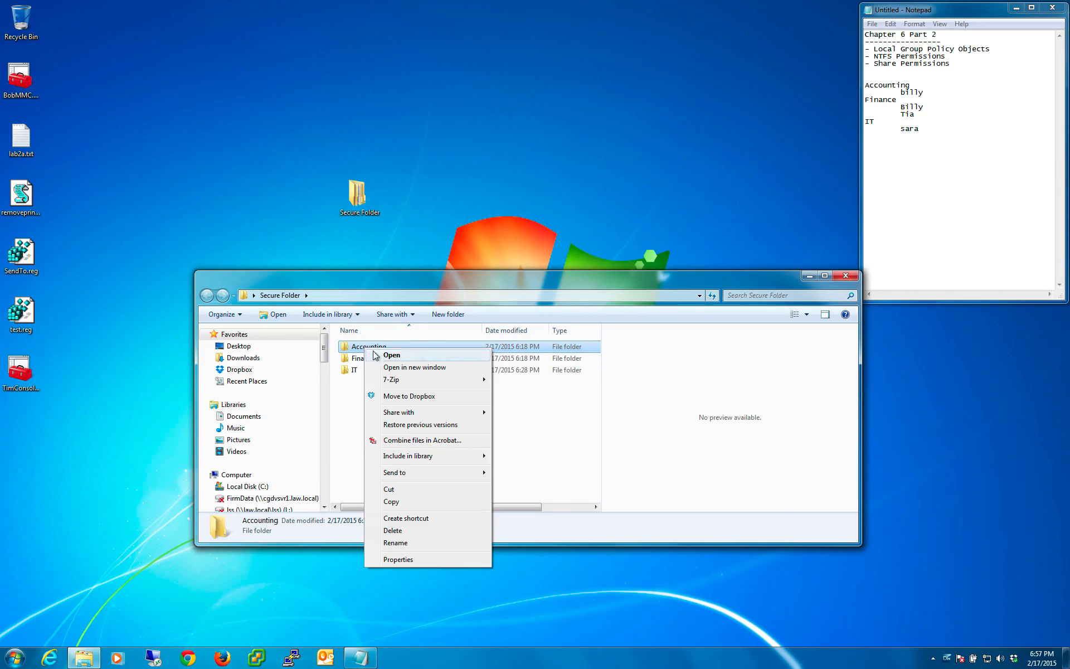
click(352, 392)
click(360, 350)
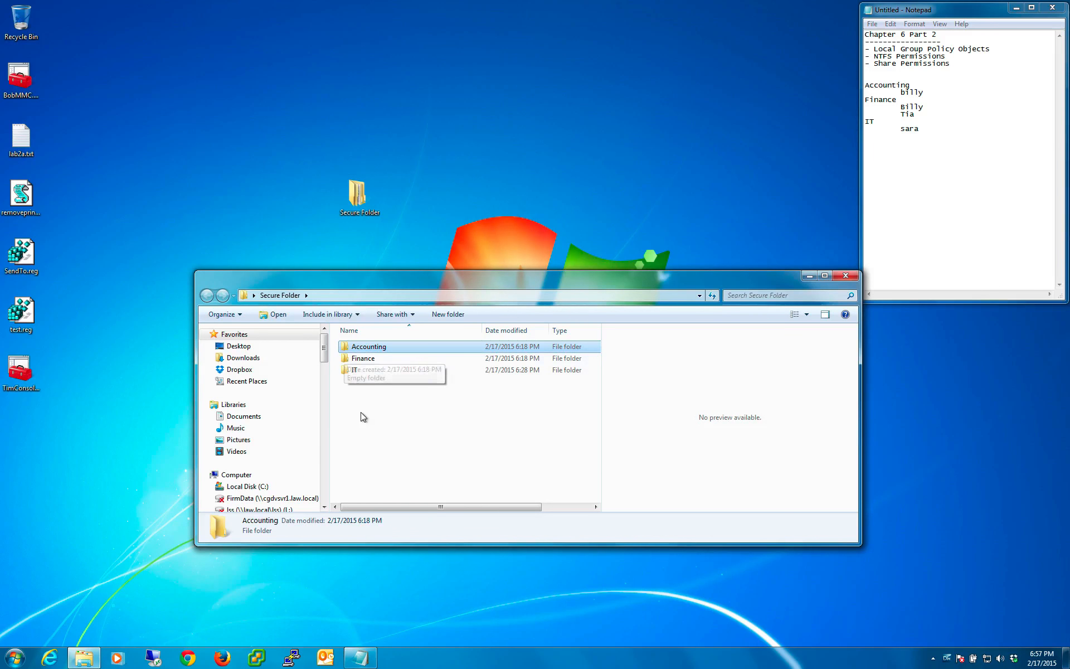
click(360, 413)
click(373, 362)
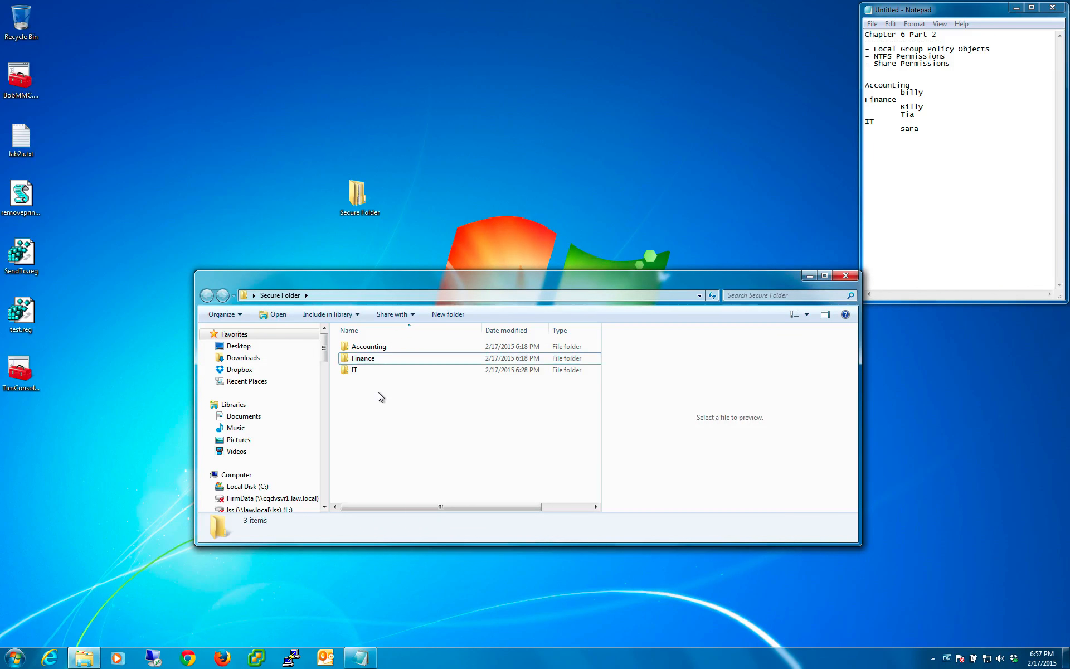
click(354, 372)
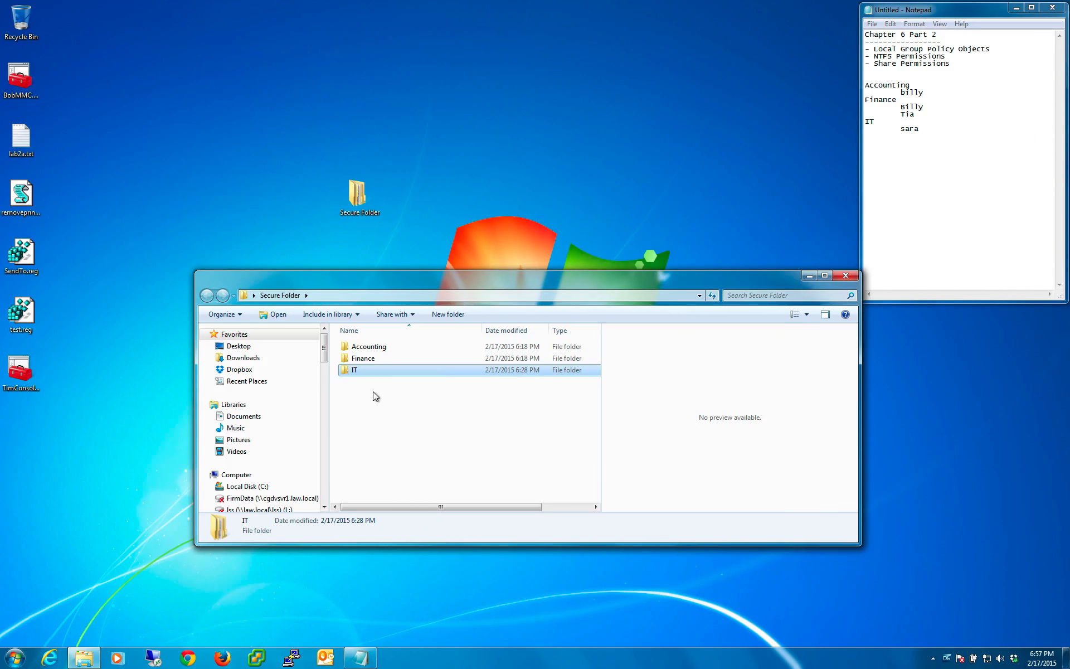
- Open the Accounting subfolder's security properties and bring up its group permissions for editing
click(359, 346)
right_click(360, 345)
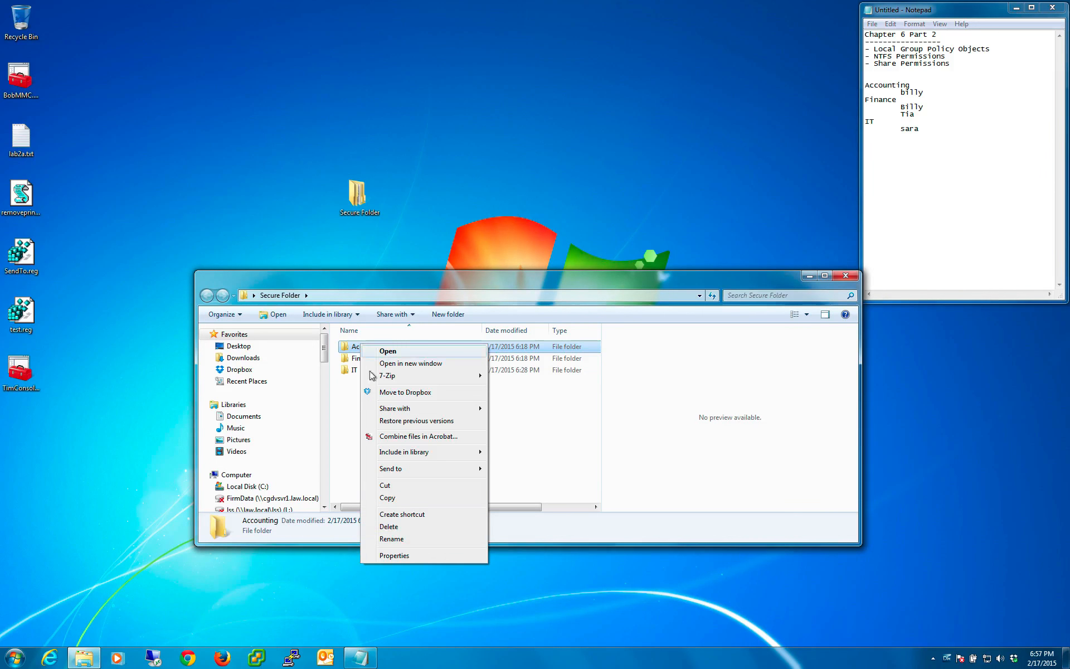
click(412, 553)
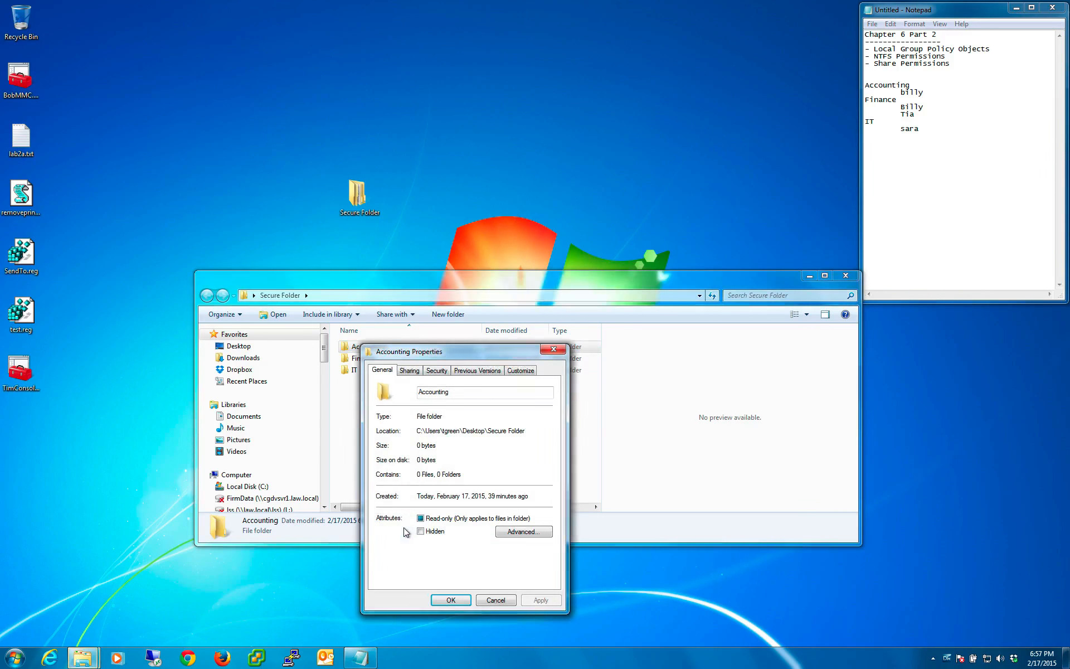
click(411, 370)
click(432, 370)
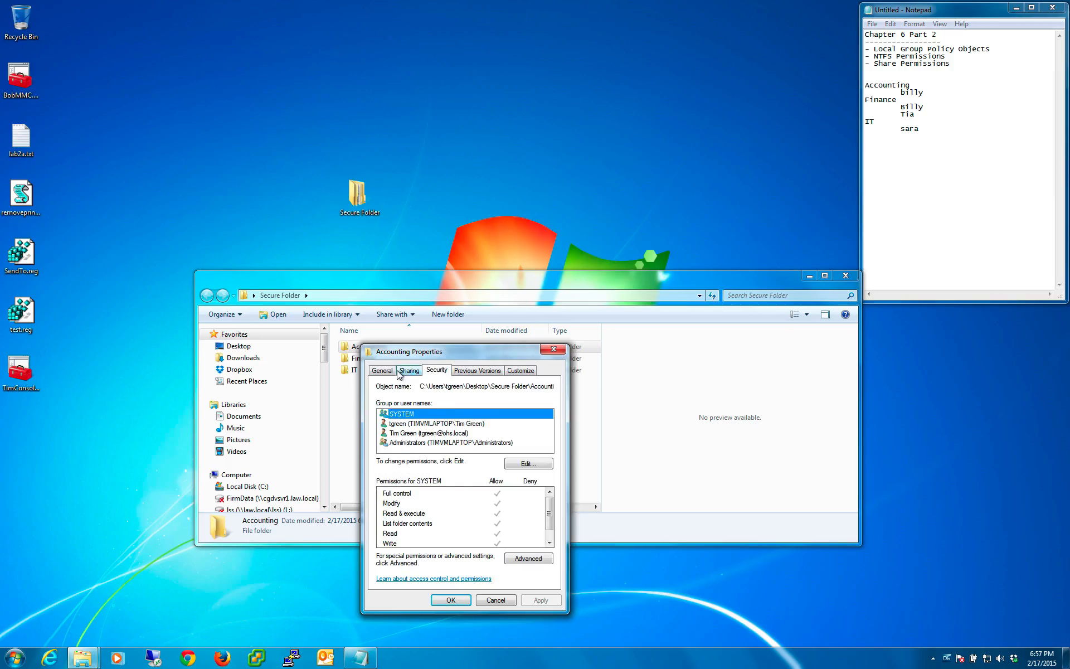
click(410, 371)
click(390, 370)
click(464, 371)
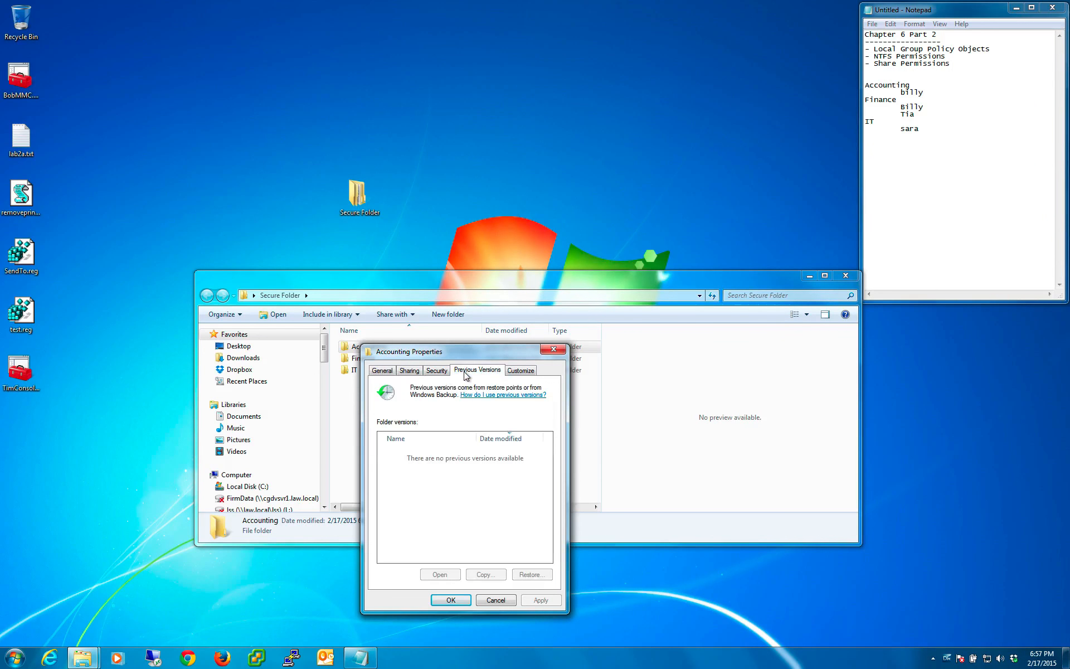
click(441, 371)
click(544, 466)
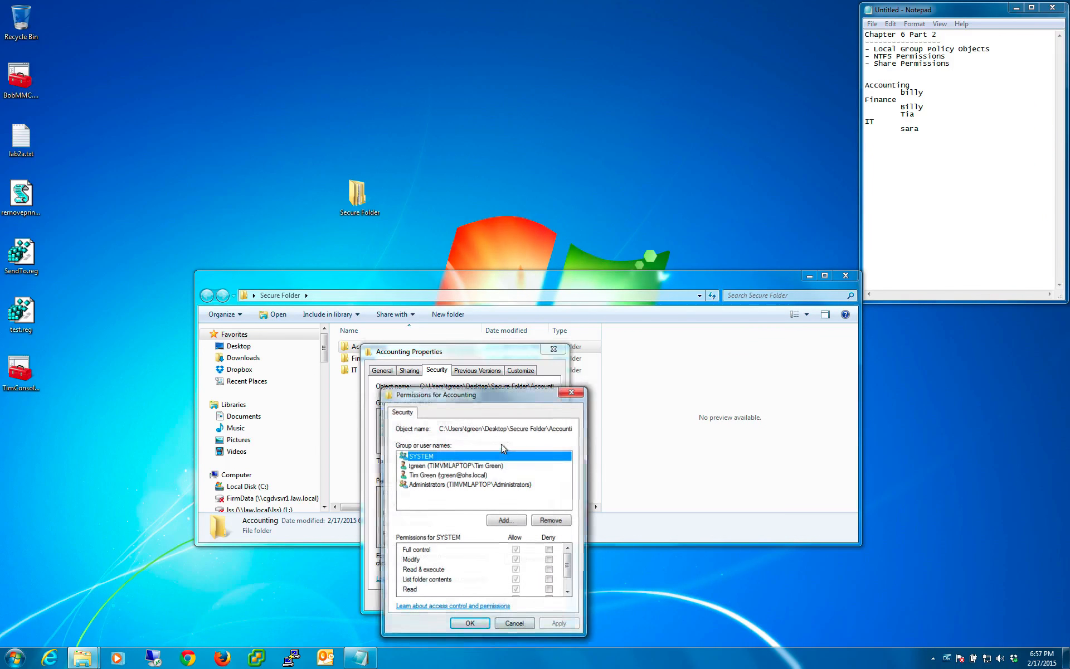
- Add the IT group from the local computer TIMVMLAPTOP to the Accounting subfolder's permissions
click(503, 520)
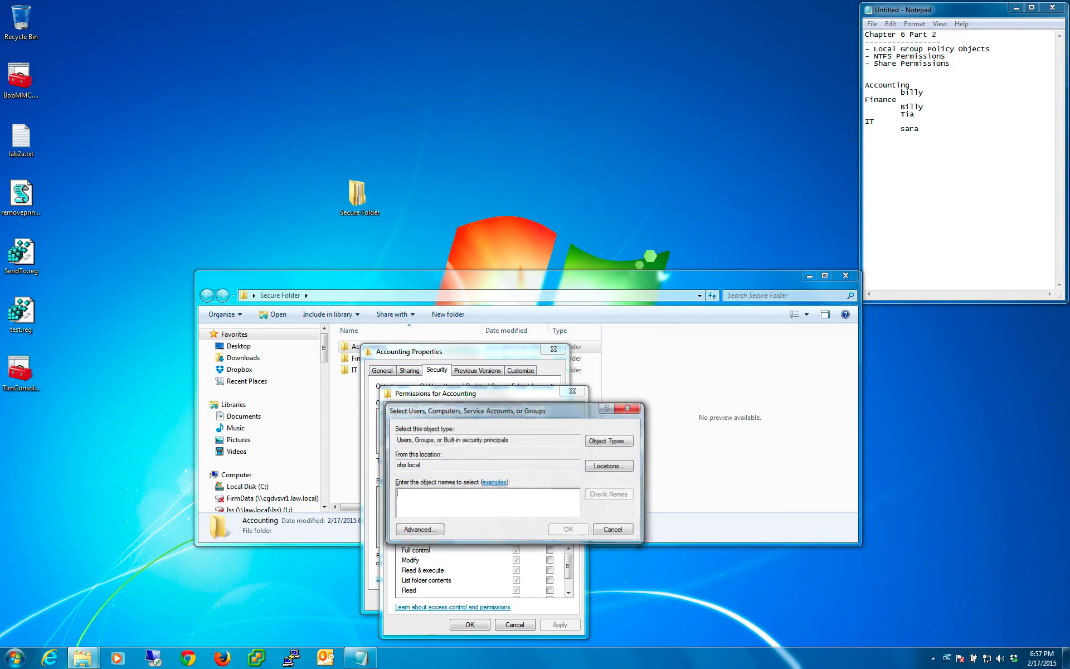
click(610, 466)
click(443, 472)
click(602, 566)
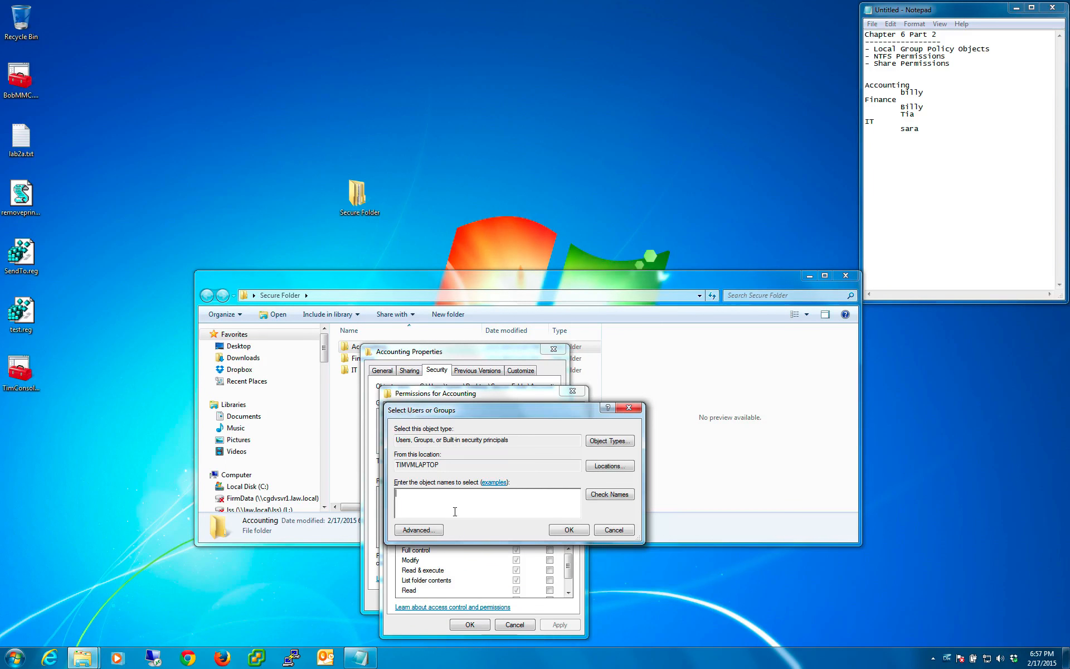
text(IT)
key(Return)
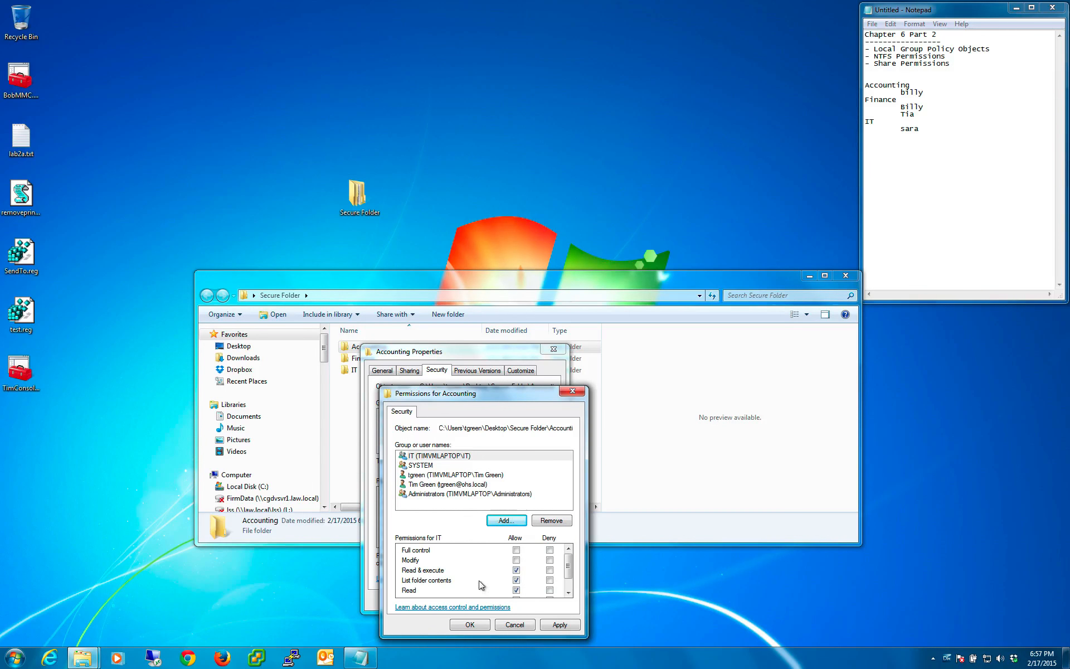
- Allow the IT group Full control of the Accounting subfolder, then apply and confirm the permissions
click(517, 550)
click(560, 625)
click(470, 625)
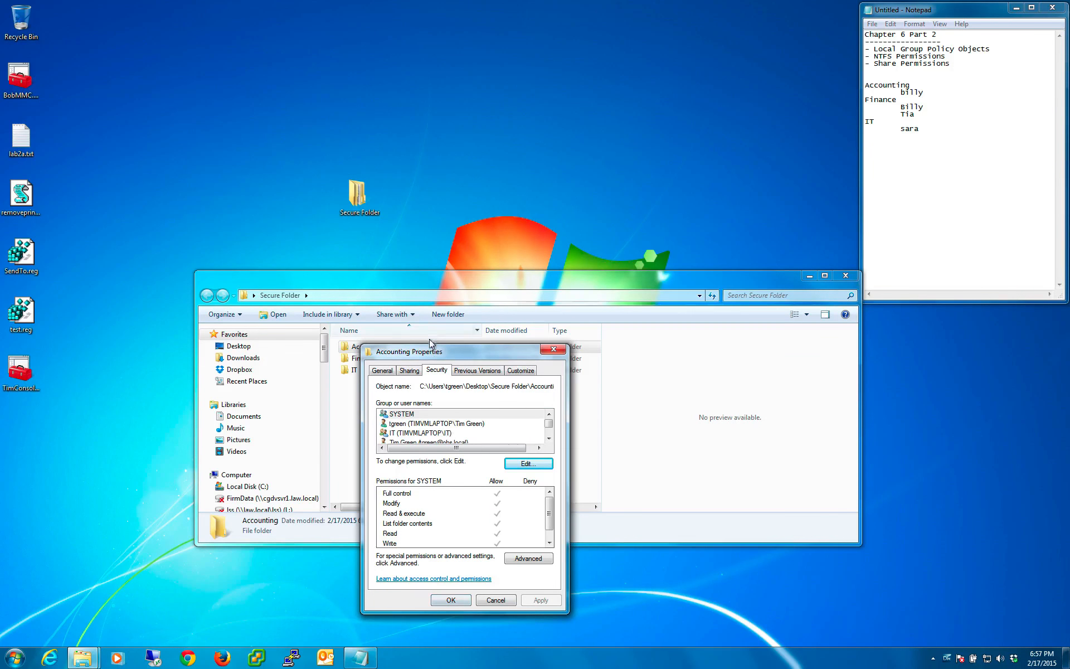
- Check the IT group's permissions on the Accounting subfolder, then edit the permissions and start adding another group
click(410, 434)
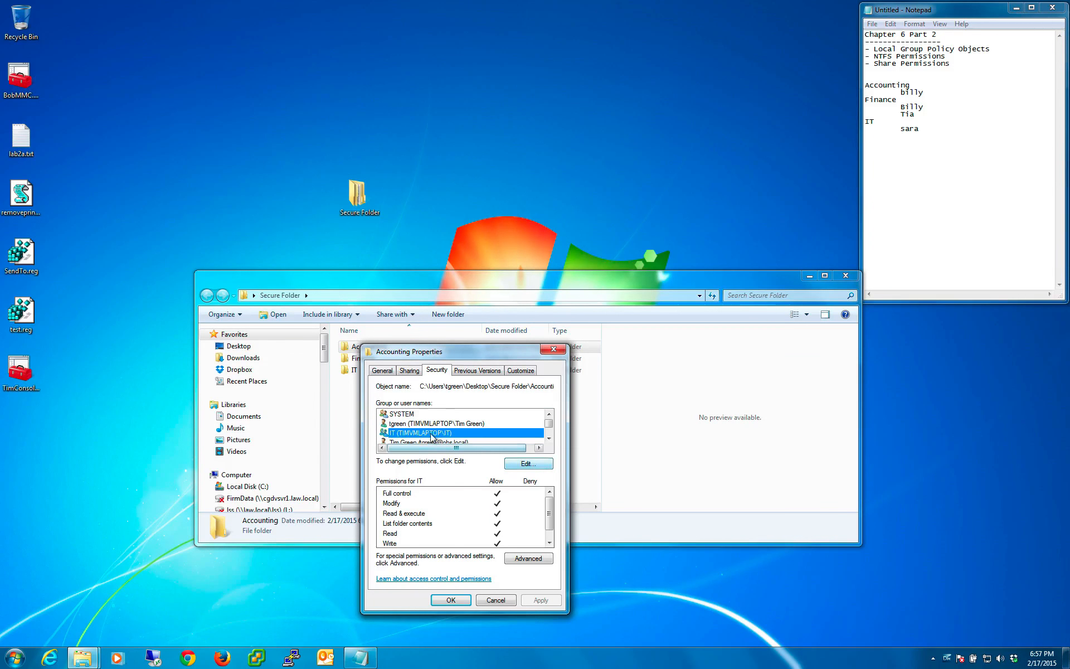
click(527, 465)
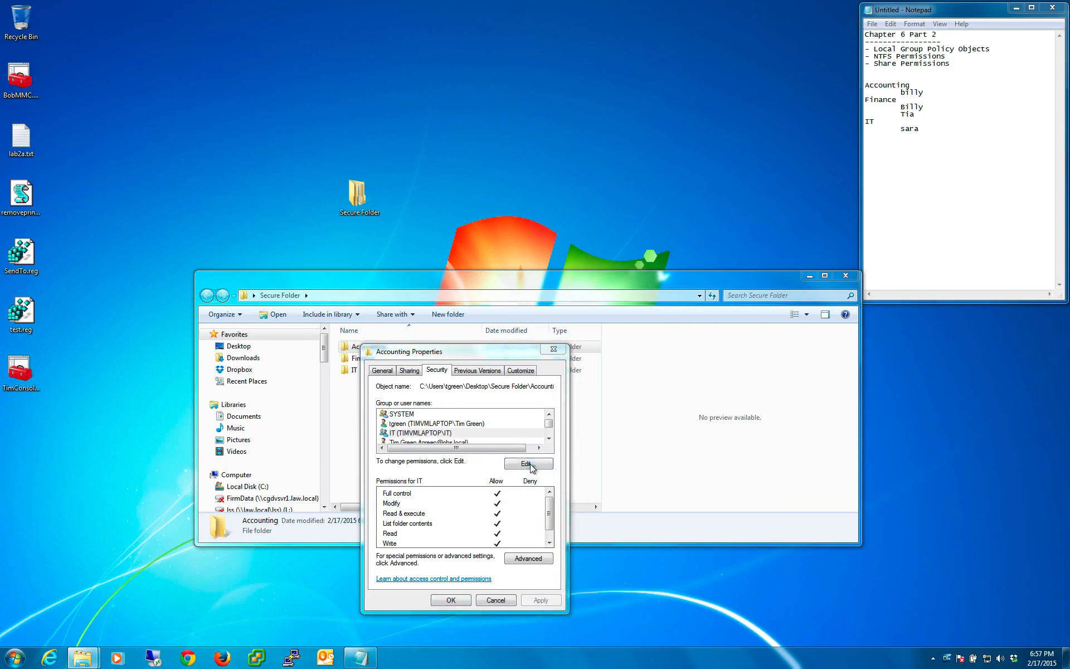
click(502, 519)
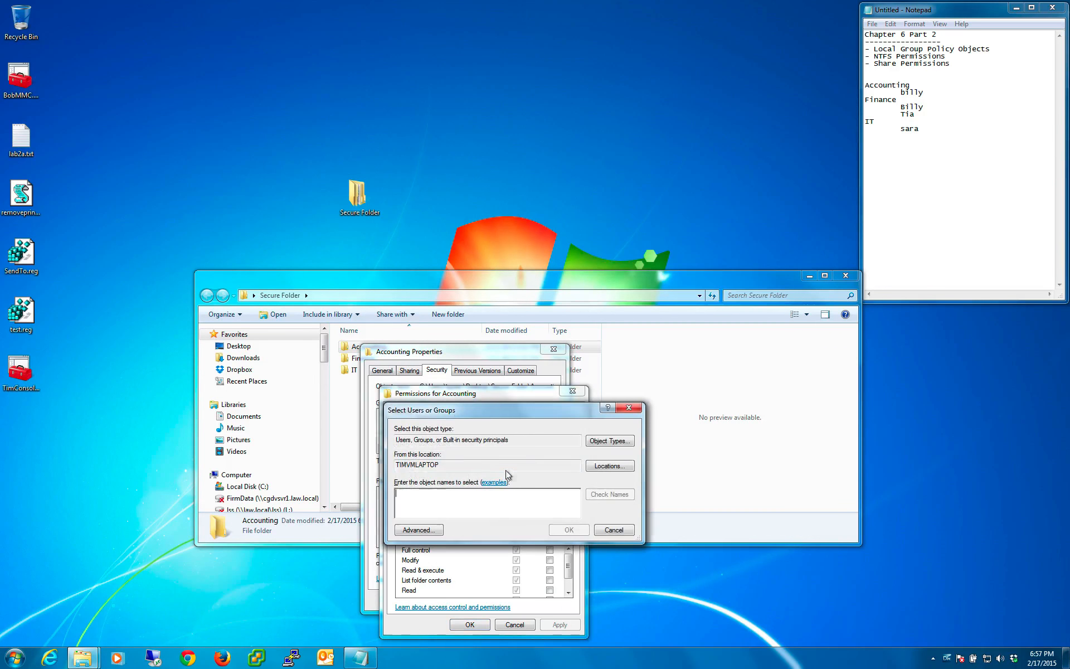
- Add the Accounting group from the local computer TIMVMLAPTOP to the Accounting subfolder's permissions
text(Acc)
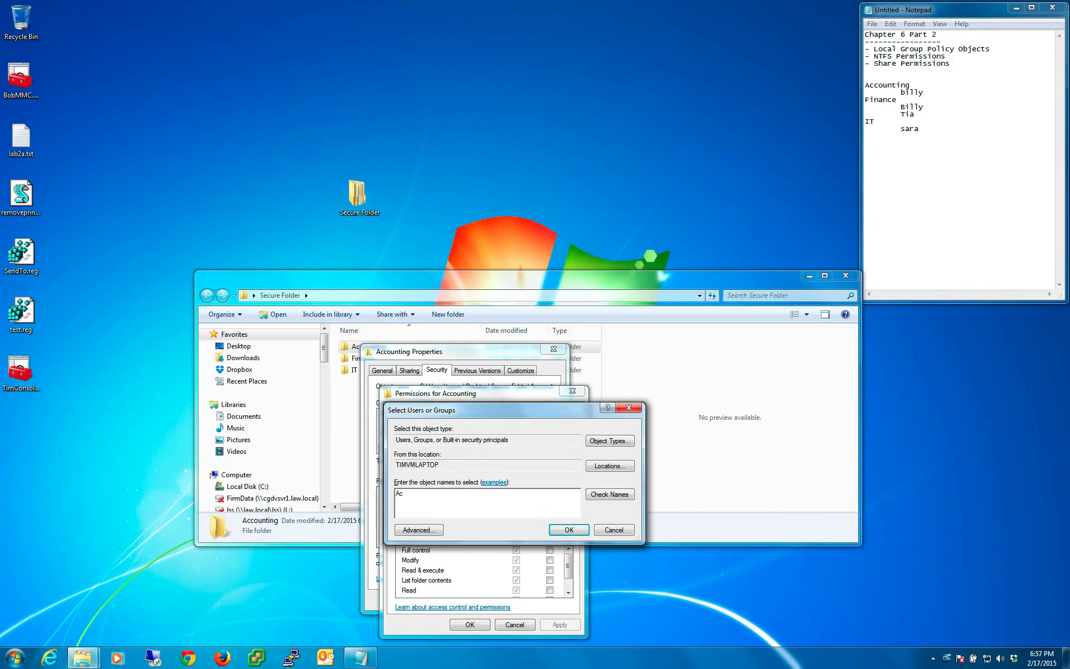
double_click(416, 494)
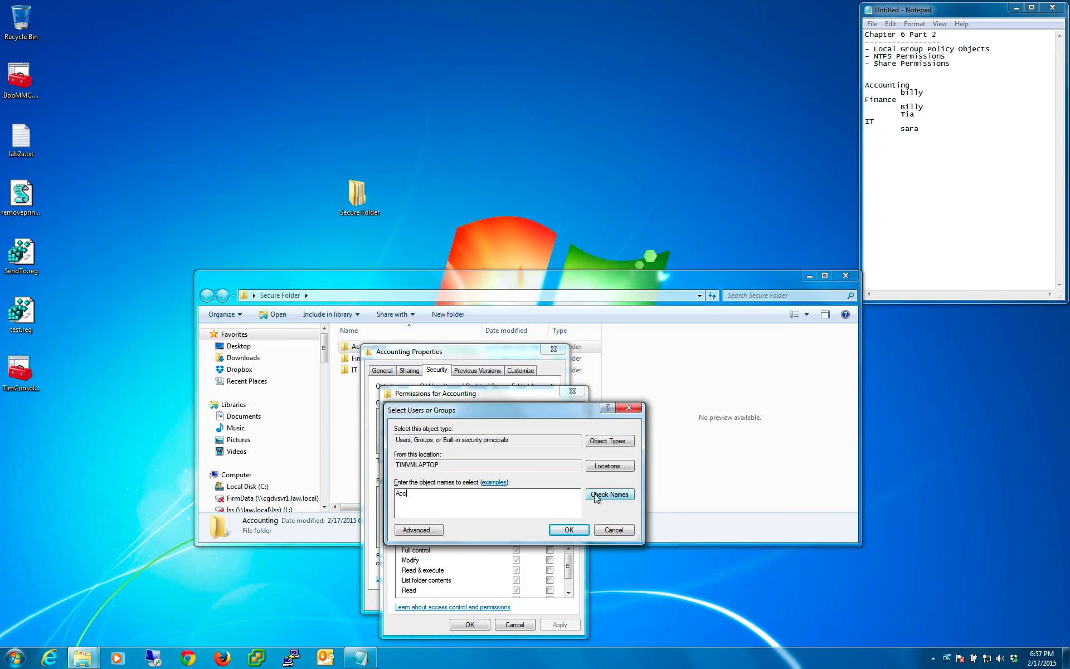
click(633, 498)
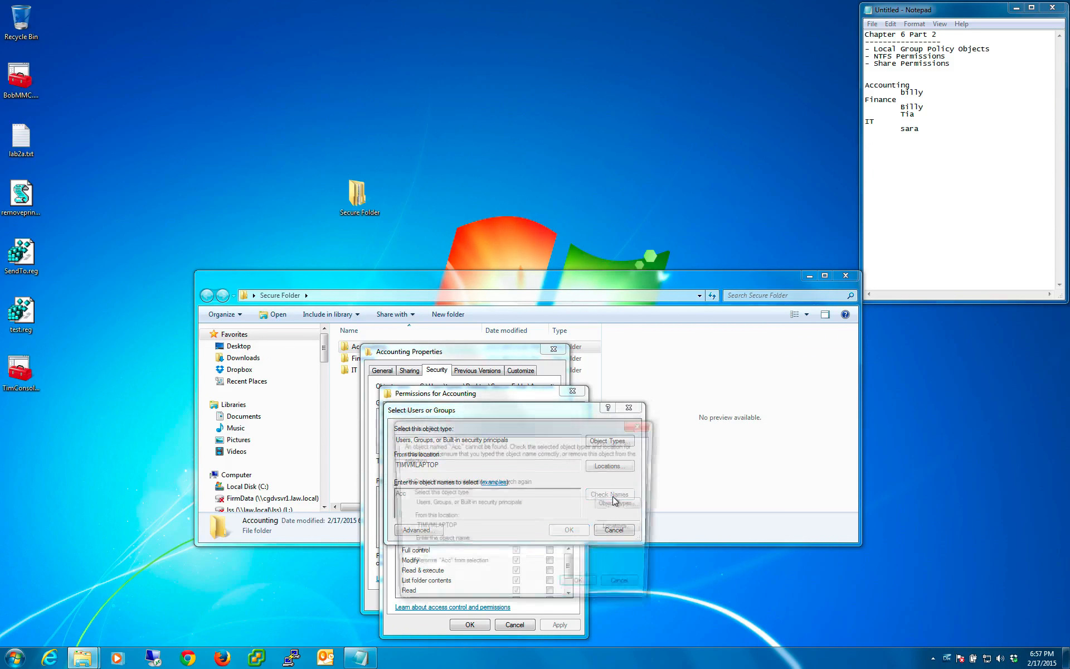
click(624, 589)
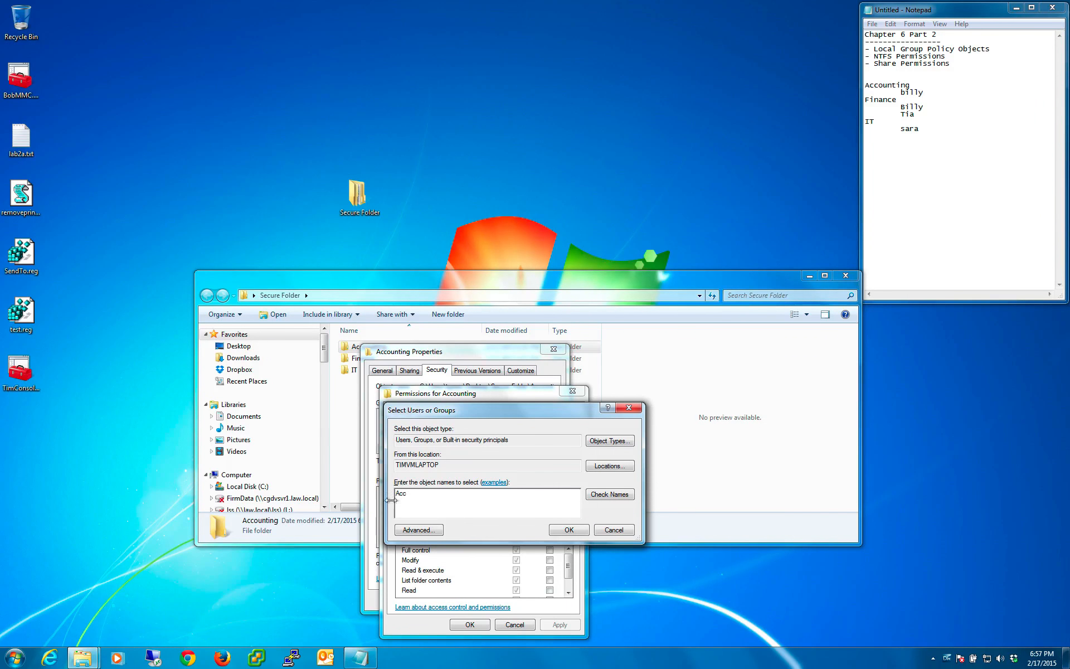
text(ou)
click(604, 497)
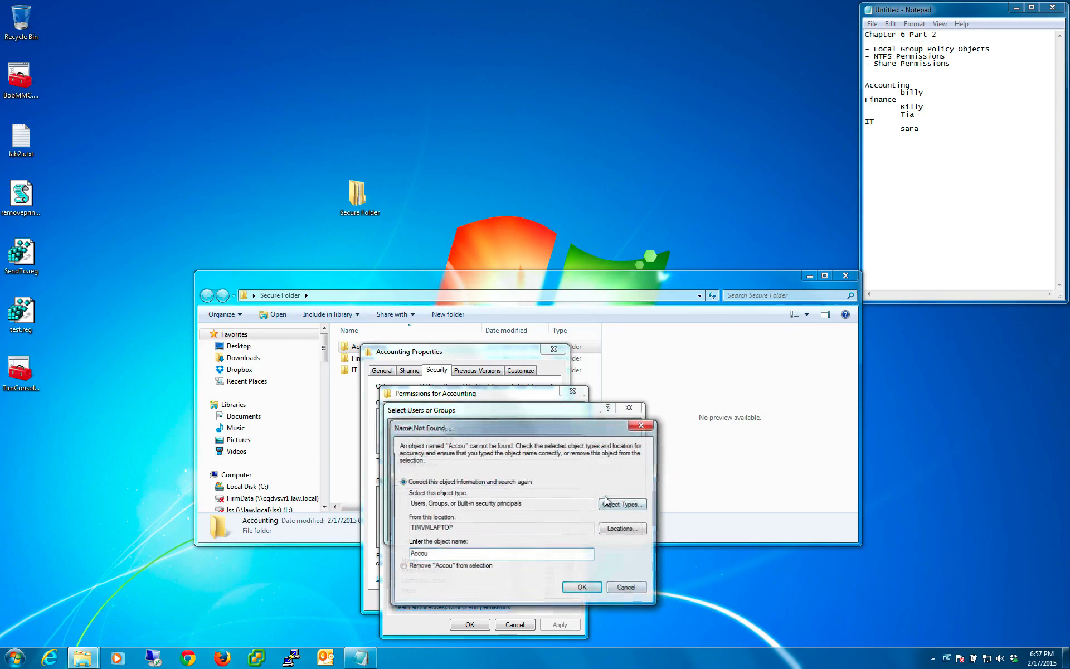
click(638, 586)
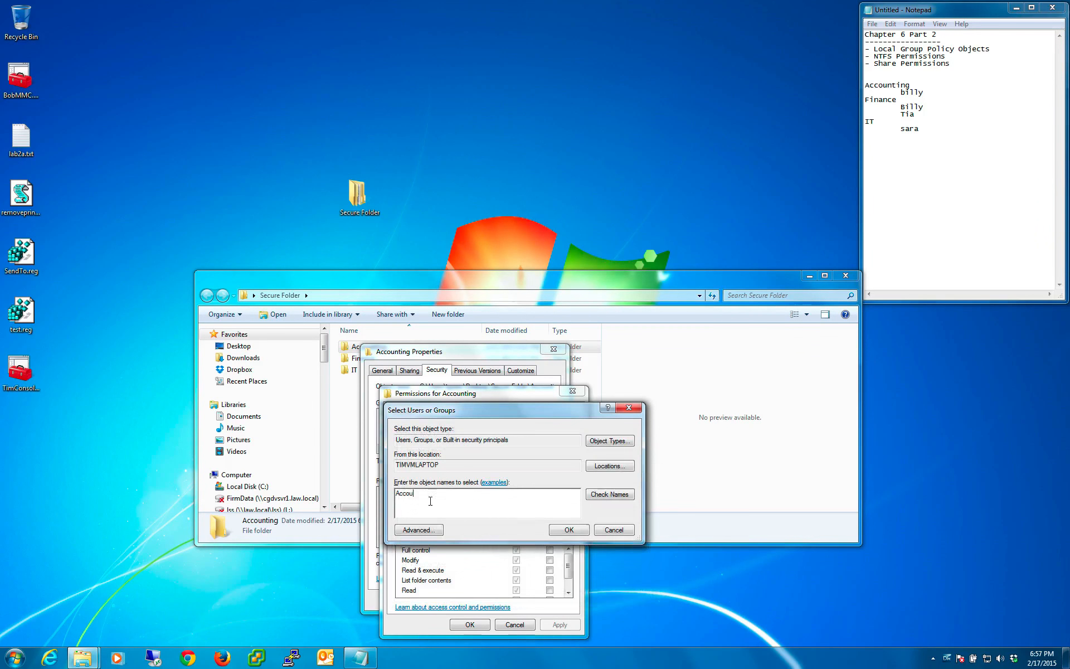
text(nting)
click(613, 495)
click(568, 529)
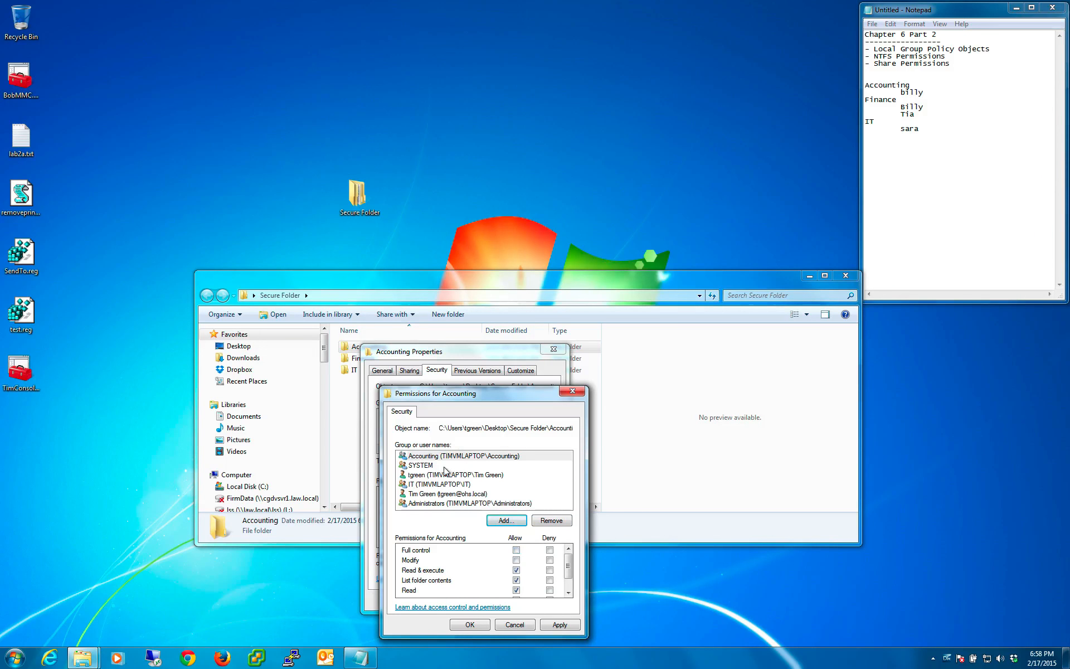
- Review the IT group's entry on the Accounting subfolder, then confirm the permissions and close the folder's properties
click(430, 479)
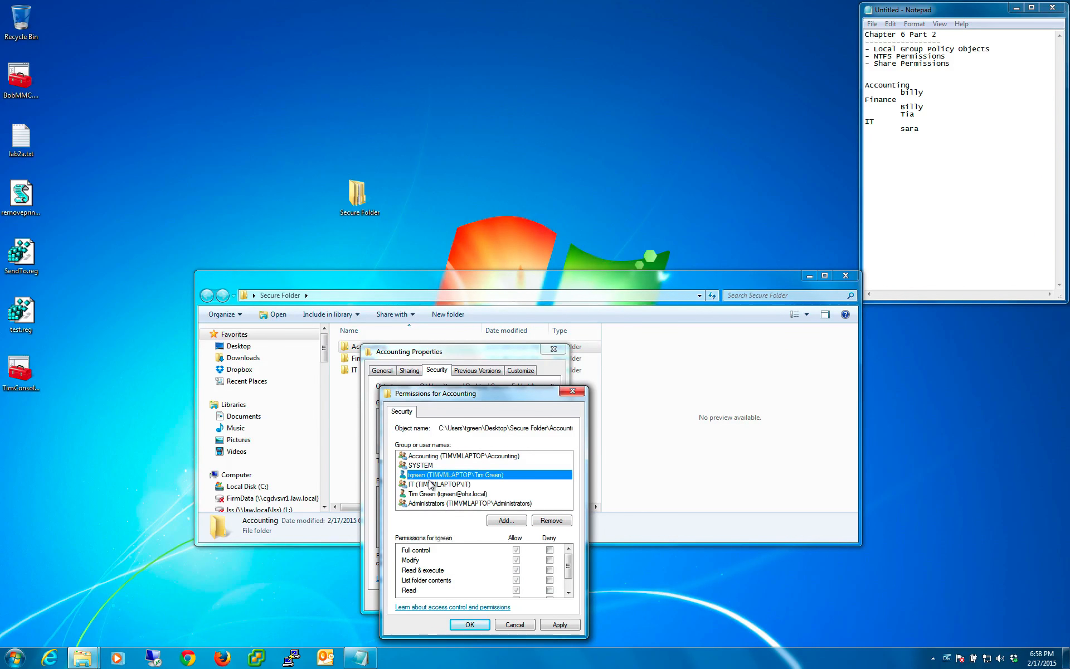
click(431, 484)
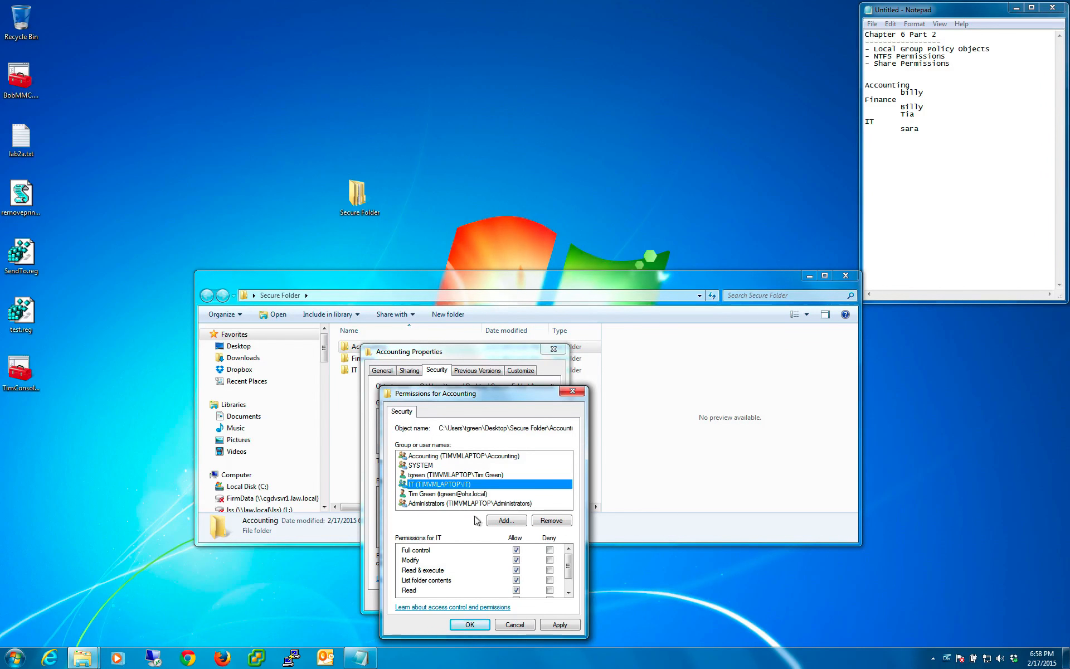
click(470, 624)
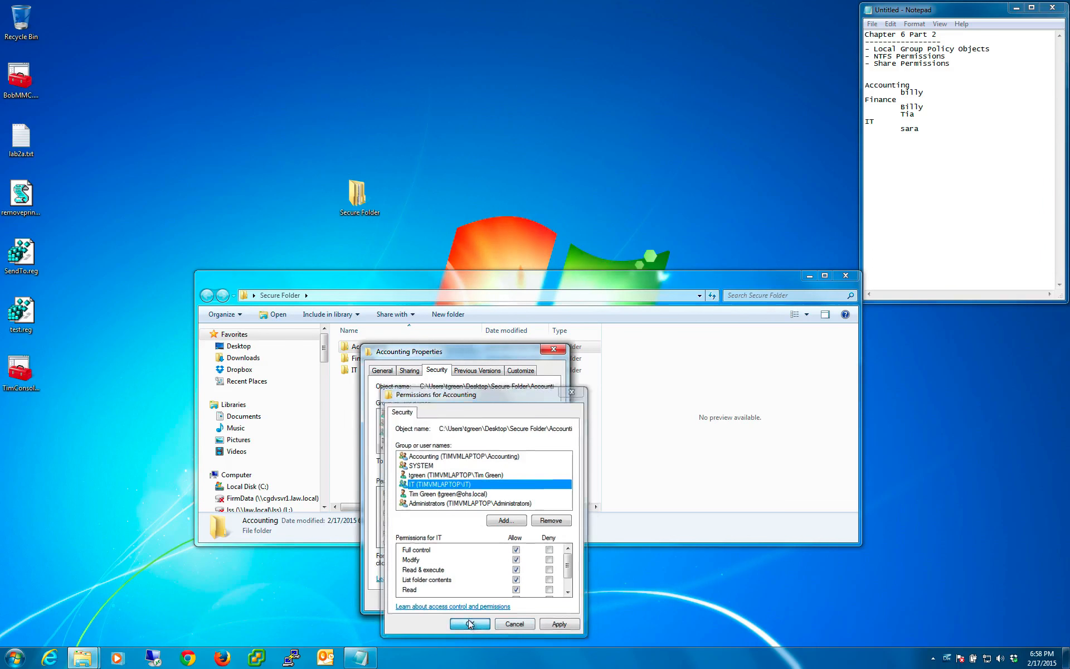
click(453, 602)
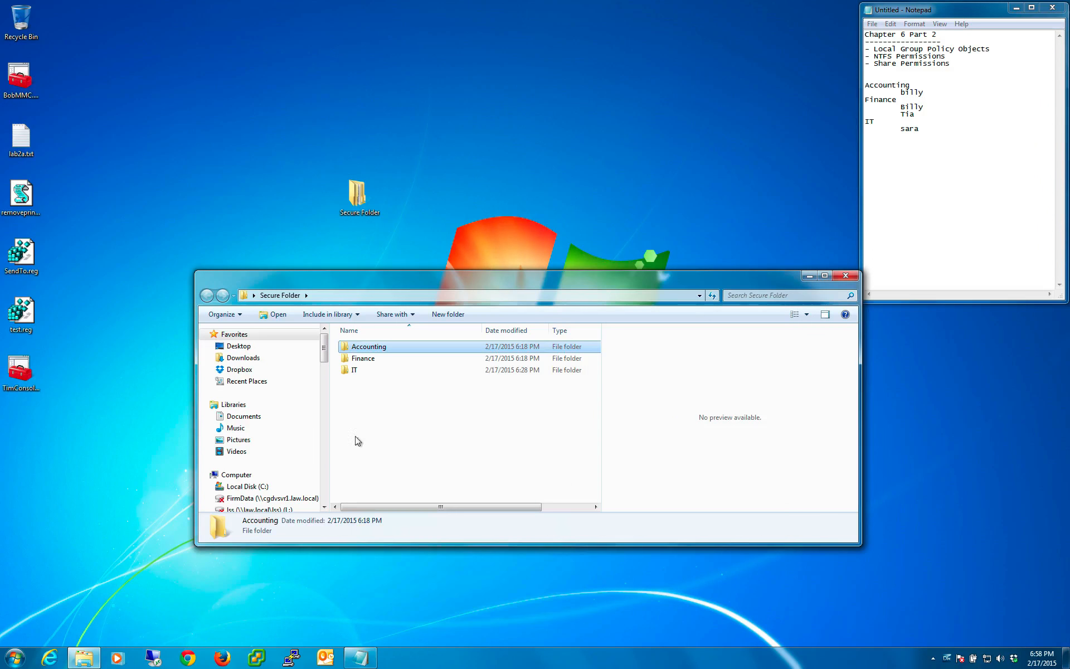
- Open the IT subfolder's security properties and bring up its group permissions for editing
right_click(358, 372)
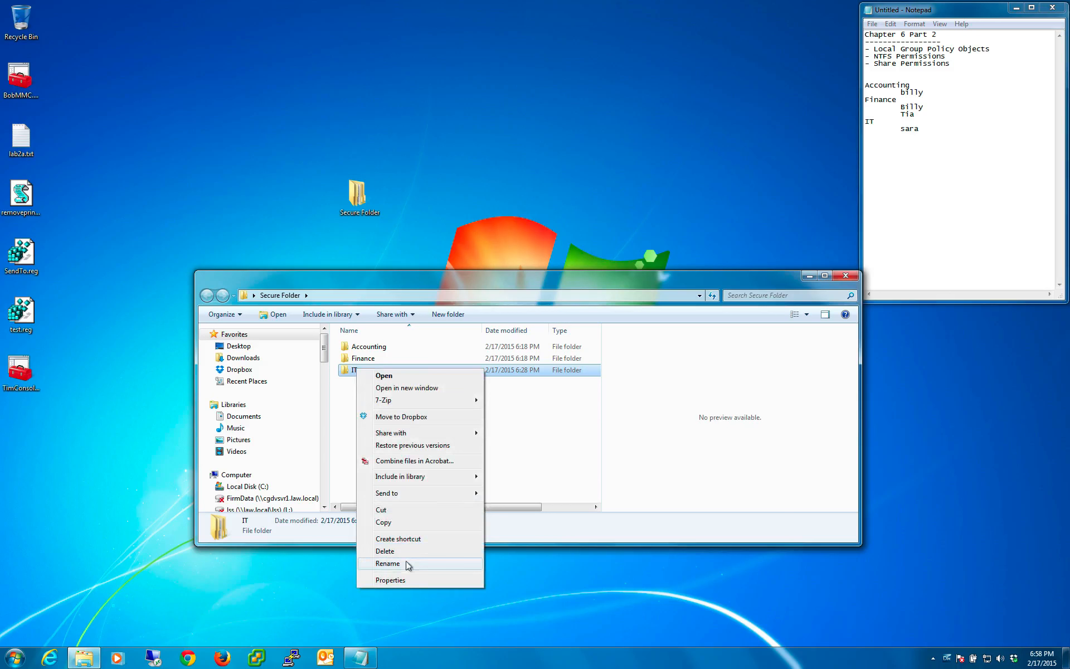
click(406, 578)
click(437, 396)
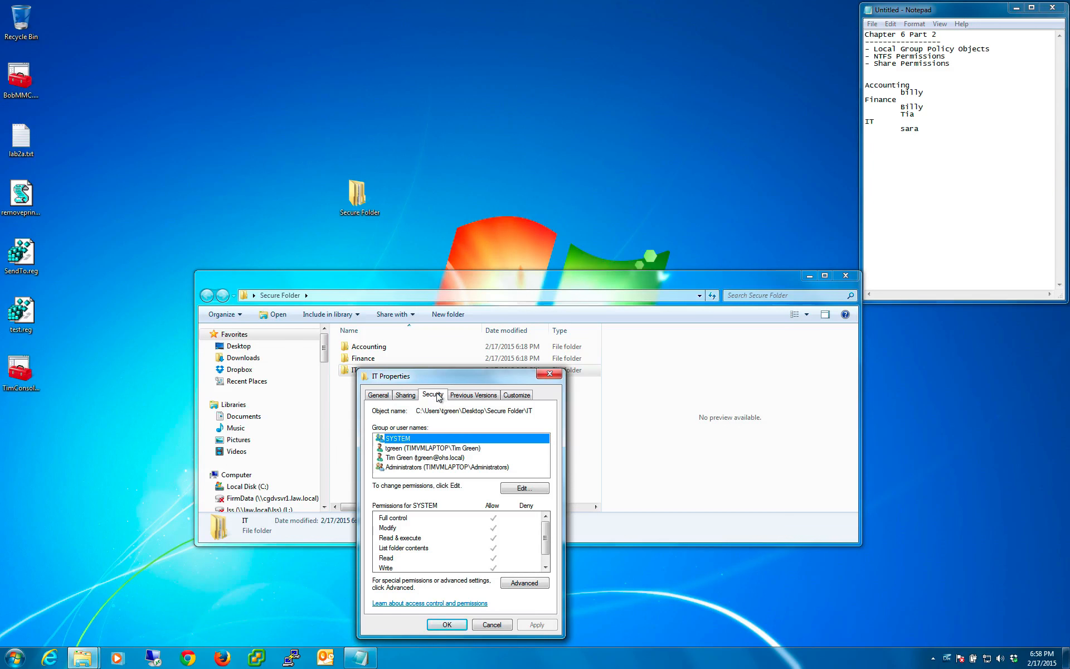
click(523, 489)
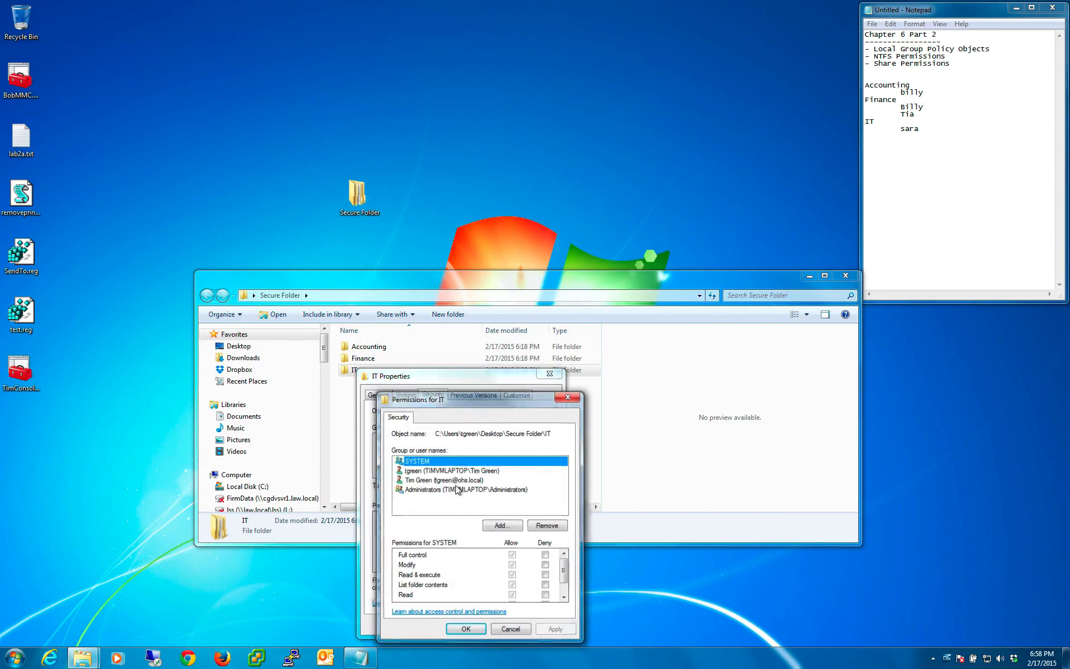
- Add the IT group from the local computer TIMVMLAPTOP to the IT subfolder with its default permissions, and confirm
click(500, 524)
text(IT)
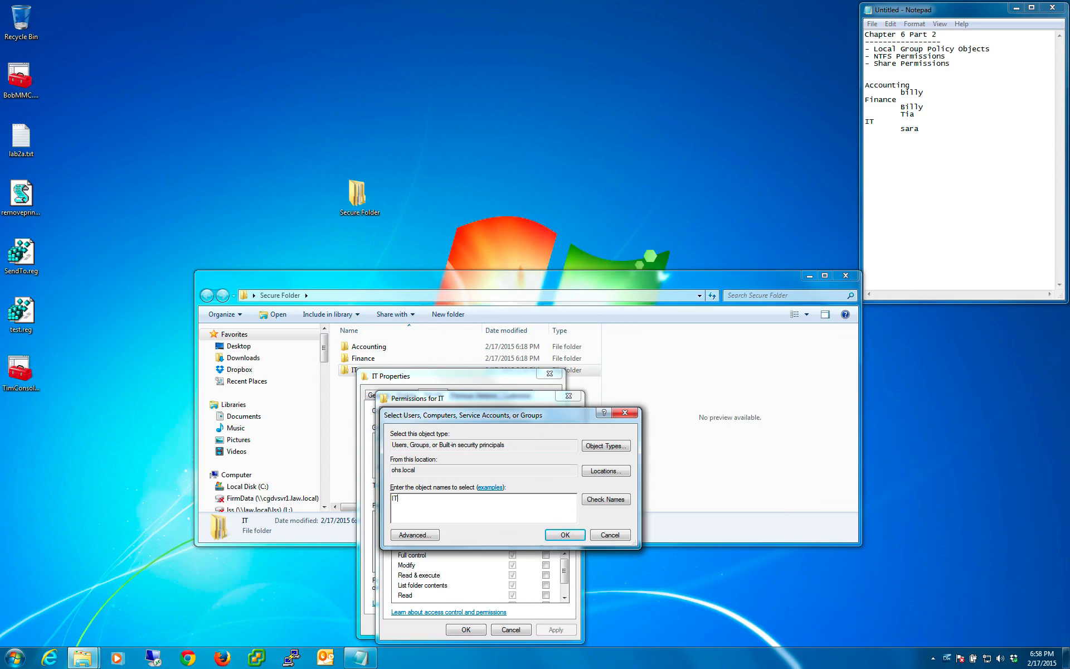
click(578, 534)
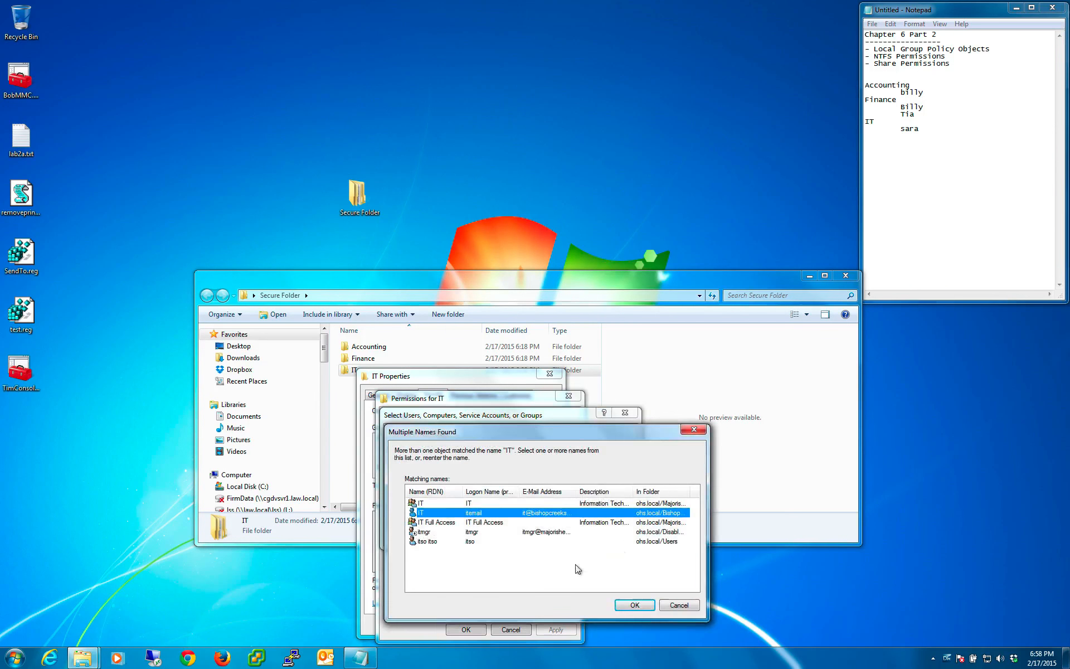
click(437, 503)
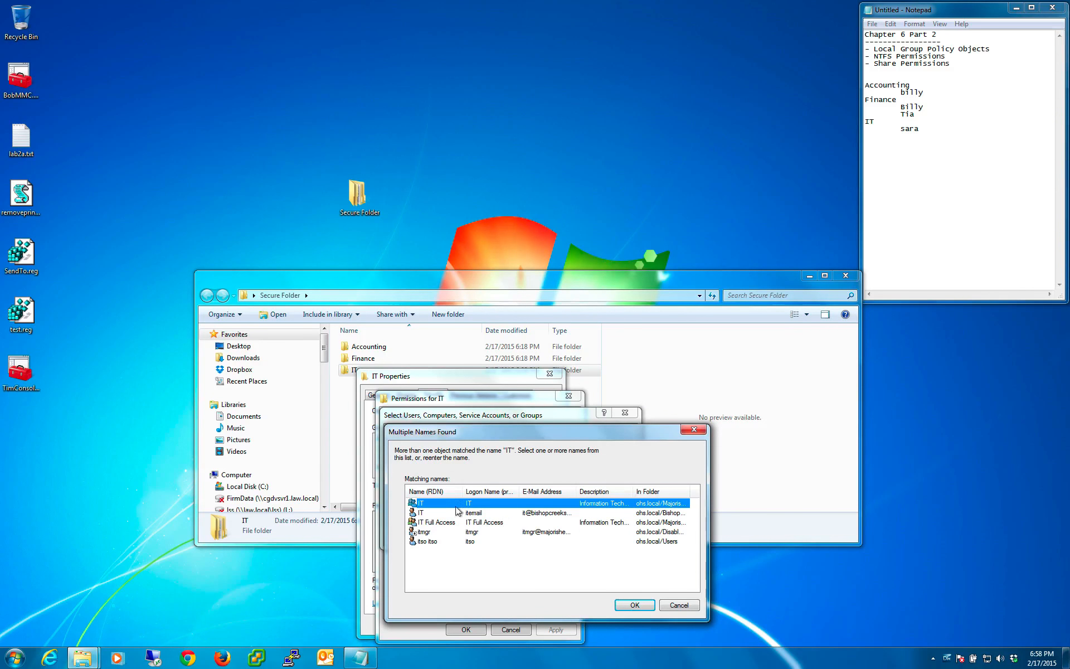
click(680, 607)
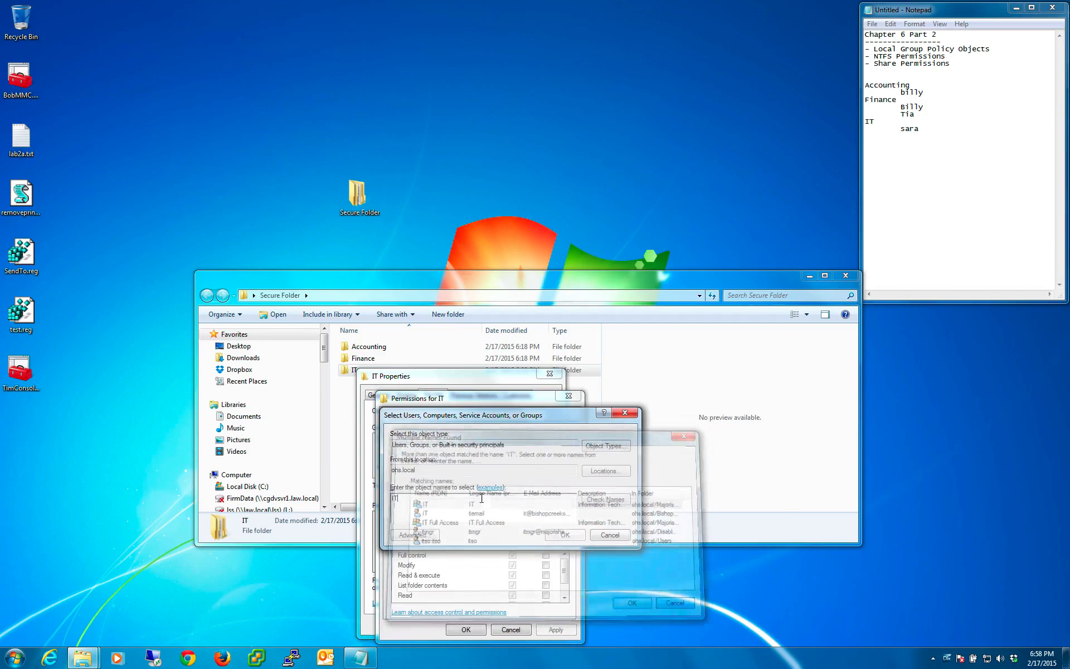
click(605, 472)
click(451, 479)
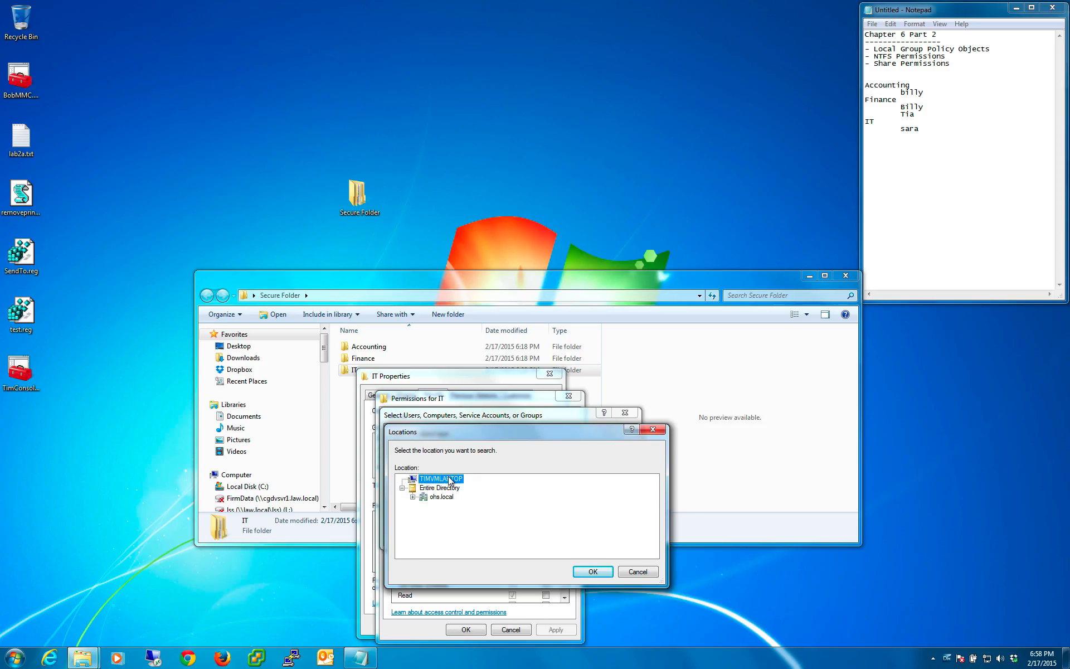
click(592, 571)
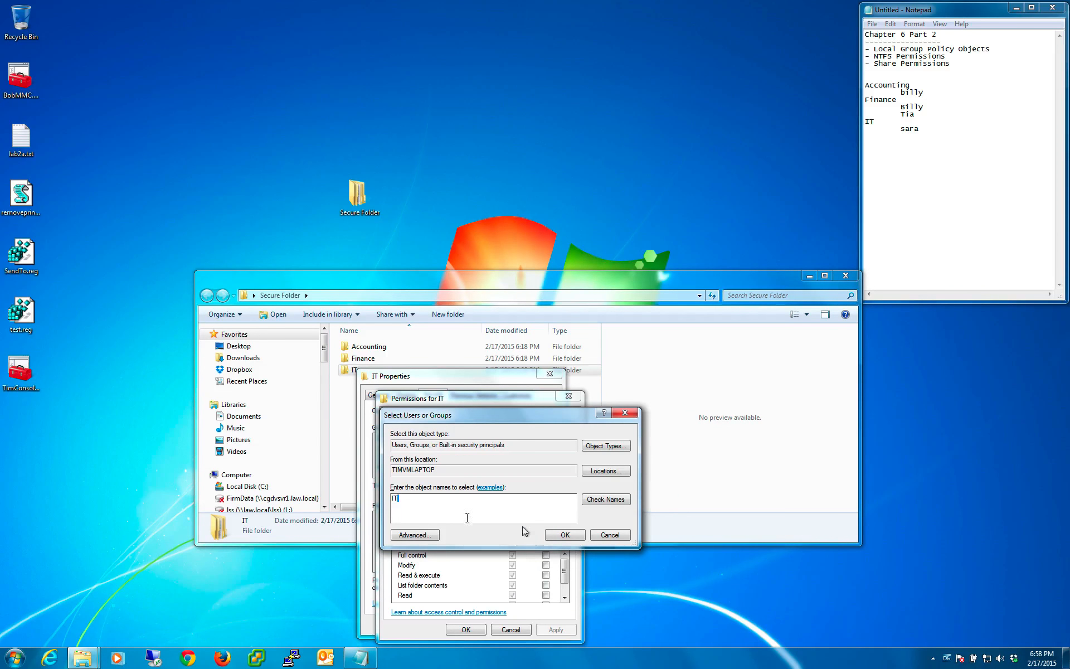
click(565, 535)
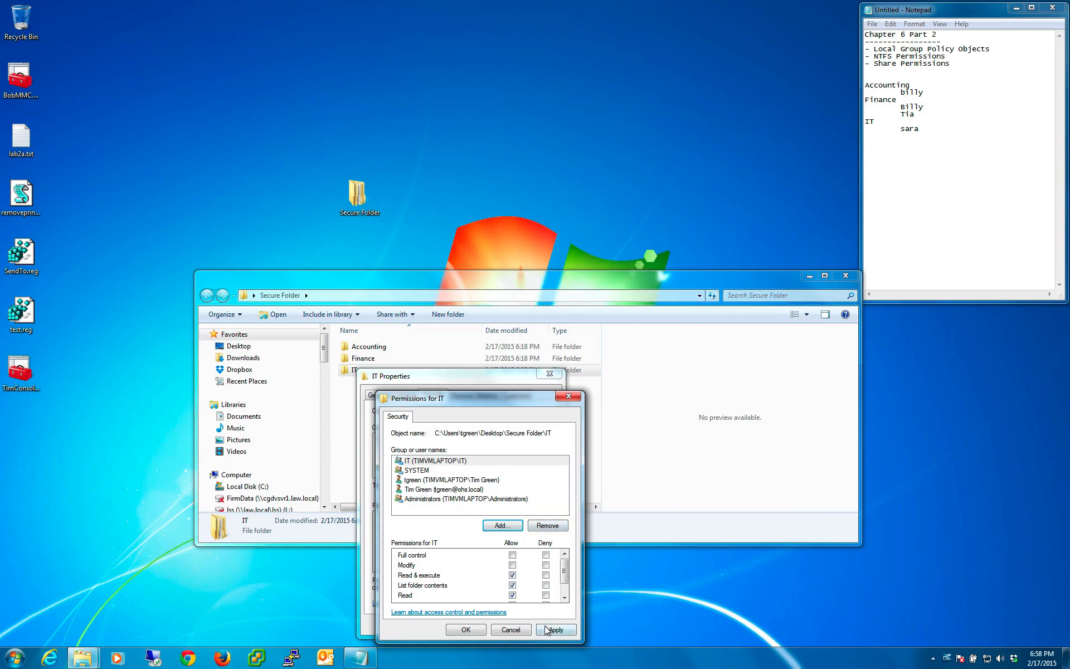
click(466, 629)
click(454, 629)
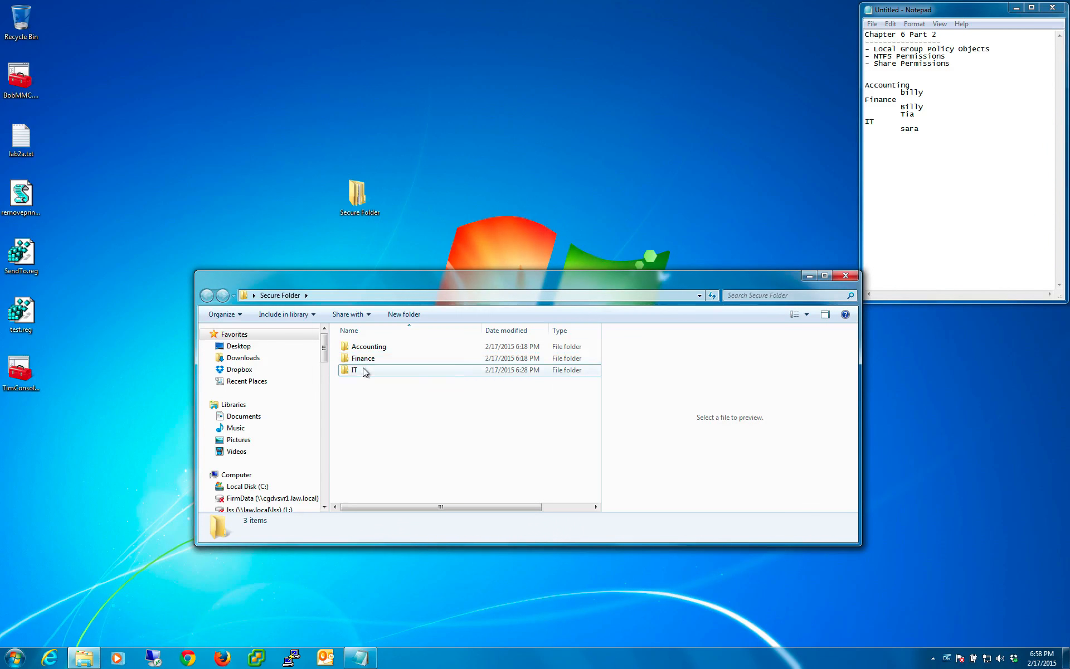
click(363, 368)
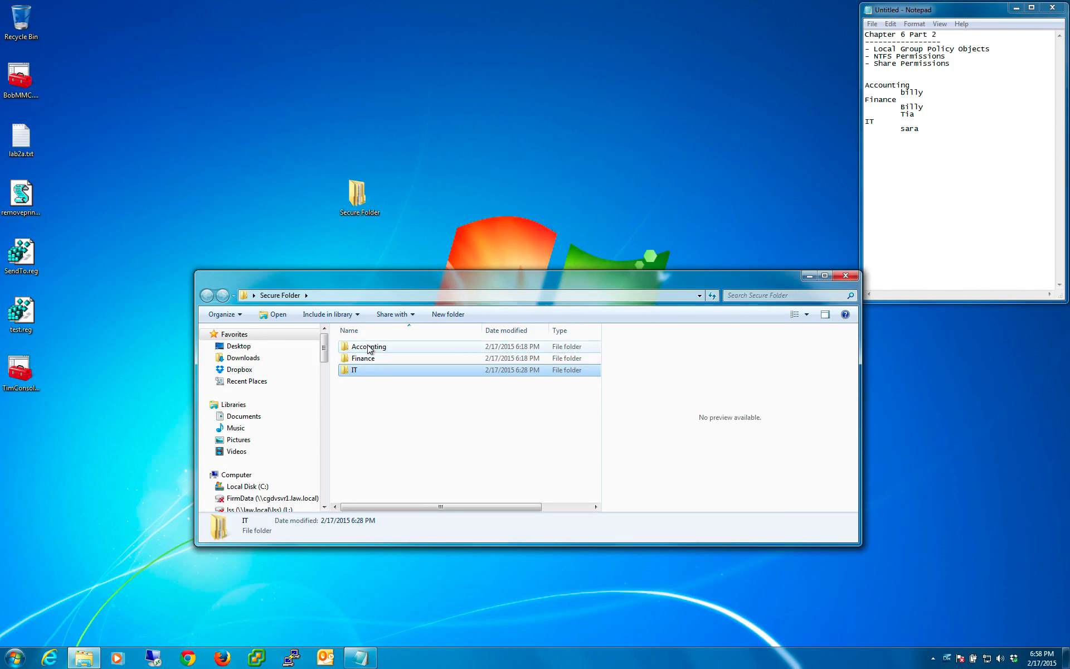
click(369, 348)
click(389, 407)
- Reopen the IT subfolder's security properties and bring its group permissions up for editing
click(358, 370)
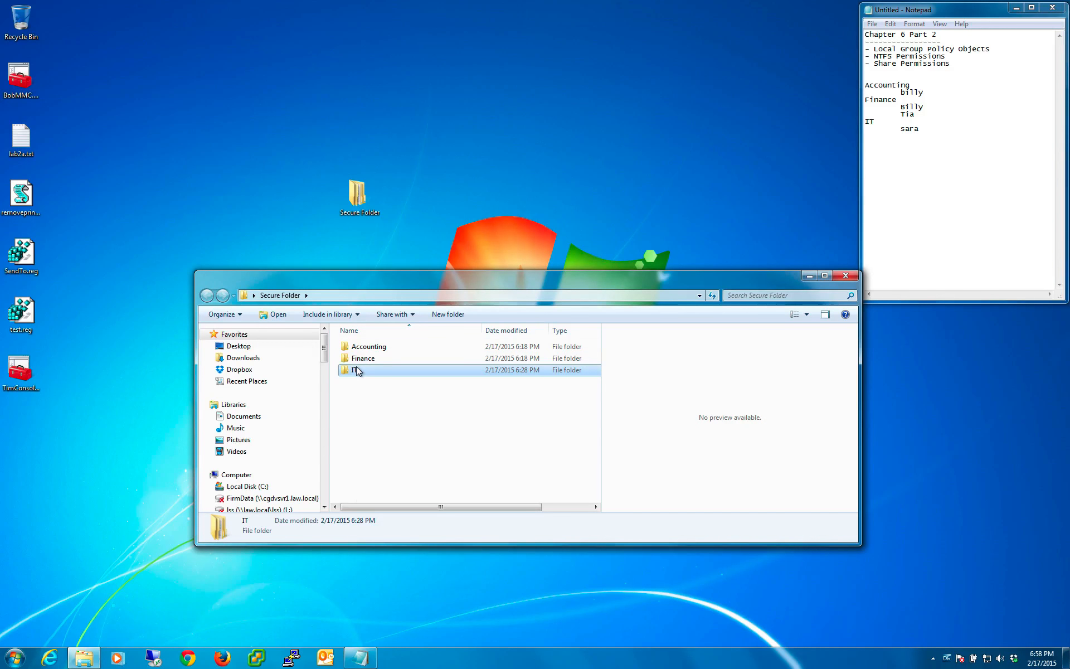
right_click(356, 368)
click(399, 576)
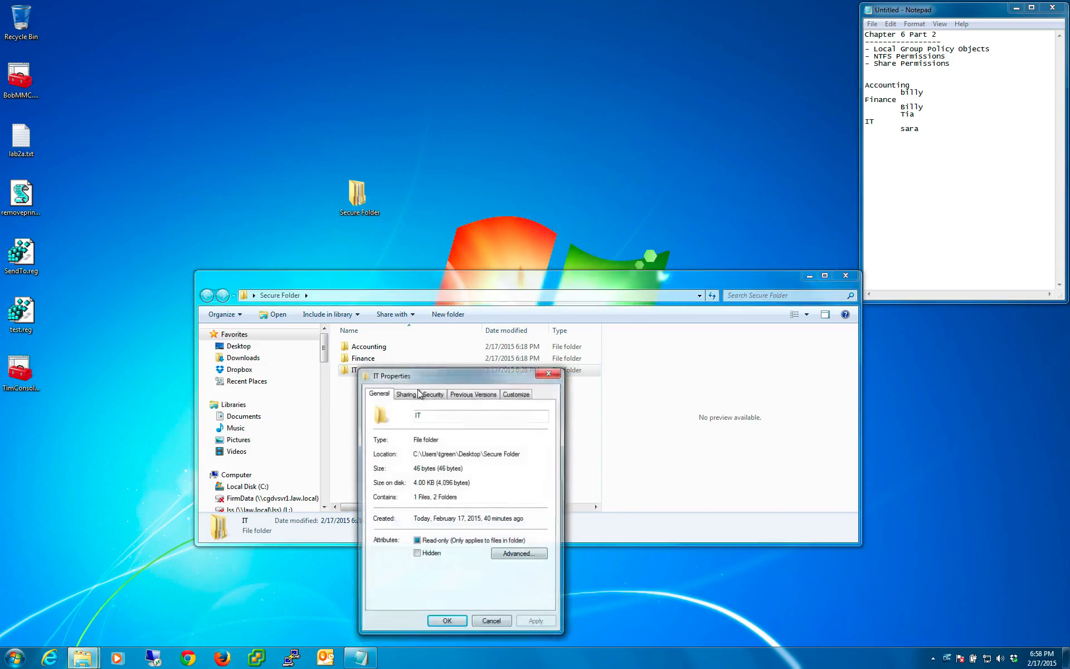
click(433, 394)
click(524, 486)
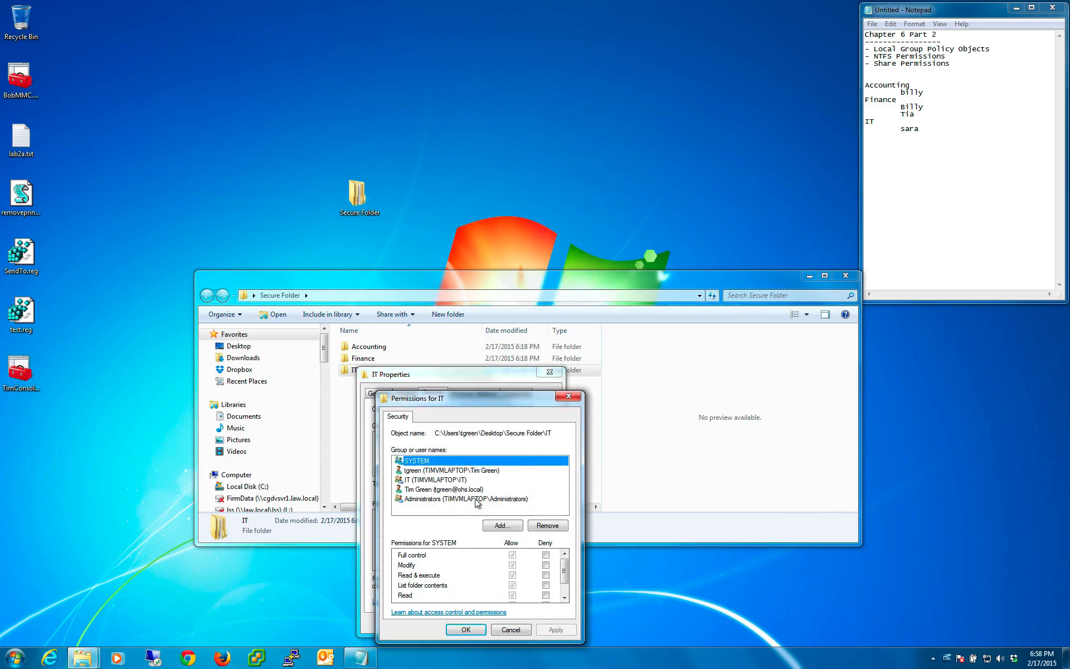
- Add the Finance group from the local computer TIMVMLAPTOP to the IT subfolder's permissions
click(498, 526)
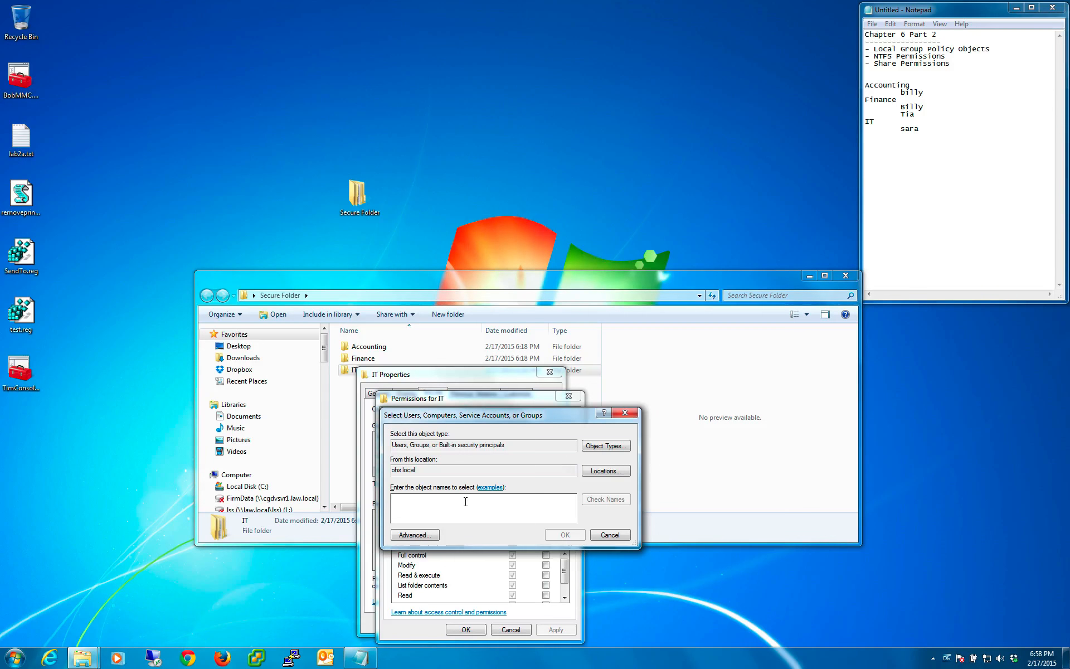
text(Finance)
key(Return)
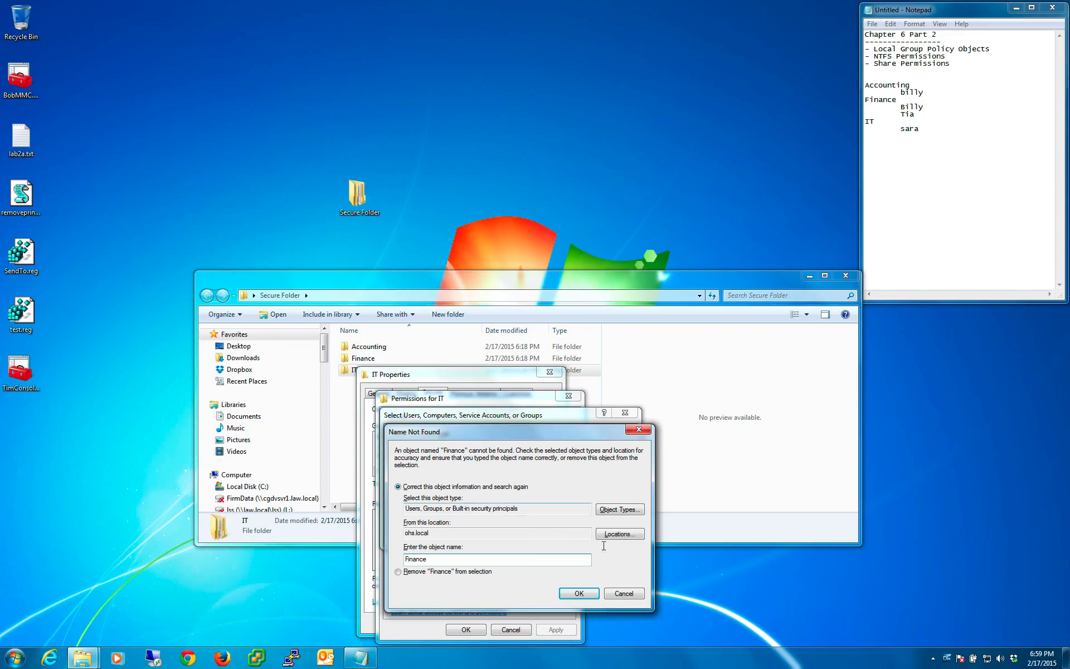
click(624, 594)
click(607, 470)
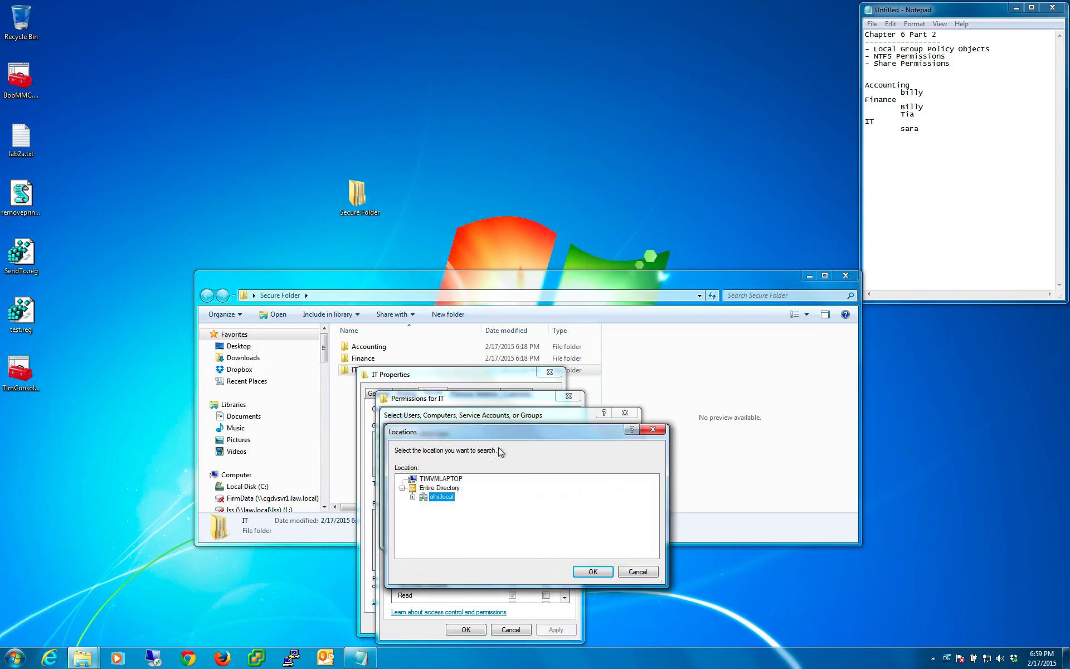
click(441, 480)
click(586, 570)
click(554, 534)
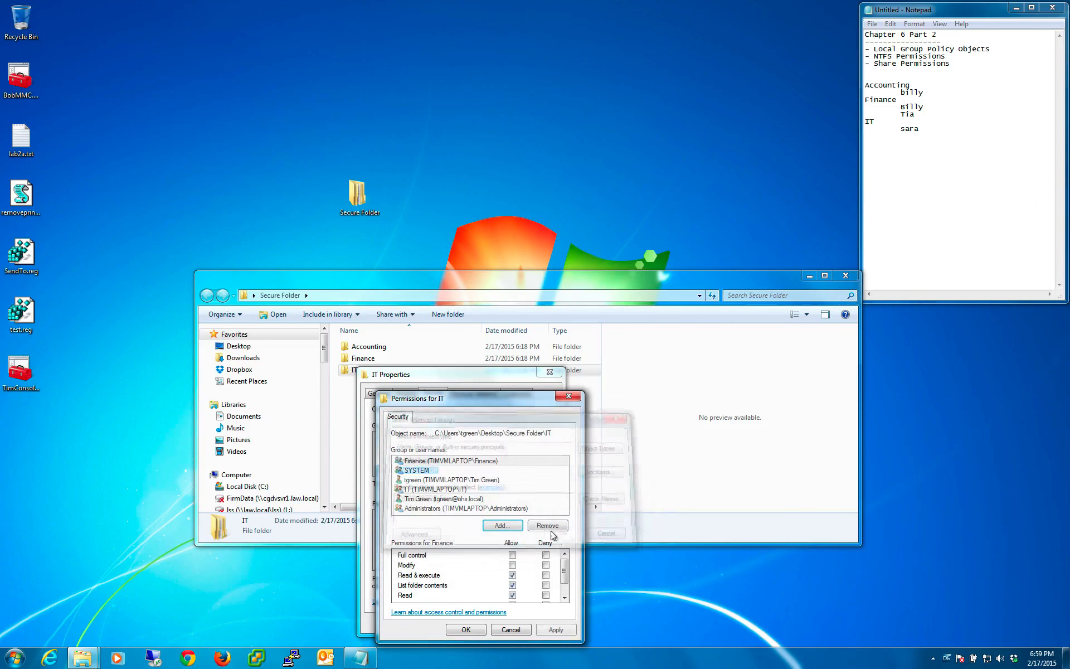
- Allow the Finance group Full control of the IT subfolder
click(512, 556)
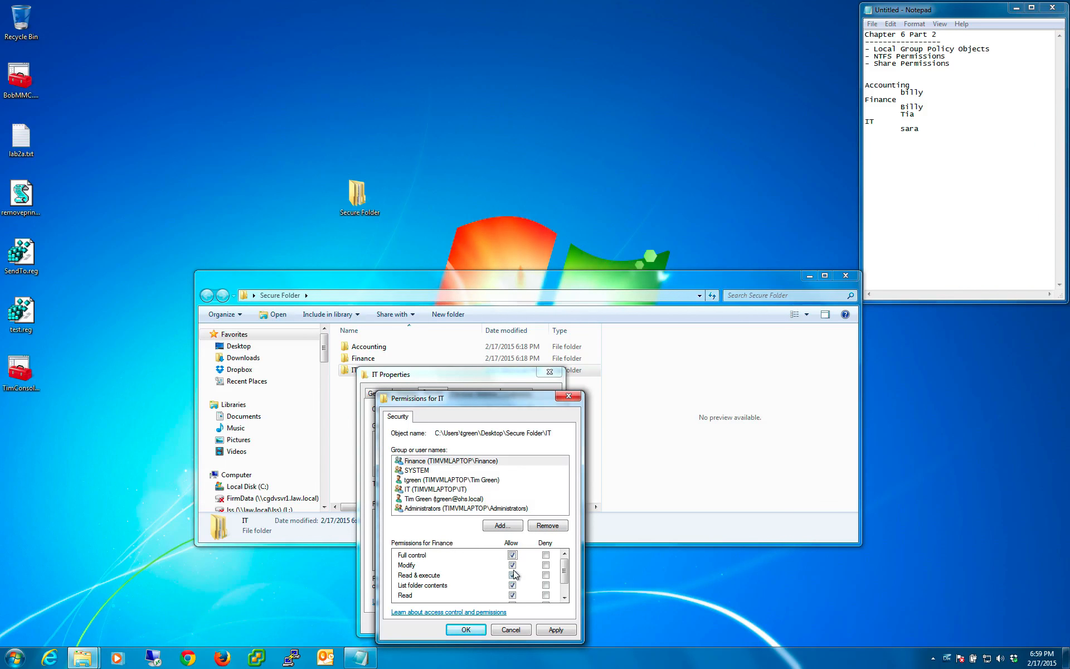
- Restrict the Finance group to Read permission only on the IT subfolder, apply it, and close the folder's properties
double_click(513, 566)
click(513, 576)
click(513, 586)
scroll(560, 584, down, 1)
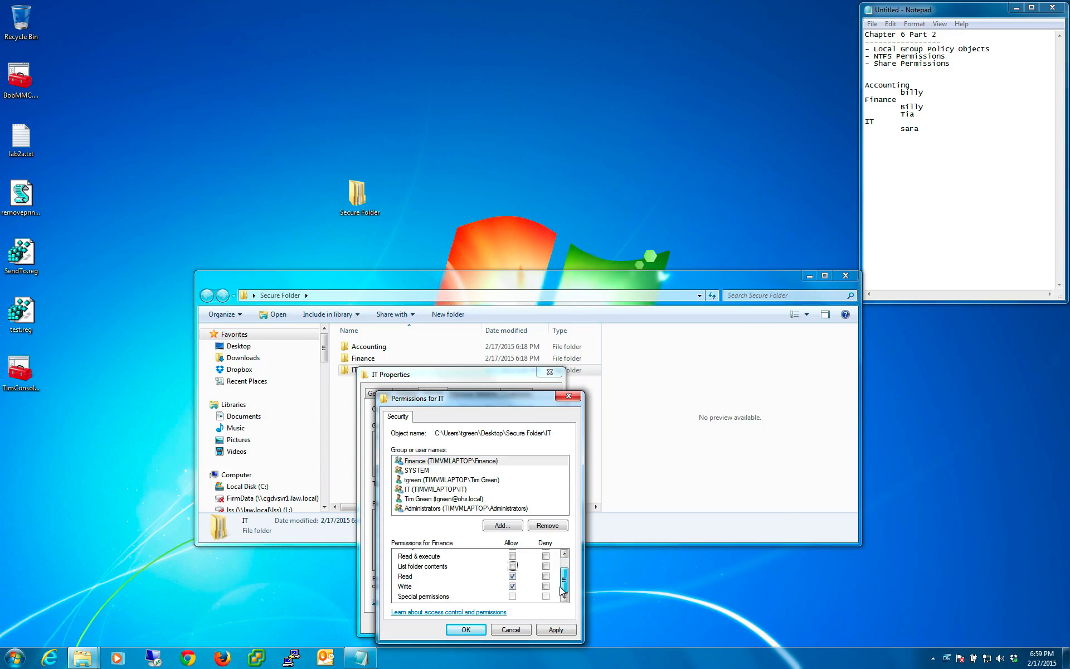
click(513, 586)
click(513, 587)
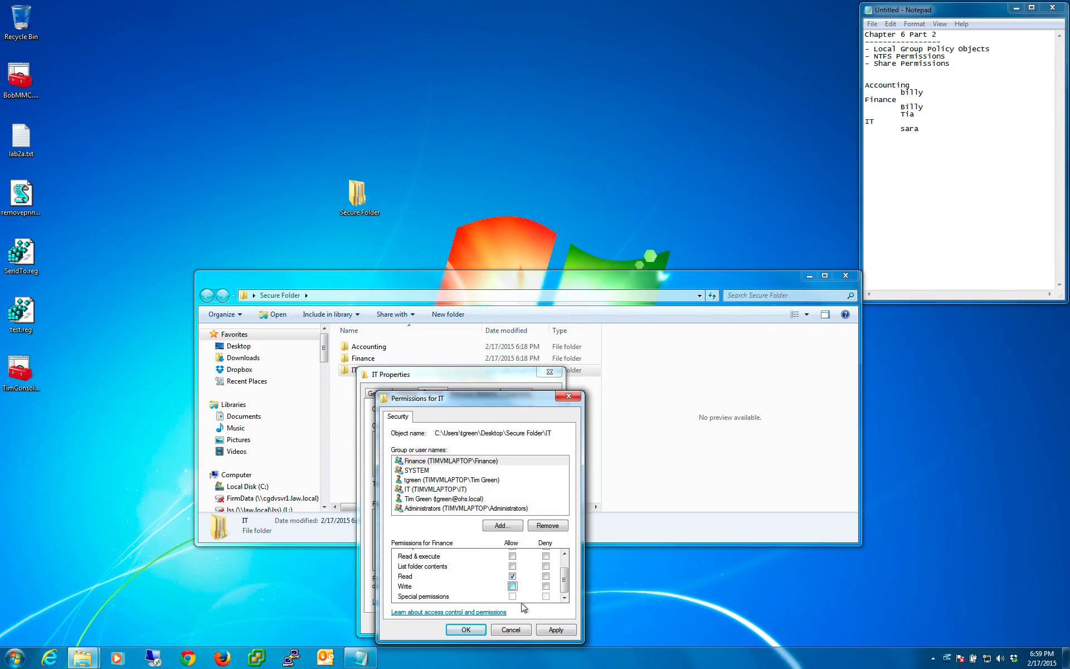
click(549, 634)
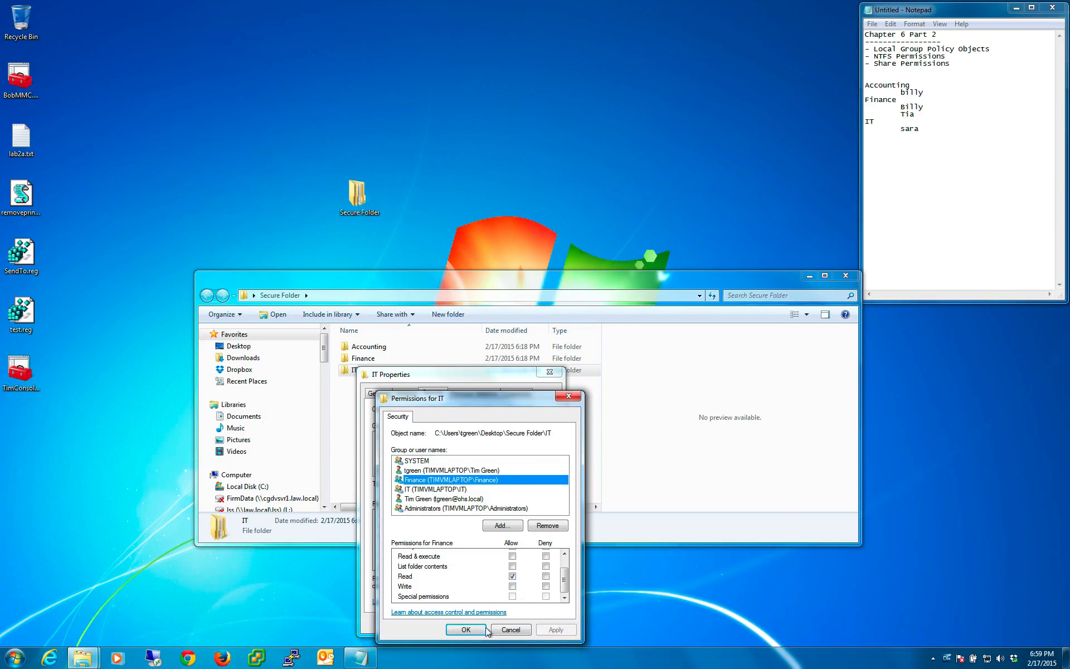
click(407, 577)
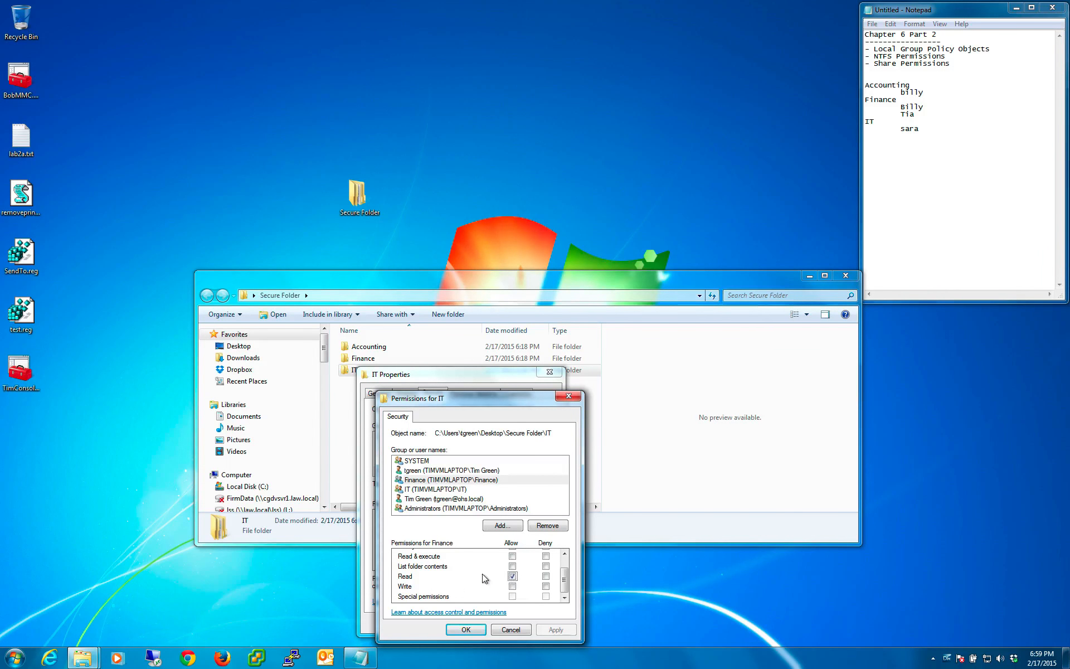
click(466, 630)
click(455, 629)
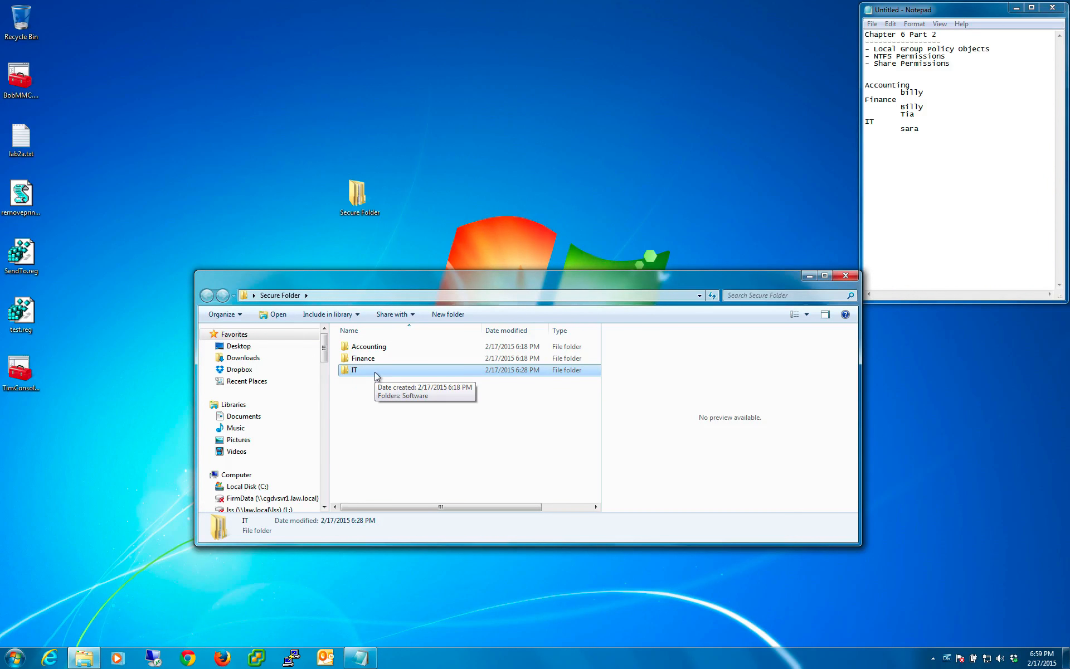
- Open Secure Folder's security properties and move the dialog clear of the folder window listing its subfolders
click(357, 210)
right_click(357, 209)
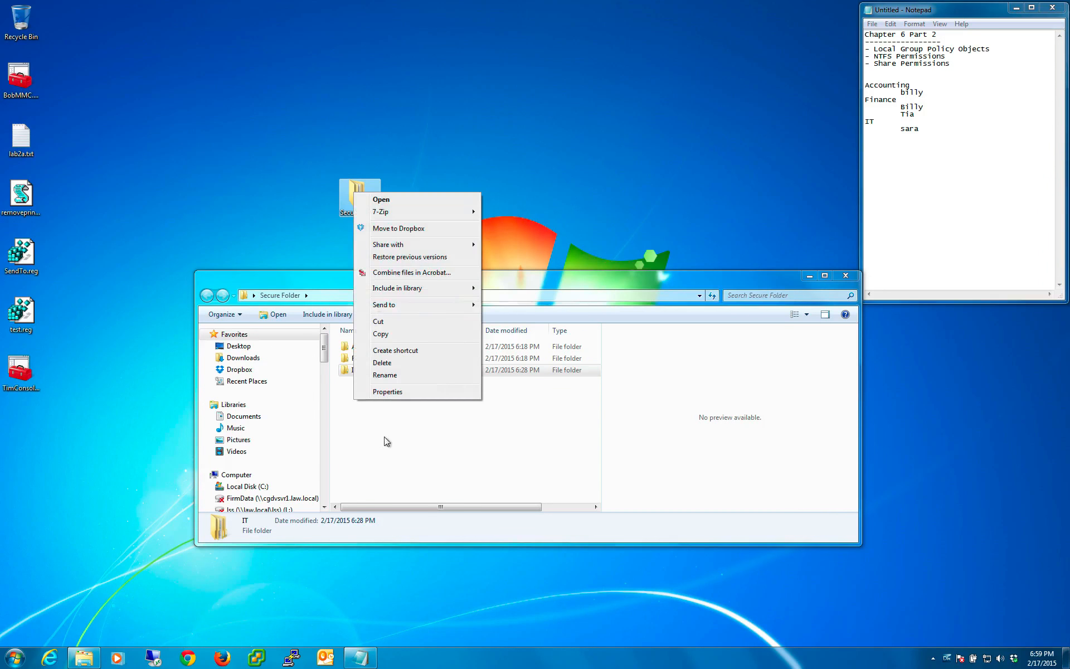
click(390, 456)
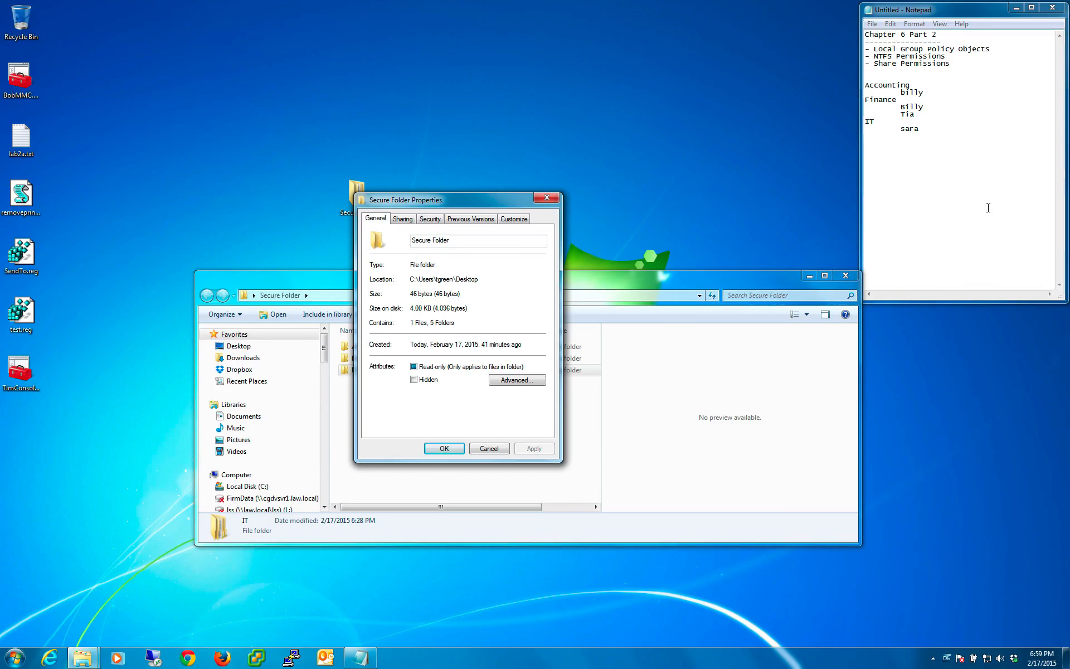
click(922, 128)
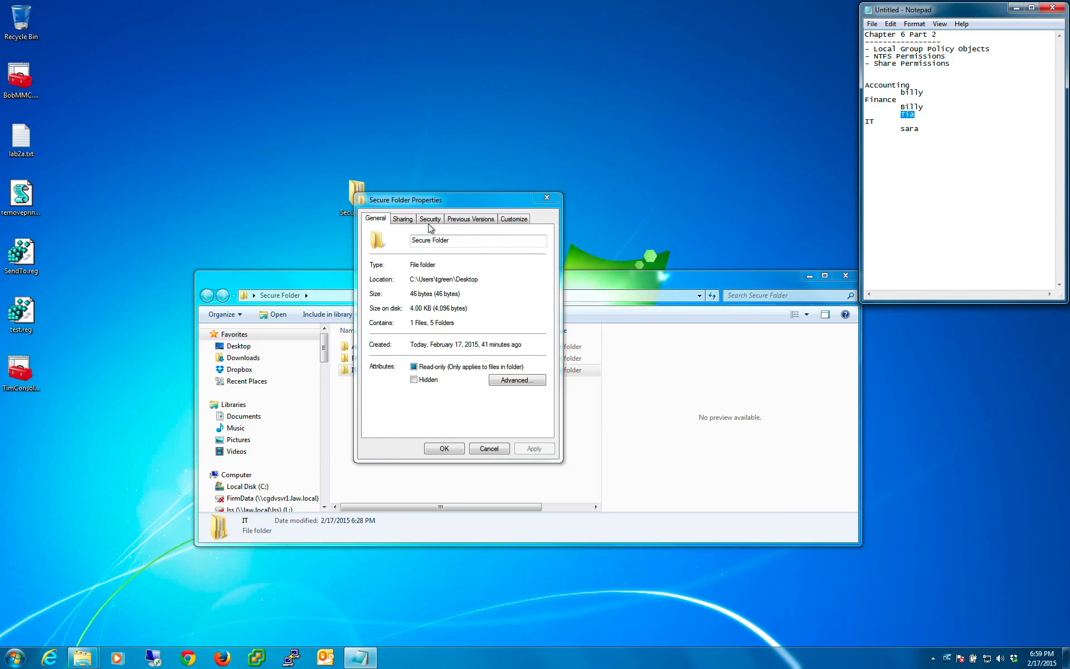
click(403, 219)
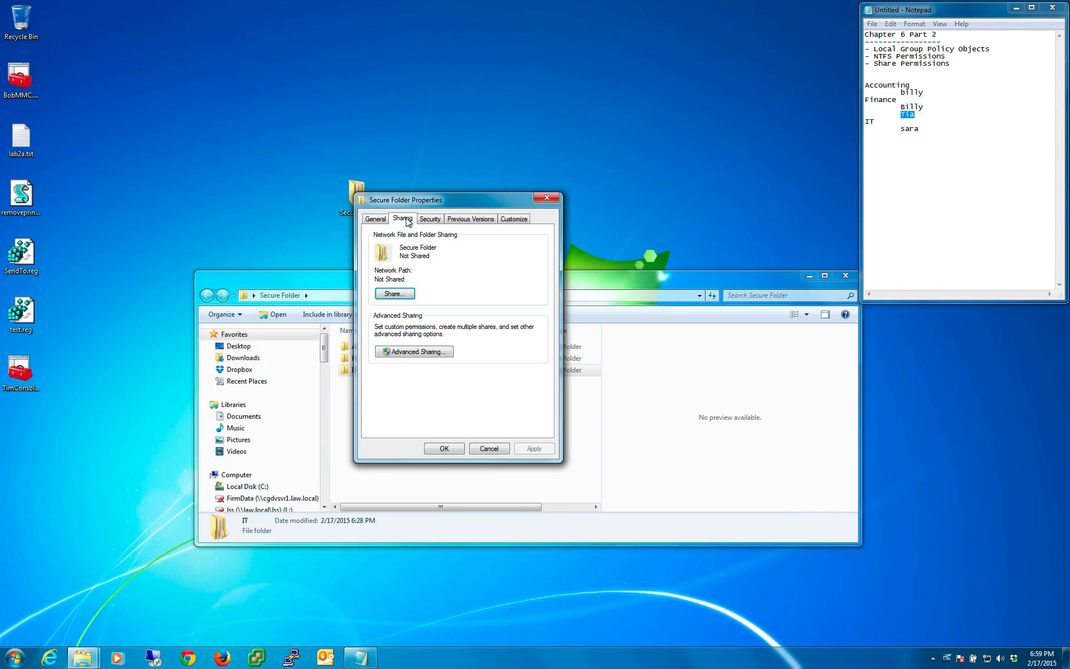
click(431, 219)
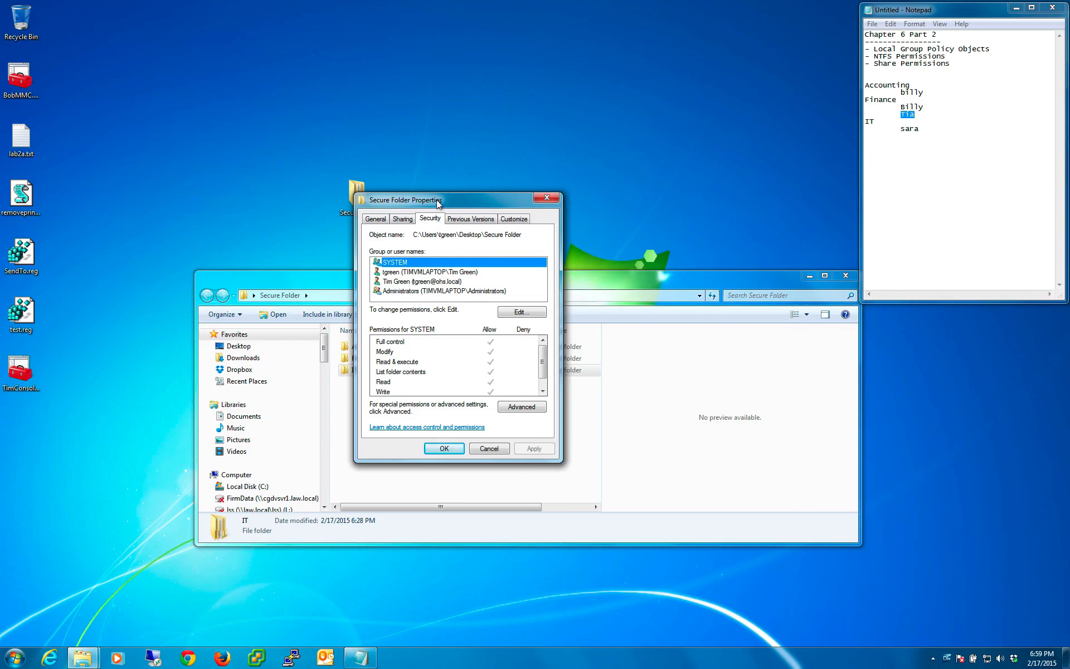
drag(439, 203, 583, 42)
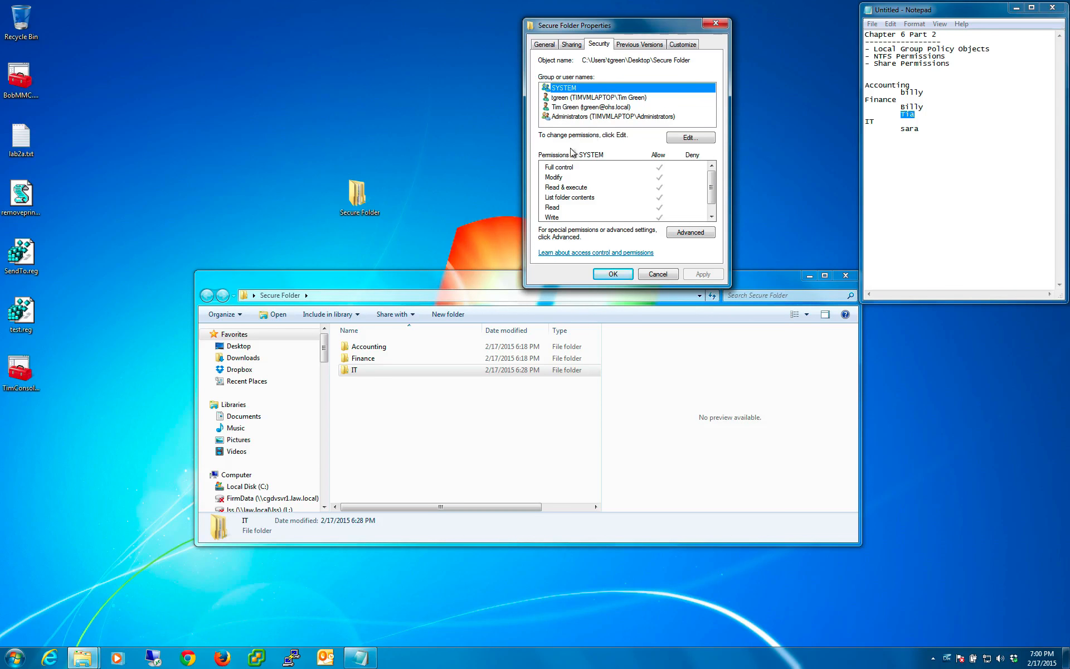
click(363, 383)
click(361, 360)
click(360, 369)
click(368, 347)
click(701, 110)
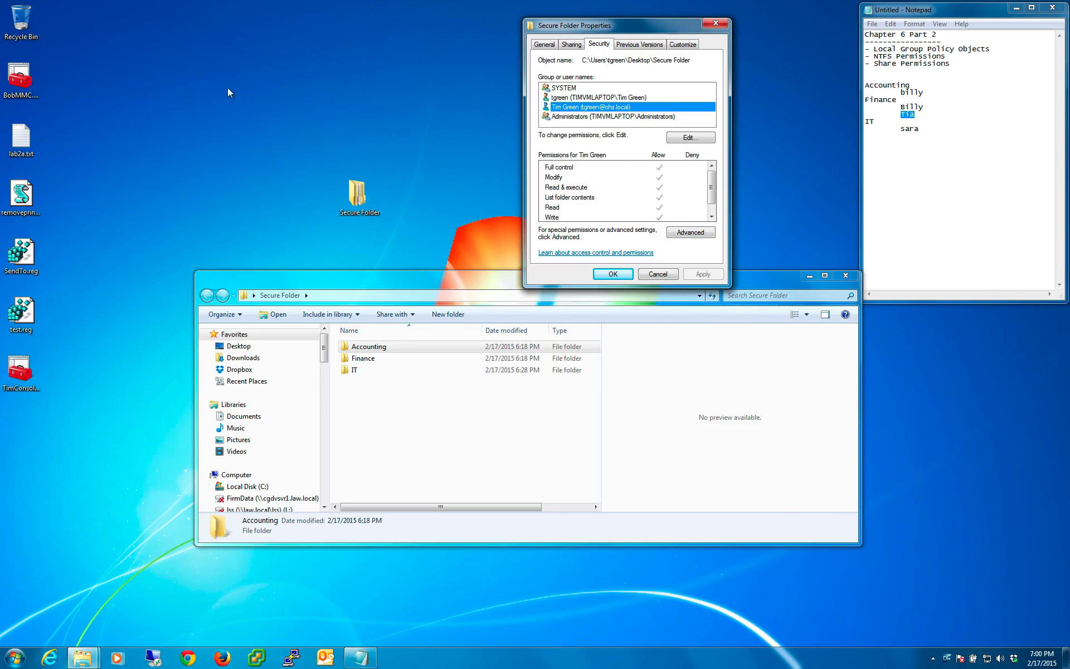
drag(379, 406, 355, 346)
click(300, 226)
drag(310, 141, 374, 219)
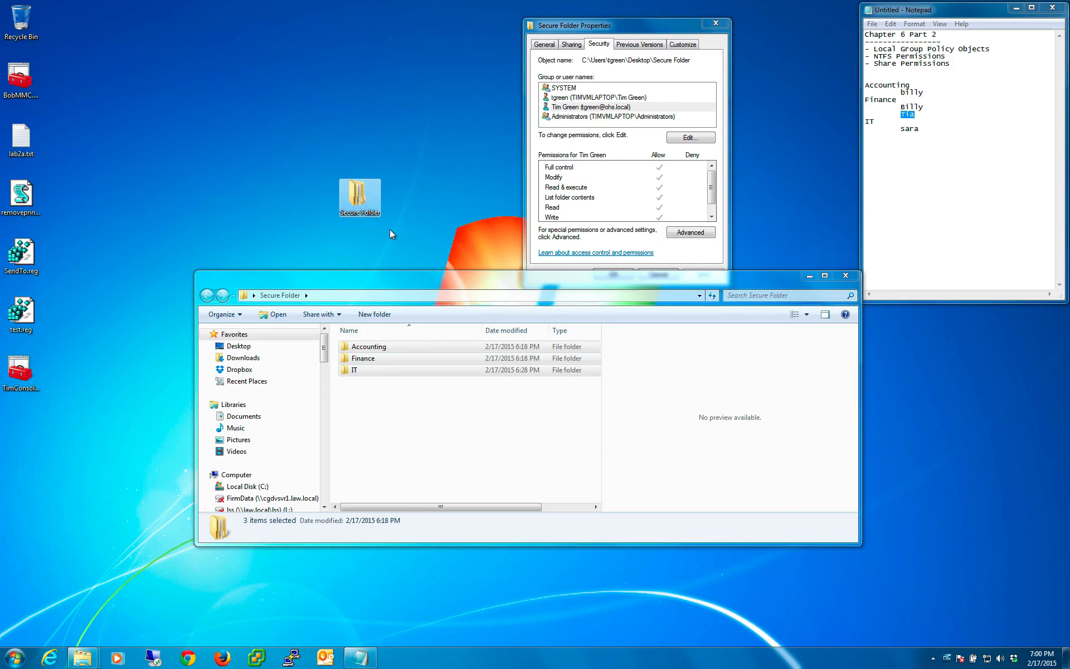
click(389, 229)
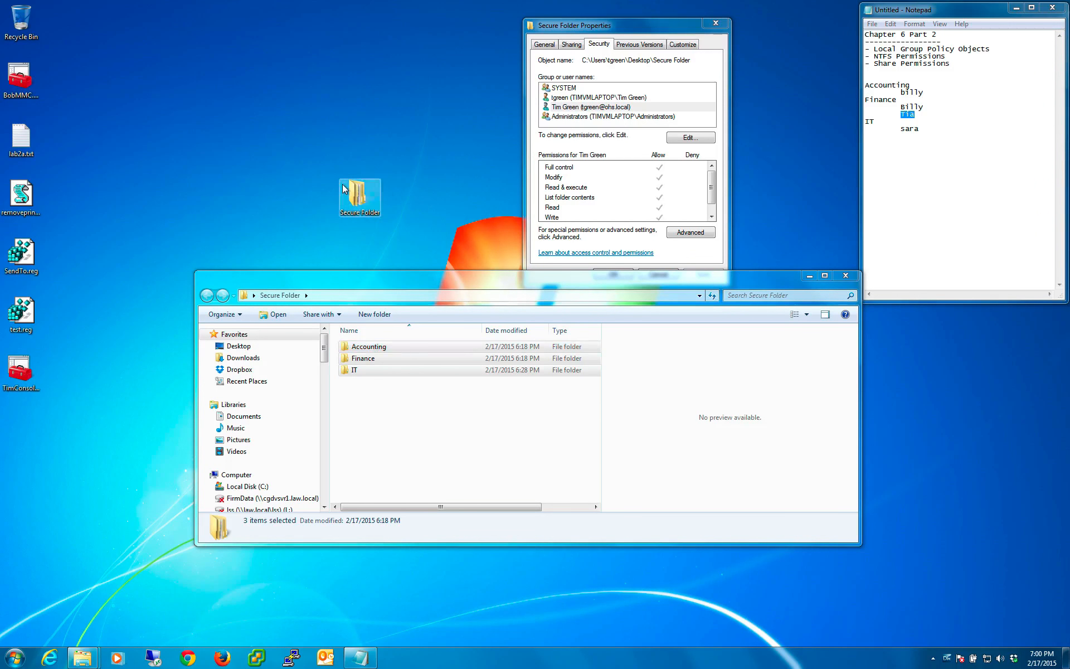
drag(299, 152, 381, 206)
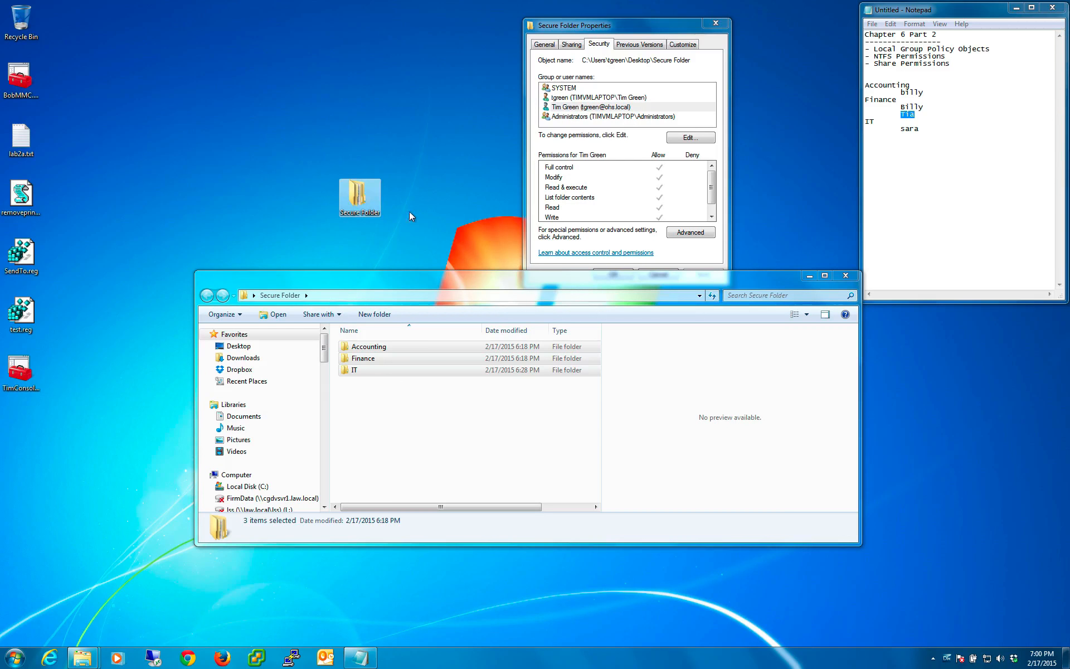
- Add the second user listed under Finance in the notes, from the local computer TIMVMLAPTOP, to Secure Folder's permissions
click(617, 133)
click(690, 138)
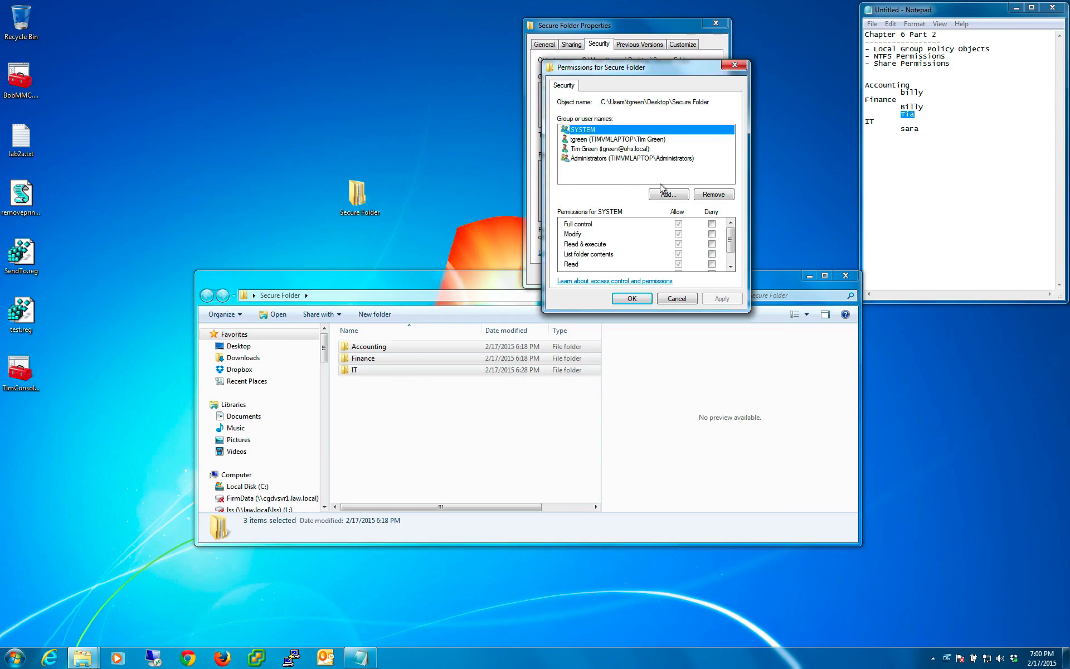
click(668, 194)
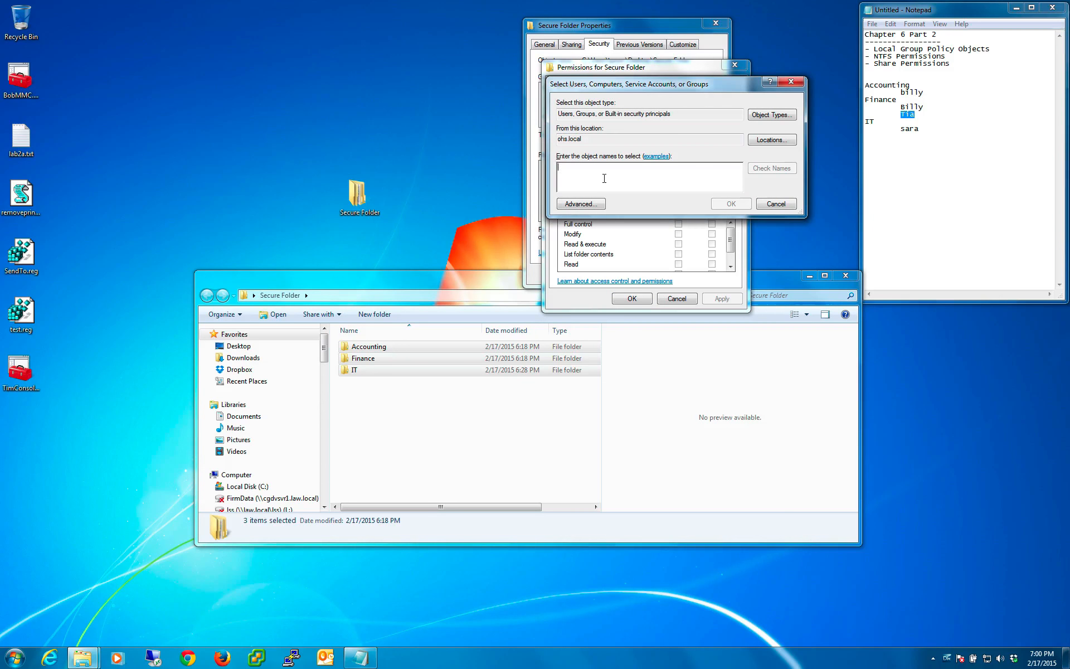
click(772, 140)
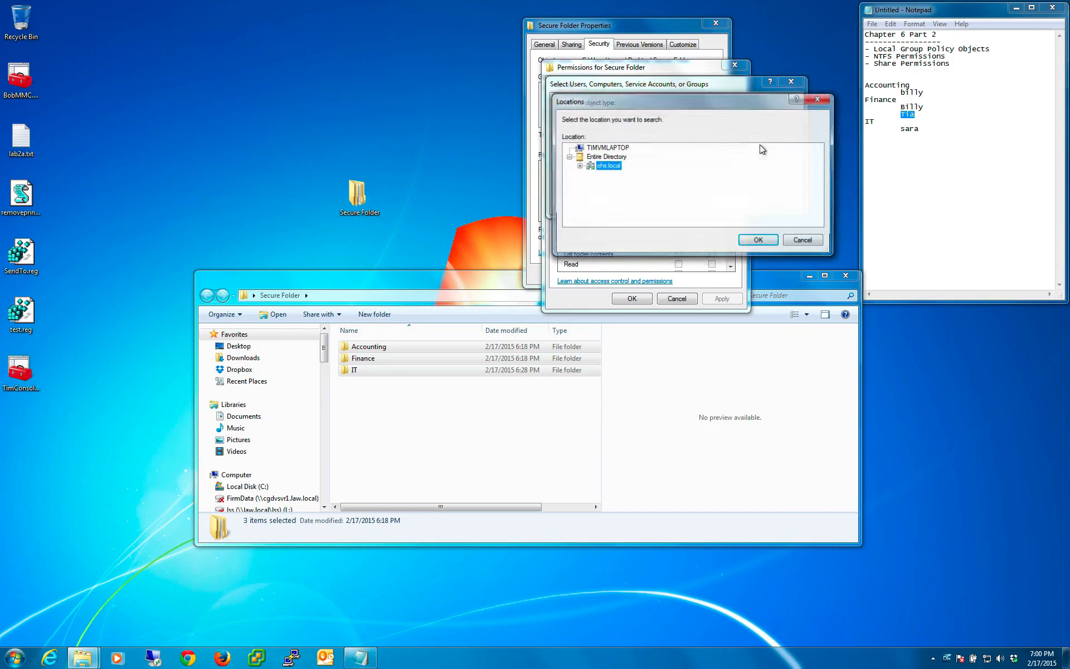
click(593, 149)
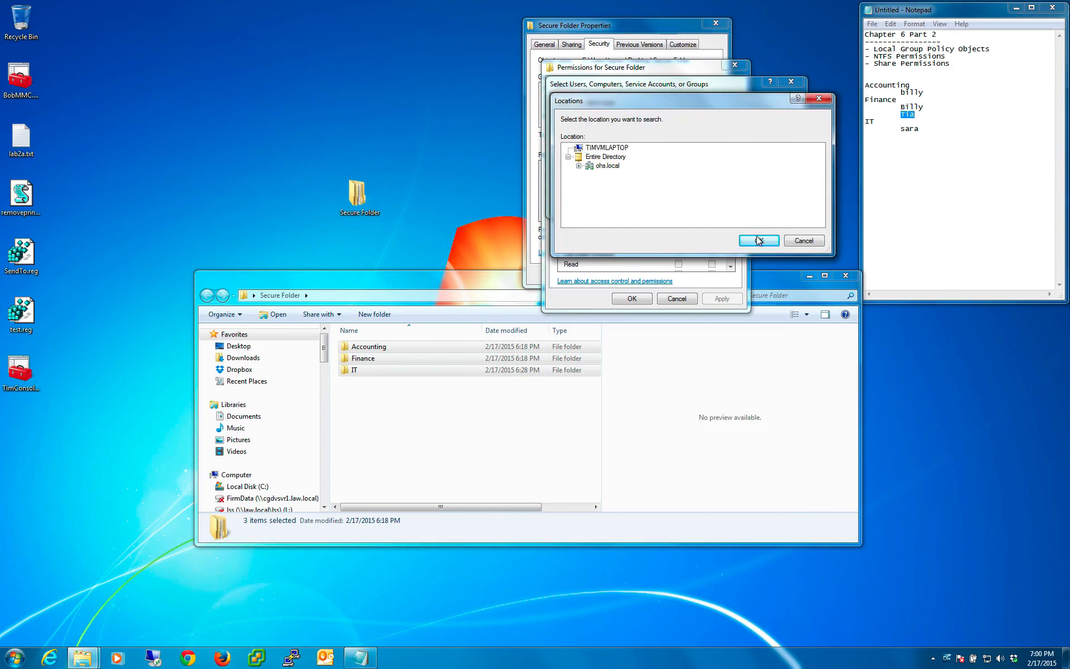
key(Return)
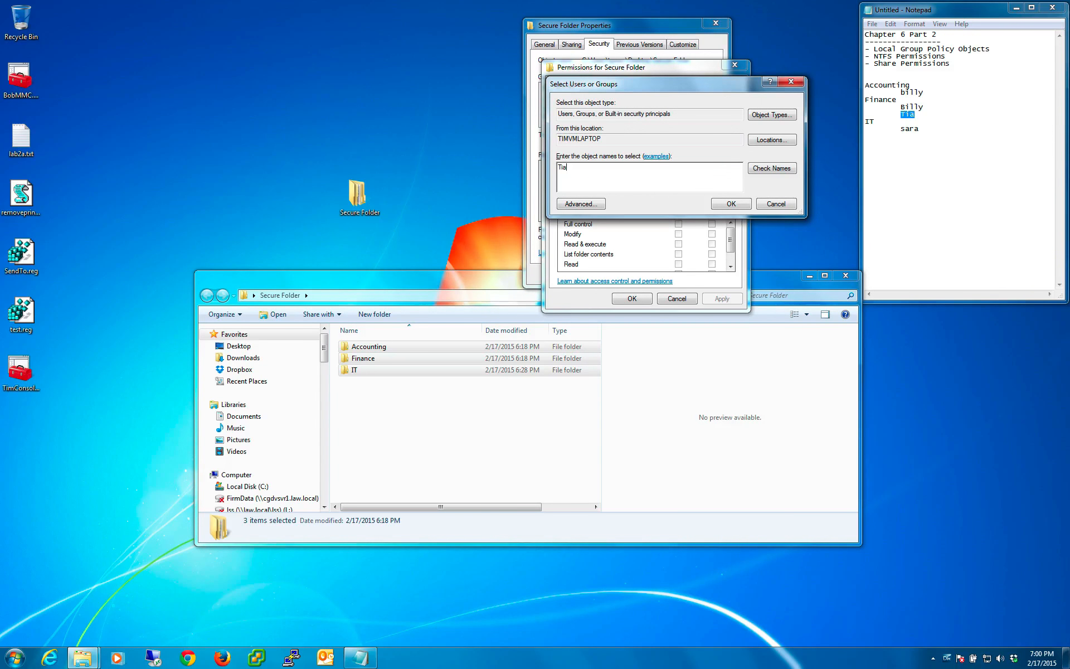
click(740, 204)
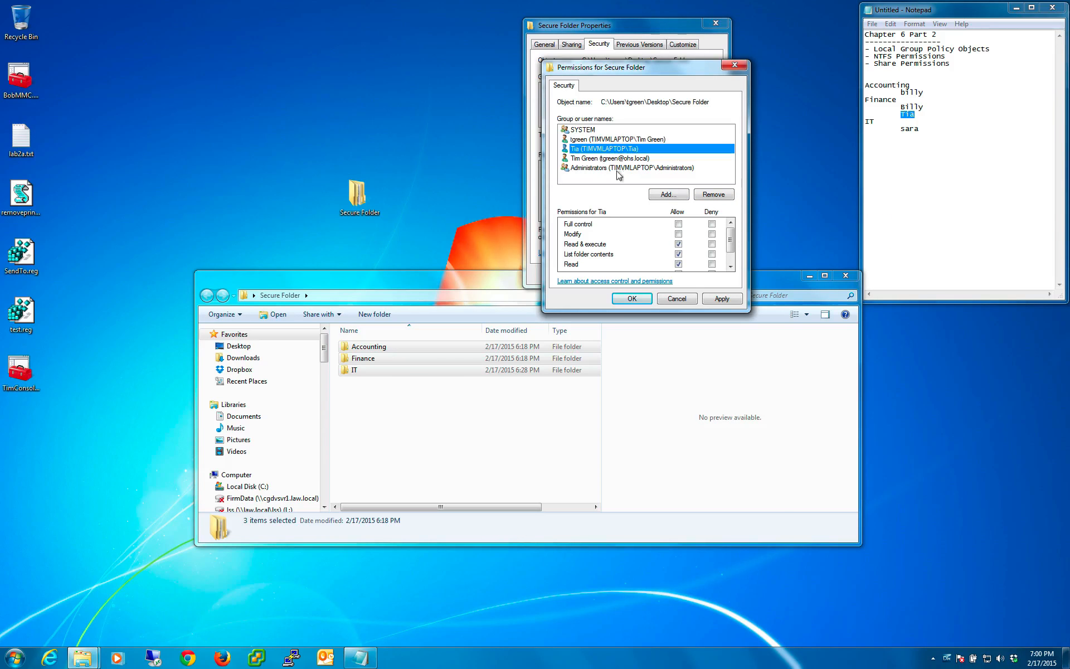
- Allow the added Finance user Full control of Secure Folder, apply it, and close the folder's properties
click(679, 224)
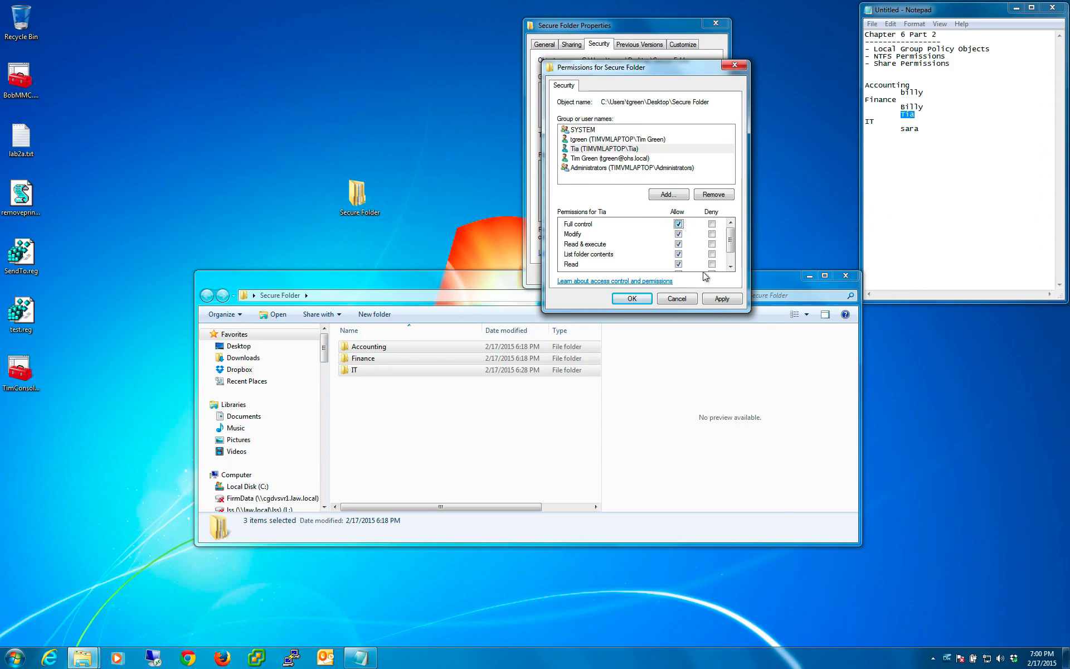
click(720, 300)
click(631, 299)
click(618, 279)
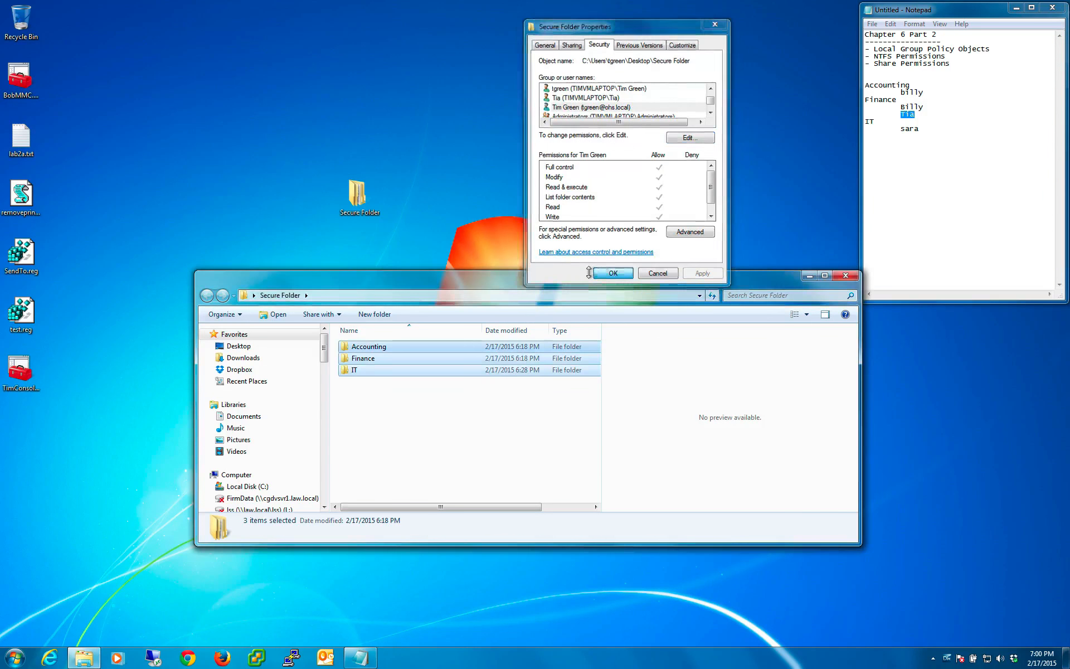
- Check the IT subfolder's security entries for the added user and the Finance group's permissions, and close its properties
click(428, 413)
click(354, 371)
right_click(353, 371)
click(400, 583)
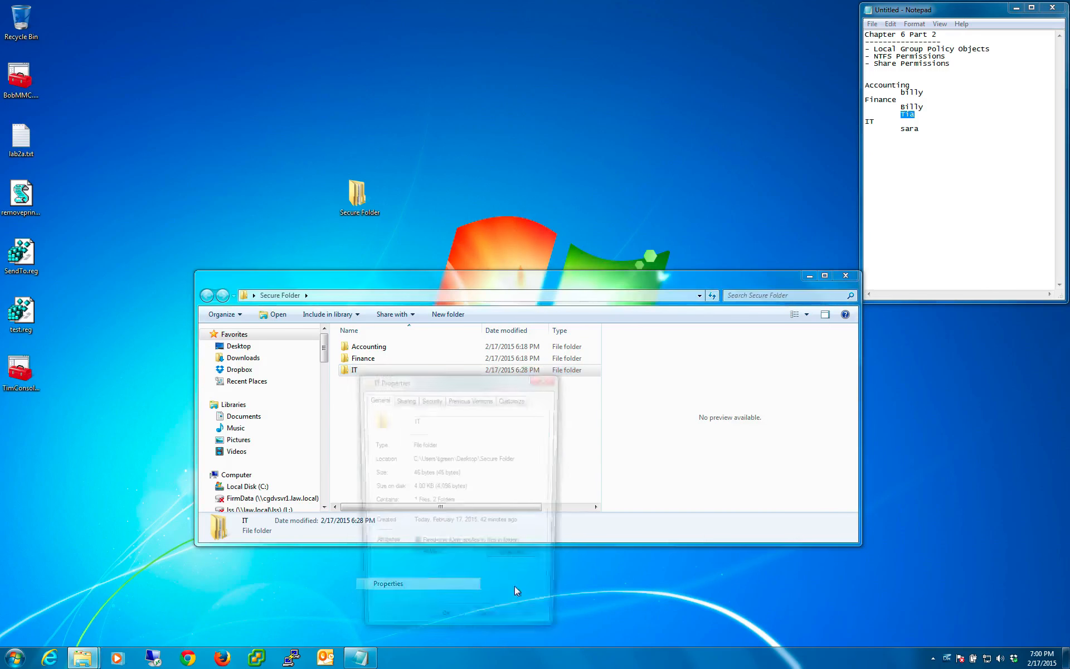
click(920, 128)
drag(910, 114, 905, 110)
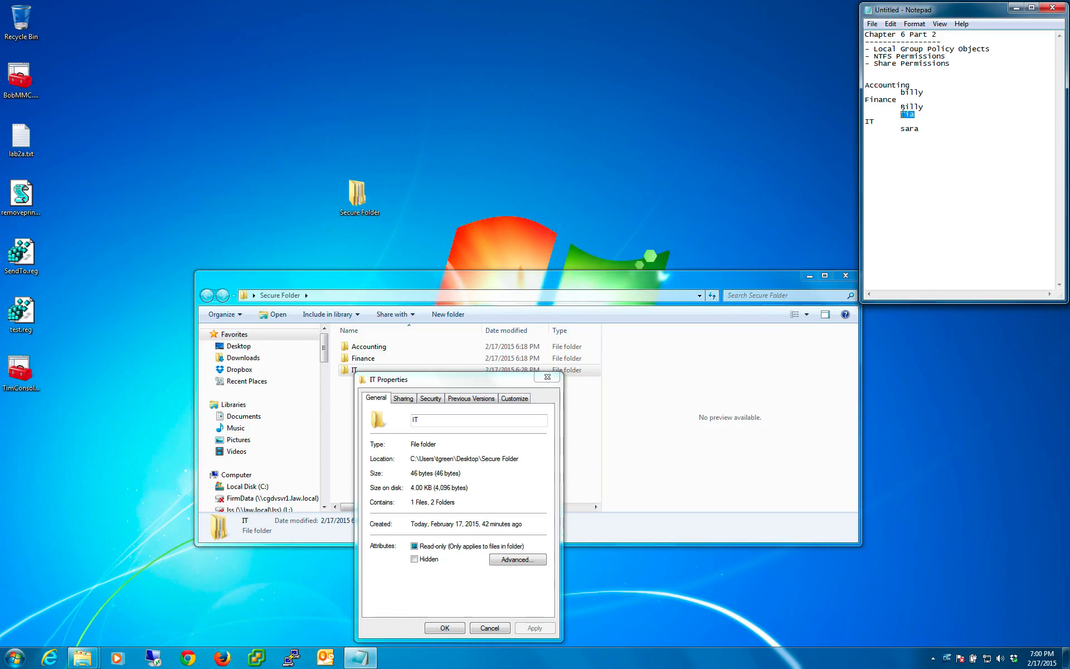
click(404, 398)
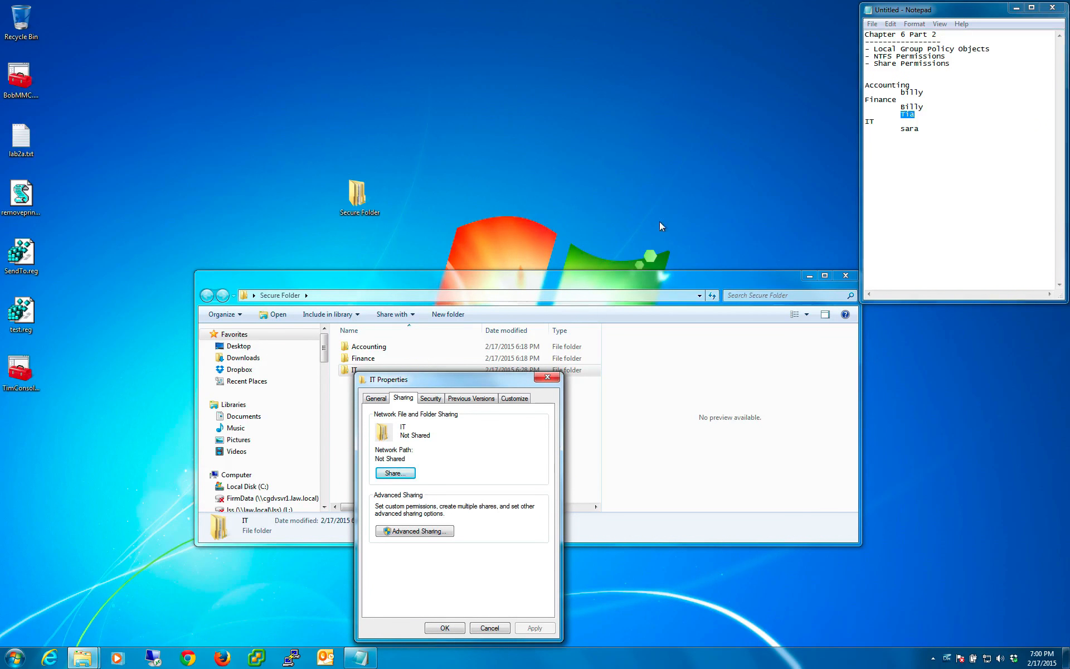
click(431, 398)
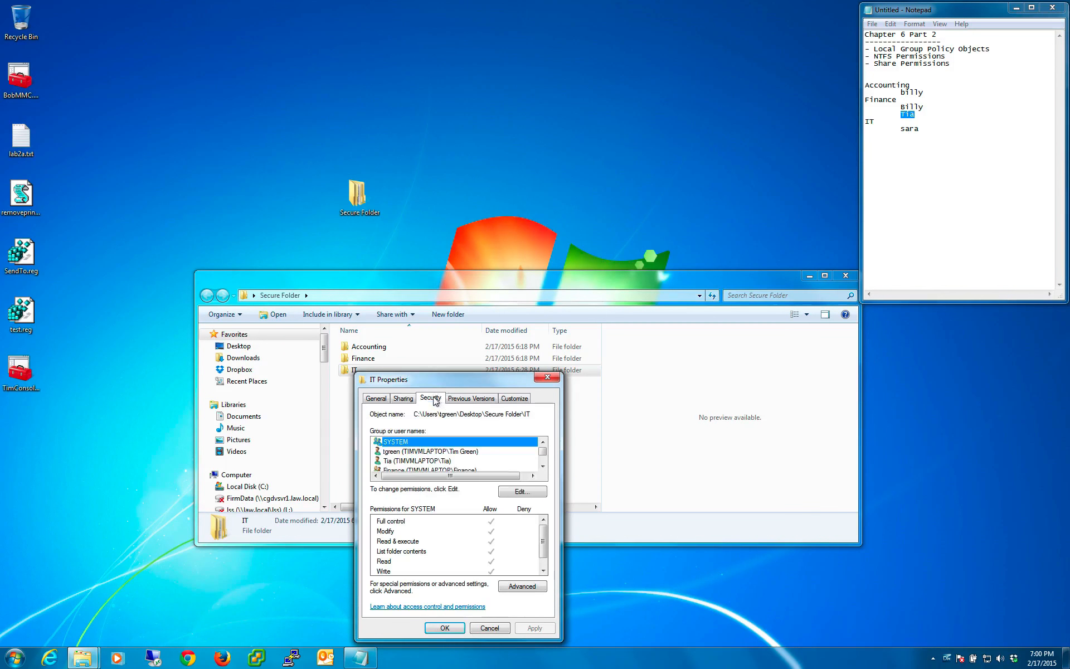
click(415, 469)
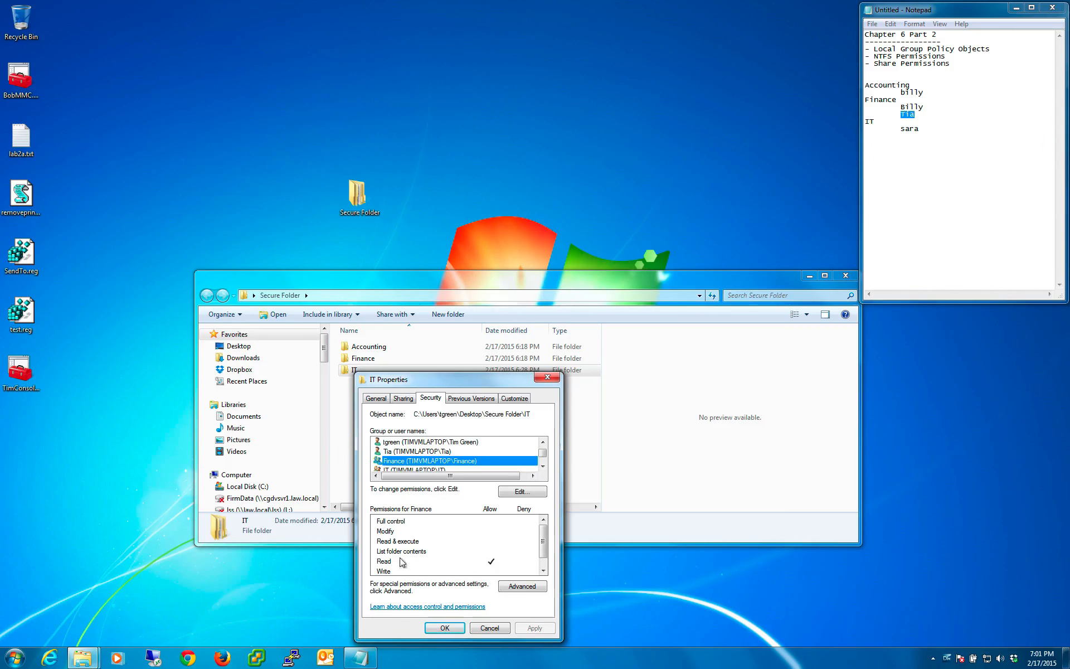
click(490, 628)
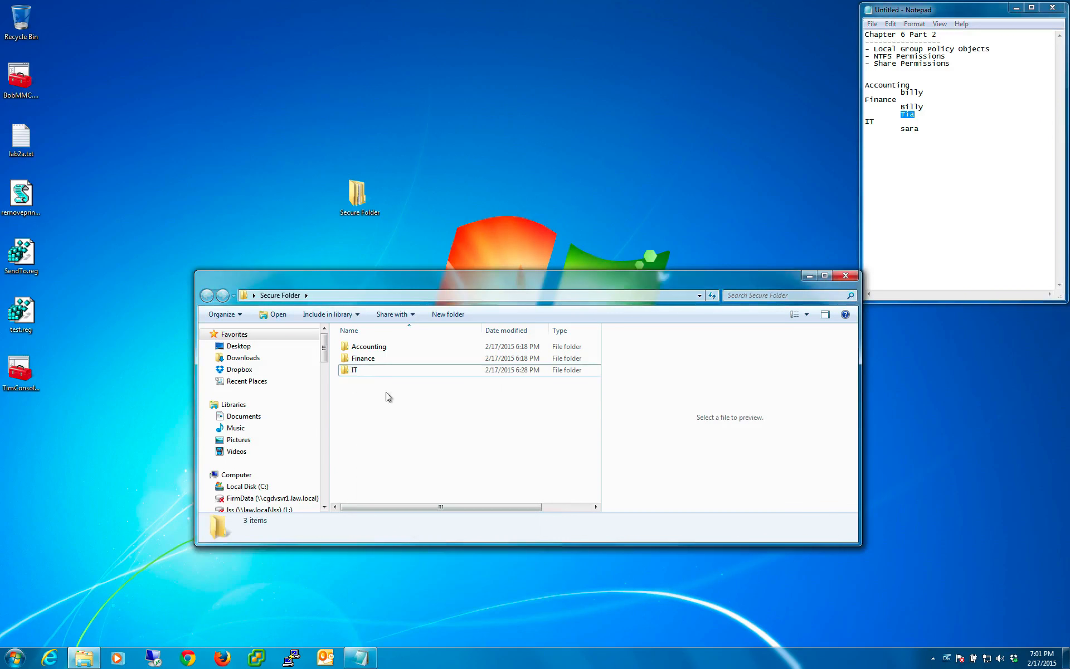
click(389, 396)
click(353, 371)
right_click(353, 372)
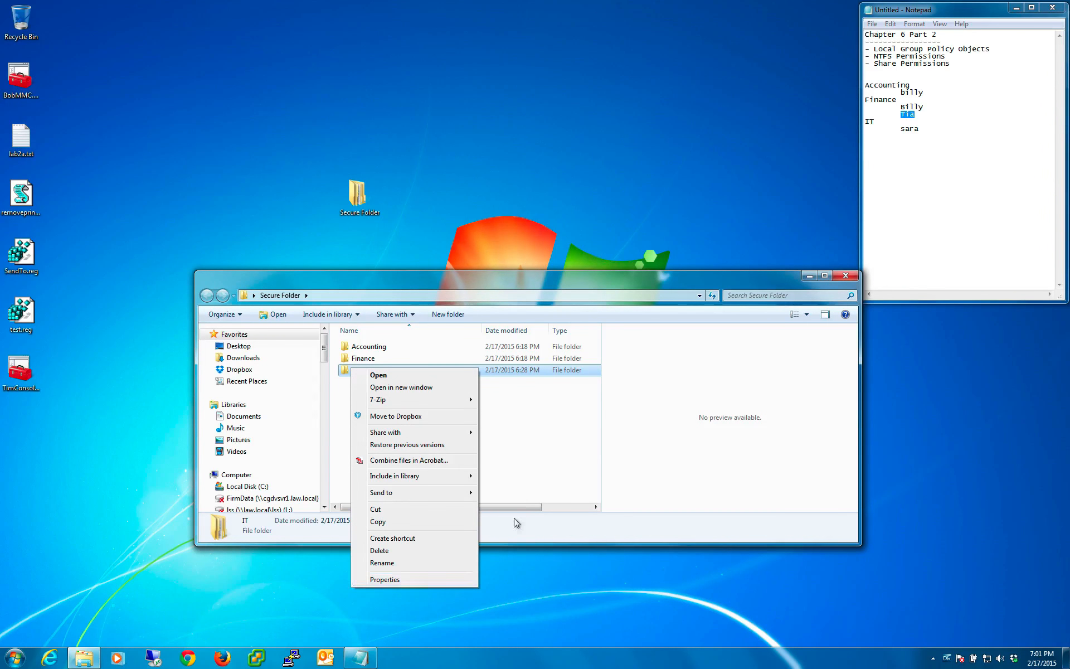
click(520, 483)
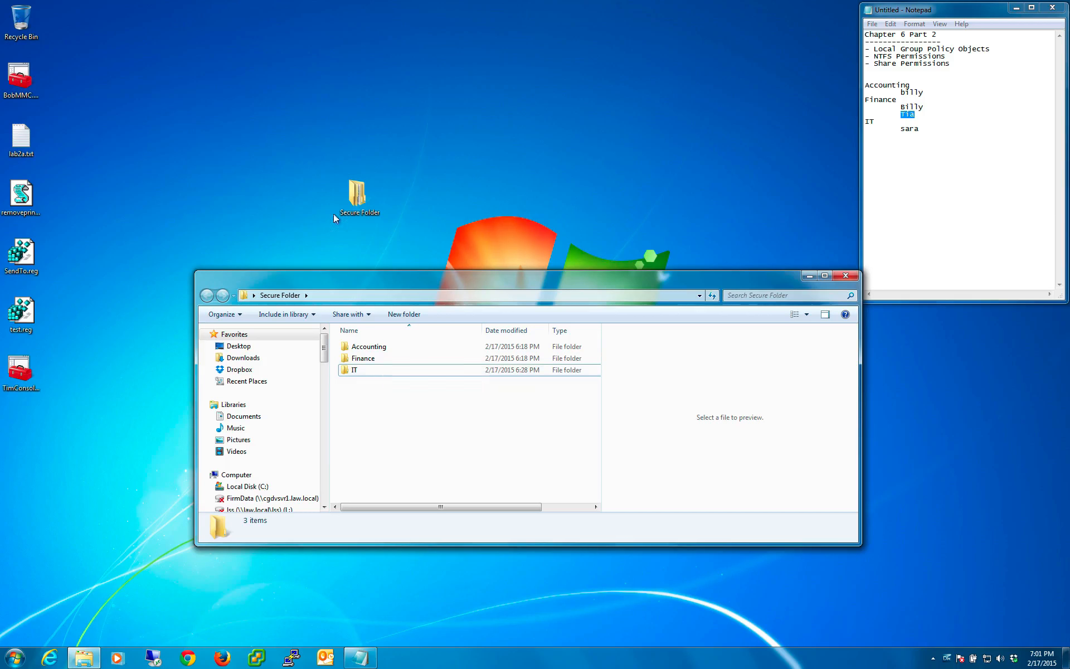
- Review the added Finance user's permissions in Secure Folder's security properties, and close them unchanged
click(356, 192)
right_click(350, 185)
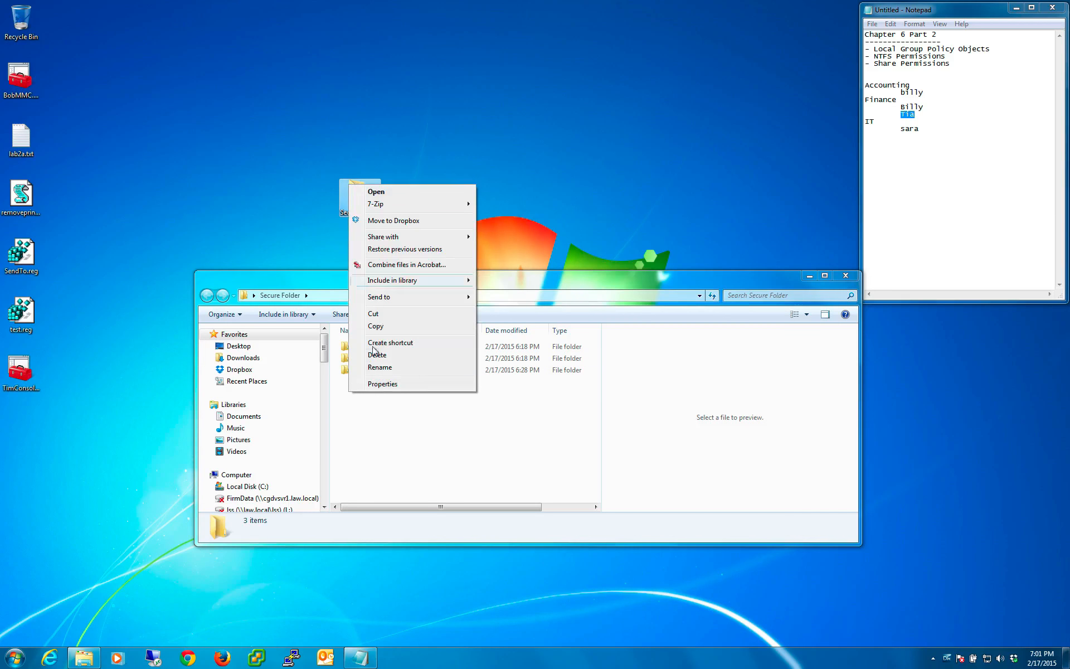
click(377, 384)
click(425, 211)
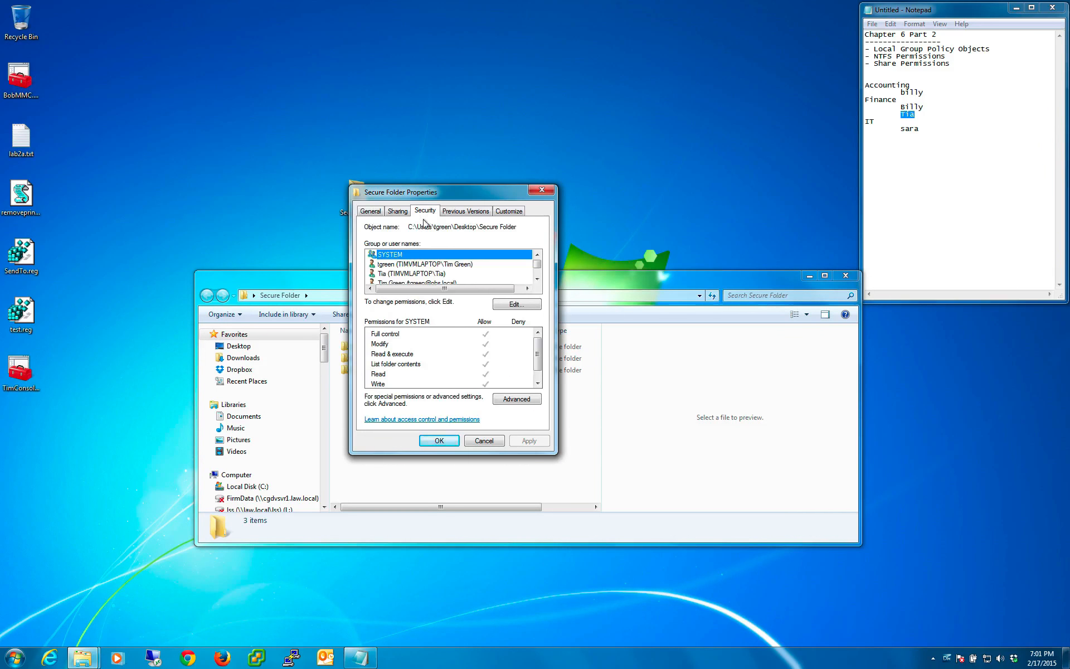
click(399, 273)
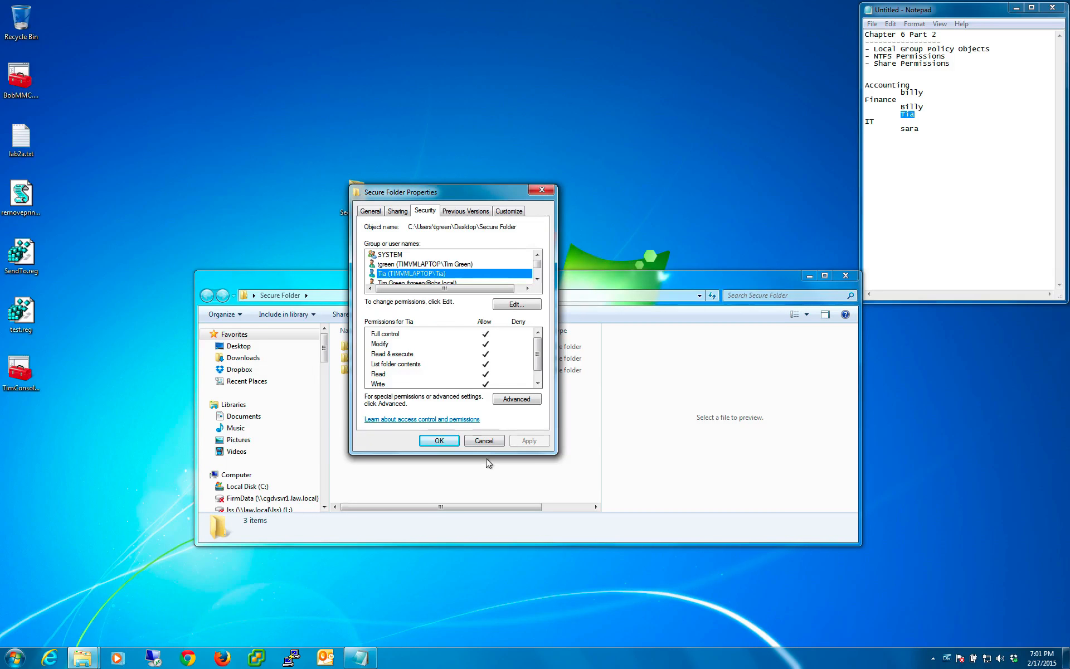
click(485, 441)
- Compare the IT subfolder's permissions for the second Finance user with those of the Finance group, and close its properties unchanged
click(357, 372)
right_click(359, 372)
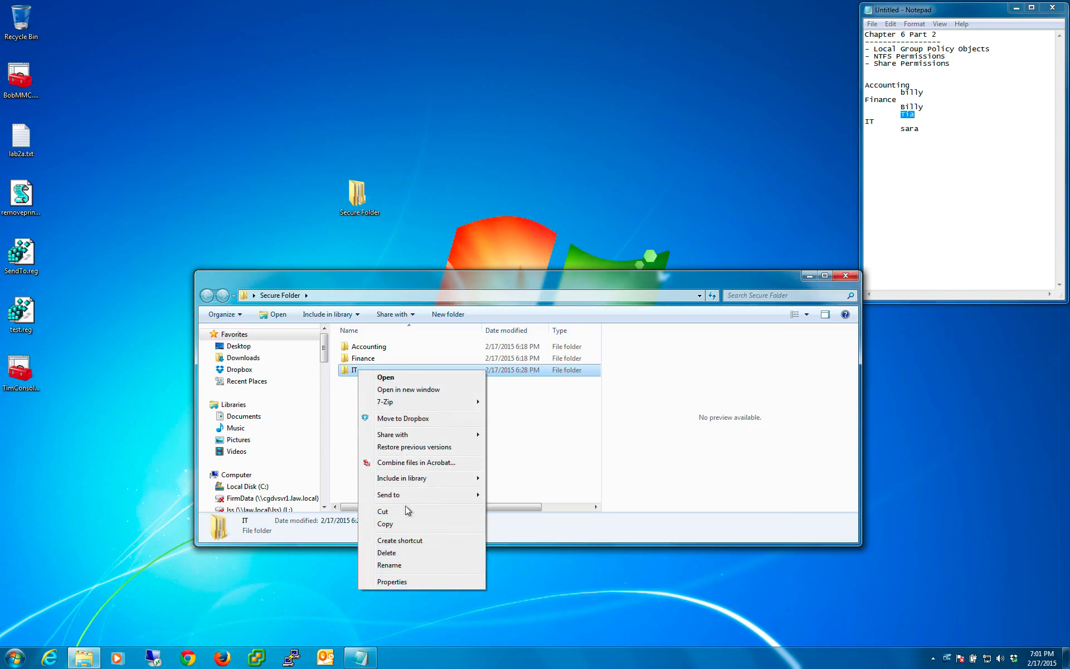
click(409, 579)
click(407, 397)
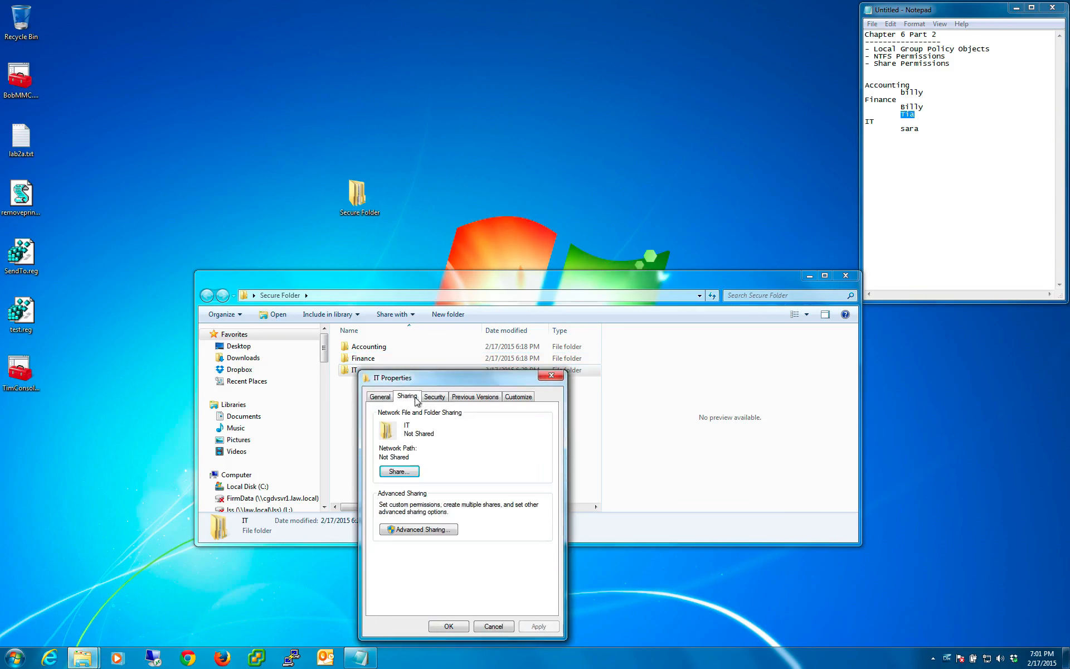
click(435, 397)
click(420, 460)
scroll(419, 460, down, 1)
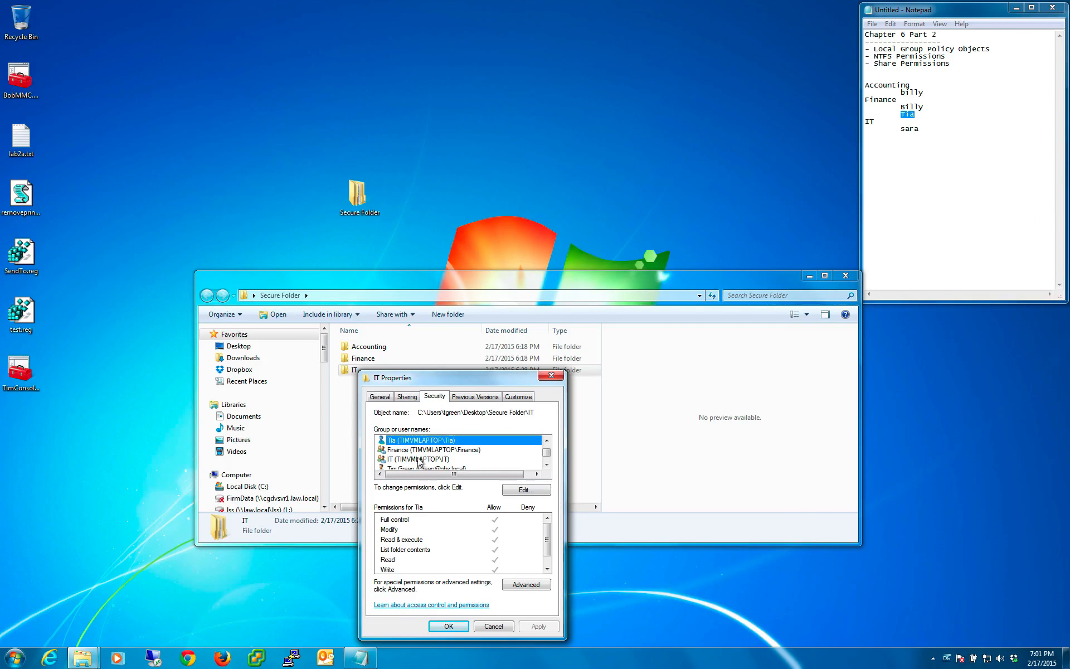
click(420, 449)
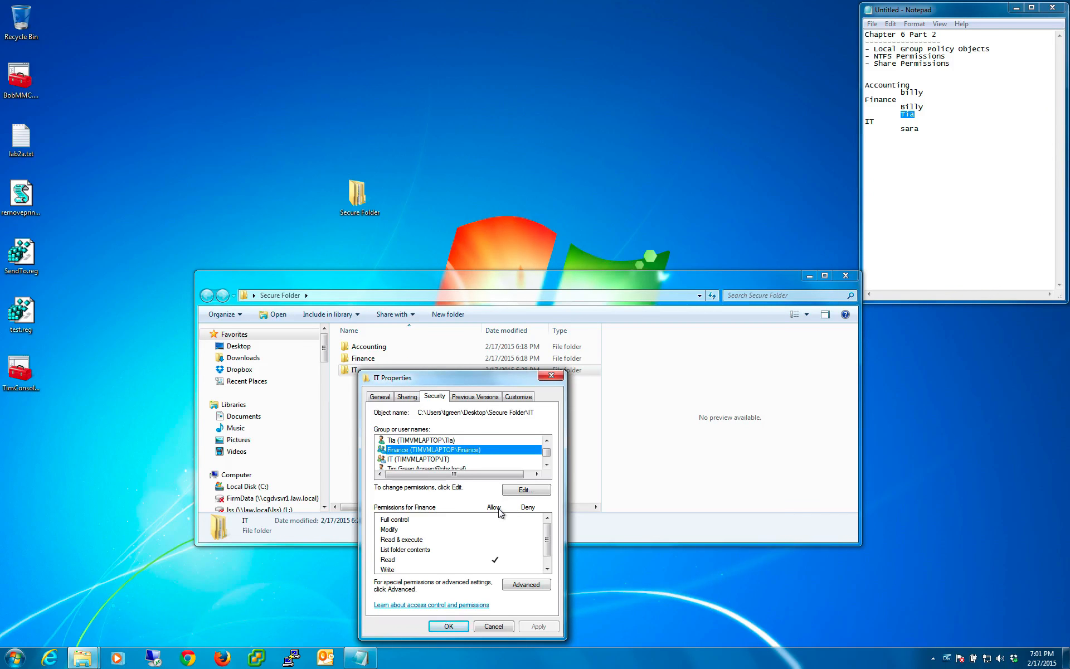
click(502, 626)
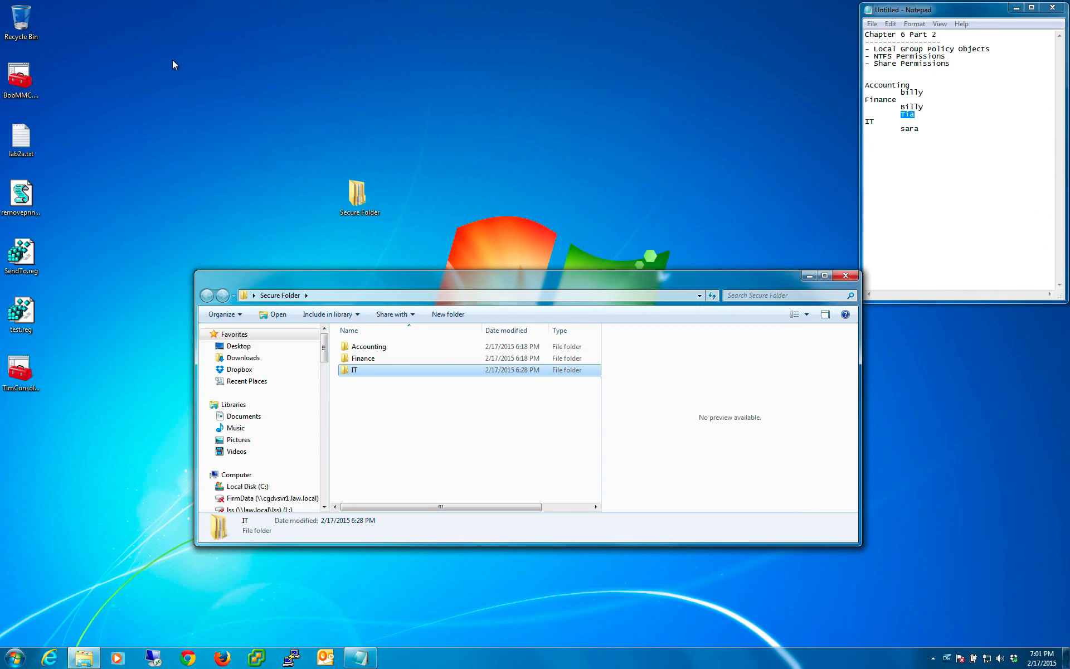
- Open the IT subfolder's advanced security settings and show its effective permissions view
click(451, 452)
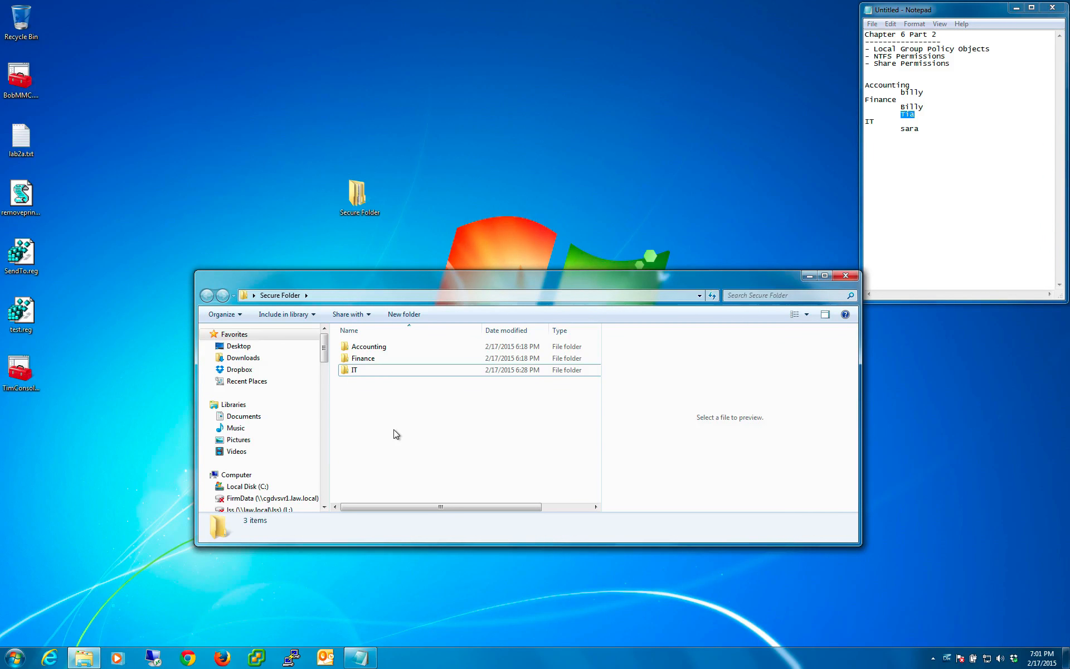
click(348, 372)
right_click(352, 371)
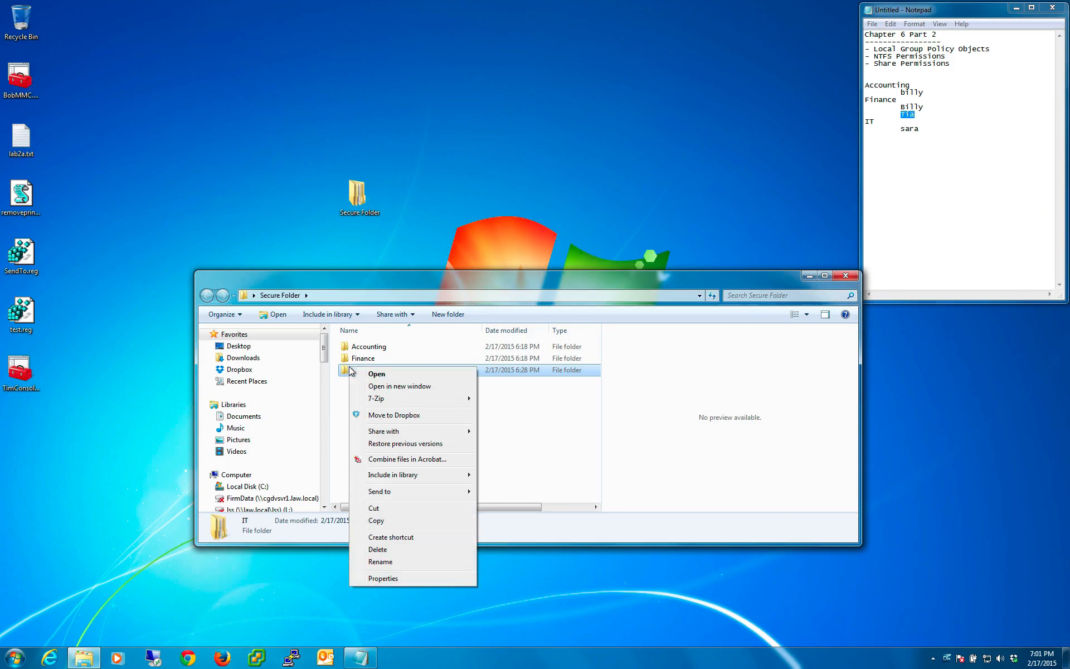
click(384, 577)
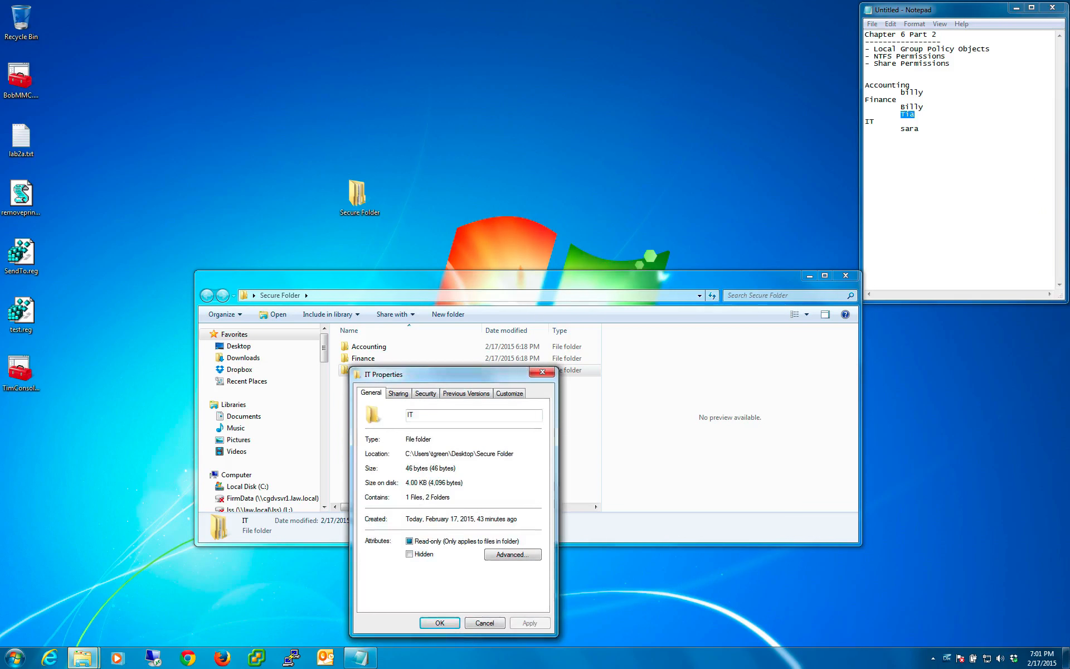
click(431, 393)
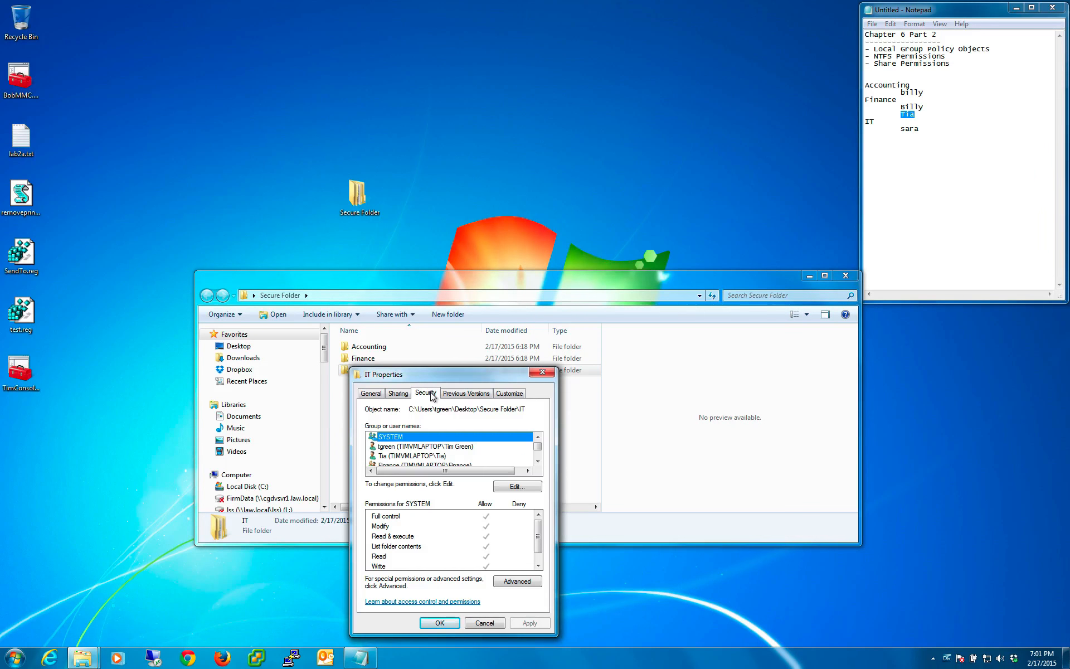
click(514, 581)
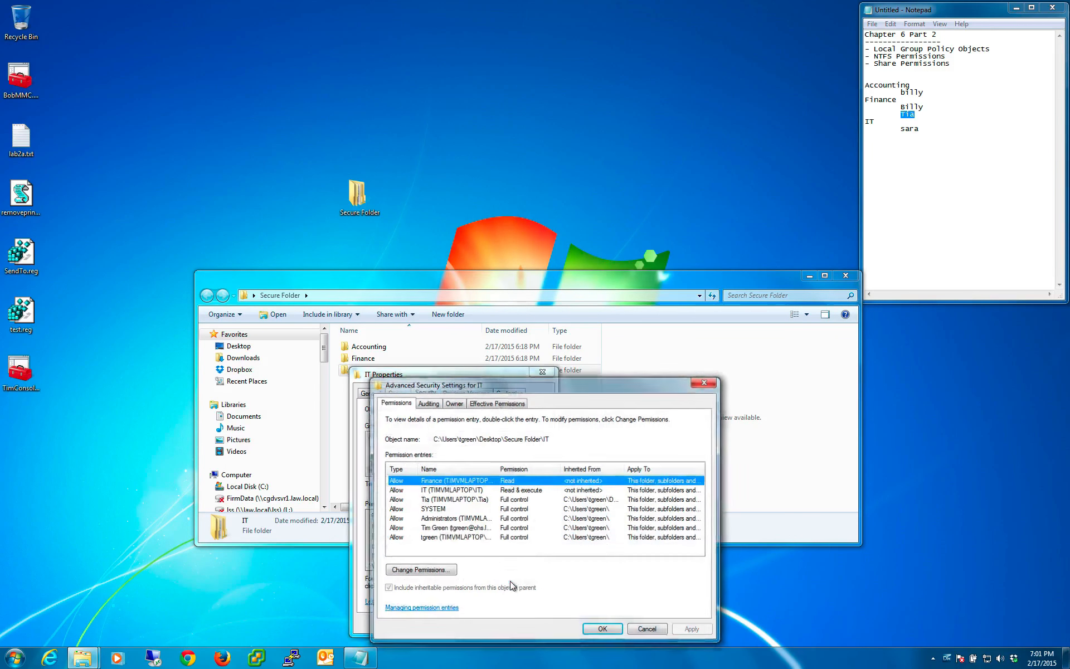
click(491, 406)
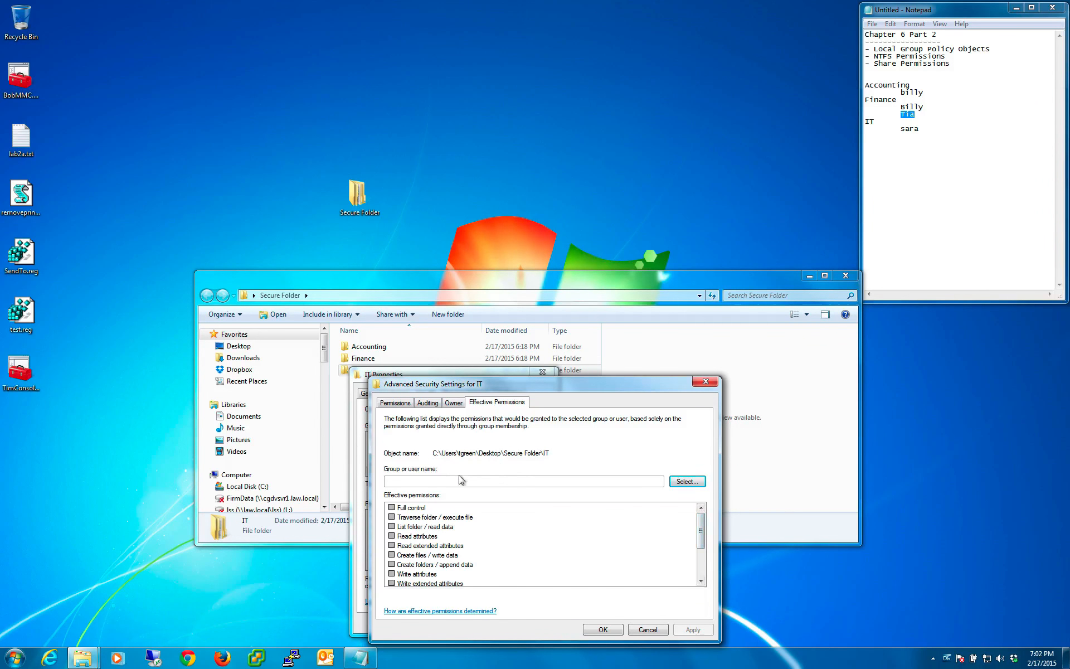
- Look up the effective permissions on IT for the second user listed under Finance, from the local computer TIMVMLAPTOP
click(686, 482)
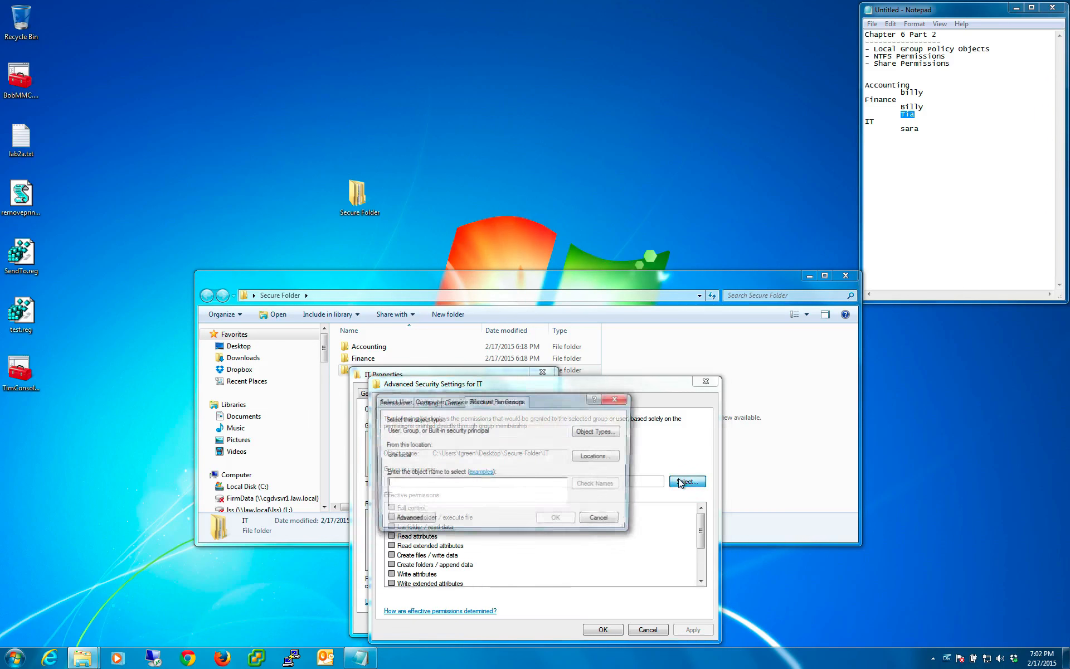
click(599, 456)
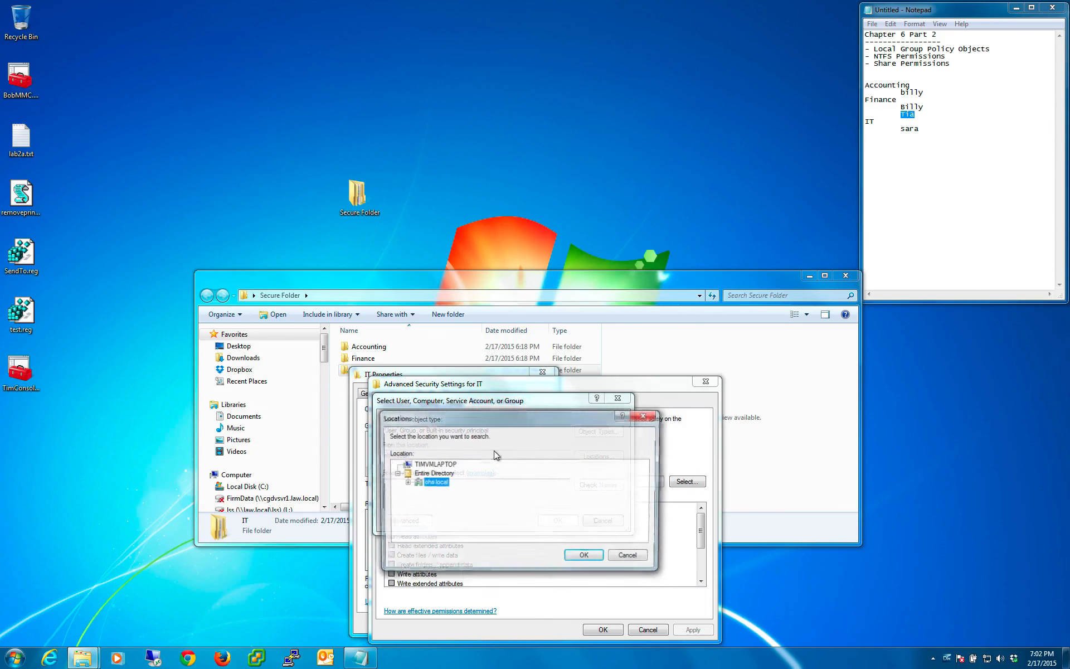
click(583, 557)
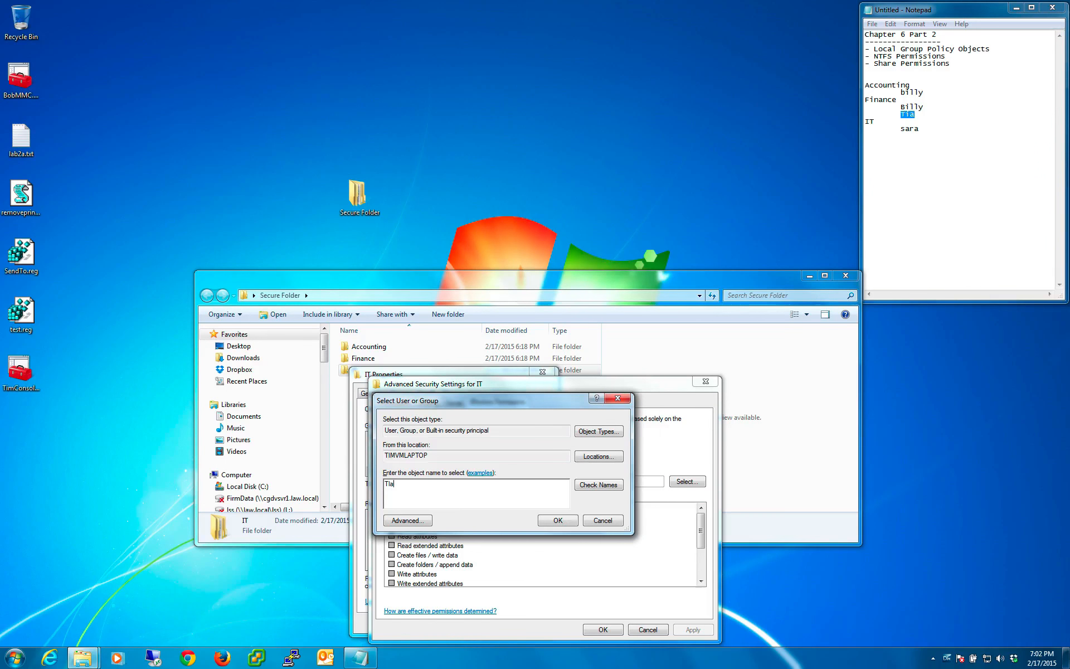
text(Tia)
click(611, 485)
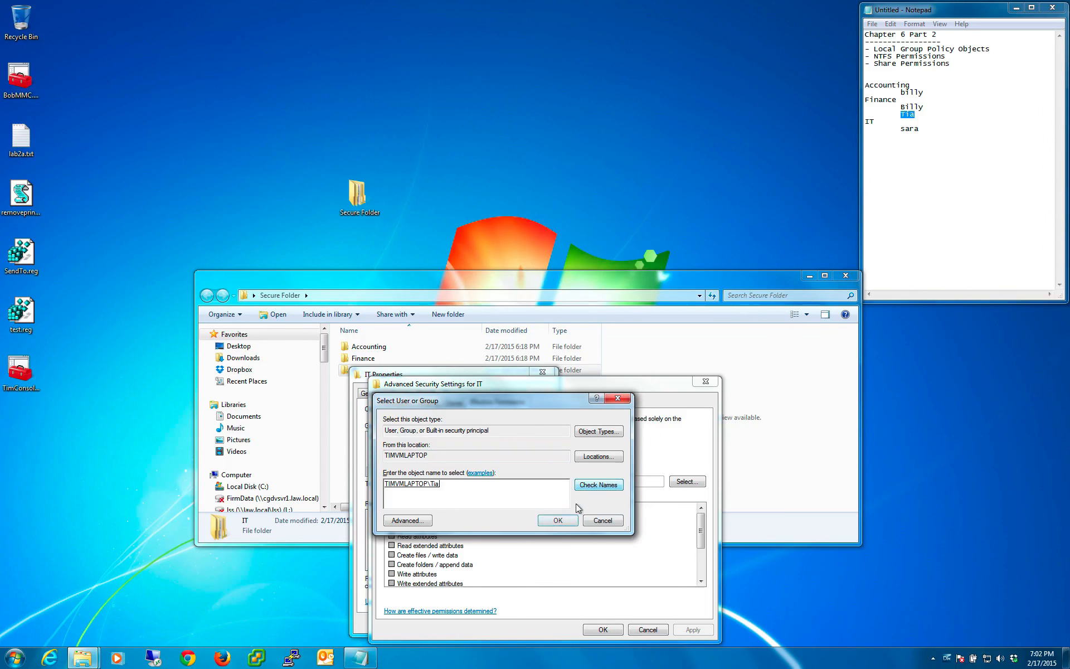
click(558, 520)
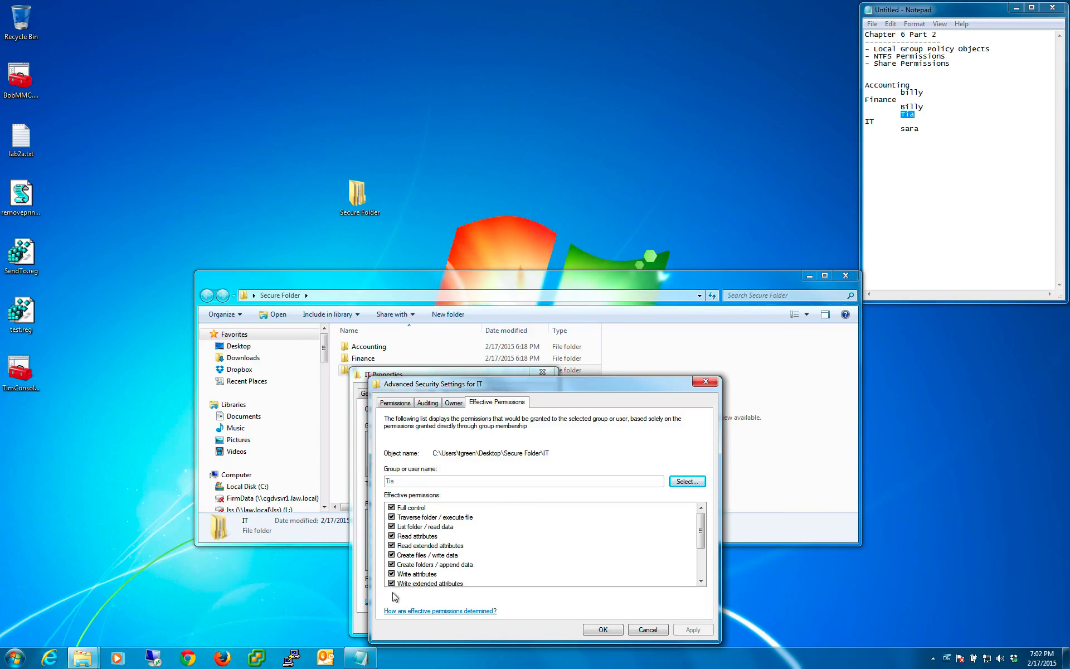
mouse_move(700, 525)
mouse_down()
mouse_move(701, 553)
mouse_move(704, 521)
mouse_up()
- Look up the effective permissions on IT for the first user listed under Finance in the notes
drag(930, 105, 902, 105)
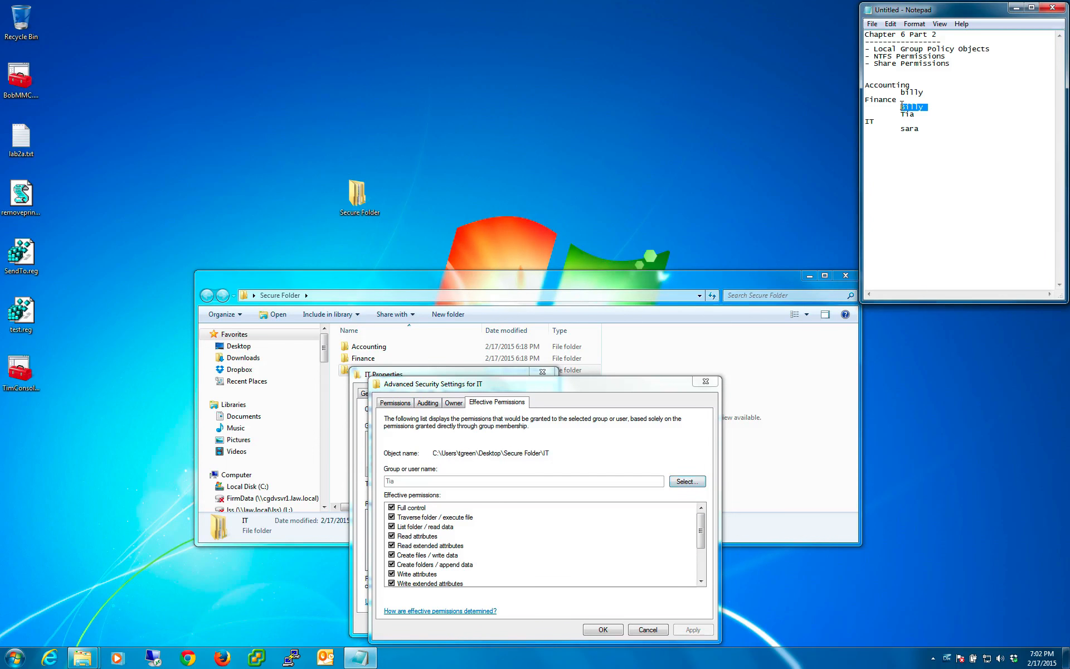
click(431, 489)
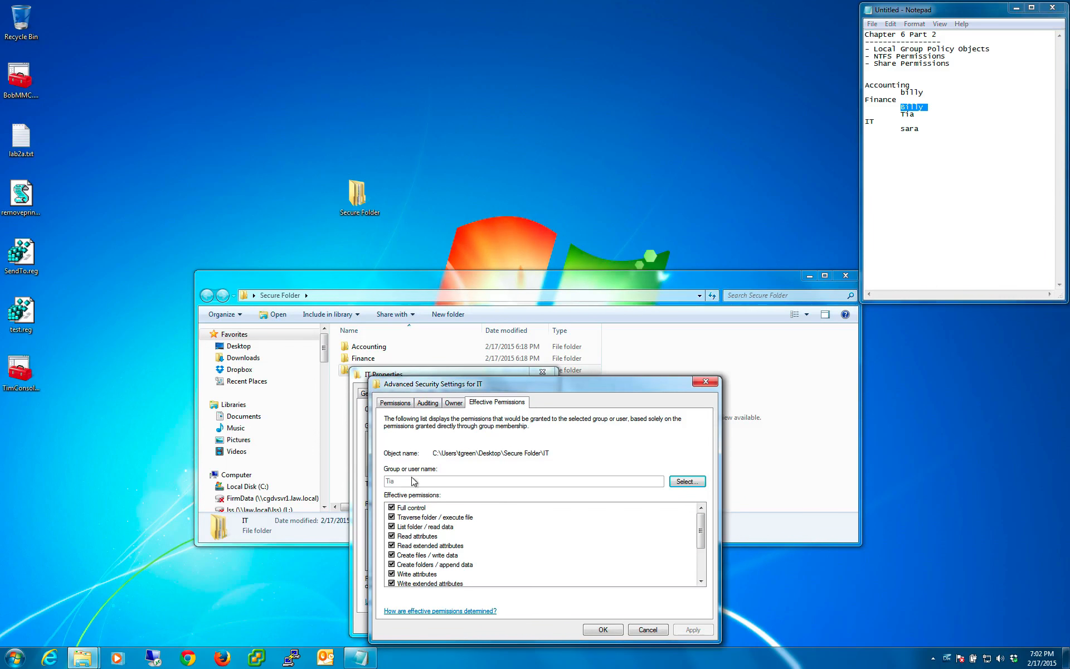
click(686, 481)
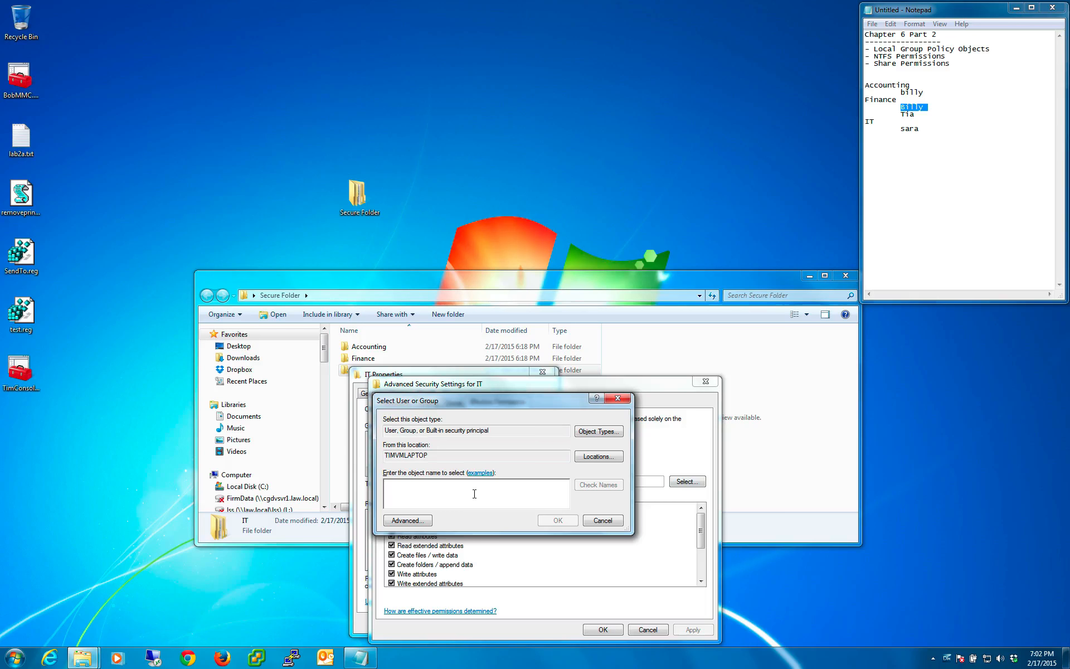
text(billy)
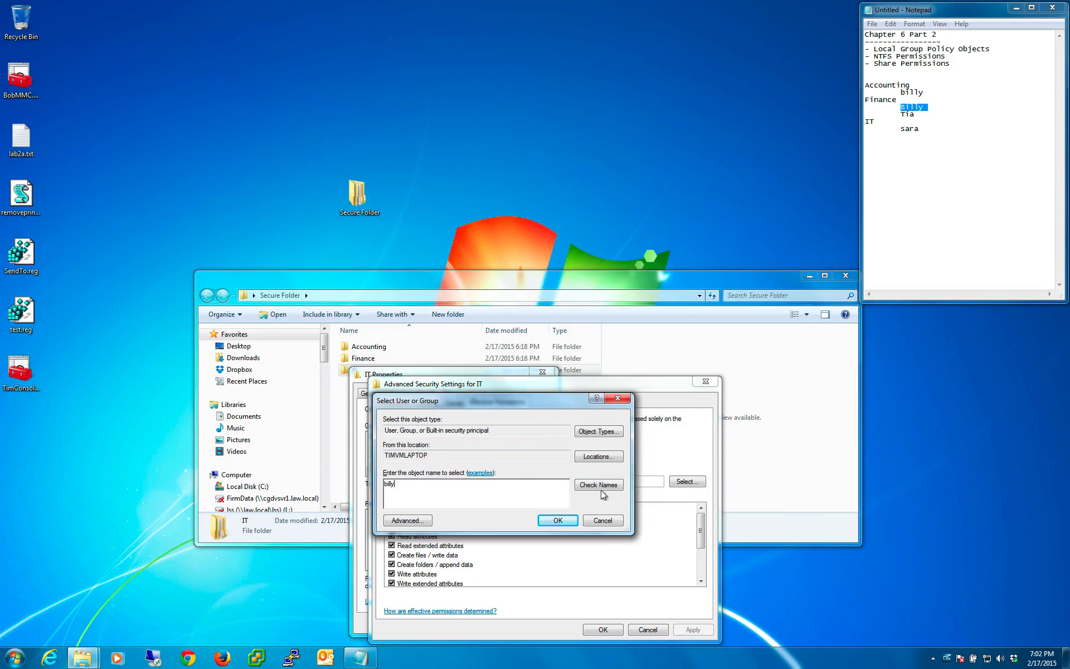
click(600, 485)
click(557, 521)
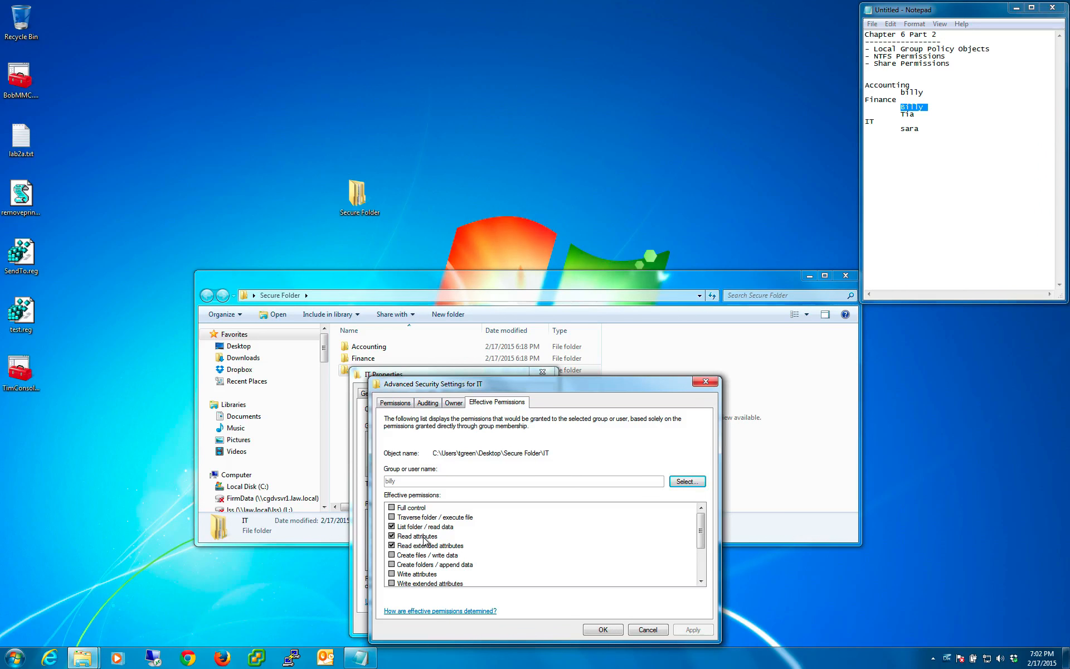
click(919, 132)
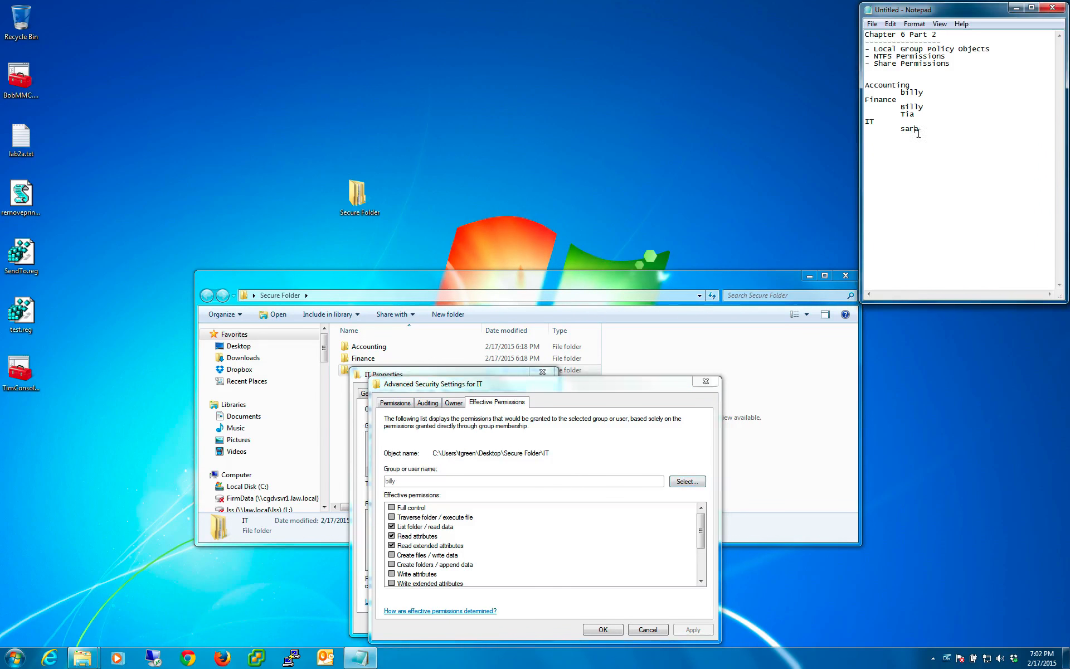
drag(907, 106, 900, 102)
click(917, 107)
click(360, 195)
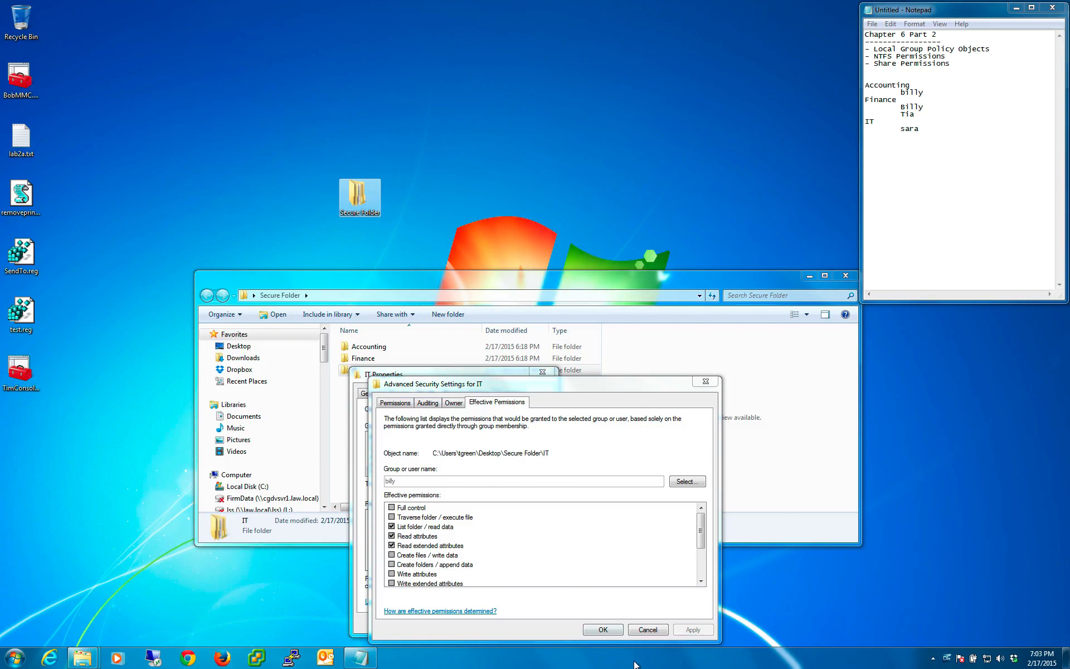
- Close the IT subfolder's advanced security settings and properties, and close the Secure Folder window
click(604, 630)
click(443, 629)
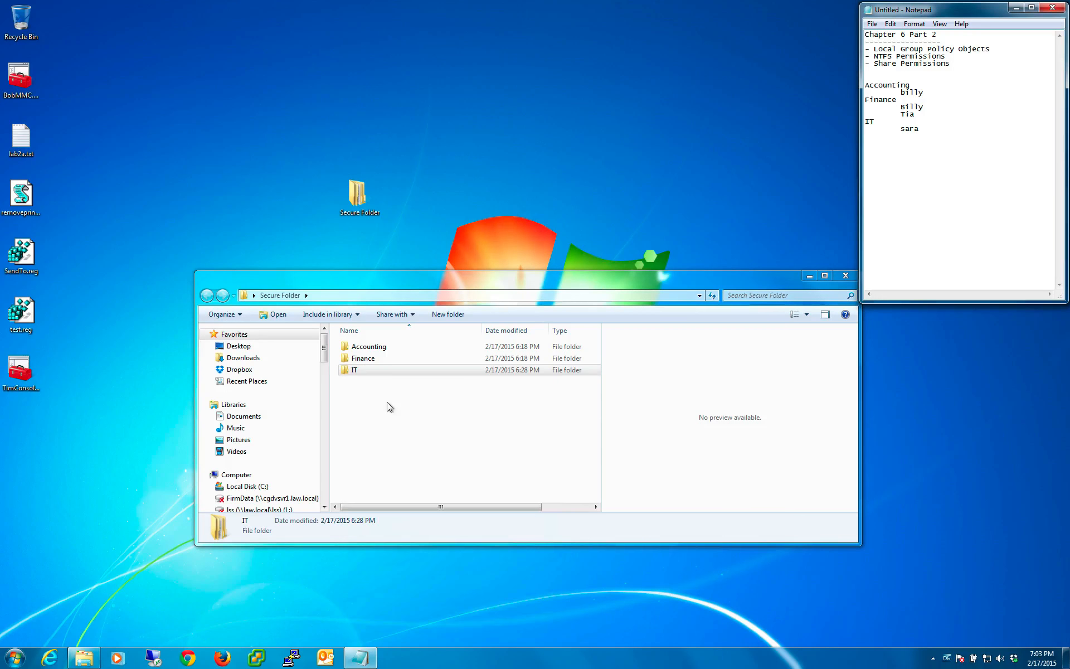
click(845, 276)
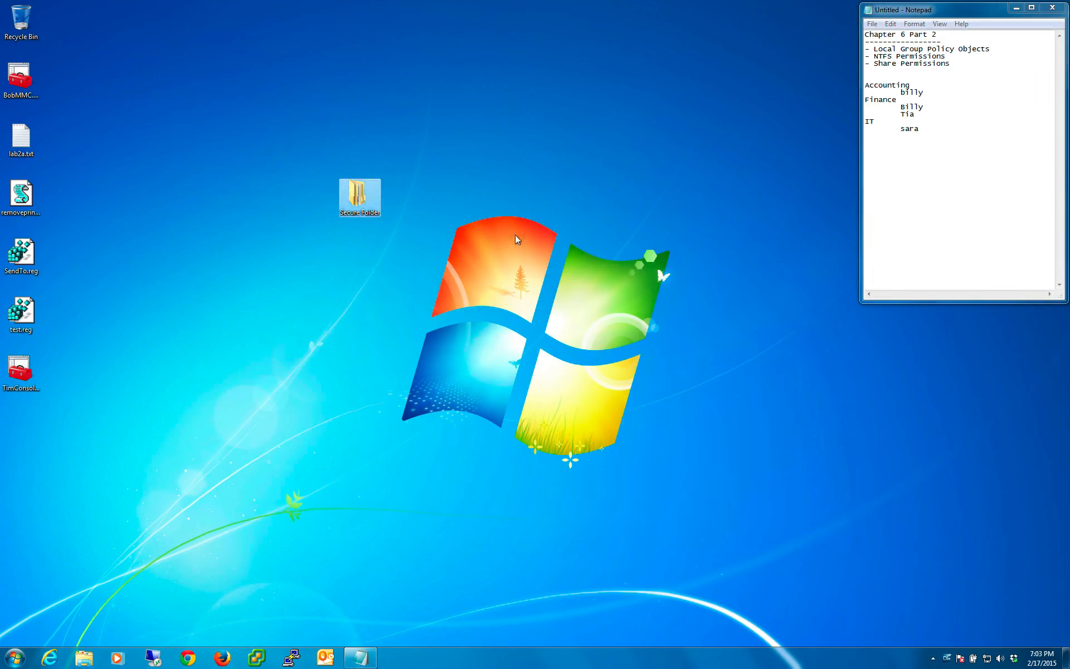
click(297, 122)
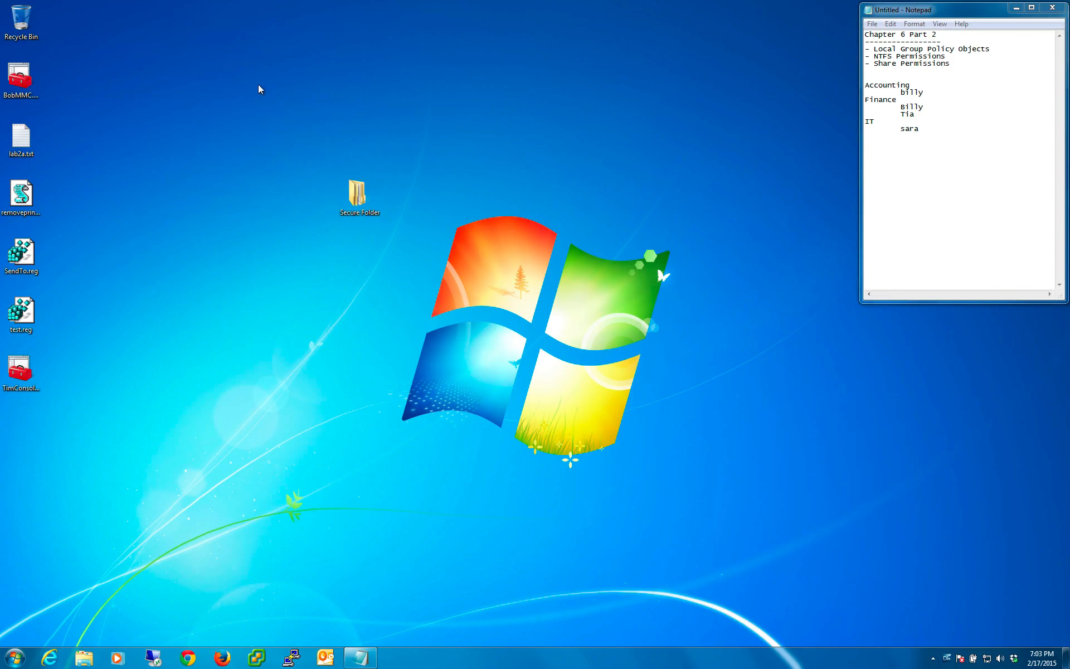
- Open Secure Folder's sharing properties, review the people and permission levels in basic File Sharing, and cancel that dialog
click(363, 193)
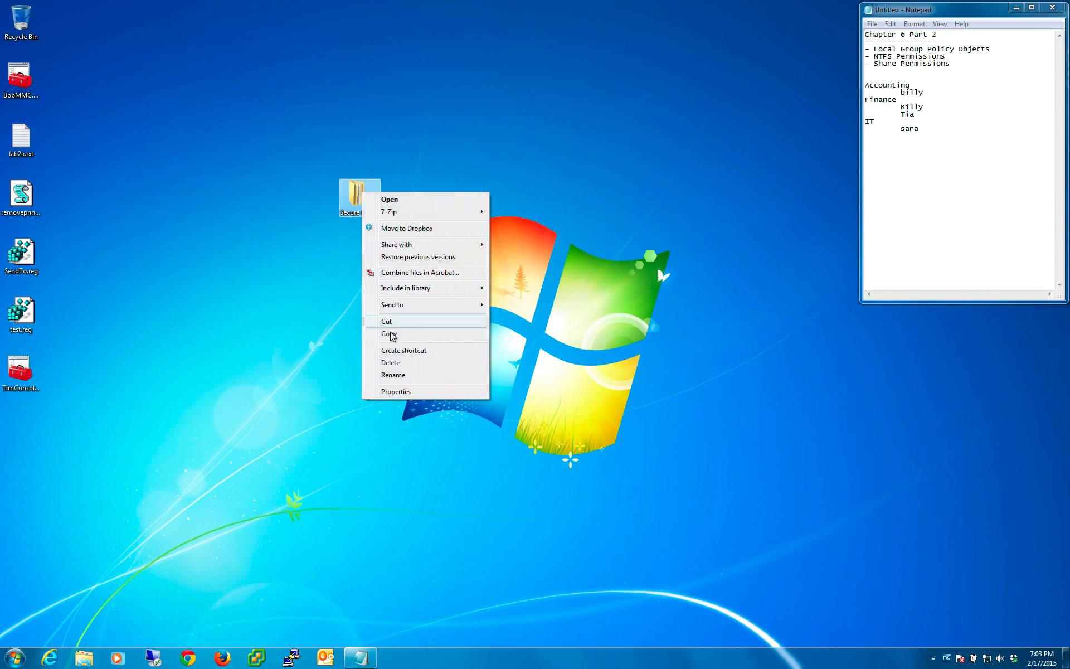
click(411, 393)
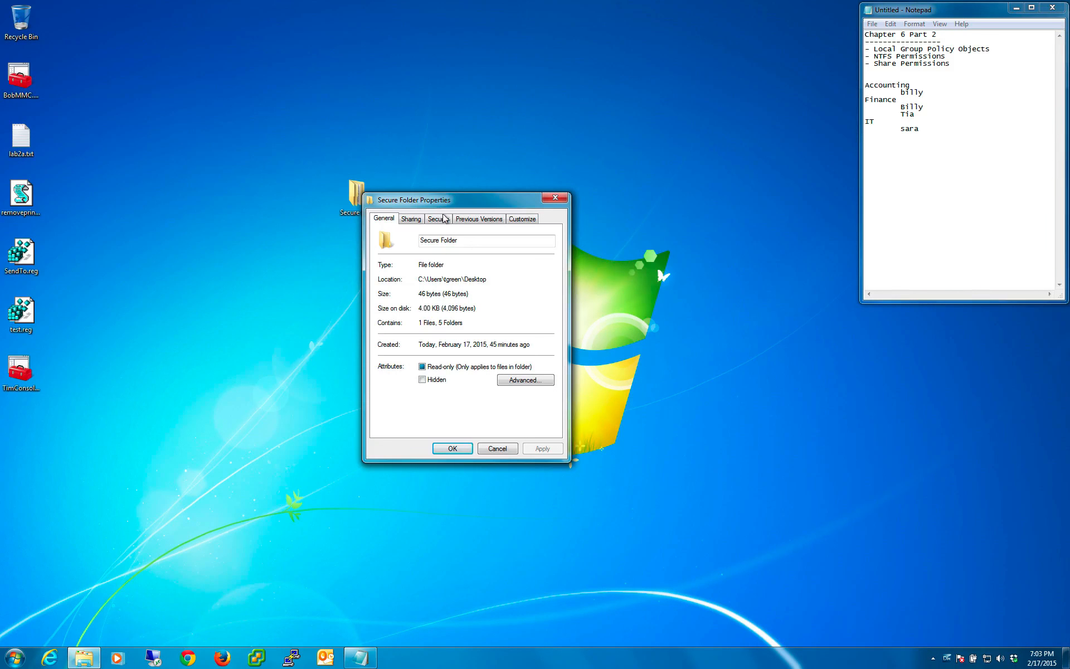
click(413, 219)
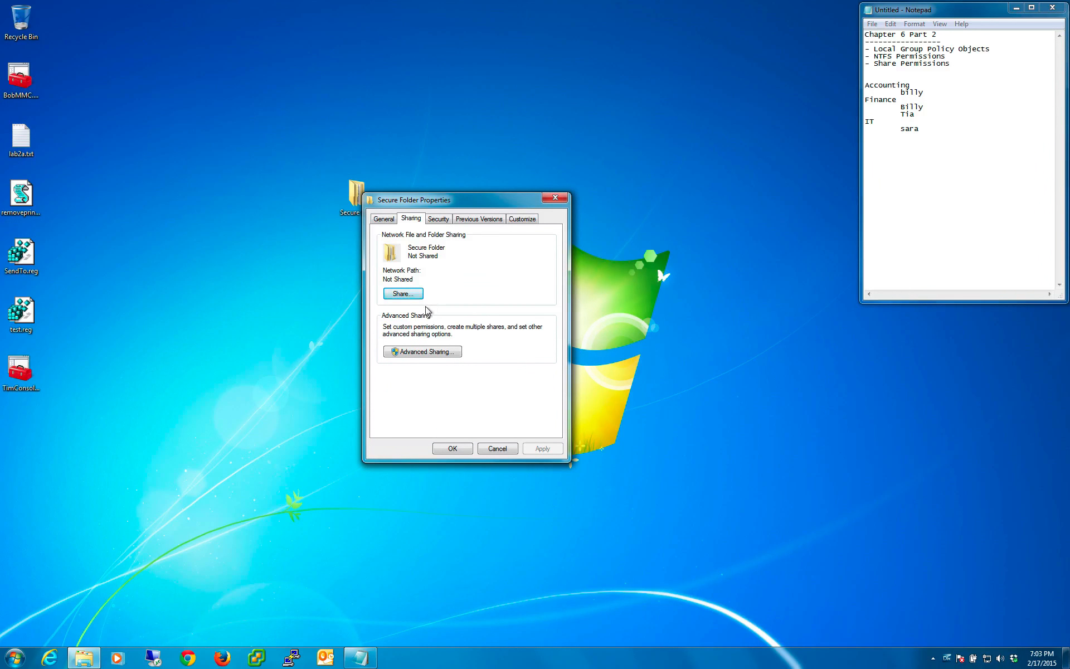
click(409, 296)
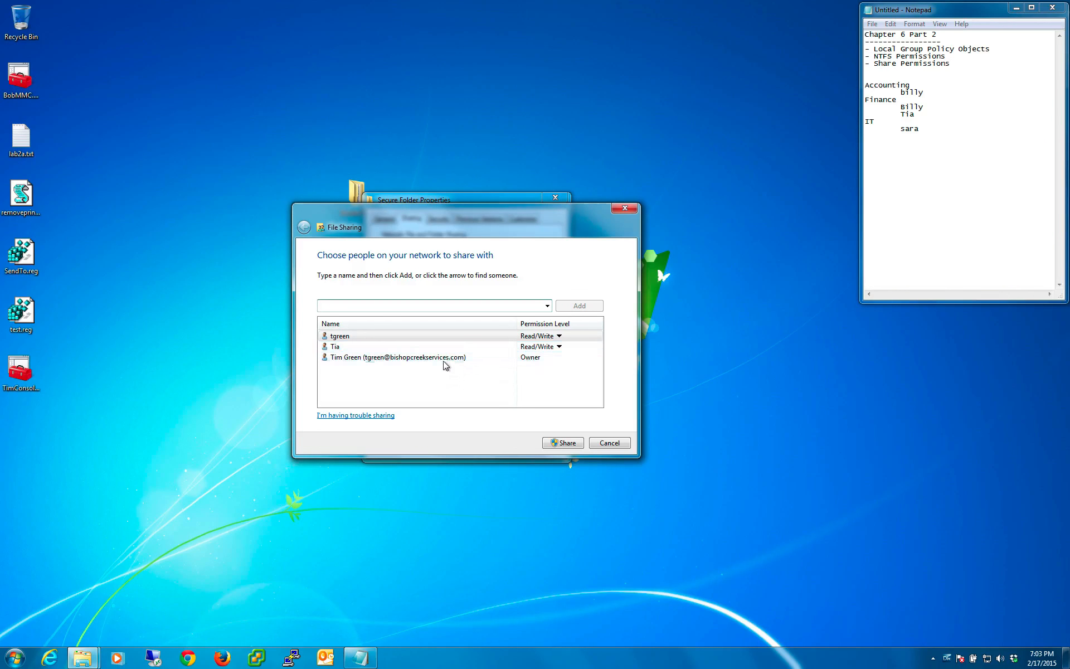
click(617, 445)
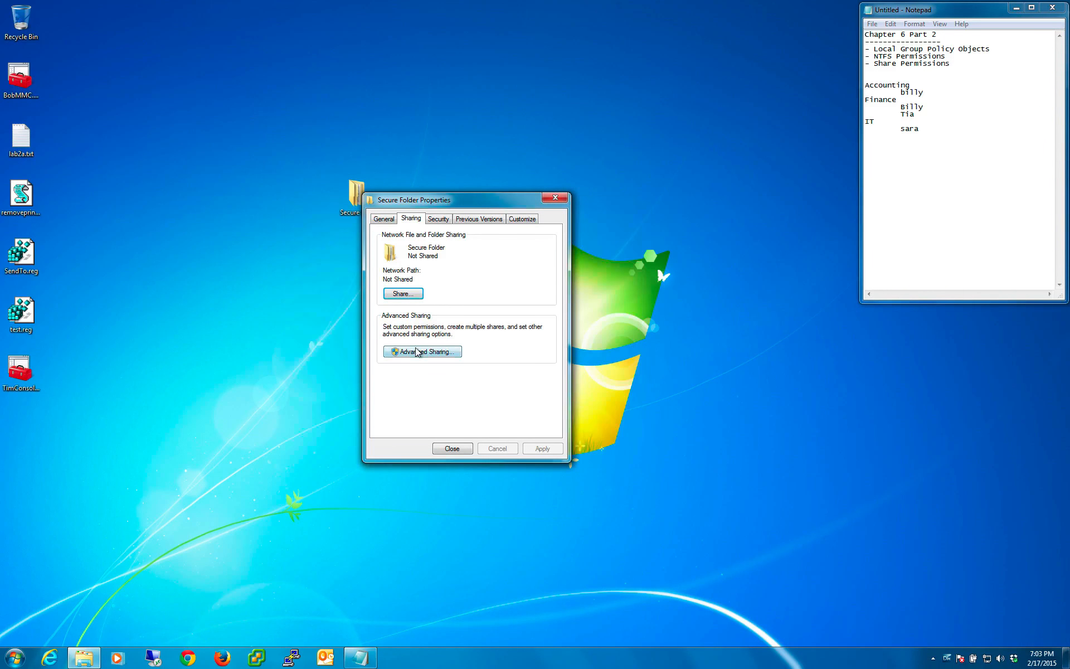
- Enable Share this folder in Secure Folder's Advanced Sharing settings, and move the folder's desktop icon clear of the dialog
click(441, 356)
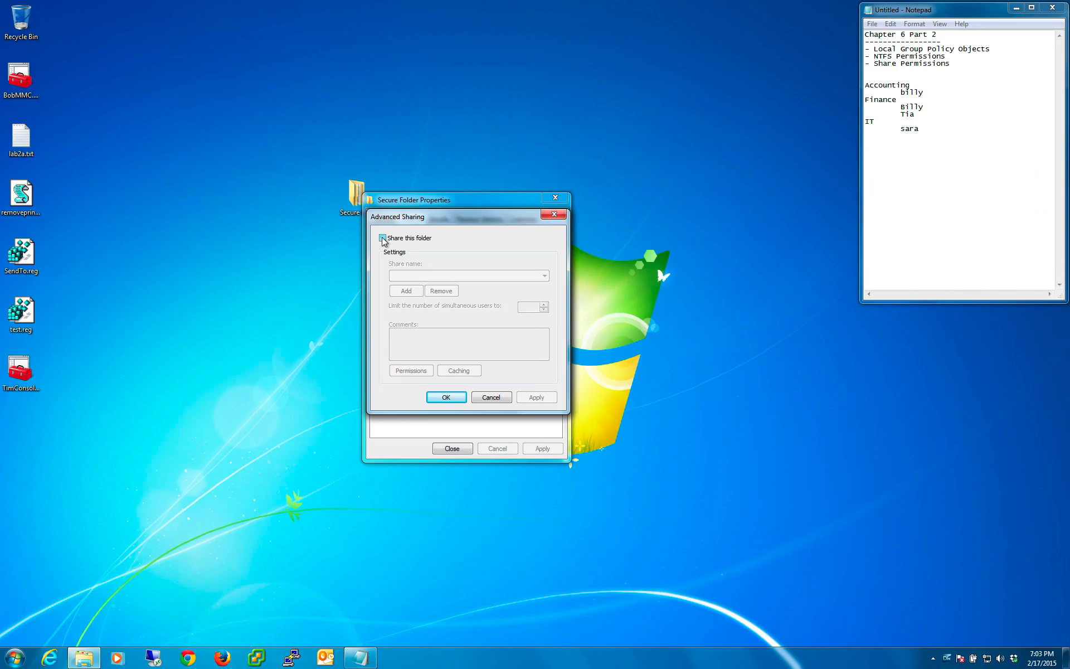
click(393, 240)
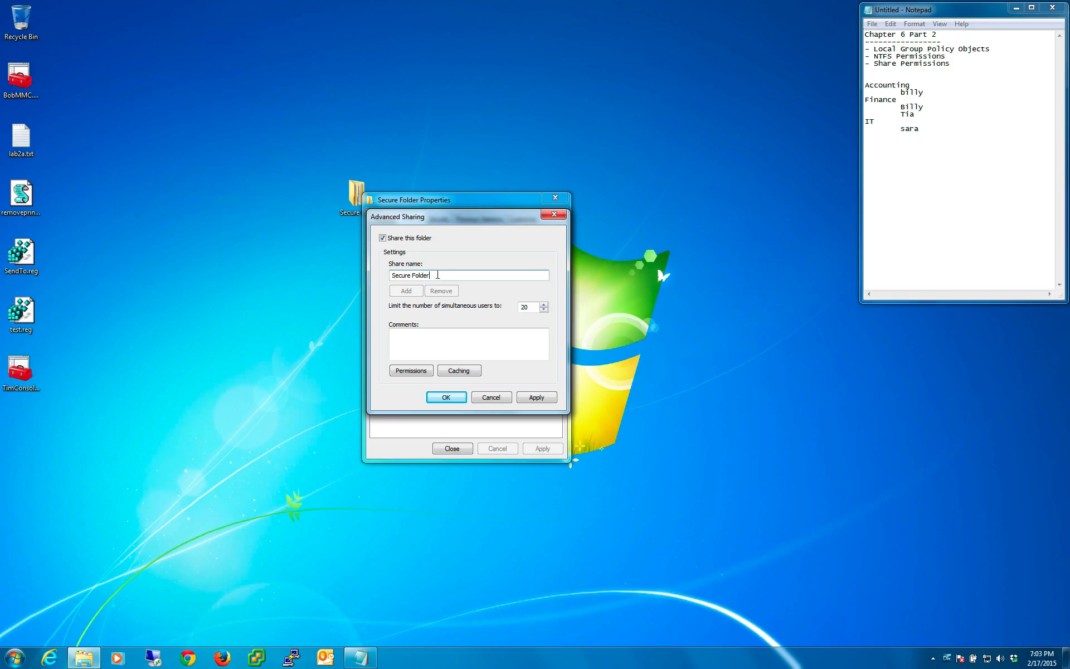
drag(445, 274, 369, 267)
click(452, 274)
drag(419, 275, 391, 271)
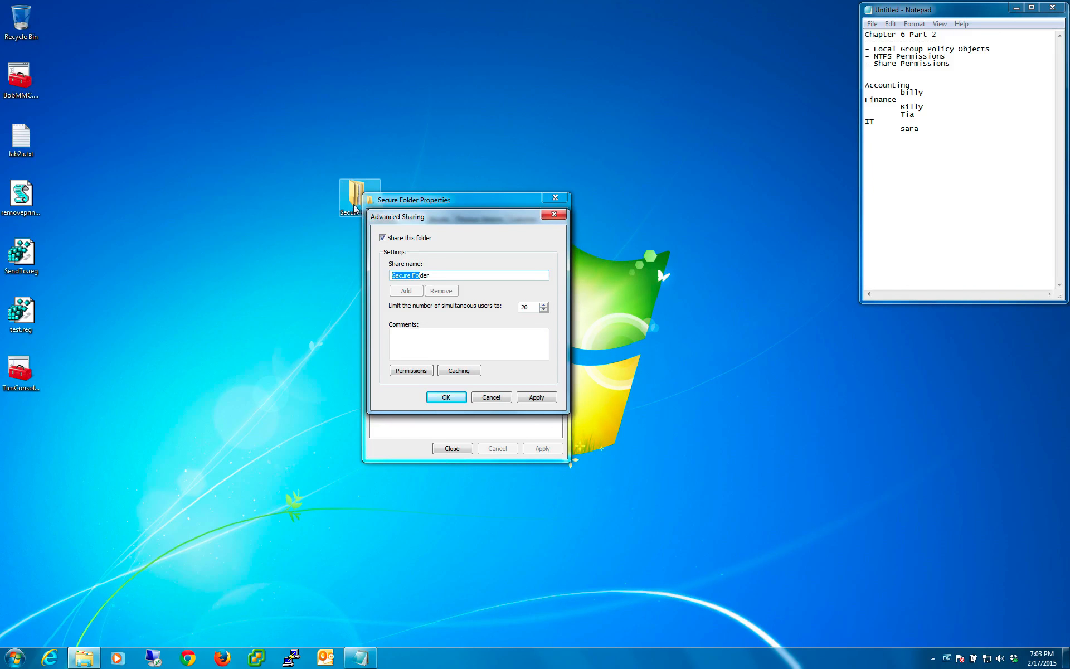
drag(355, 208, 312, 149)
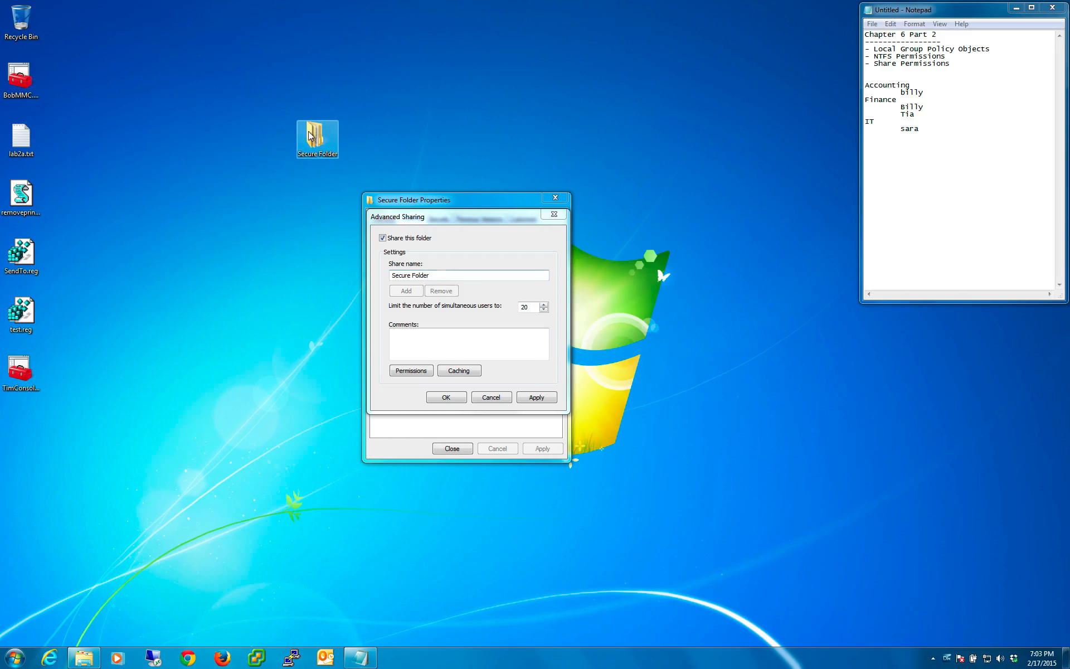
- Review the share name, simultaneous user limit and comments settings in Secure Folder's Advanced Sharing dialog
drag(254, 88, 392, 200)
click(442, 275)
click(441, 277)
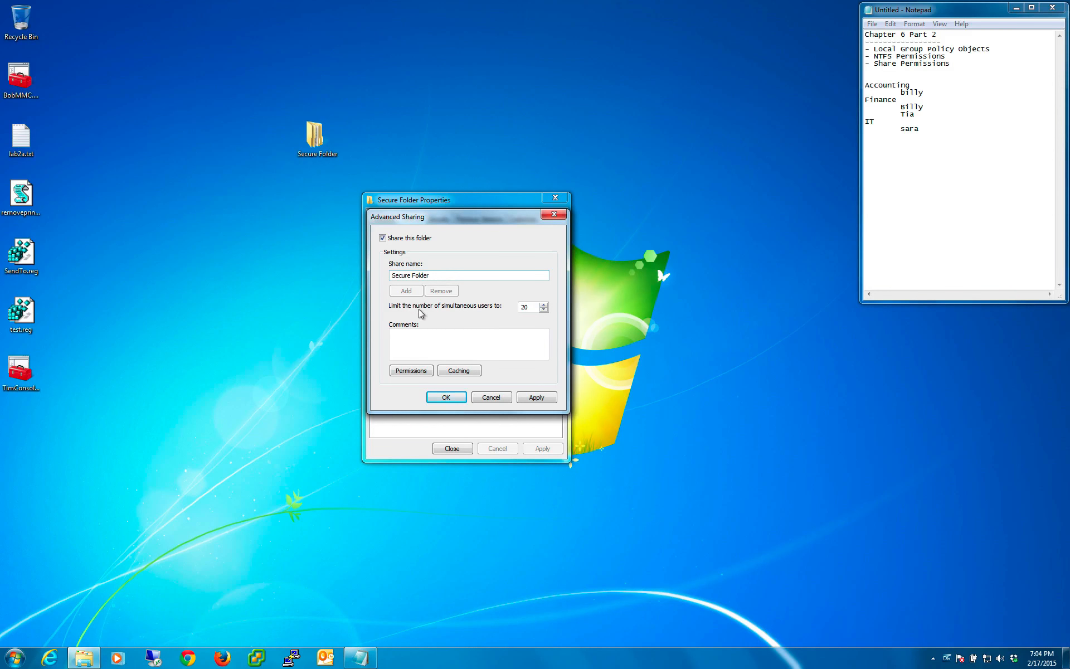
double_click(524, 308)
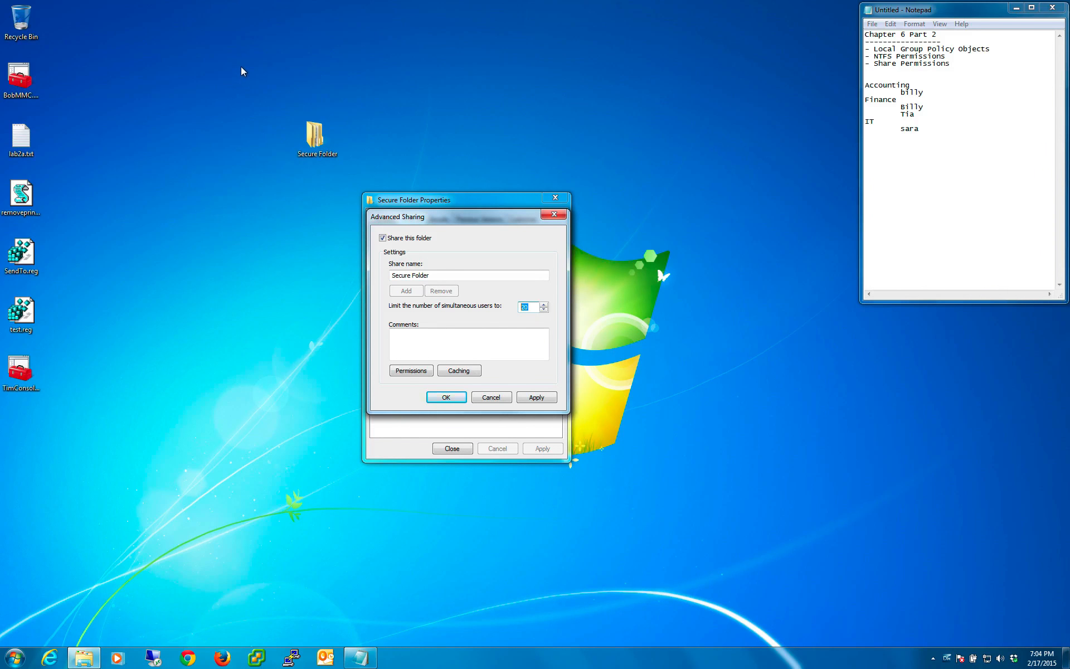
click(446, 341)
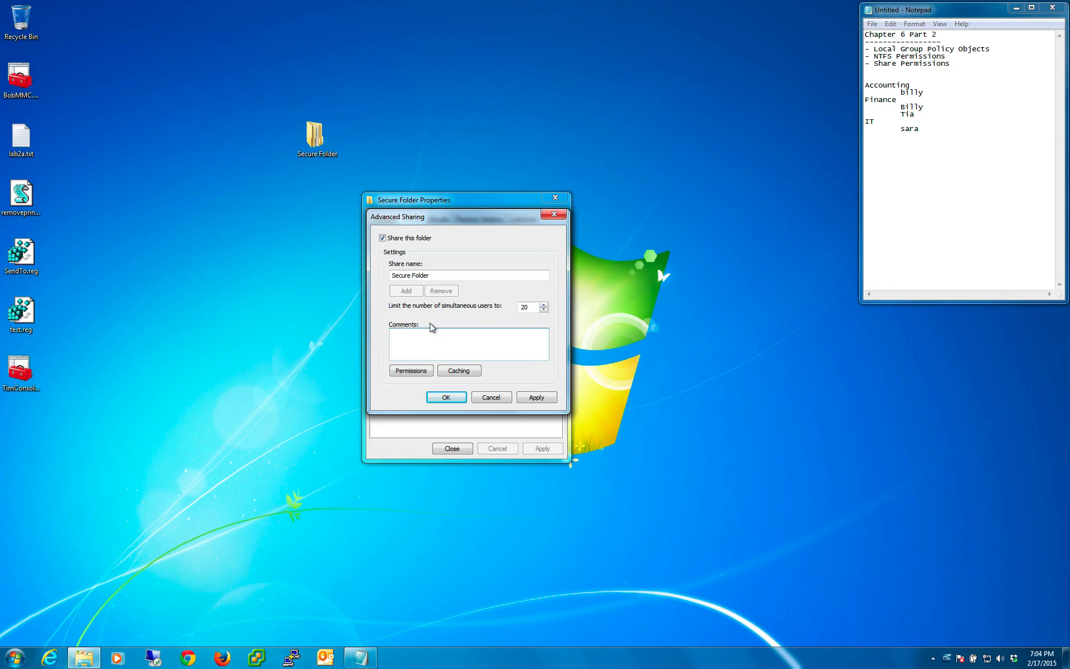
- Open Secure Folder's share permissions and examine the access levels listed for Everyone
click(406, 370)
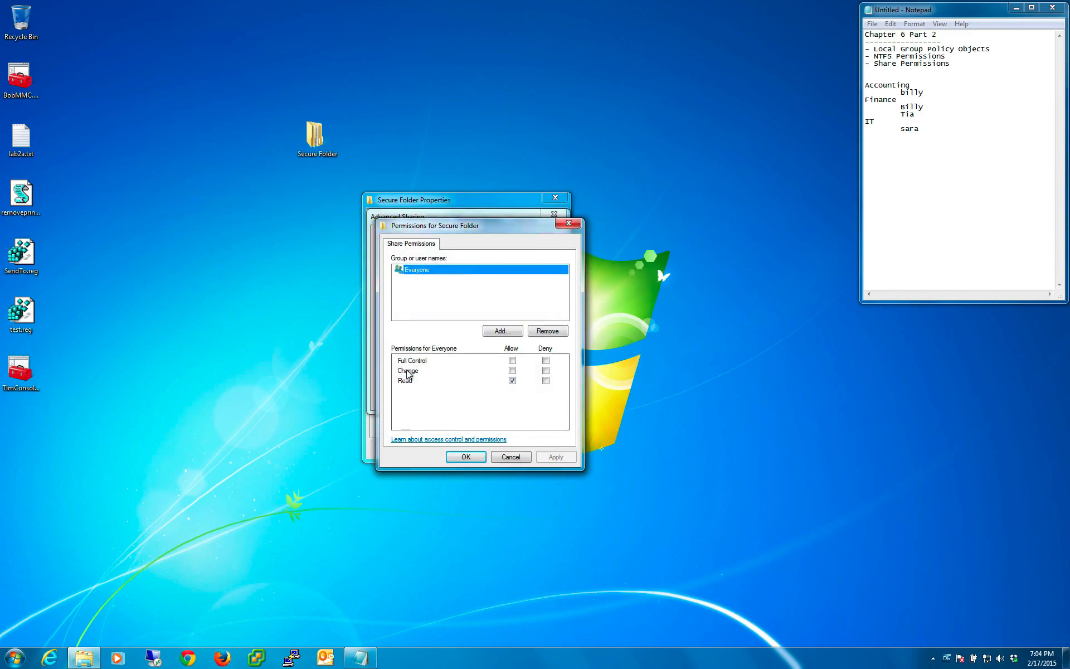
click(423, 298)
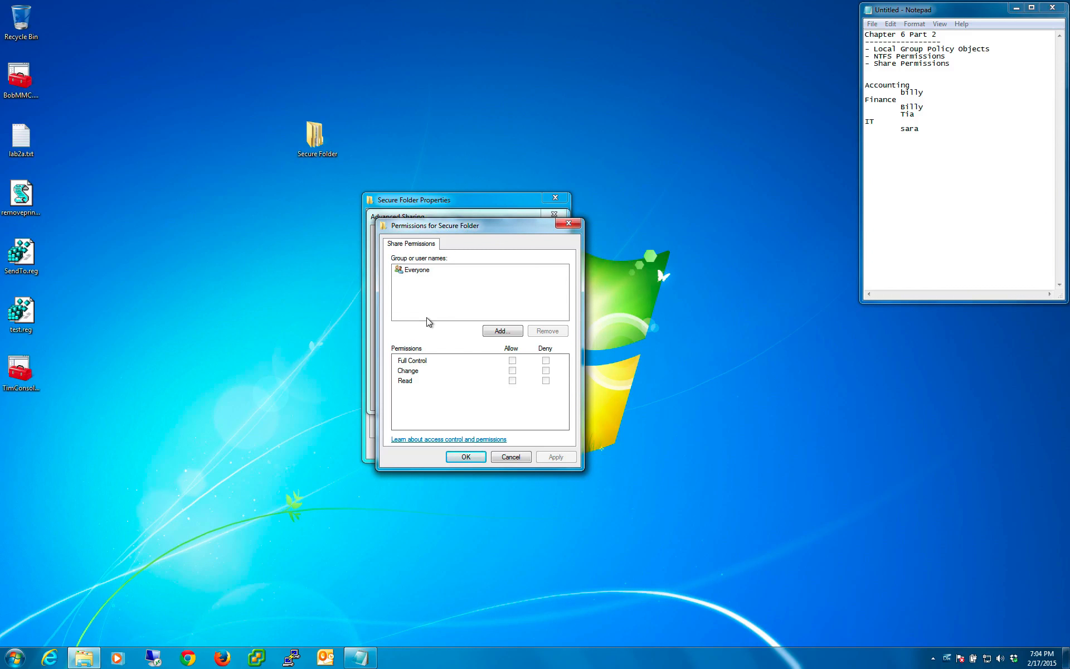
drag(476, 223, 602, 265)
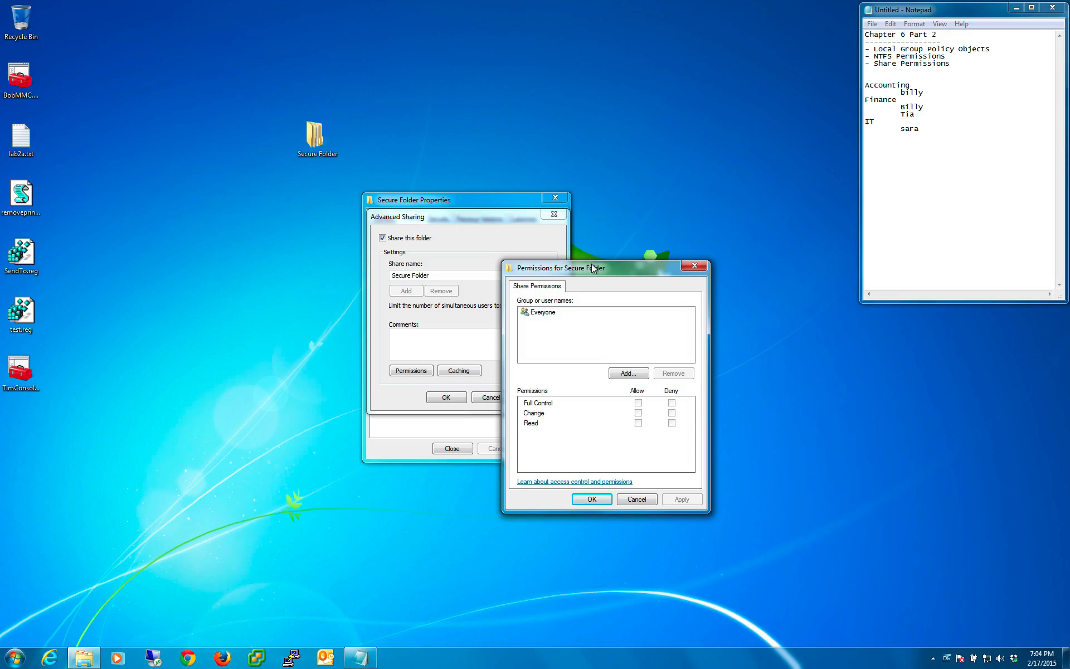
drag(591, 263, 452, 198)
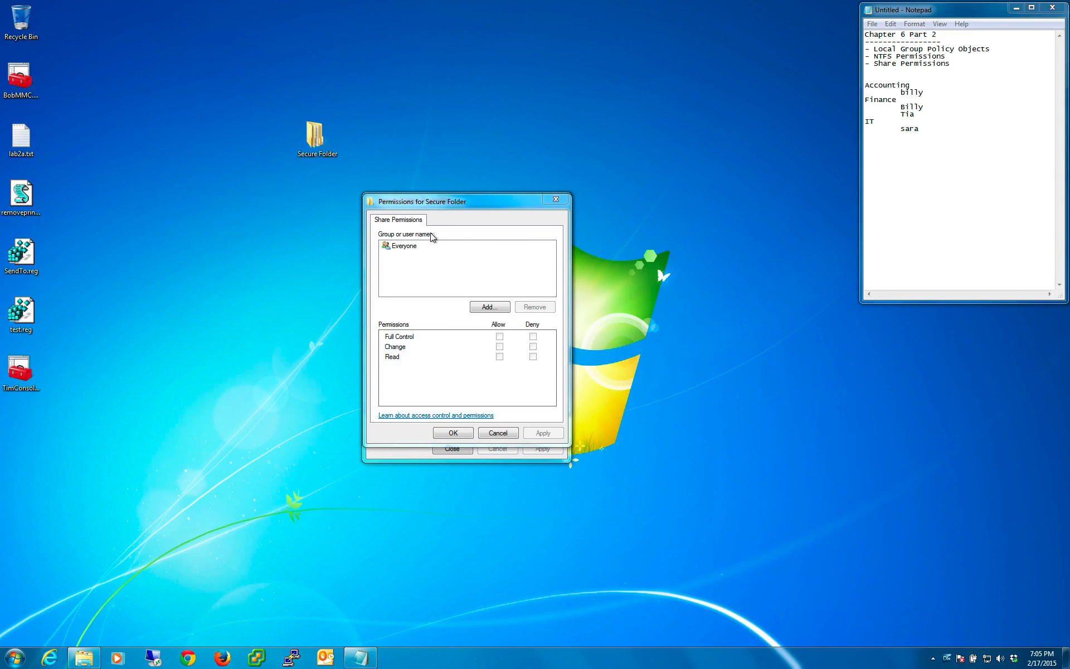
click(410, 248)
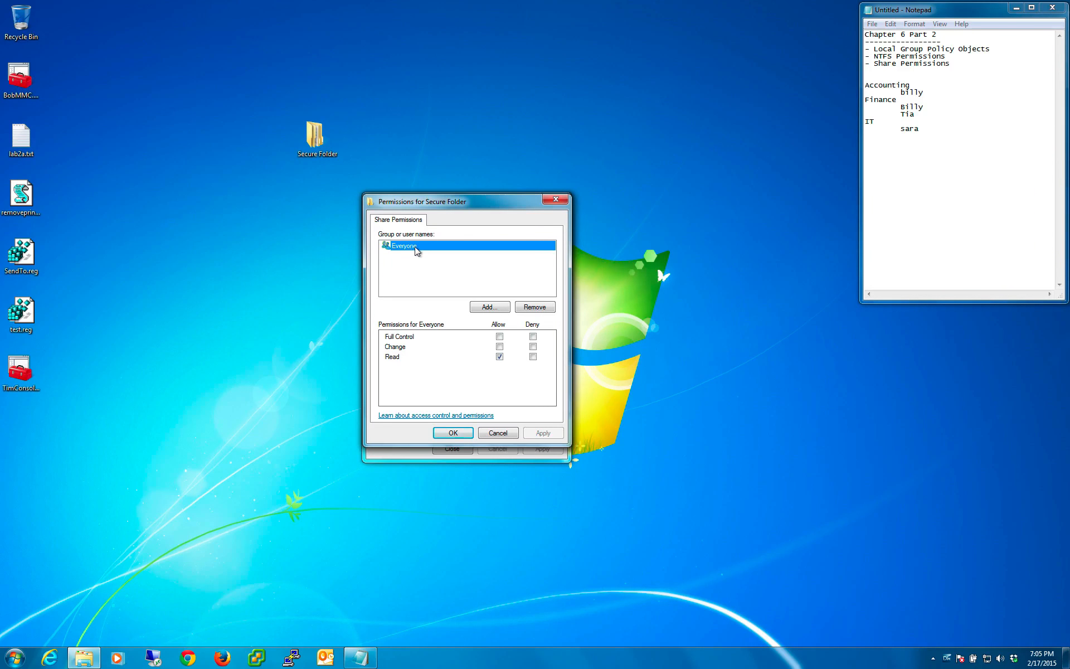
- Clear Full Control, Change and Read for Everyone in the share permissions, and confirm the permissions and Advanced Sharing dialogs
click(499, 336)
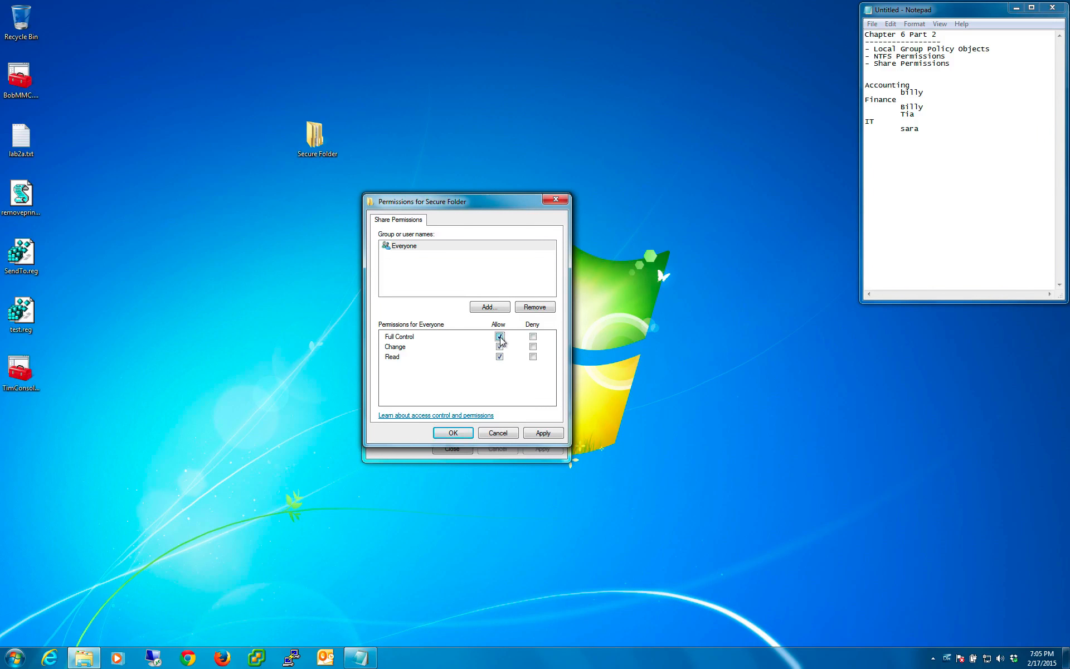
click(499, 337)
click(500, 347)
click(499, 357)
drag(454, 201, 479, 213)
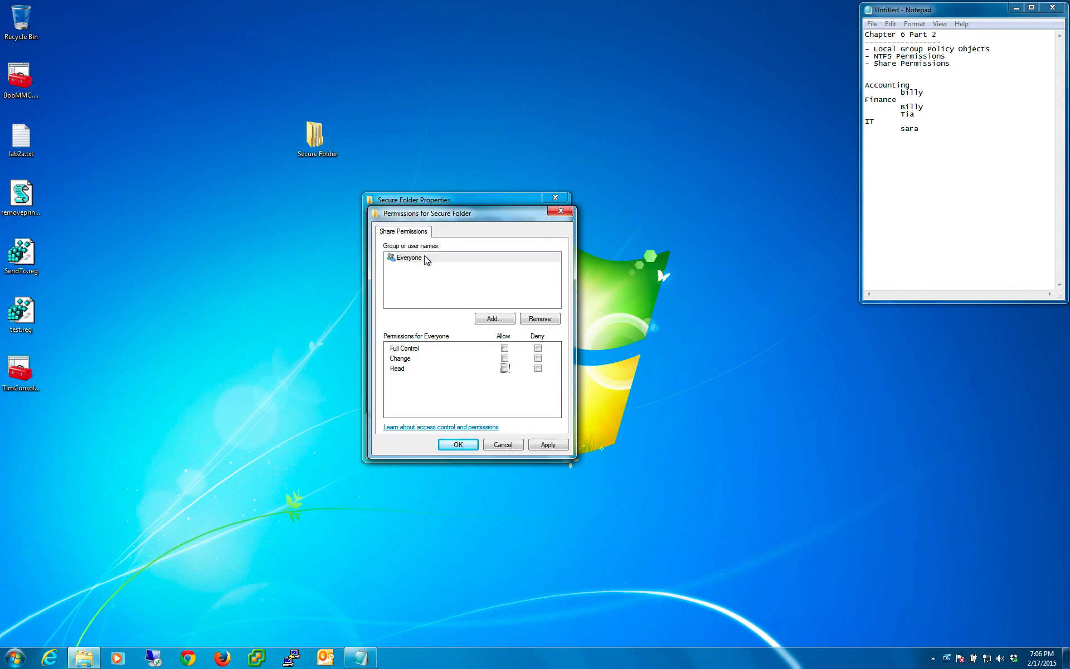
click(458, 445)
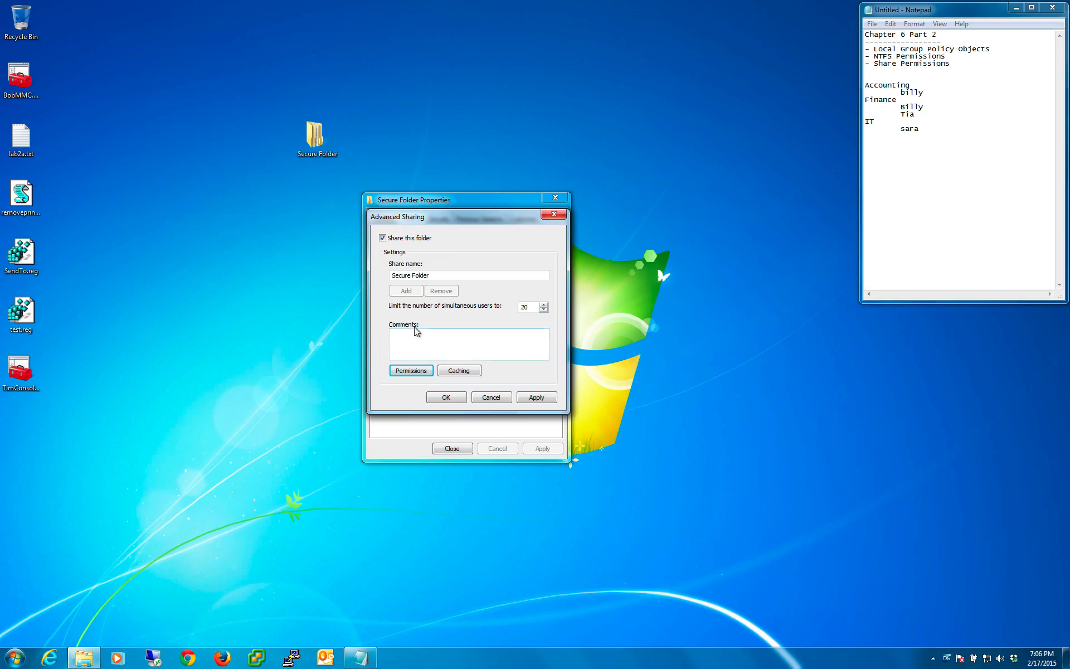
click(451, 398)
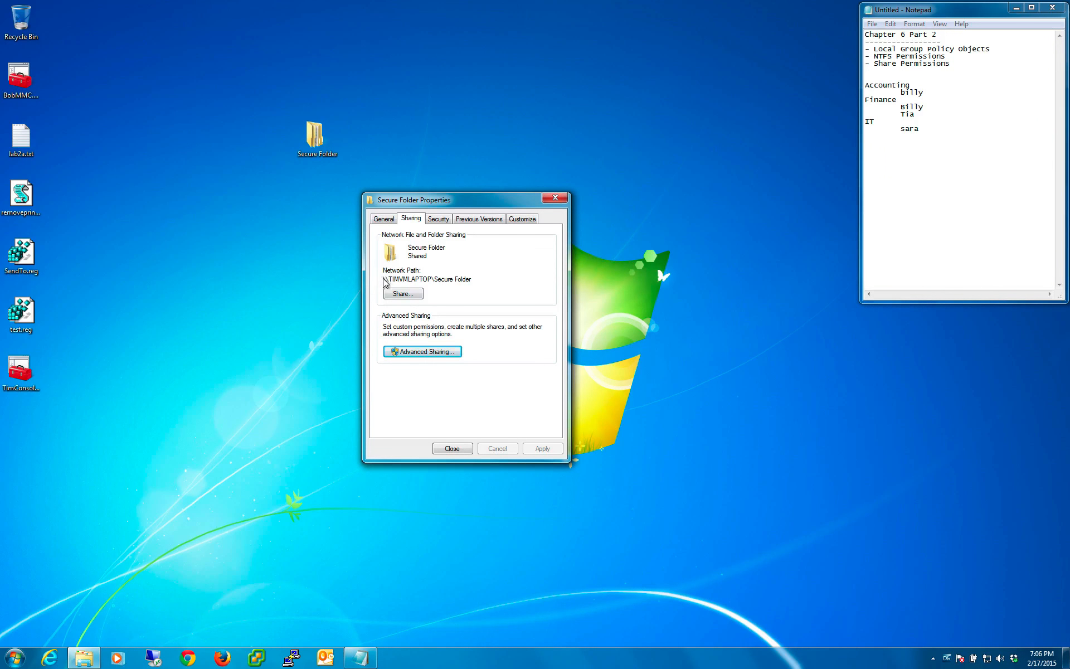
- Copy Secure Folder's full network path from its sharing properties
mouse_move(383, 279)
mouse_down()
mouse_move(434, 282)
mouse_move(384, 279)
mouse_up()
click(431, 278)
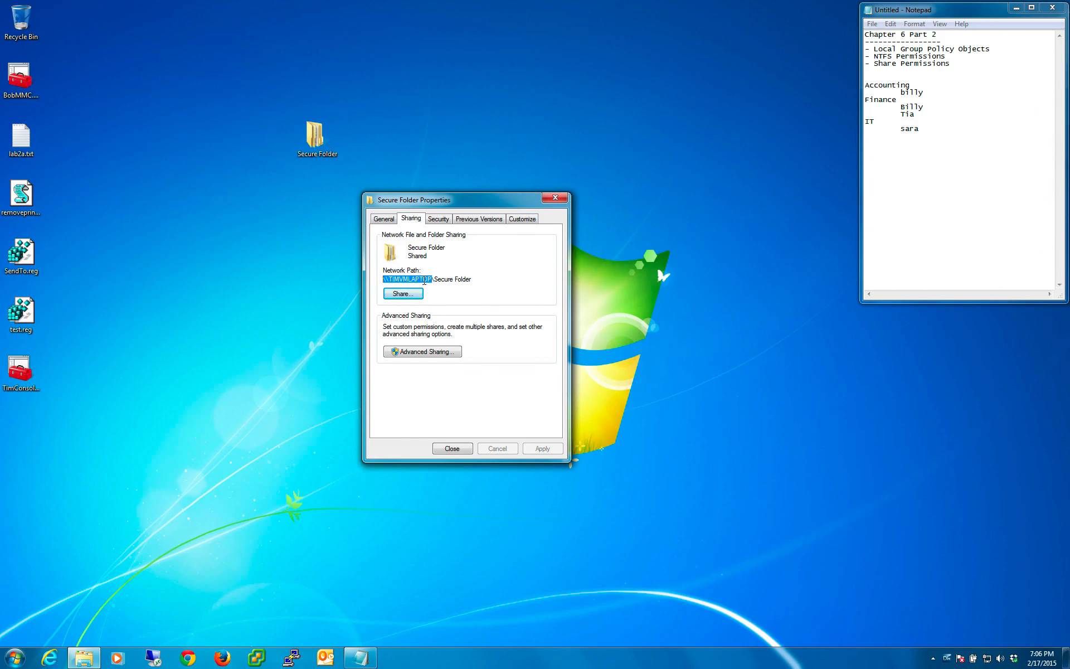
drag(433, 279, 373, 279)
click(477, 281)
right_click(388, 276)
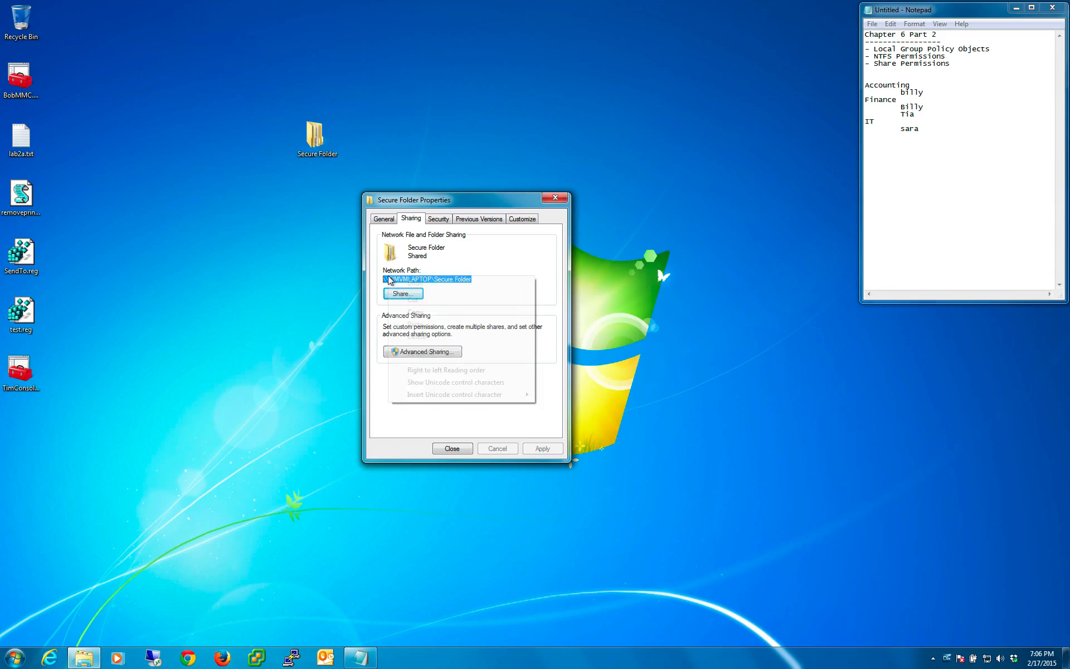
click(410, 312)
click(206, 457)
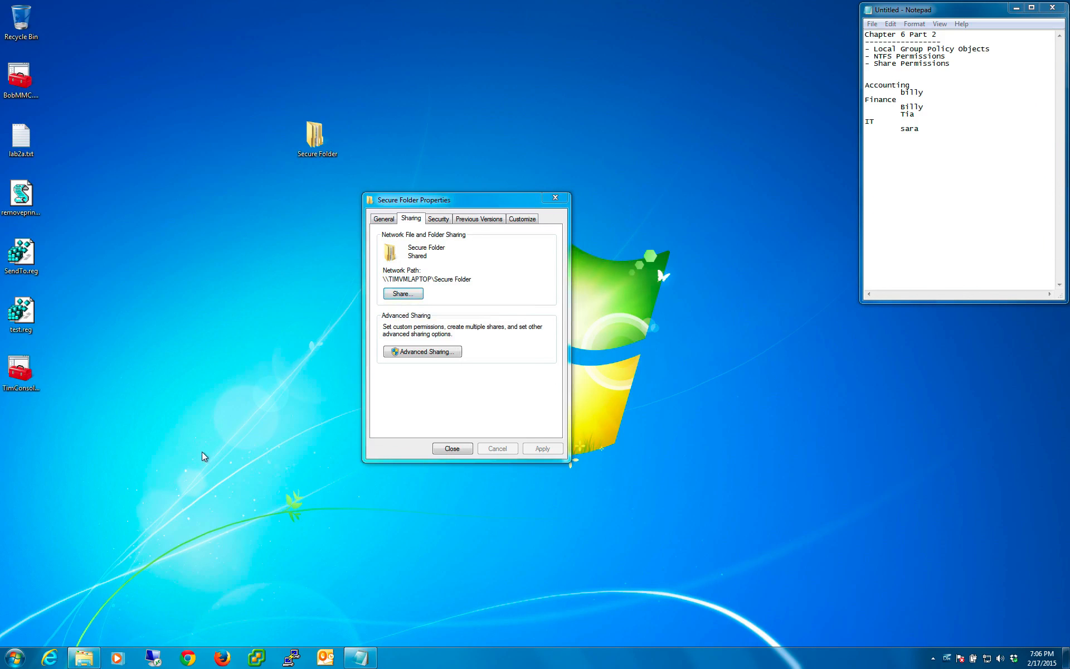
- Open a new Windows Explorer window alongside Secure Folder's properties
click(85, 666)
click(135, 541)
click(80, 661)
click(189, 404)
right_click(87, 660)
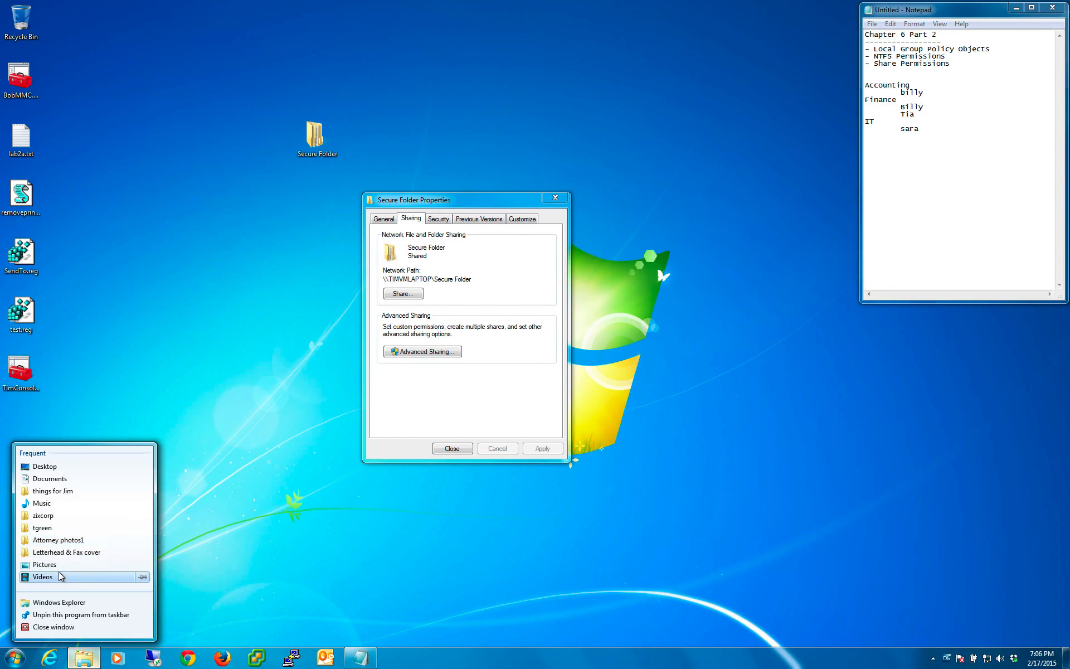
click(58, 603)
- Try to open the share \\TIMVMLAPTOP\Secure Folder using the copied network path, and dismiss the resulting message
click(322, 297)
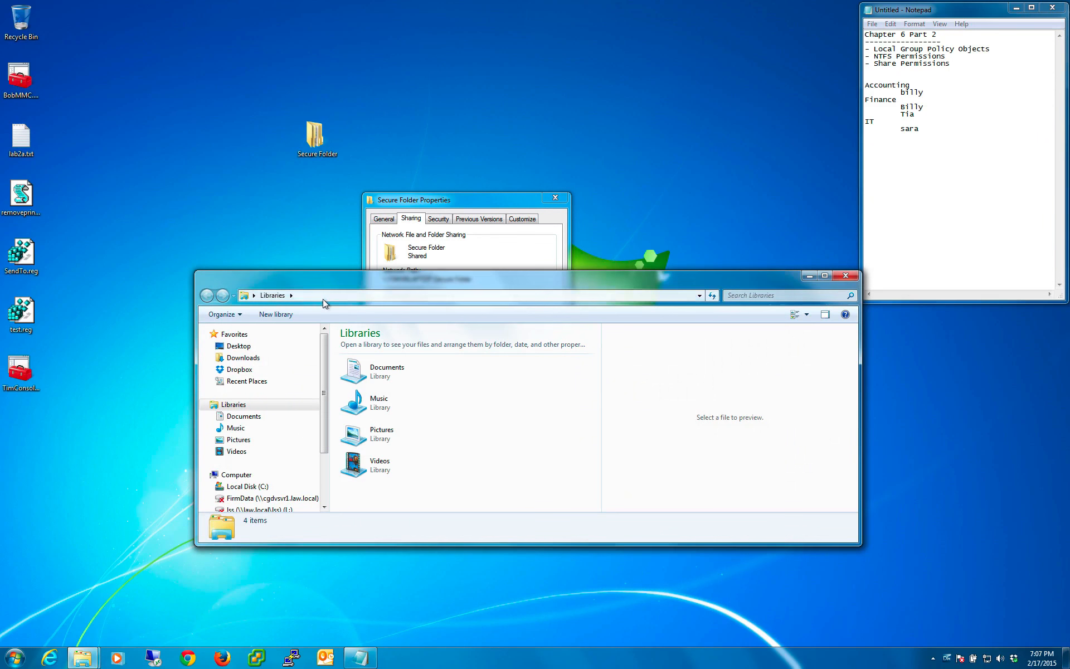
right_click(321, 295)
click(351, 342)
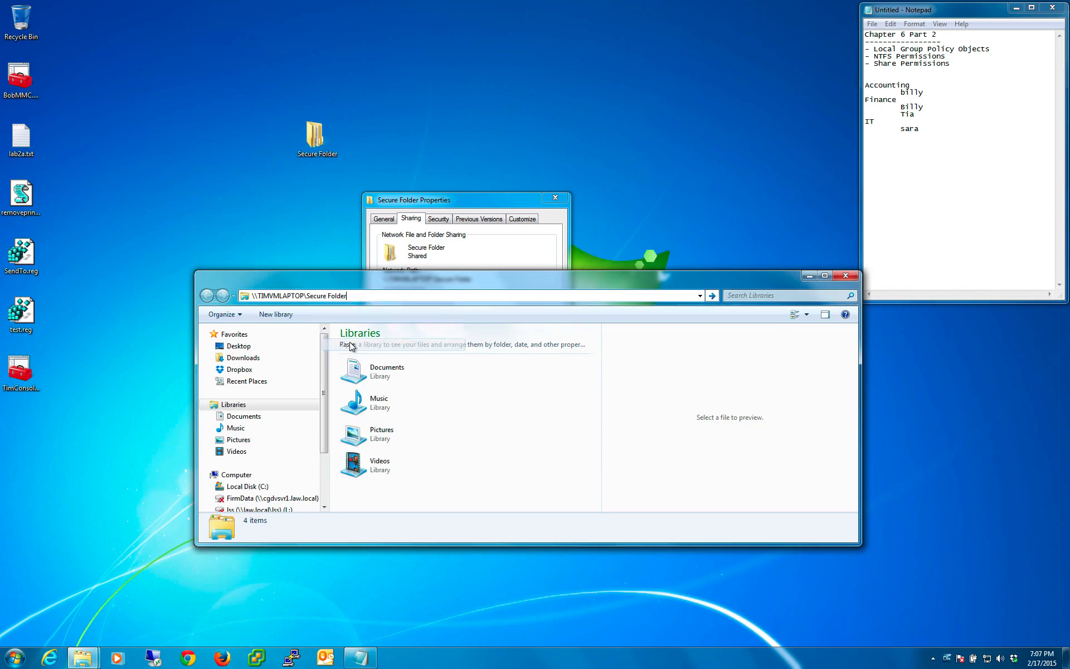
key(Return)
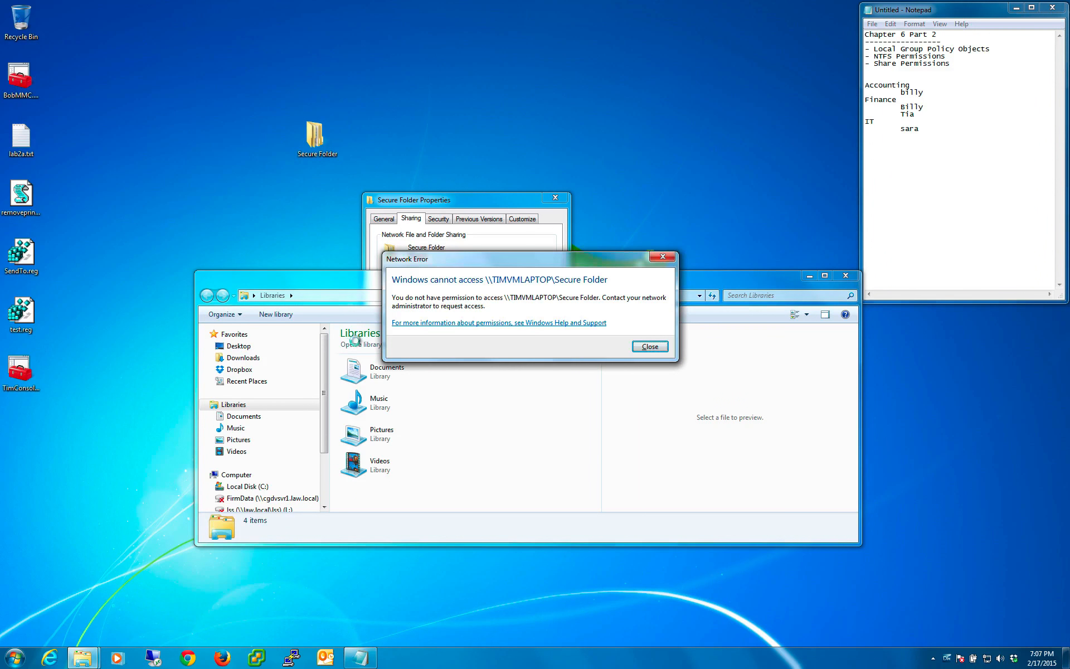
click(650, 347)
- Reopen Secure Folder's share permissions through Advanced Sharing and add the Everyone group with Read allowed
click(480, 263)
click(438, 219)
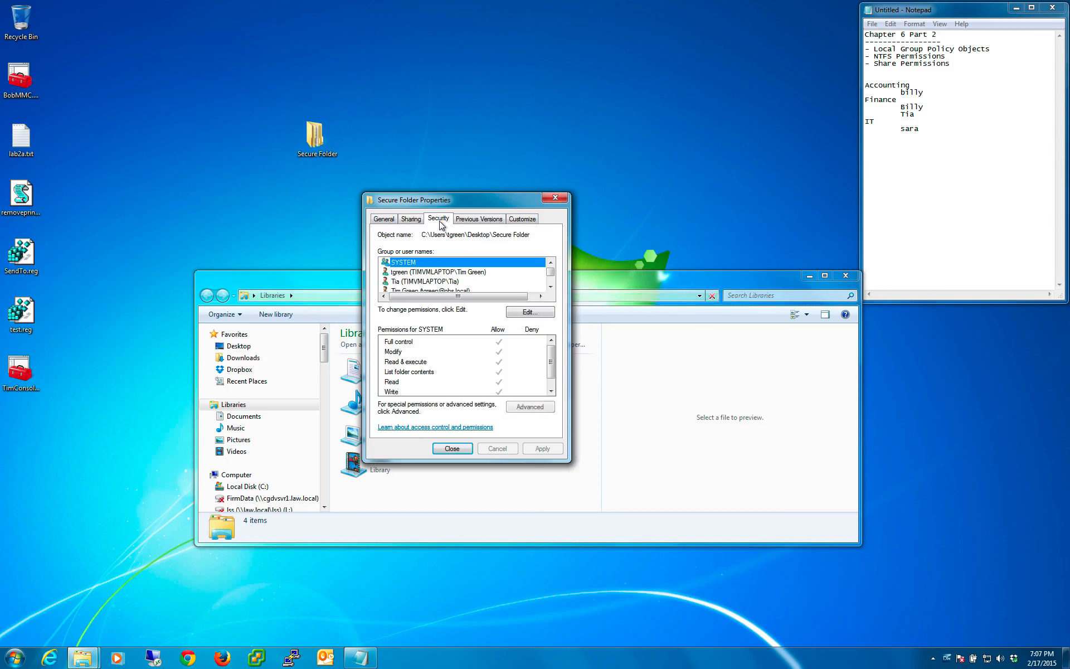
click(419, 219)
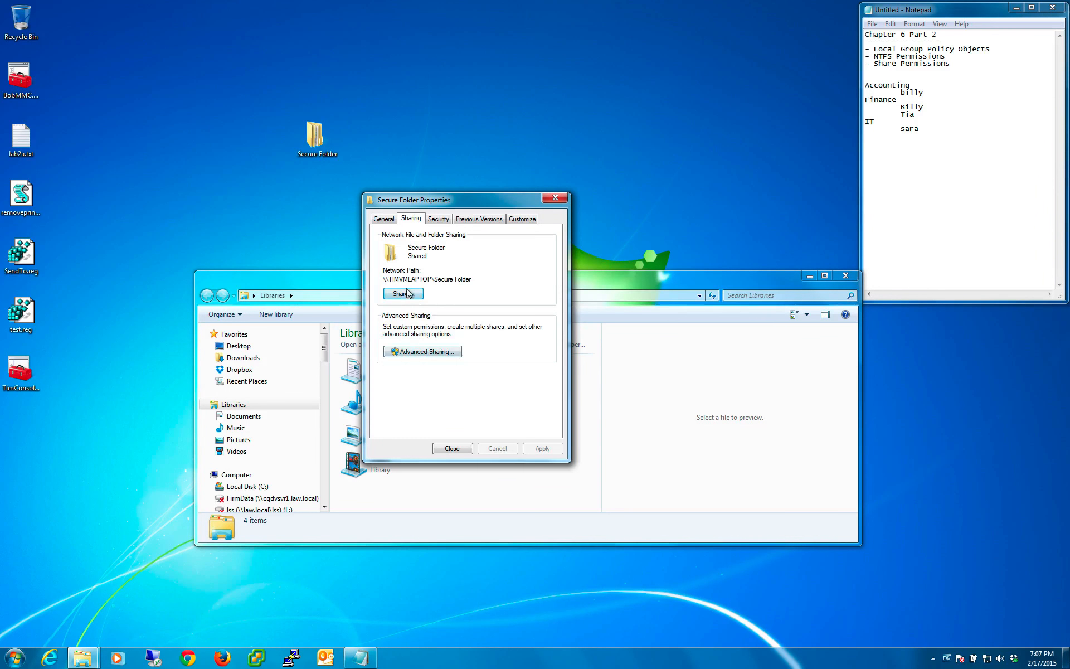
click(418, 351)
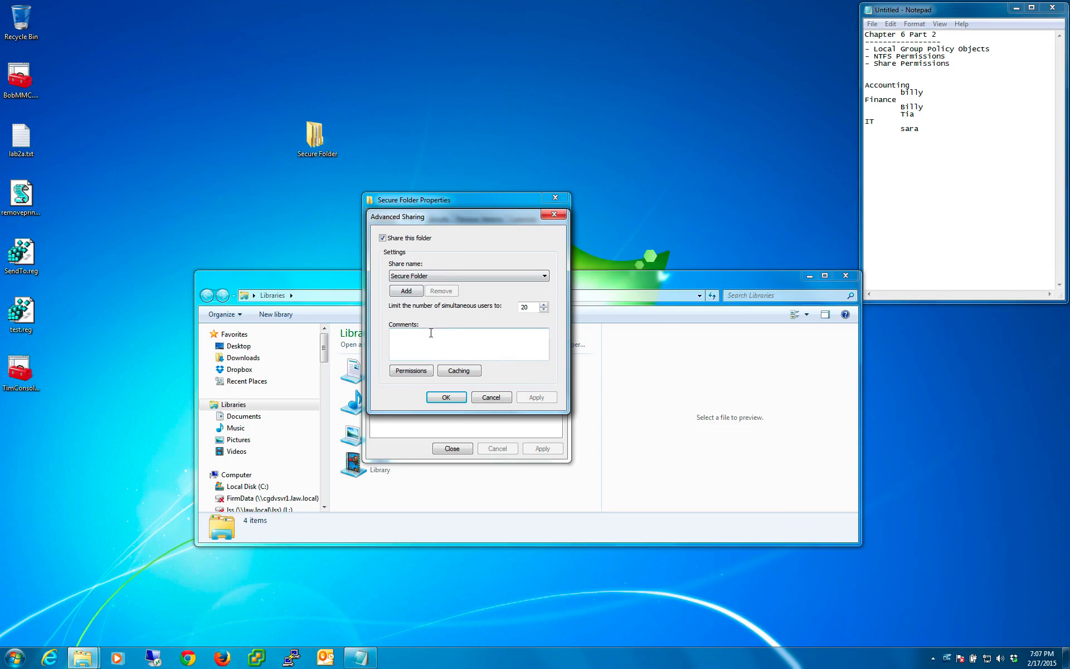
click(411, 371)
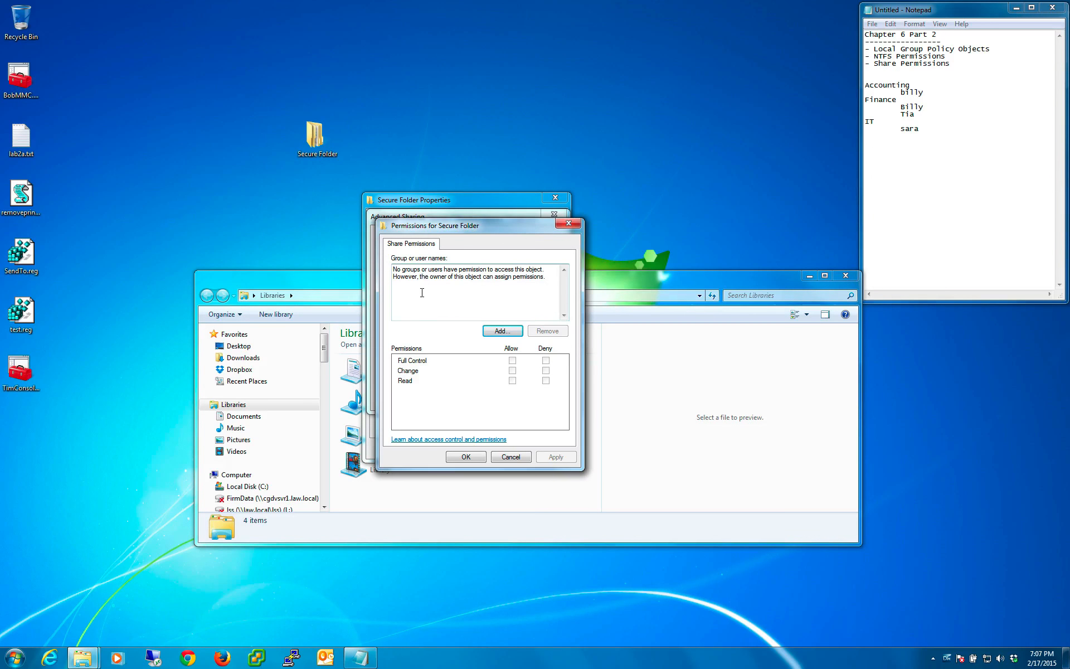
click(500, 330)
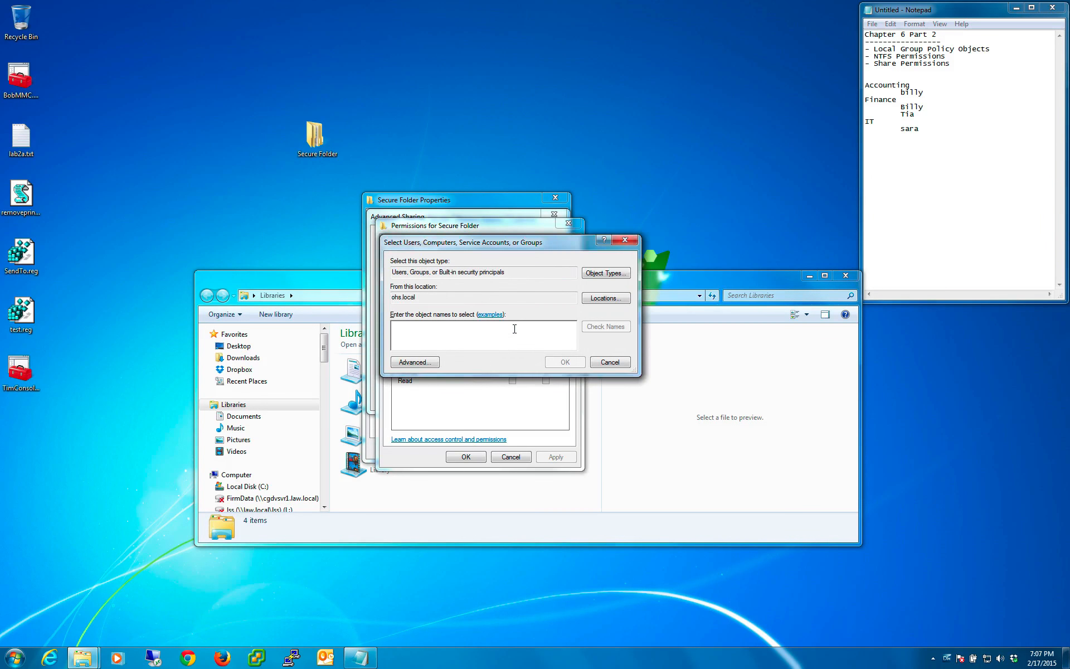
text(everyone)
key(Return)
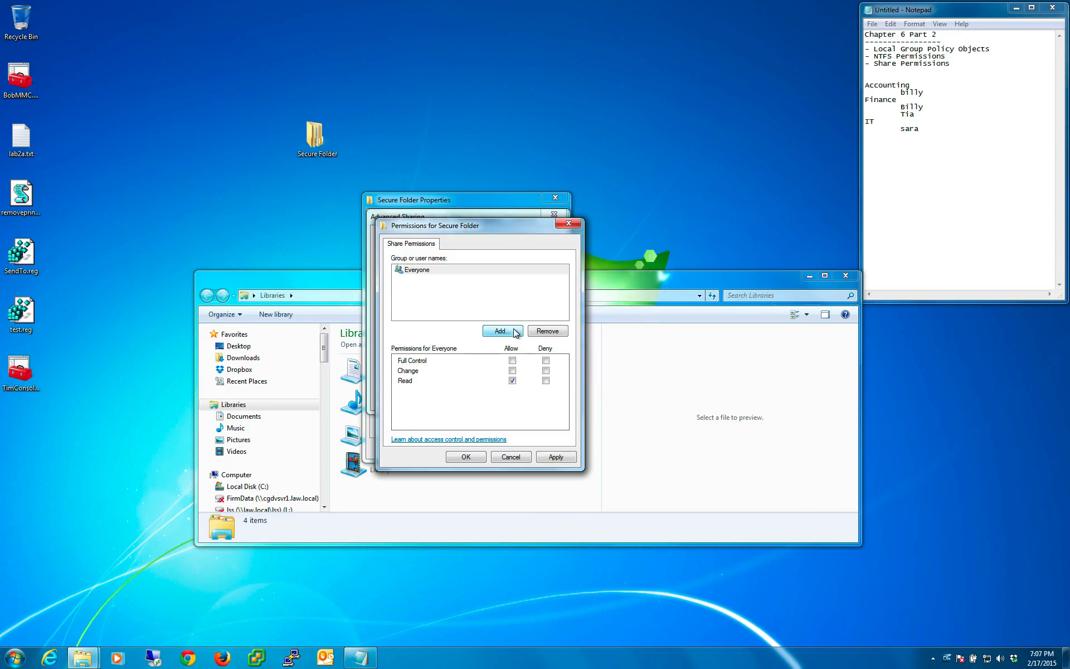
- Apply the share permissions, confirm Advanced Sharing and close Secure Folder's properties
click(556, 457)
click(464, 454)
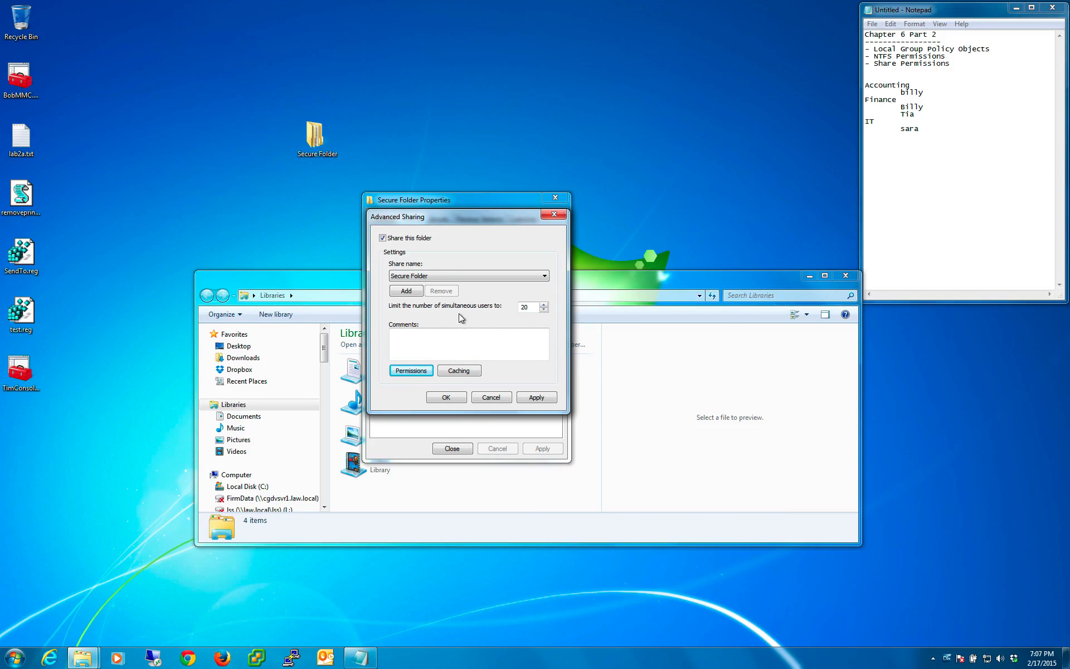
click(452, 397)
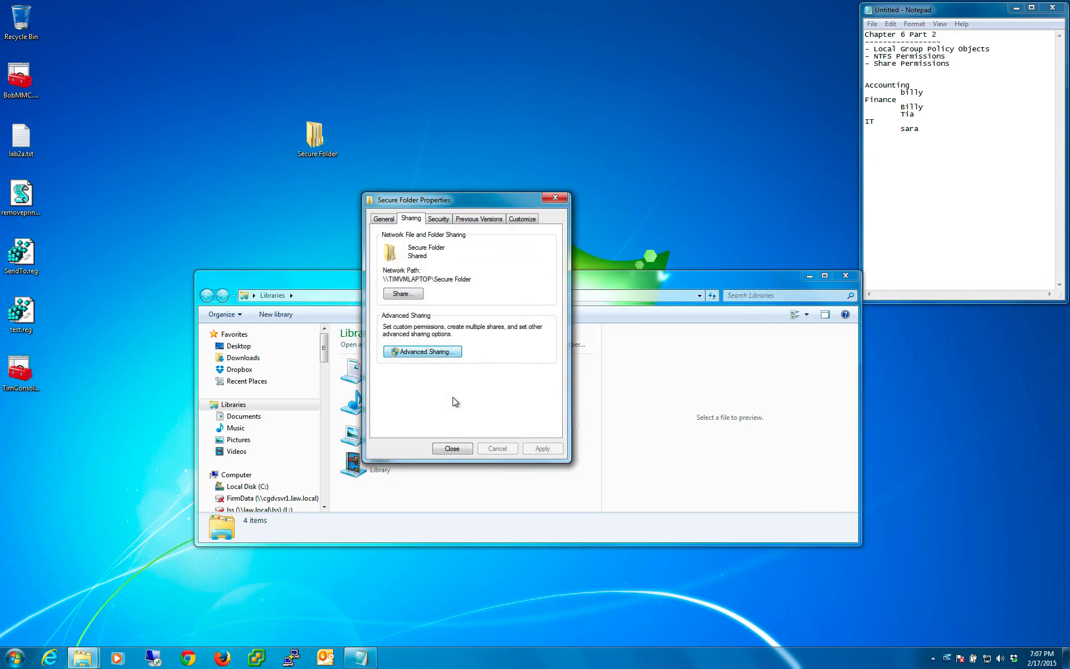
click(453, 449)
- Shorten the network path to the computer TIMVMLAPTOP and open it to list its shares
click(329, 296)
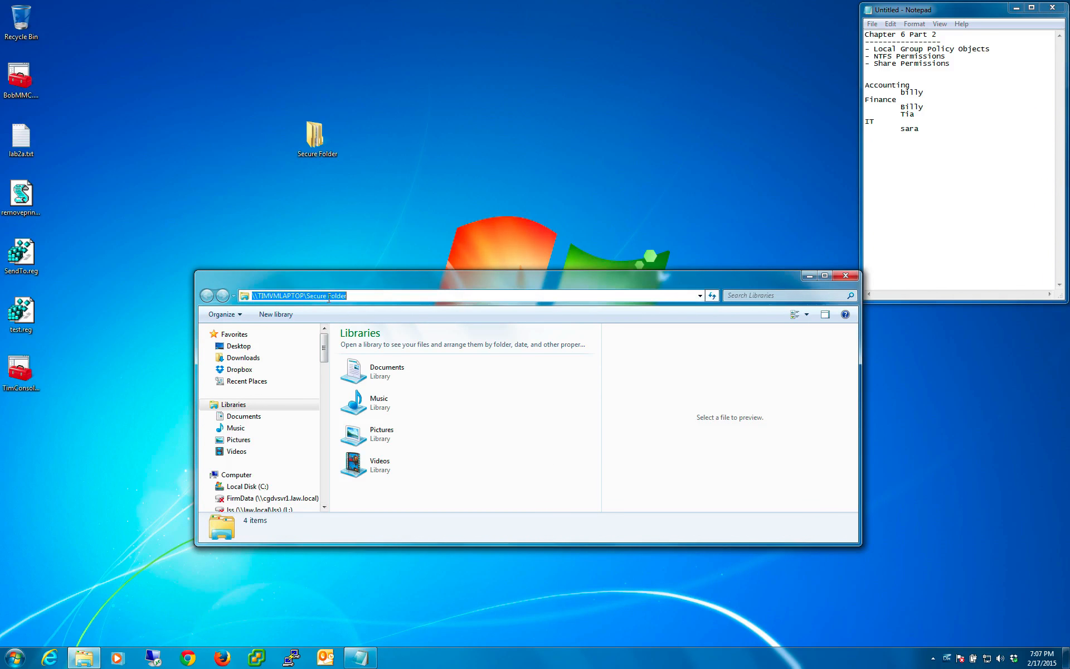
click(382, 296)
click(404, 297)
key(BackSpace)
key(BackSpace)
key(BackSpace)
key(BackSpace)
key(BackSpace)
key(BackSpace)
key(BackSpace)
key(BackSpace)
key(BackSpace)
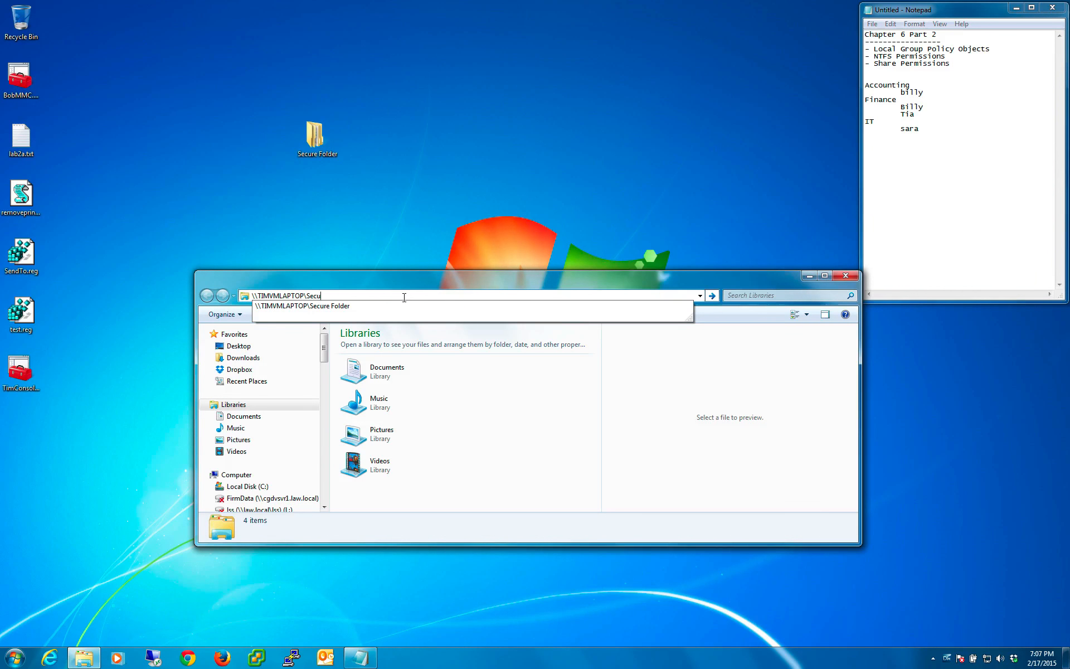
key(BackSpace)
key(BackSpace)
key(BackSpace)
key(BackSpace)
key(Return)
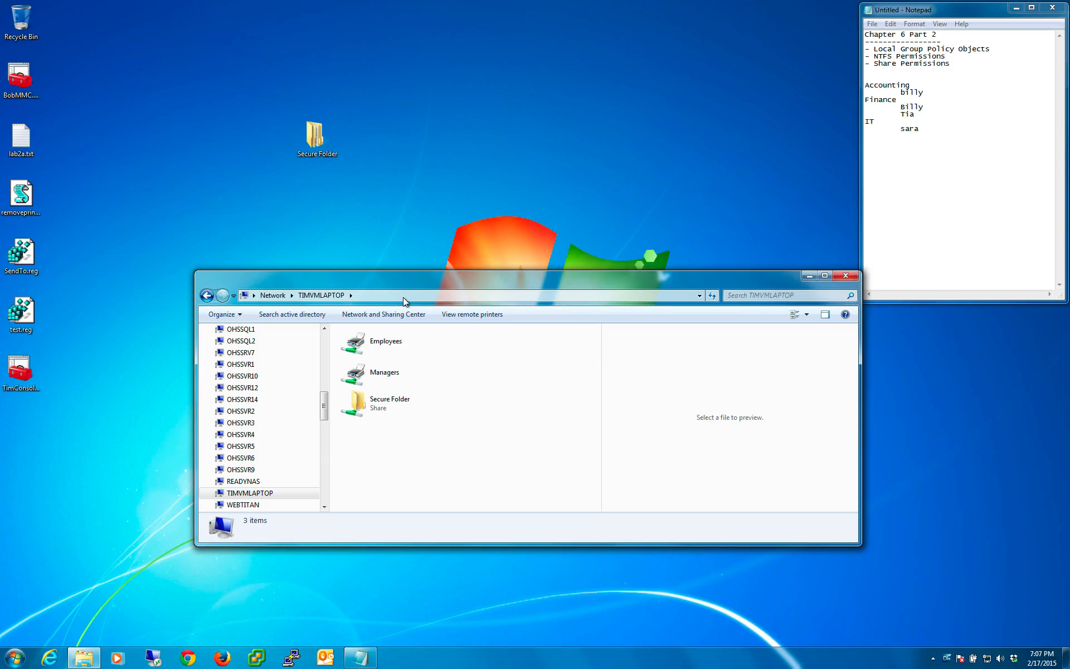
- Examine the computer's network path and its shared Employees and Managers printers
click(403, 296)
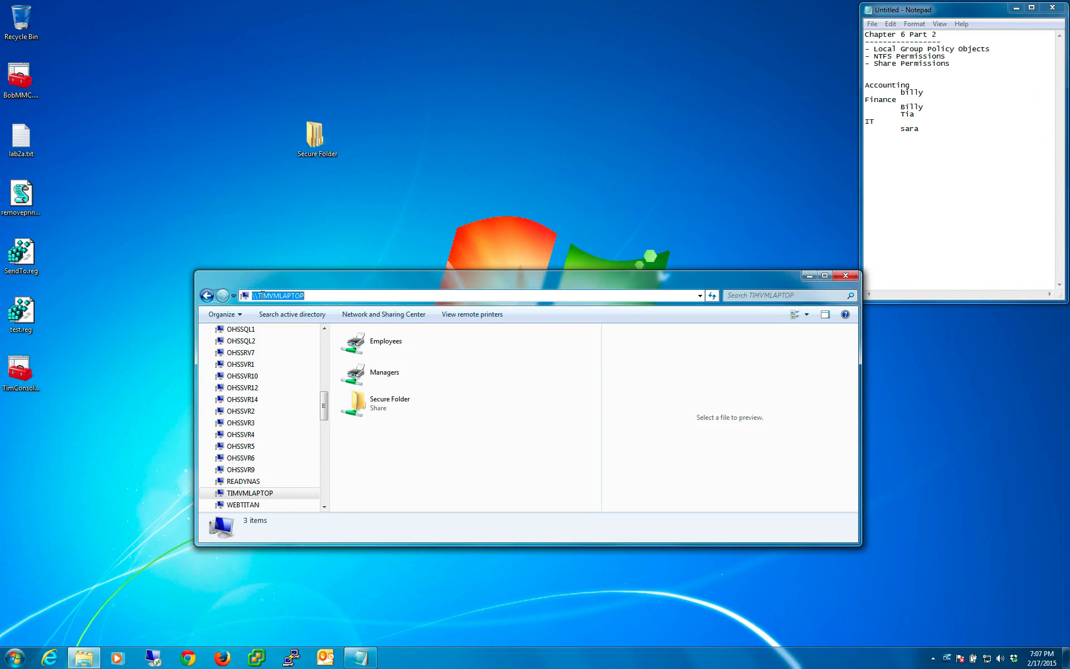
drag(307, 295, 249, 296)
click(528, 437)
click(388, 379)
click(343, 340)
click(381, 370)
click(421, 454)
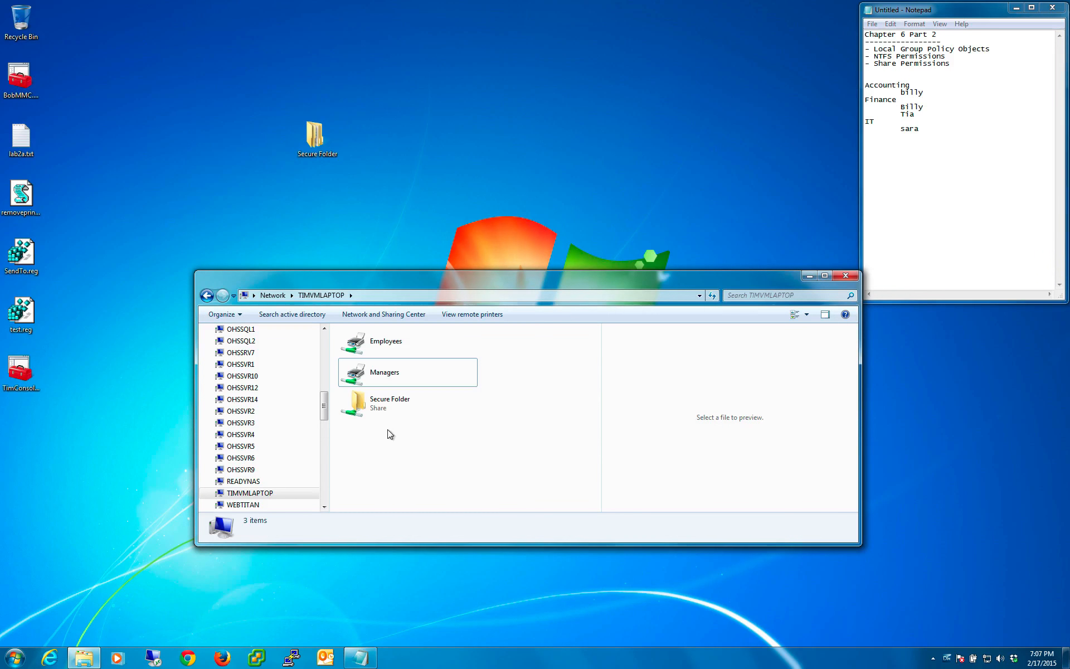
- Open the Secure Folder share on TIMVMLAPTOP and look over its Accounting, Finance and IT subfolders
click(384, 407)
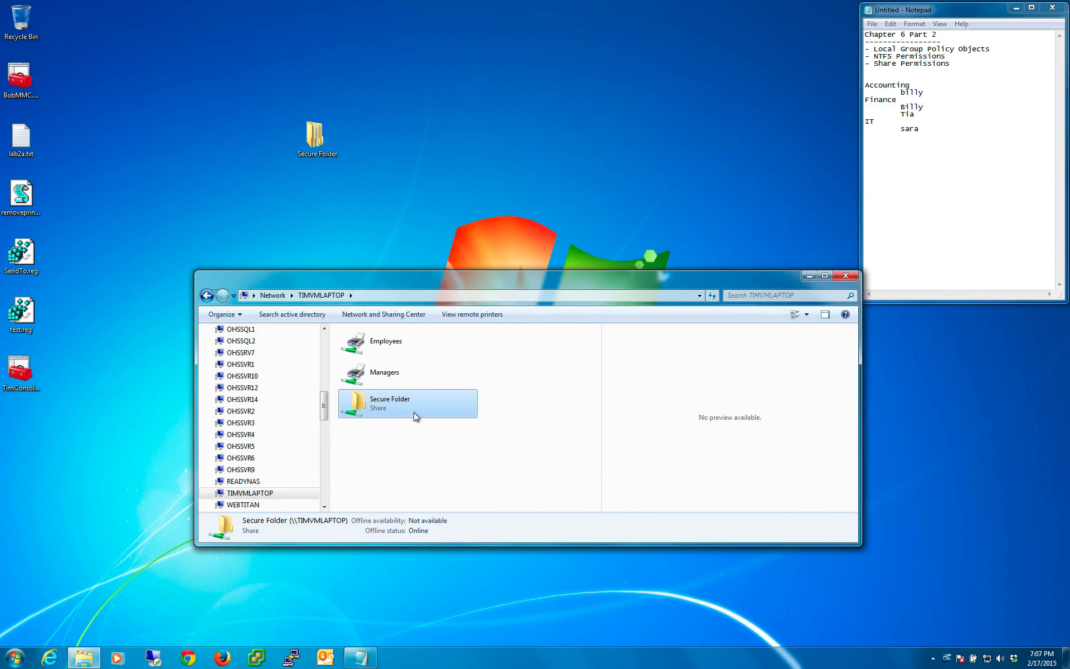
double_click(383, 411)
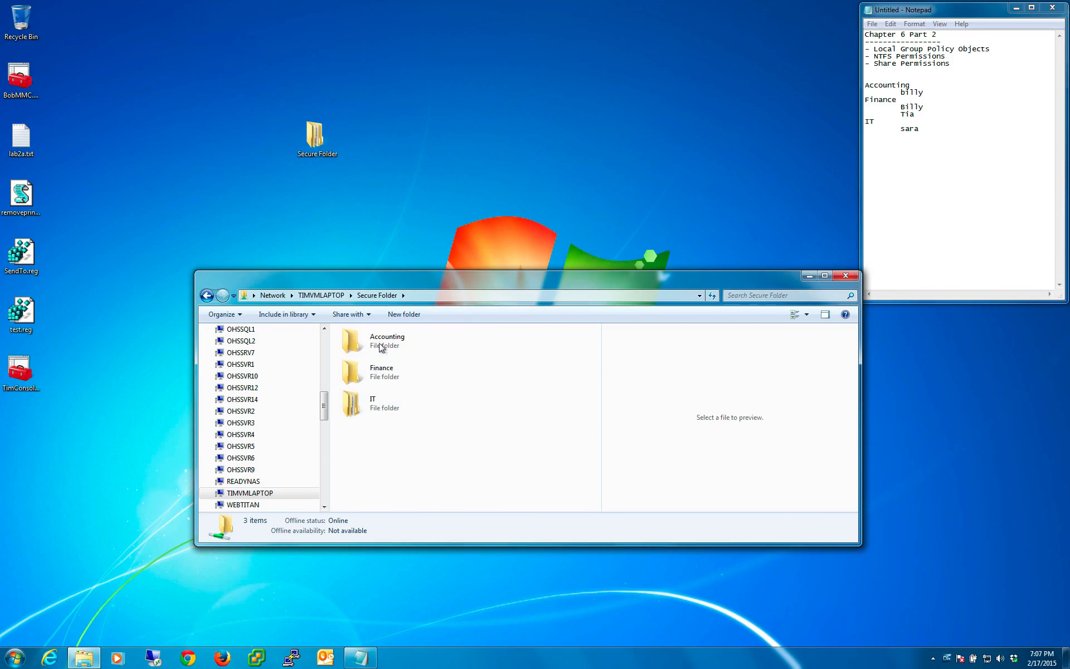
click(385, 342)
click(382, 375)
click(376, 406)
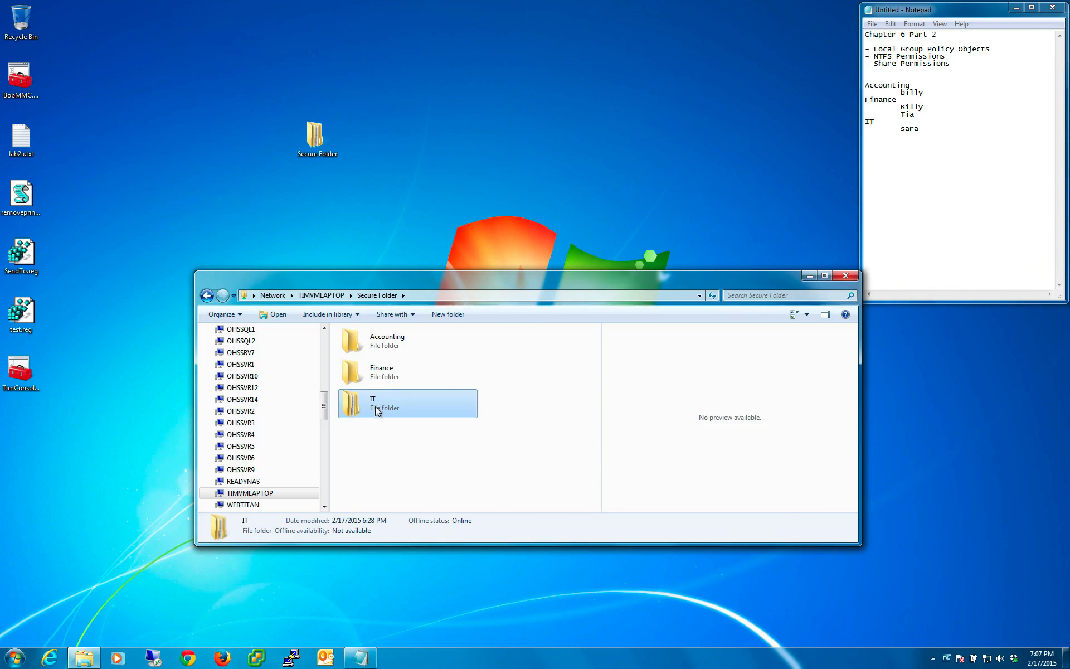
- Look over the Accounting, Finance and IT subfolders together and go back to the list of shares on TIMVMLAPTOP
click(407, 470)
drag(459, 473, 364, 343)
click(455, 469)
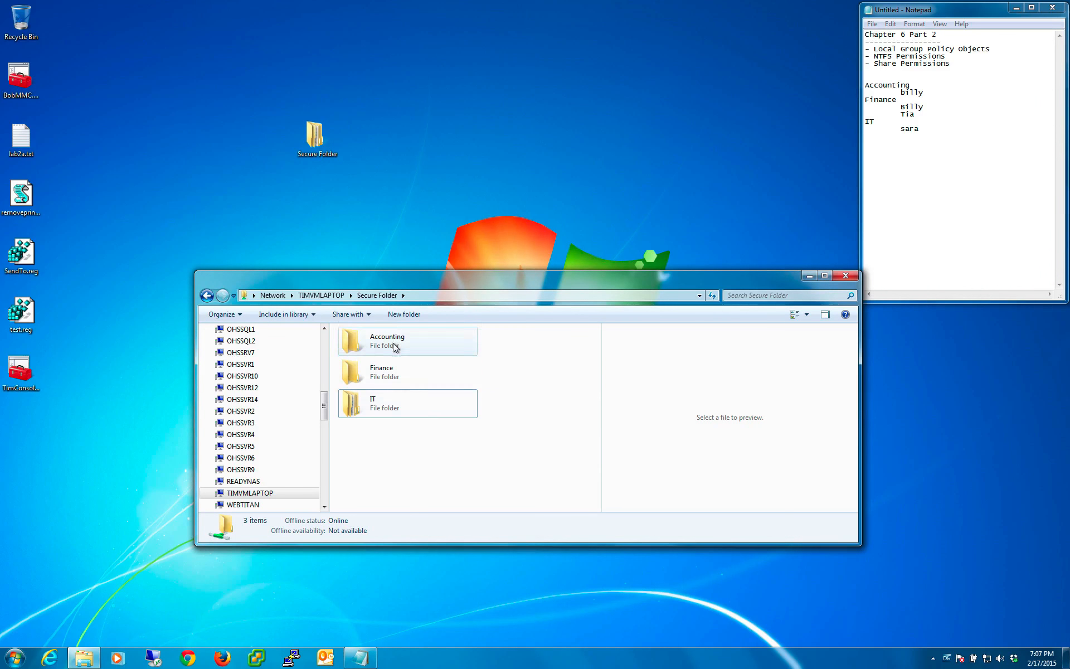
click(207, 296)
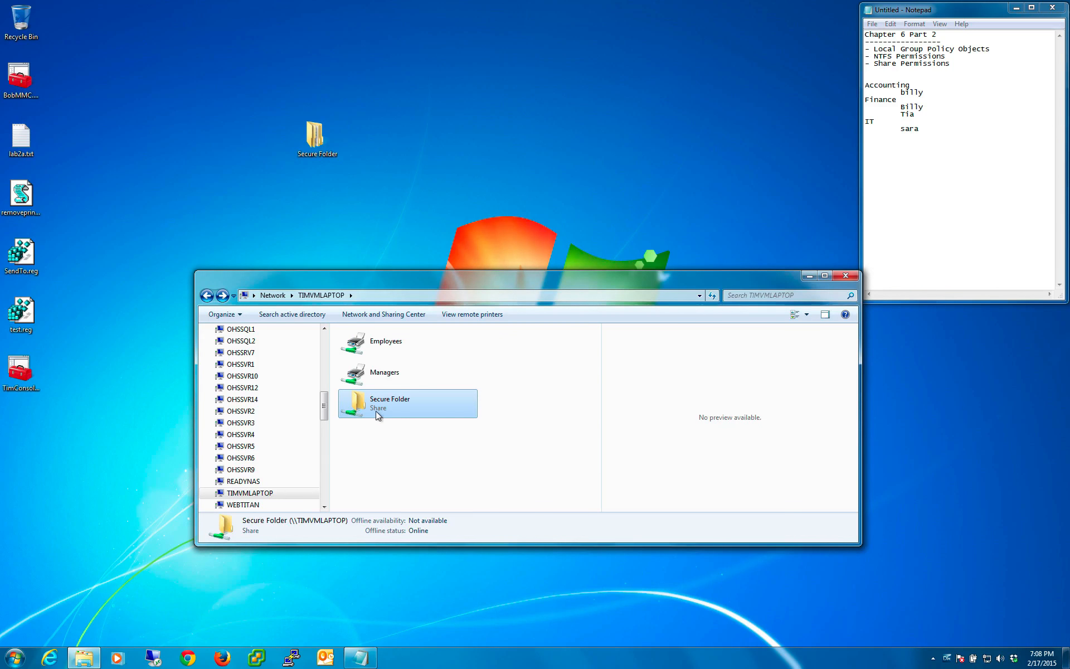
- Reopen the Secure Folder share from the computer's share list to view its subfolders, and close the folder window
click(413, 460)
click(375, 409)
click(377, 440)
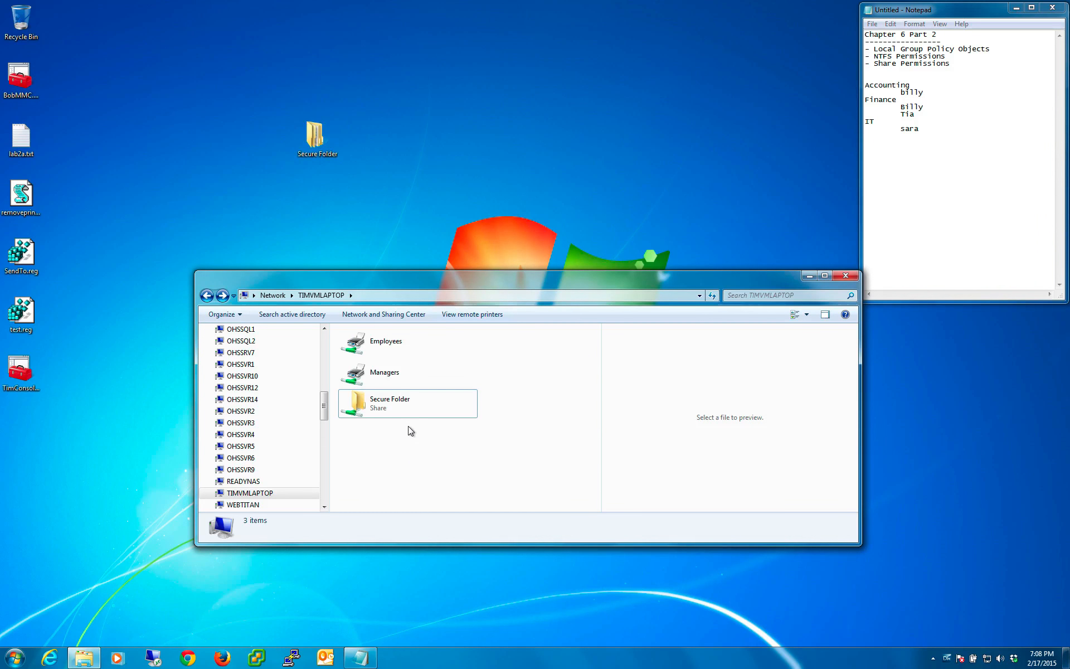
click(367, 406)
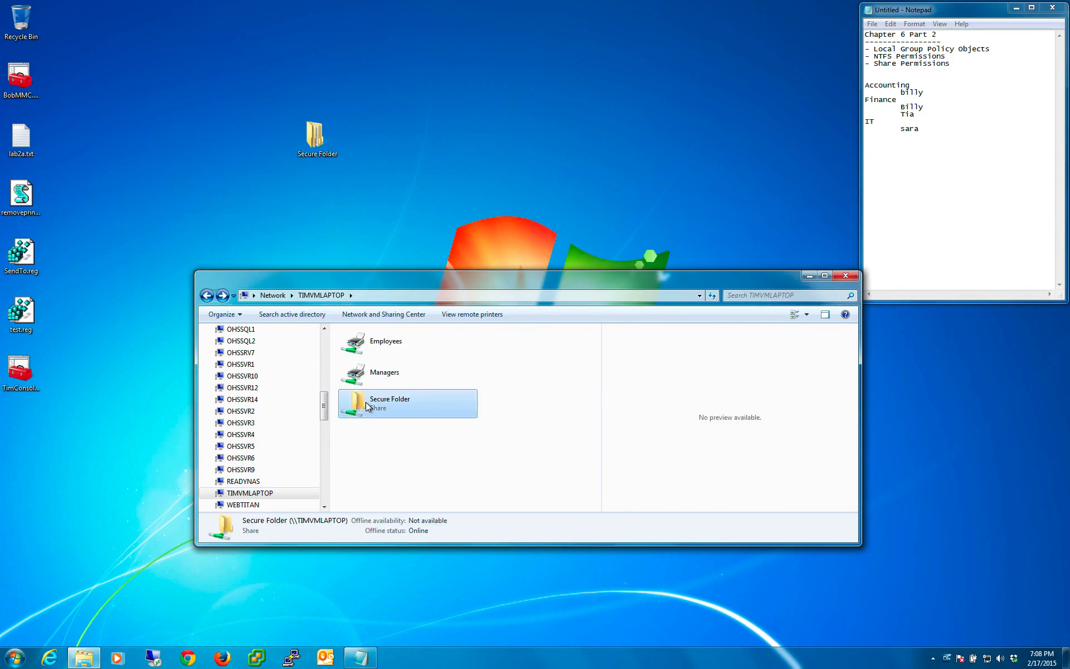
double_click(367, 406)
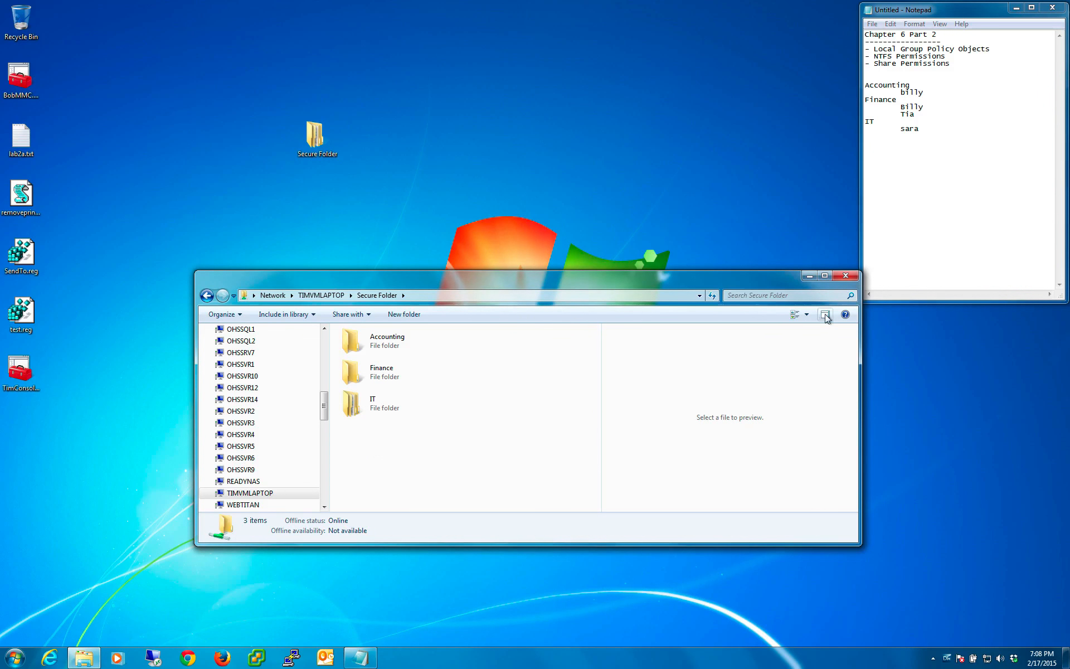
click(855, 276)
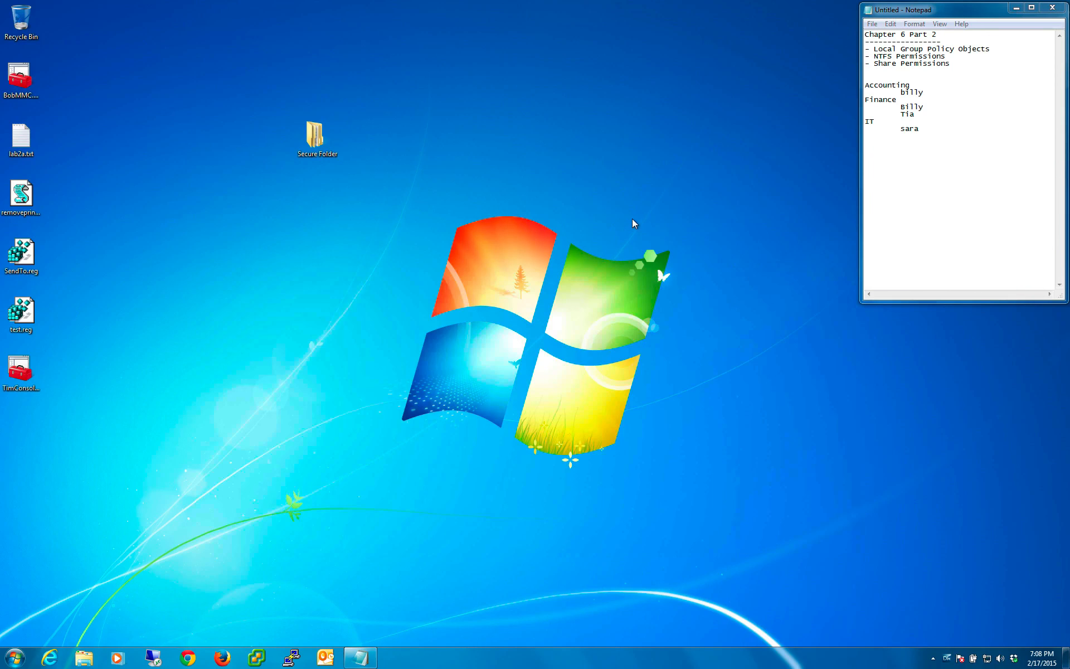